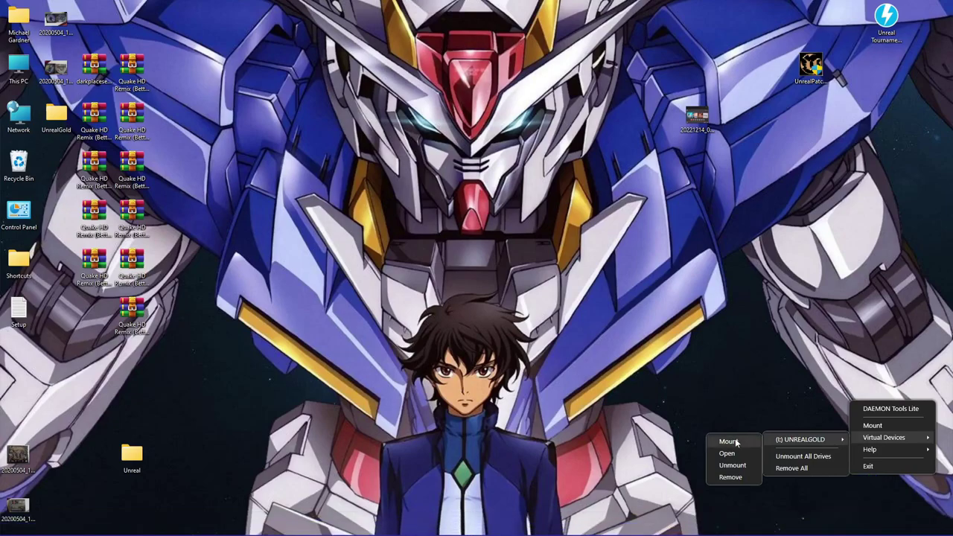
- Mount the TU Bonus Disc image on virtual drive I: and open the disc's contents
{"action": "left_click", "coordinate": [728, 442]}
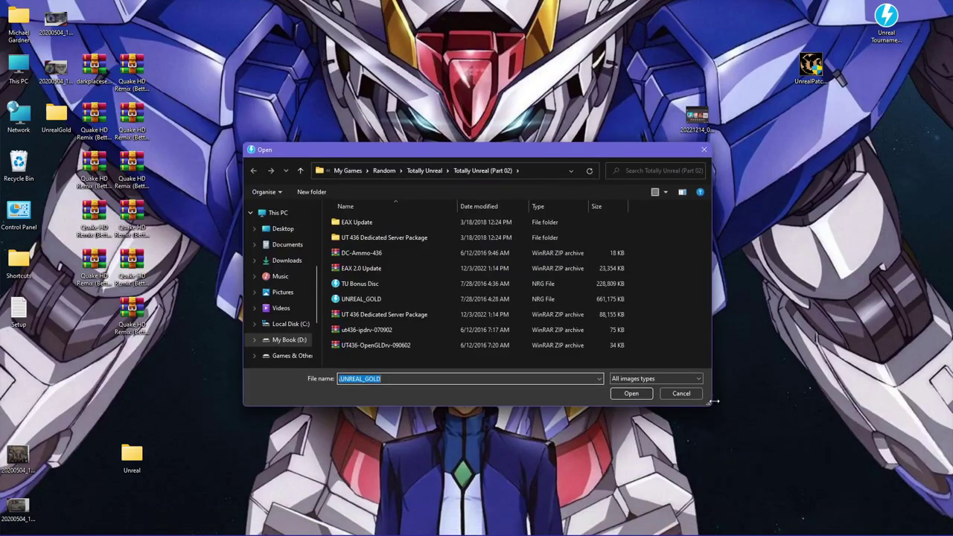
{"action": "double_click", "coordinate": [389, 280]}
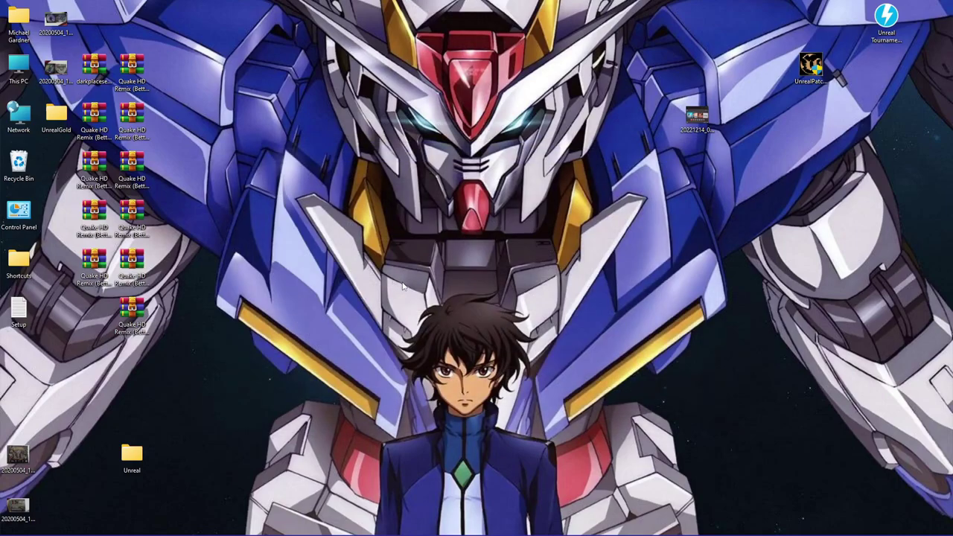
{"action": "double_click", "coordinate": [19, 66]}
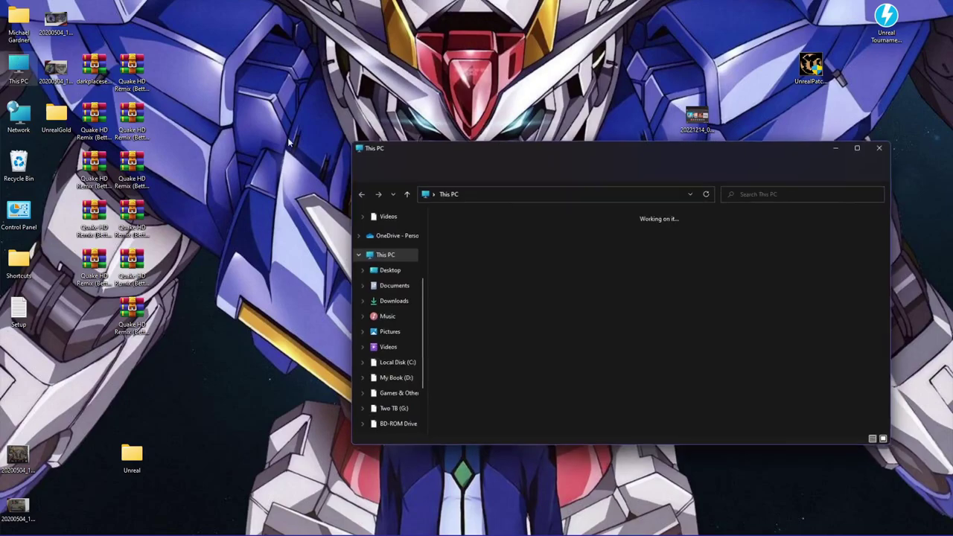
{"action": "double_click", "coordinate": [708, 330]}
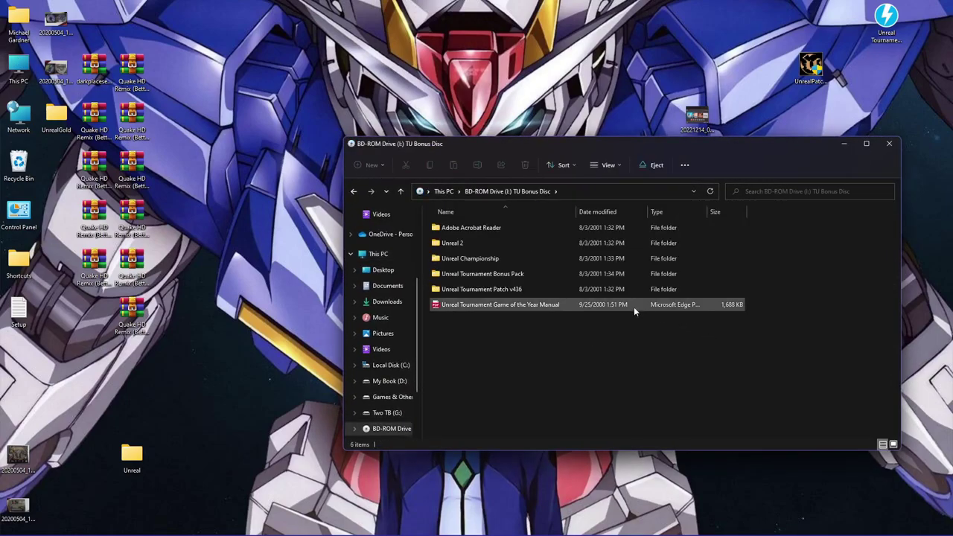
- Copy the Unreal Tournament Bonus Pack and Unreal Tournament Patch v436 folders to the desktop, closing the disc window
{"action": "left_click_drag", "start_coordinate": [483, 273], "coordinate": [249, 375]}
{"action": "left_click_drag", "start_coordinate": [481, 289], "coordinate": [198, 437]}
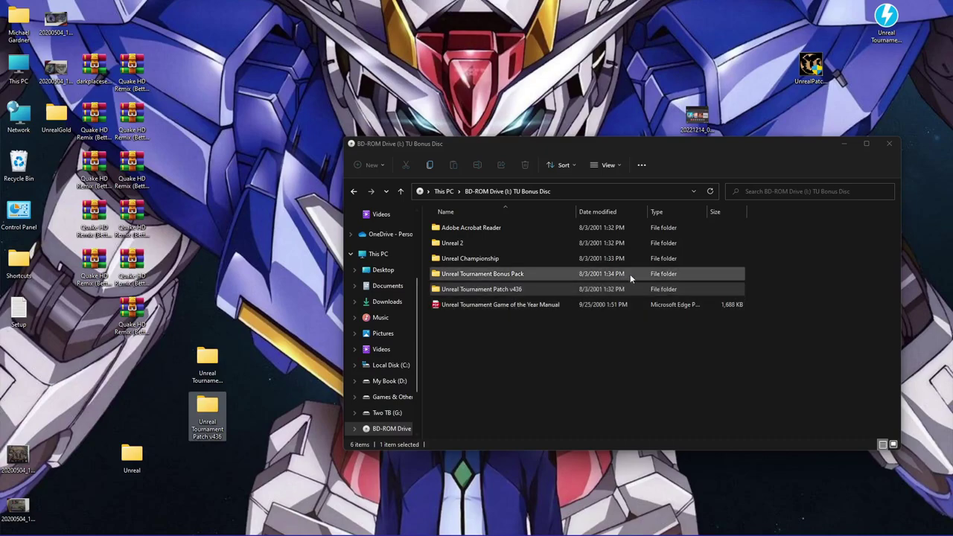
{"action": "left_click", "coordinate": [890, 145]}
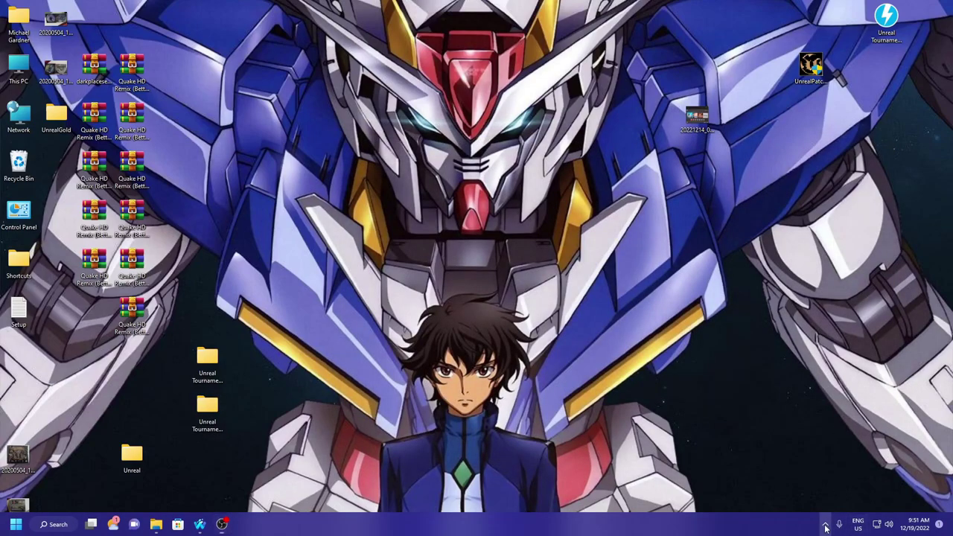
- Mount the UT_GOTY_CD1 image from Totally Unreal (Part 01) on virtual drive I: with DAEMON Tools Lite
{"action": "left_click", "coordinate": [825, 524]}
{"action": "right_click", "coordinate": [837, 476]}
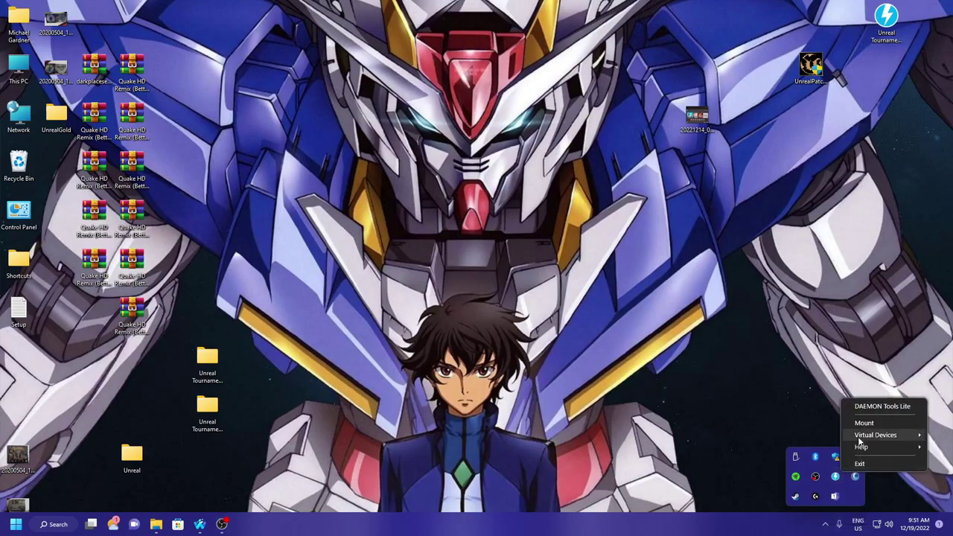
{"action": "mouse_move", "coordinate": [867, 436]}
{"action": "mouse_move", "coordinate": [815, 438]}
{"action": "left_click", "coordinate": [744, 439]}
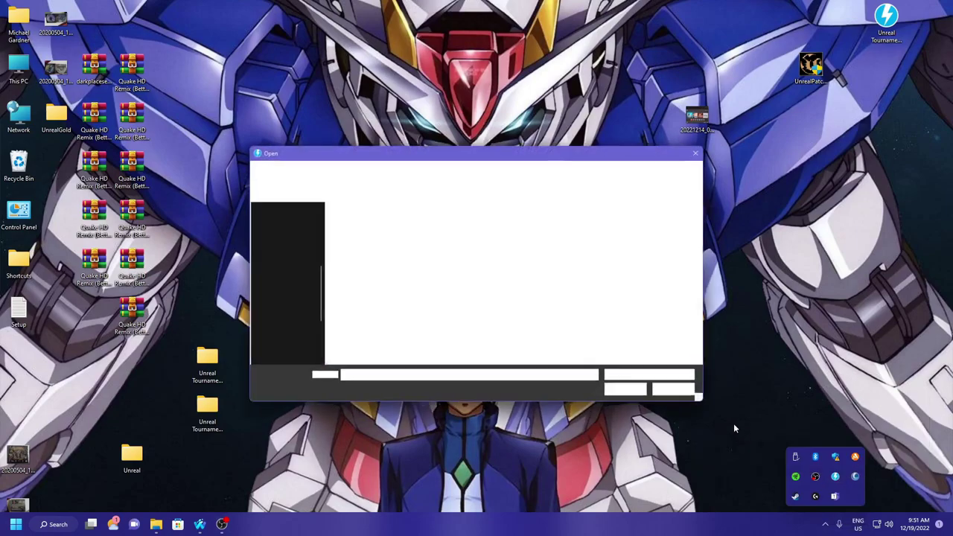
{"action": "double_click", "coordinate": [402, 222]}
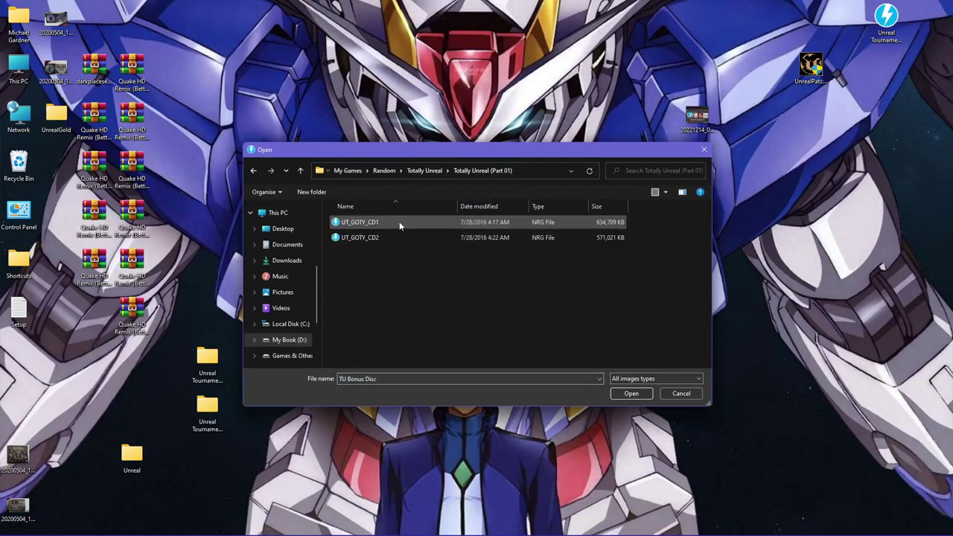
{"action": "double_click", "coordinate": [386, 222]}
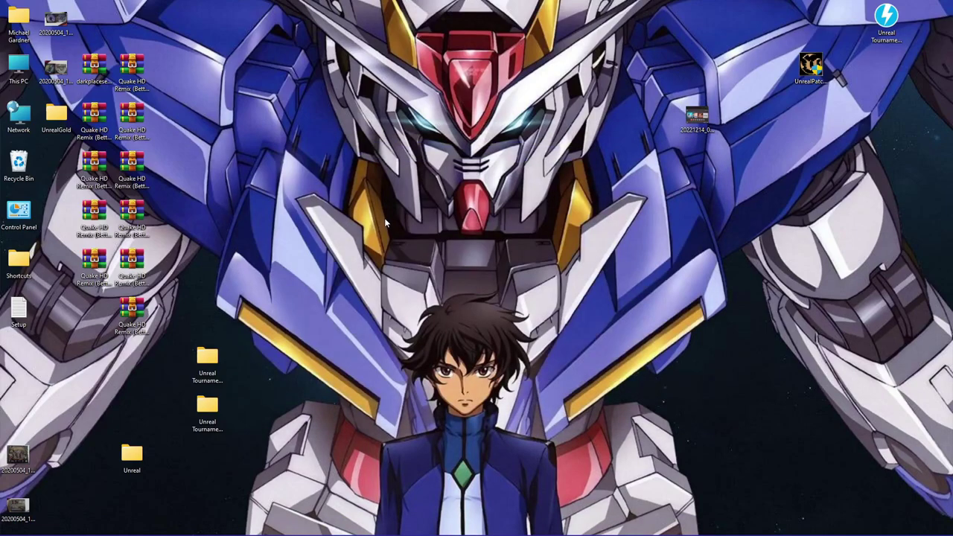
- Start the Unreal Tournament G.O.T.Y. Edition setup from the mounted disc, using English (International) and the destination folder C:\UnrealTournament
{"action": "double_click", "coordinate": [34, 76]}
{"action": "left_click", "coordinate": [696, 330]}
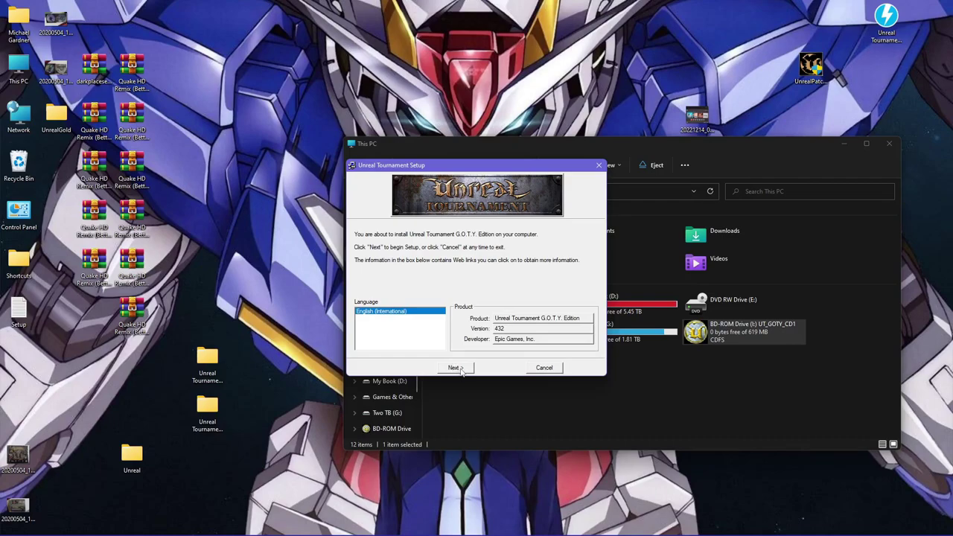
{"action": "left_click", "coordinate": [455, 368]}
{"action": "left_click", "coordinate": [459, 368]}
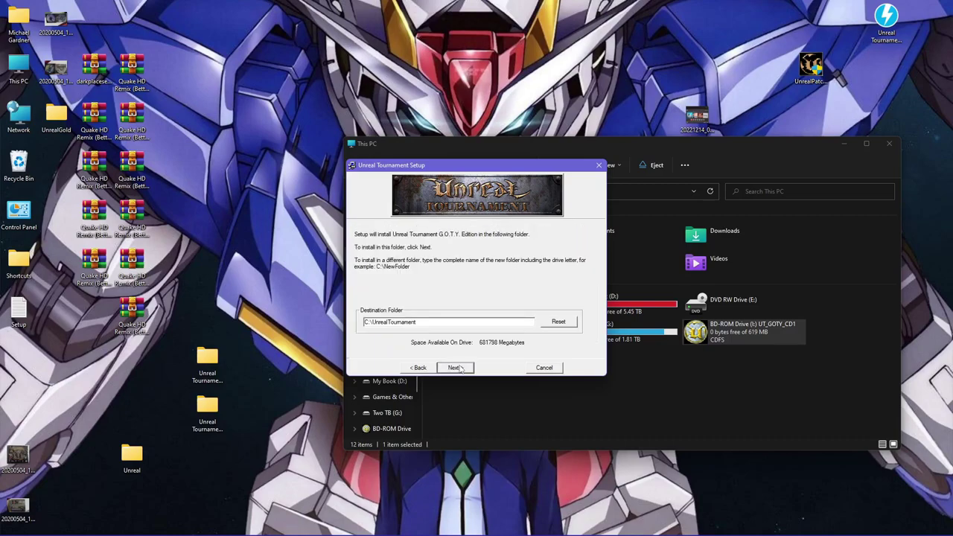
{"action": "left_click", "coordinate": [456, 368]}
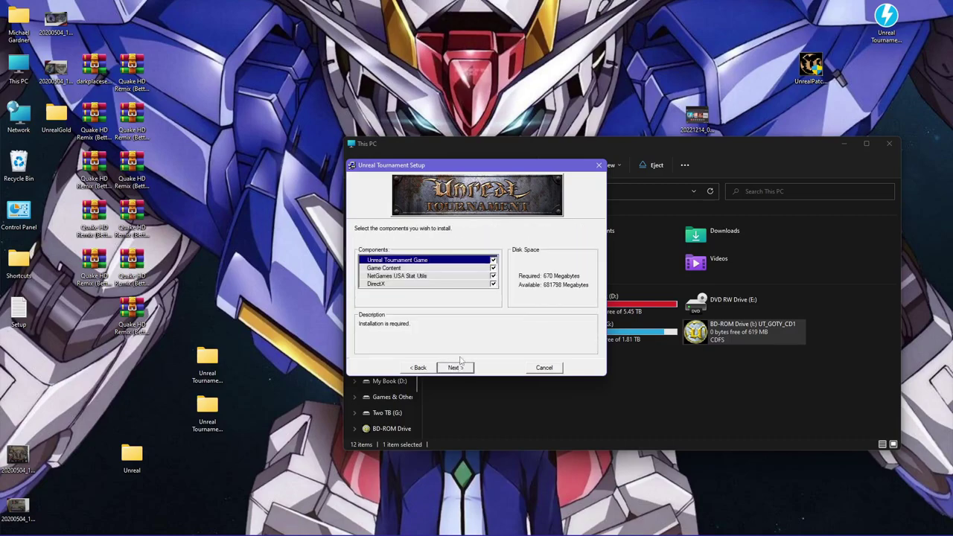
- Highlight DirectX in the component list, install the game and finish the setup
{"action": "left_click", "coordinate": [470, 286]}
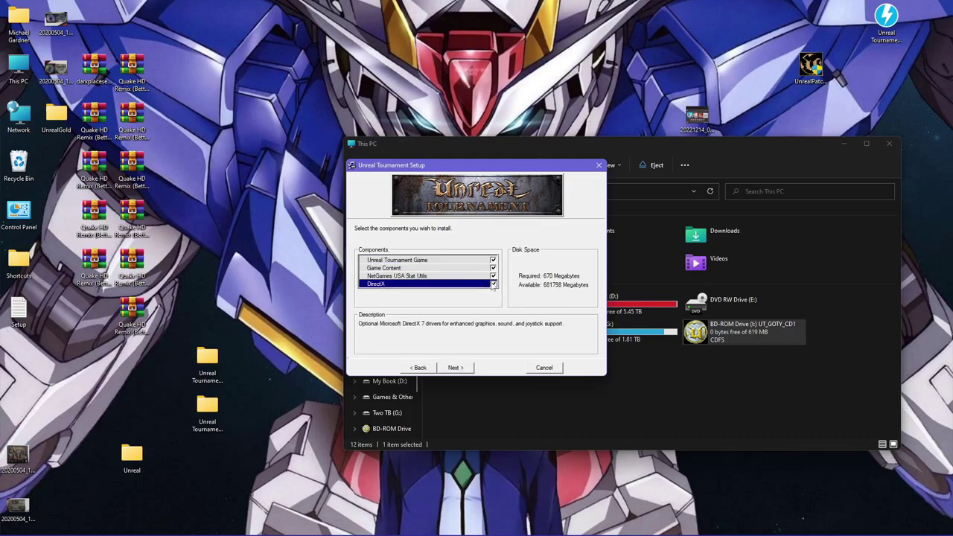
{"action": "left_click", "coordinate": [450, 369]}
{"action": "left_click", "coordinate": [450, 370]}
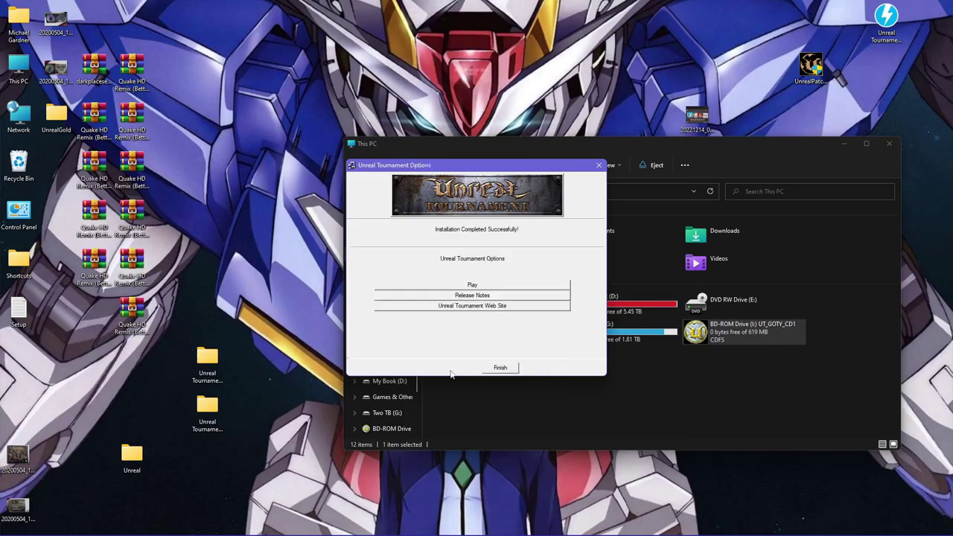
{"action": "left_click", "coordinate": [514, 369]}
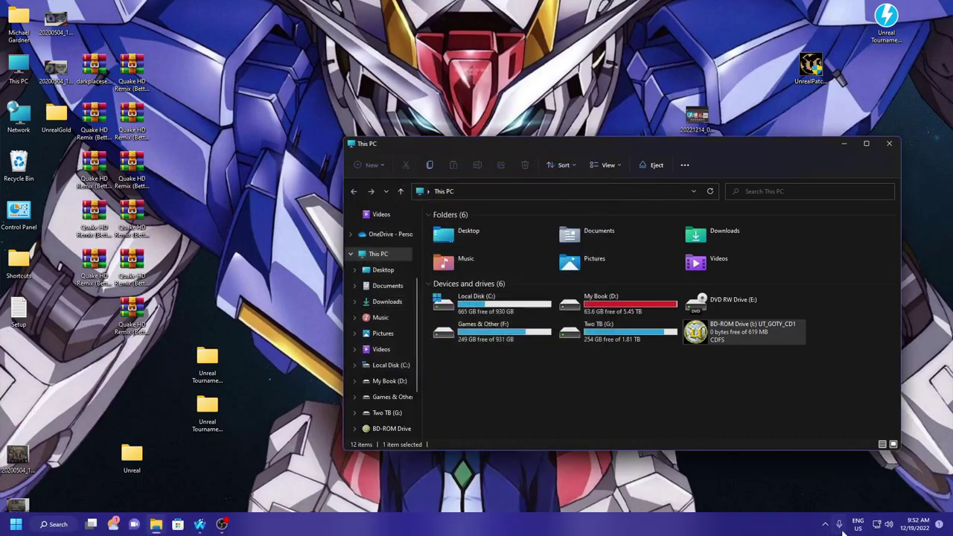
- Mount the UT_GOTY_CD2 image on virtual drive I: in place of the first disc
{"action": "left_click", "coordinate": [825, 525]}
{"action": "right_click", "coordinate": [836, 478]}
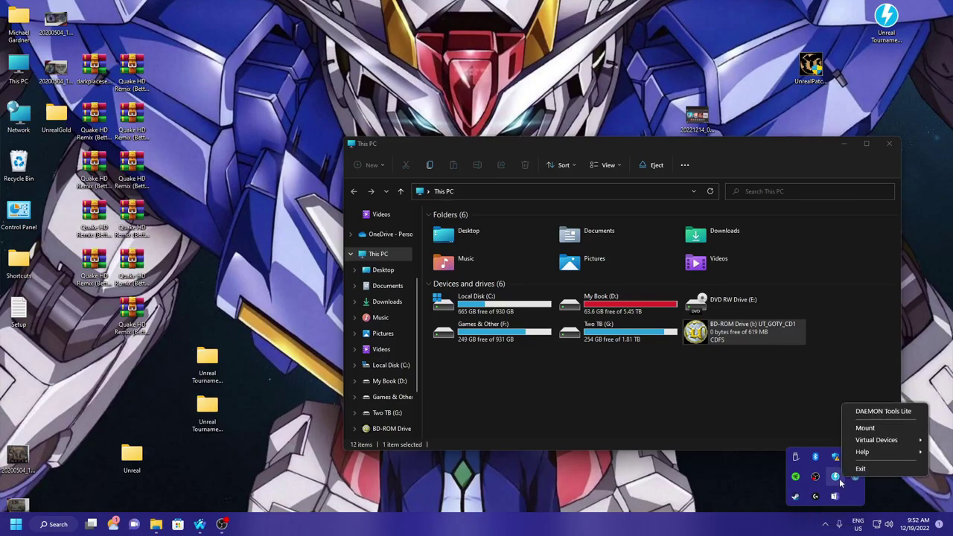
{"action": "mouse_move", "coordinate": [864, 443]}
{"action": "mouse_move", "coordinate": [819, 447]}
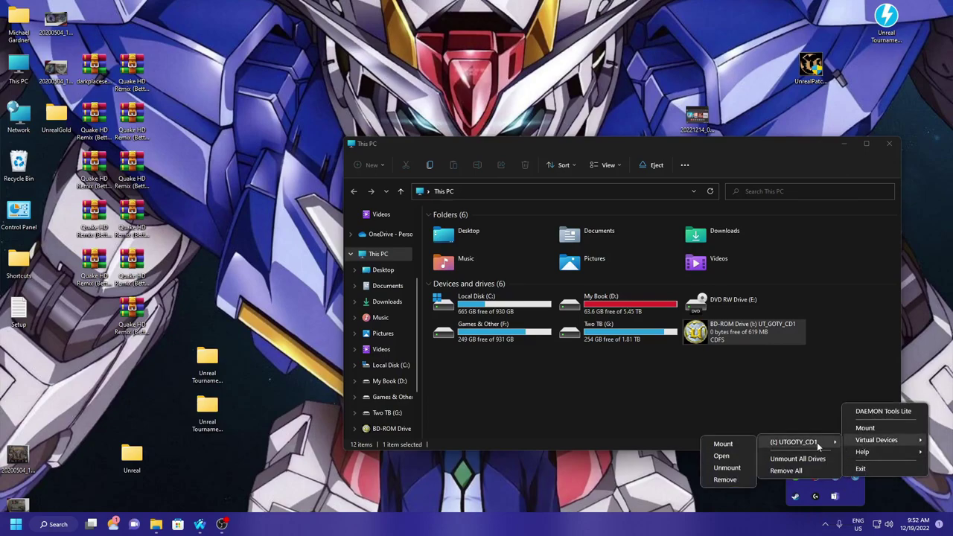
{"action": "left_click", "coordinate": [737, 443]}
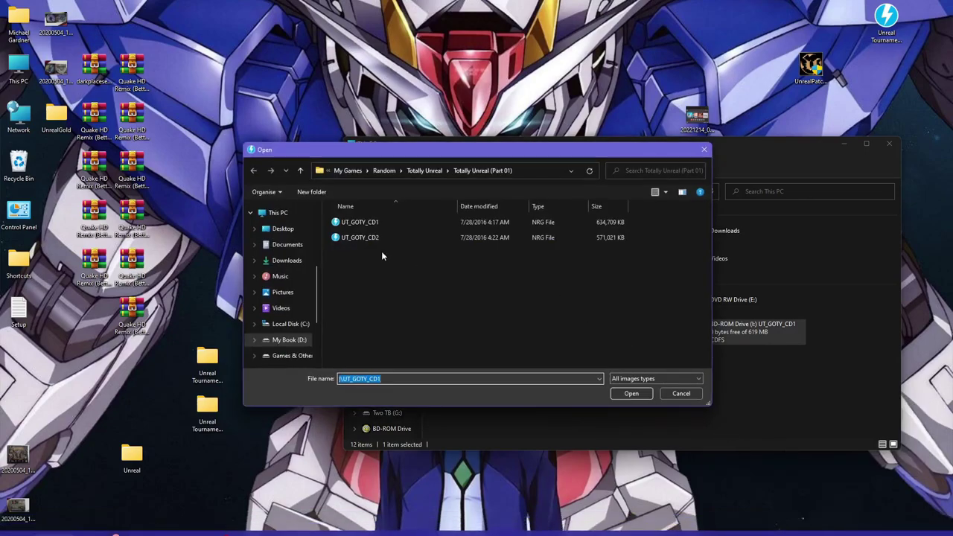
{"action": "double_click", "coordinate": [373, 237]}
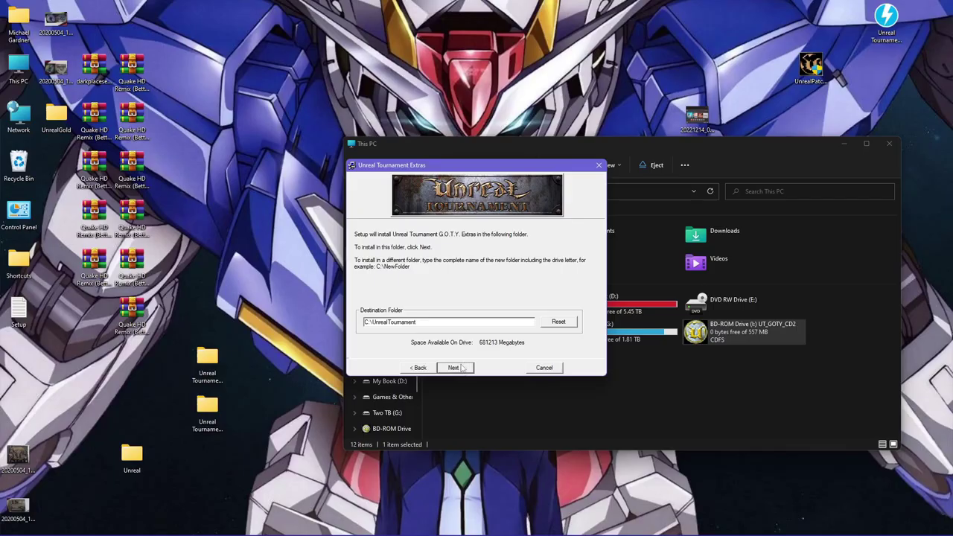
- Install the G.O.T.Y. Extras in C:\UnrealTournament with High-res Compressed Textures only, excluding Chaos UT Mod and Rocket Arena UT
{"action": "left_click", "coordinate": [454, 368]}
{"action": "left_click", "coordinate": [493, 268]}
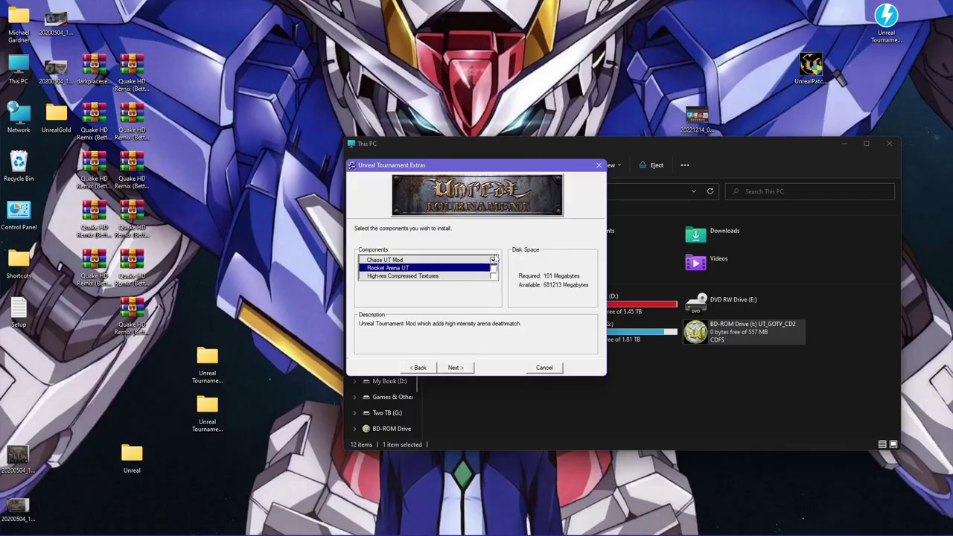
{"action": "left_click", "coordinate": [493, 260]}
{"action": "left_click", "coordinate": [478, 280]}
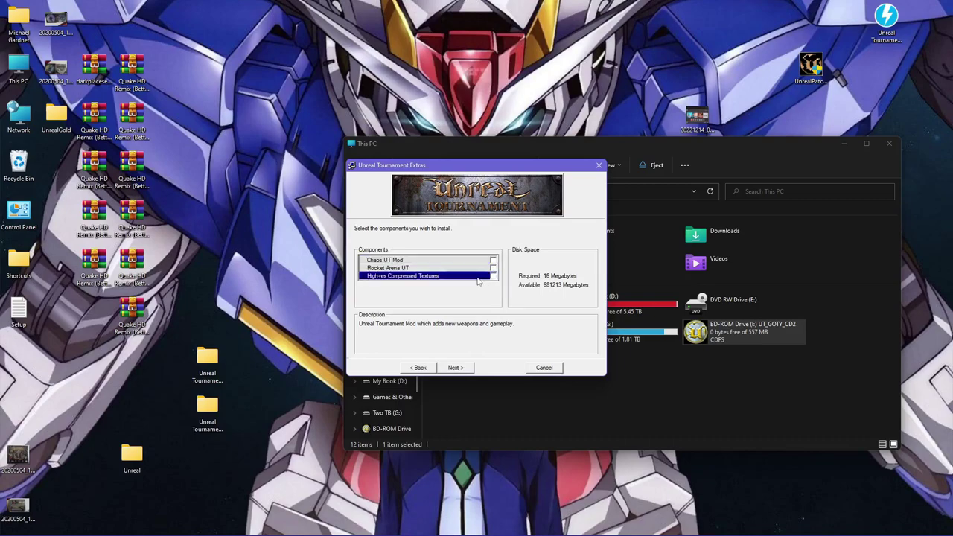
{"action": "left_click", "coordinate": [493, 277]}
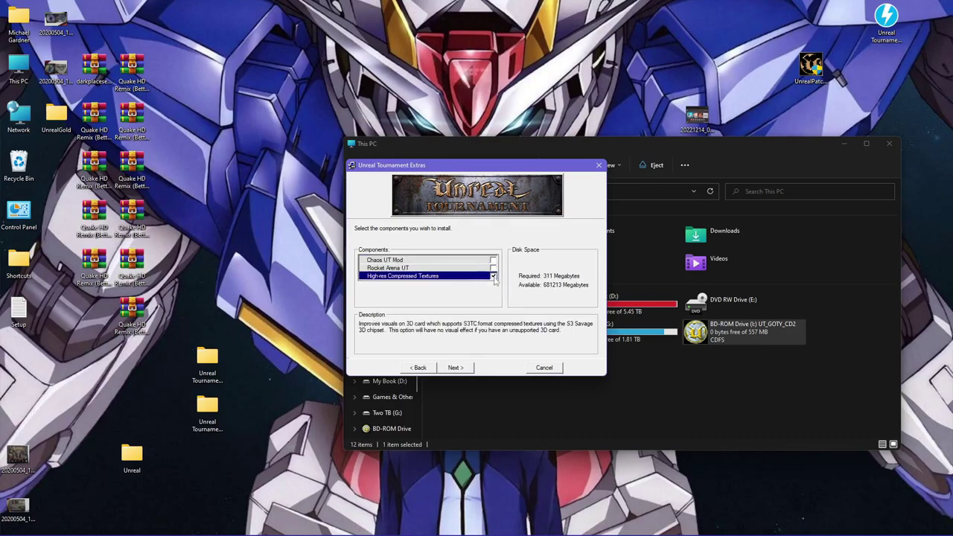
{"action": "left_click", "coordinate": [456, 369]}
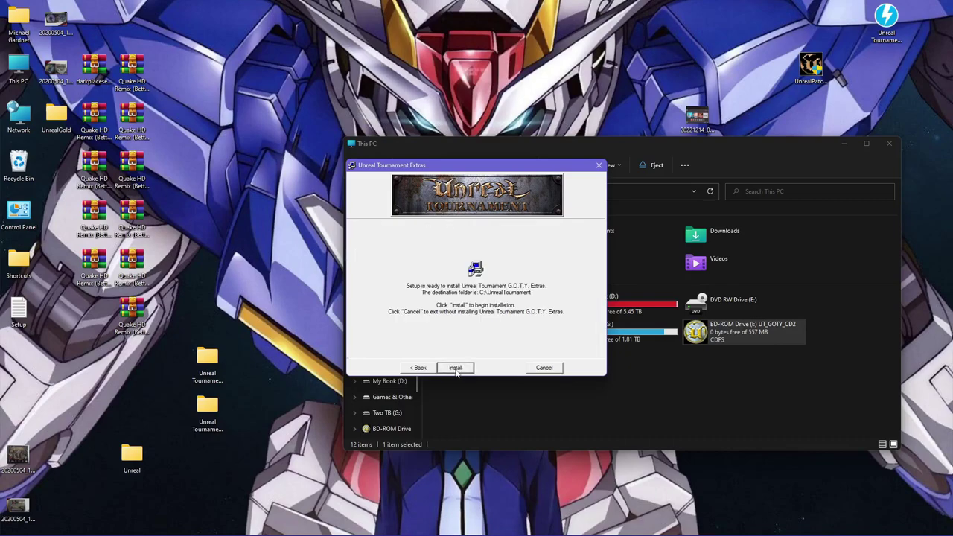
{"action": "left_click", "coordinate": [456, 368]}
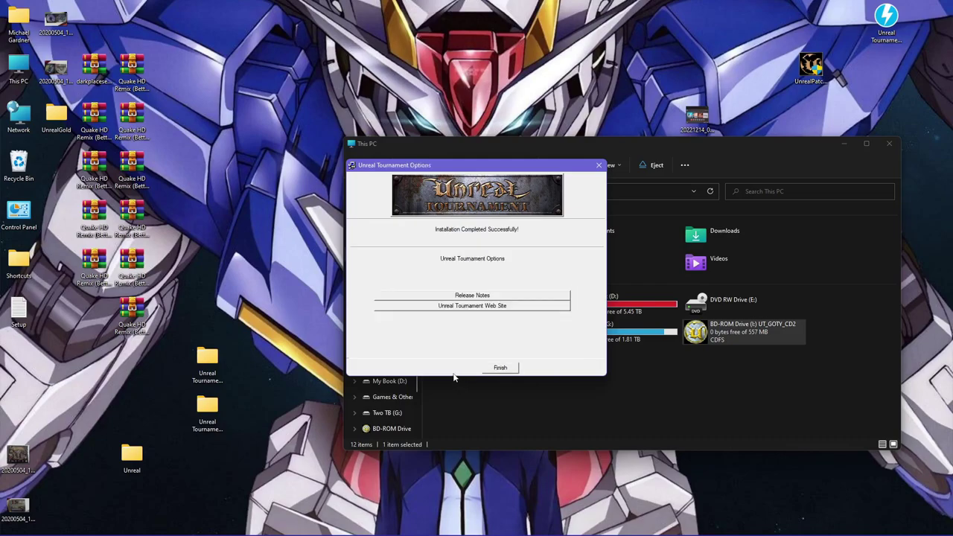
{"action": "left_click", "coordinate": [501, 367]}
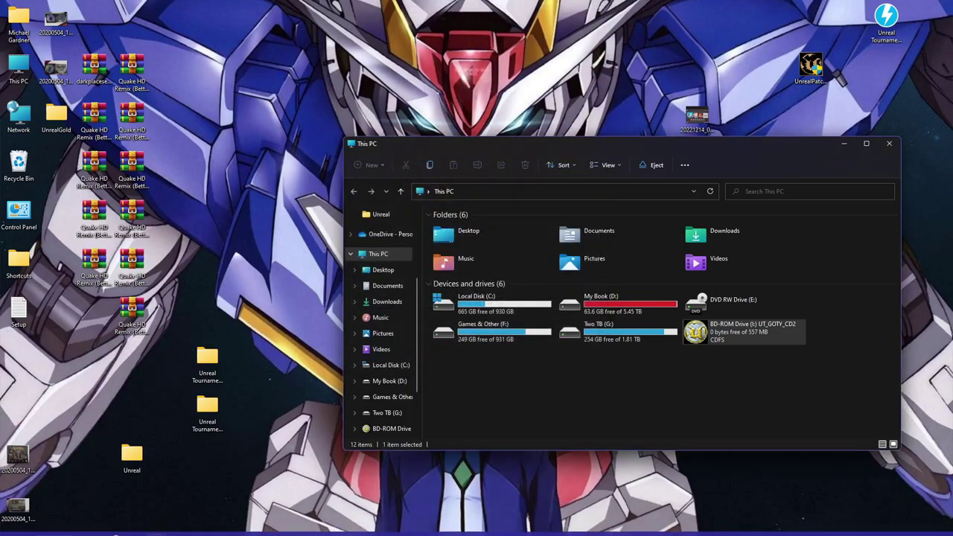
- Mount the UT_GOTY_CD1 image on virtual drive I: again, replacing the second disc
{"action": "left_click", "coordinate": [825, 526]}
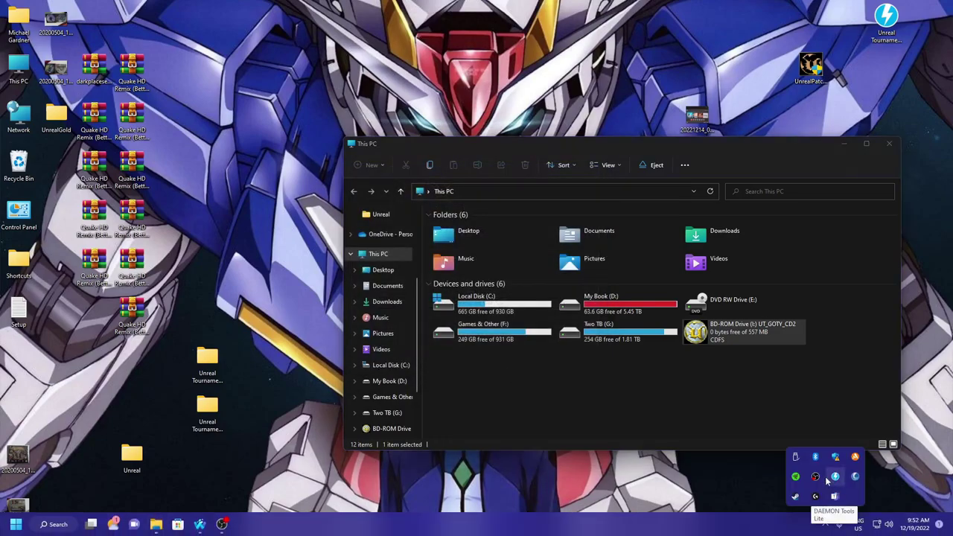
{"action": "right_click", "coordinate": [839, 481]}
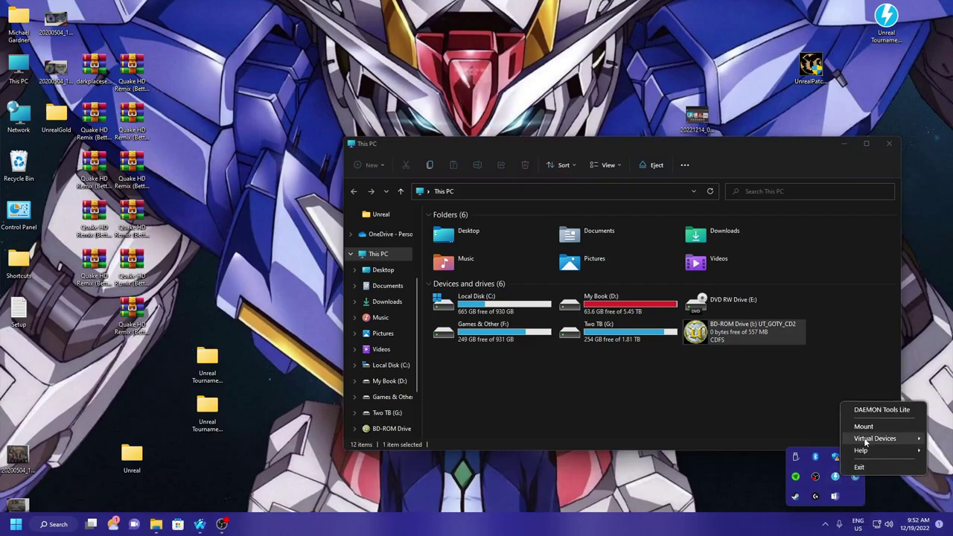
{"action": "mouse_move", "coordinate": [863, 439]}
{"action": "mouse_move", "coordinate": [826, 445]}
{"action": "left_click", "coordinate": [726, 444]}
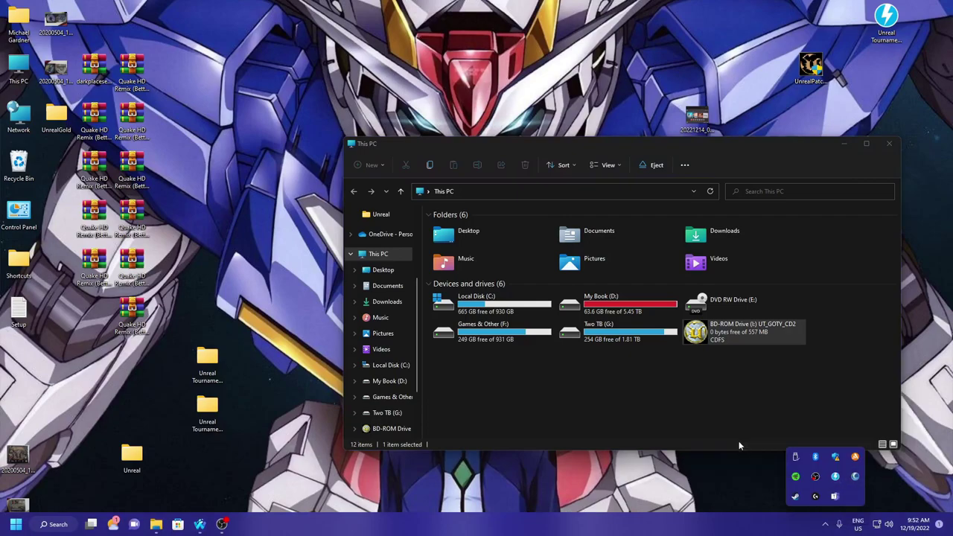
{"action": "double_click", "coordinate": [359, 222]}
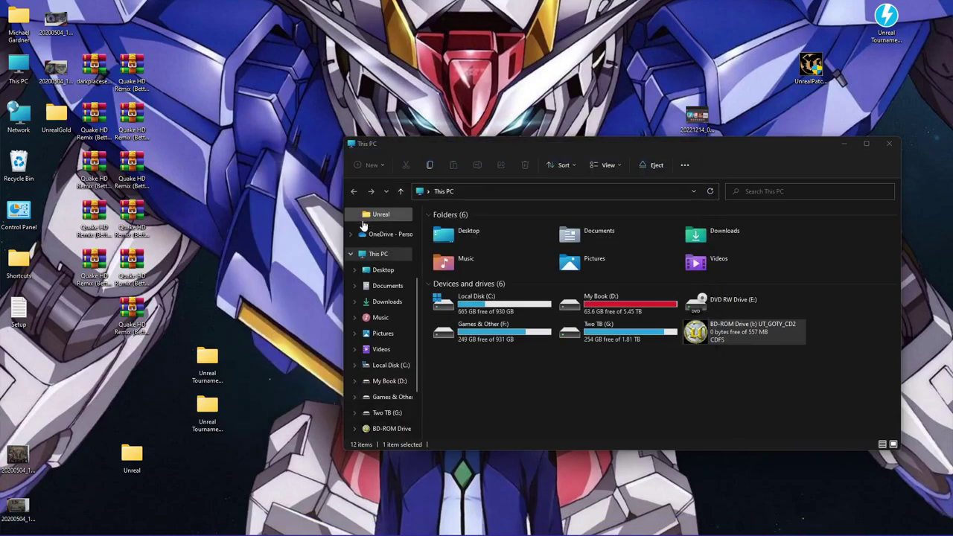
- Install the UTbasePatch436 update from the desktop's Unreal Tournament Patch v436 folder, setting the CD-ROM drive to I:\
{"action": "double_click", "coordinate": [208, 403]}
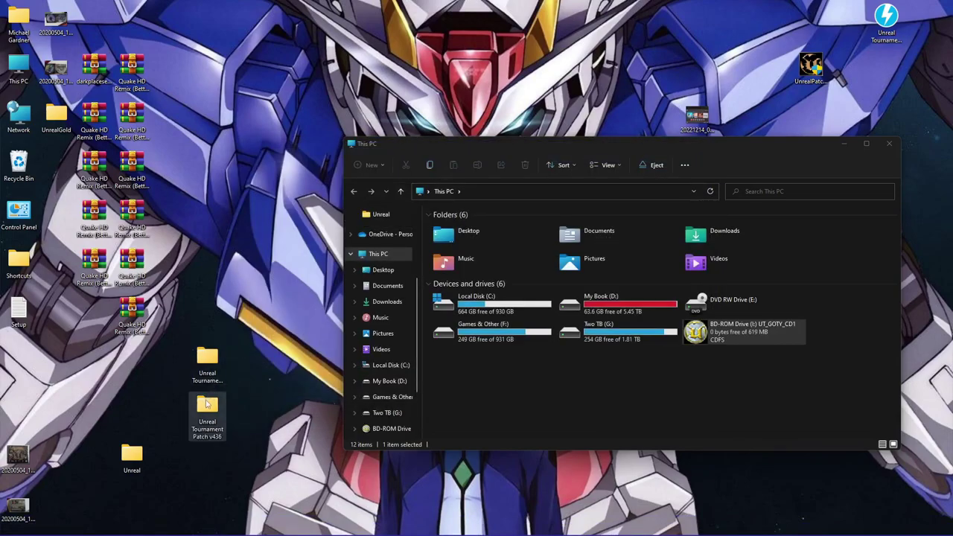
{"action": "double_click", "coordinate": [468, 259]}
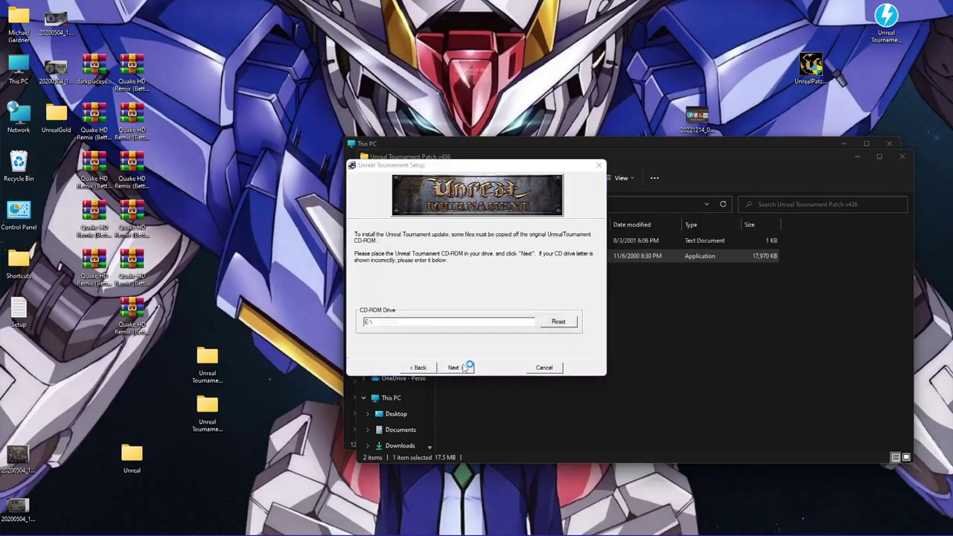
{"action": "left_click", "coordinate": [463, 366]}
{"action": "left_click", "coordinate": [549, 311]}
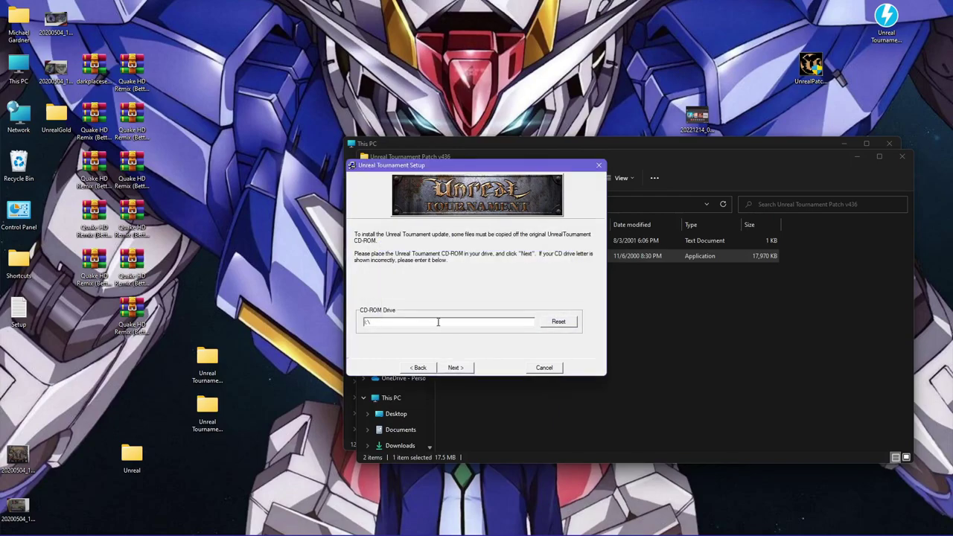
{"action": "left_click", "coordinate": [456, 367]}
{"action": "left_click", "coordinate": [455, 367]}
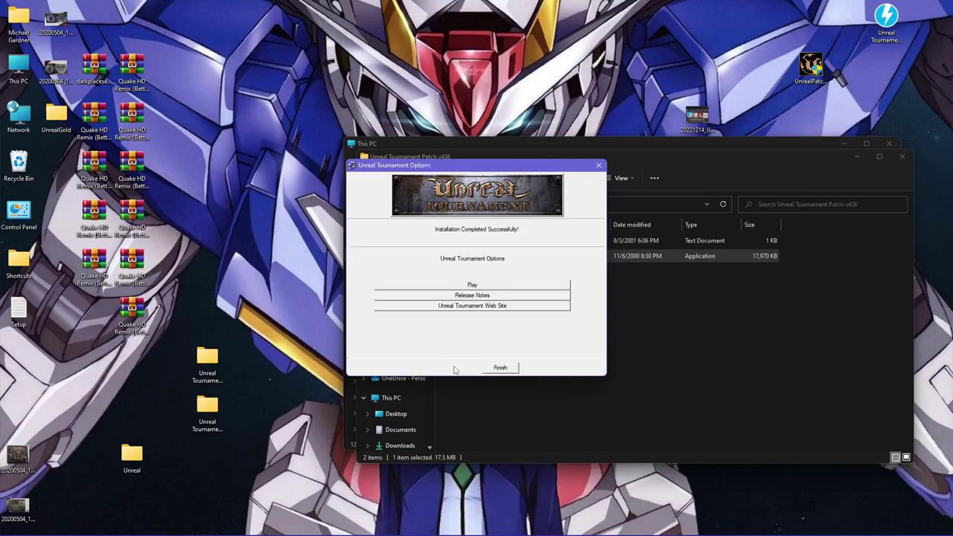
{"action": "left_click", "coordinate": [507, 368]}
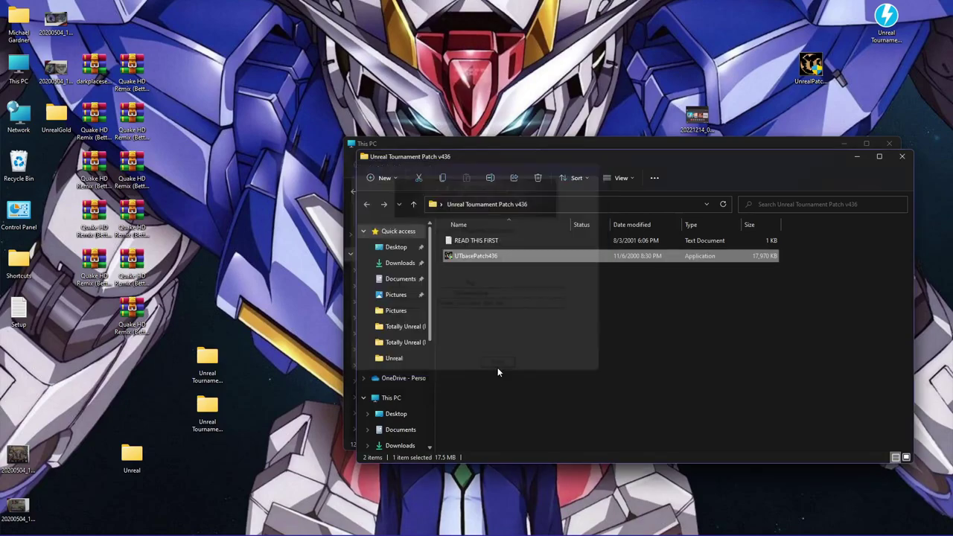
- Install Unreal Tournament Bonus Pack 4 into C:\UnrealTournament from the desktop's Unreal Tournament Bonus Pack folder, and close that folder
{"action": "double_click", "coordinate": [207, 358]}
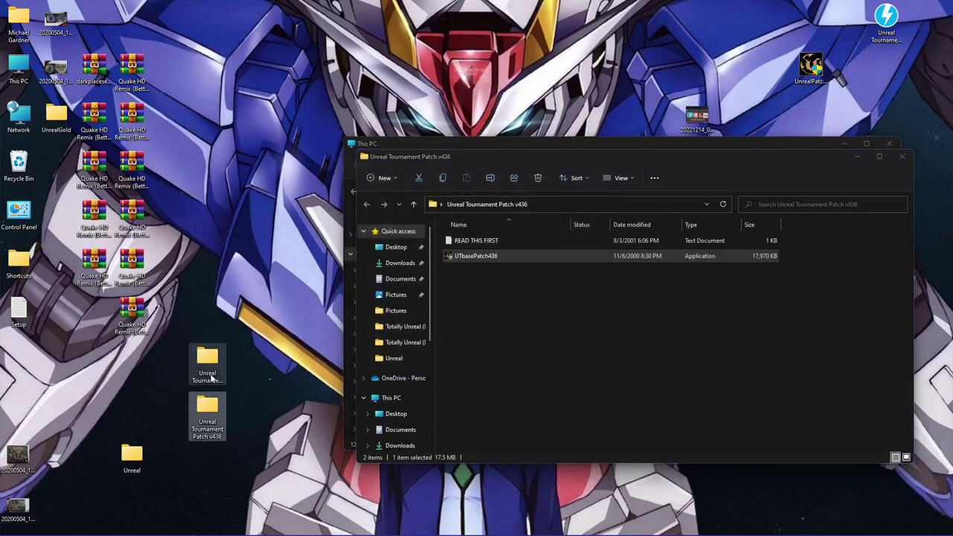
{"action": "left_click", "coordinate": [495, 257]}
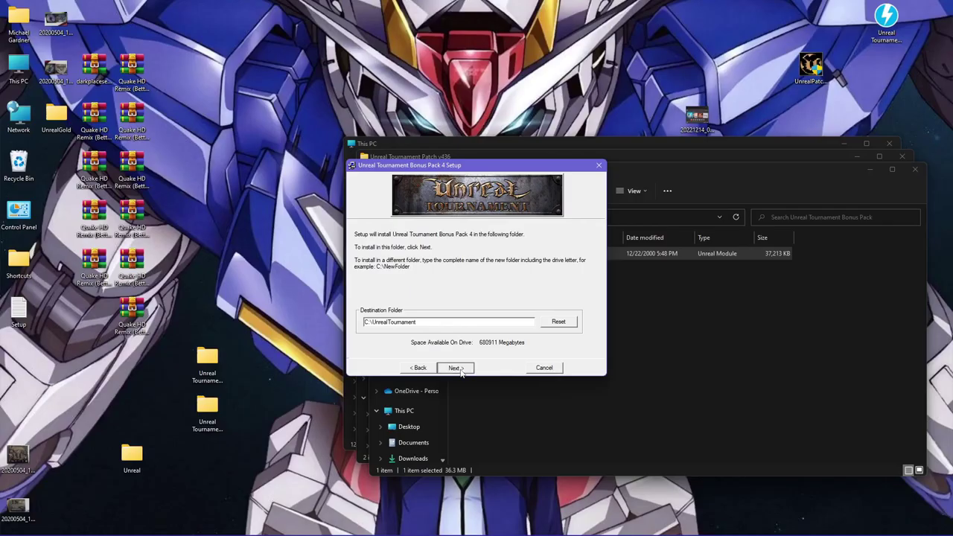
{"action": "left_click", "coordinate": [458, 367]}
{"action": "left_click", "coordinate": [459, 368]}
{"action": "left_click", "coordinate": [498, 367]}
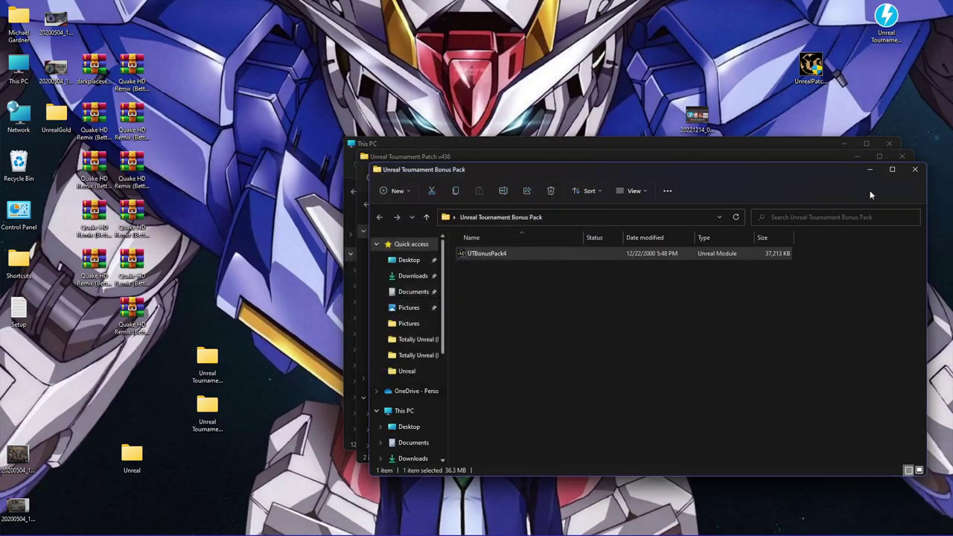
{"action": "left_click", "coordinate": [915, 170]}
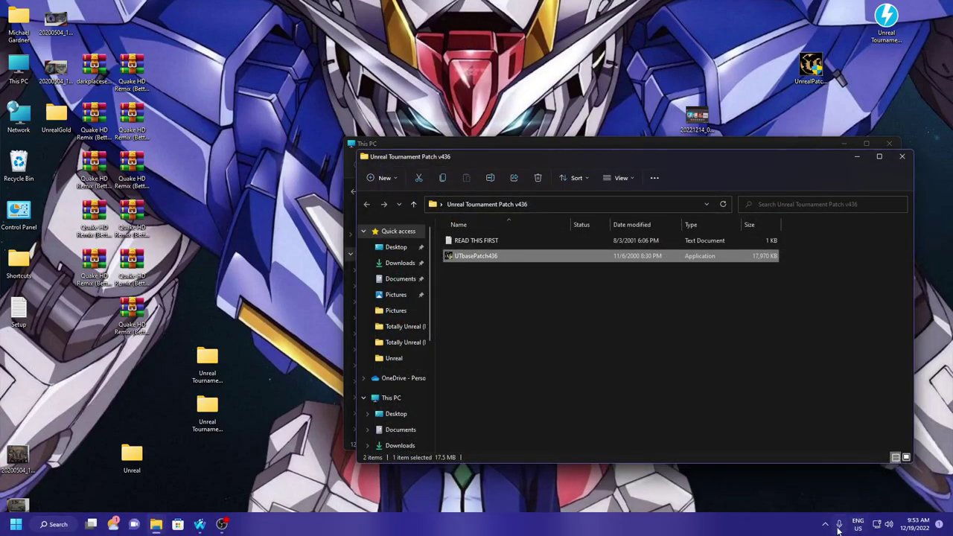
- Remove the DAEMON Tools Lite virtual drive I: that holds UTGOTY_CD1
{"action": "left_click", "coordinate": [825, 525]}
{"action": "right_click", "coordinate": [839, 478]}
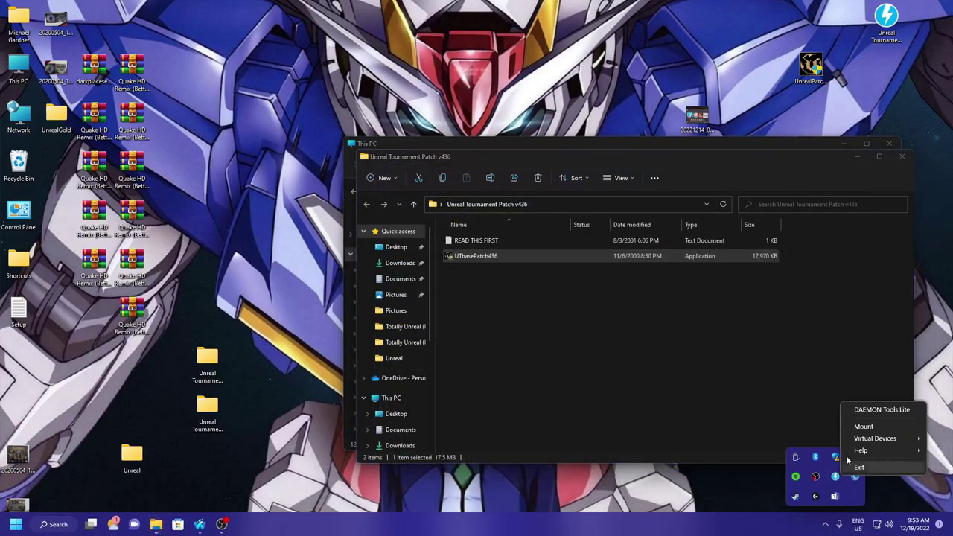
{"action": "mouse_move", "coordinate": [875, 444]}
{"action": "mouse_move", "coordinate": [809, 447]}
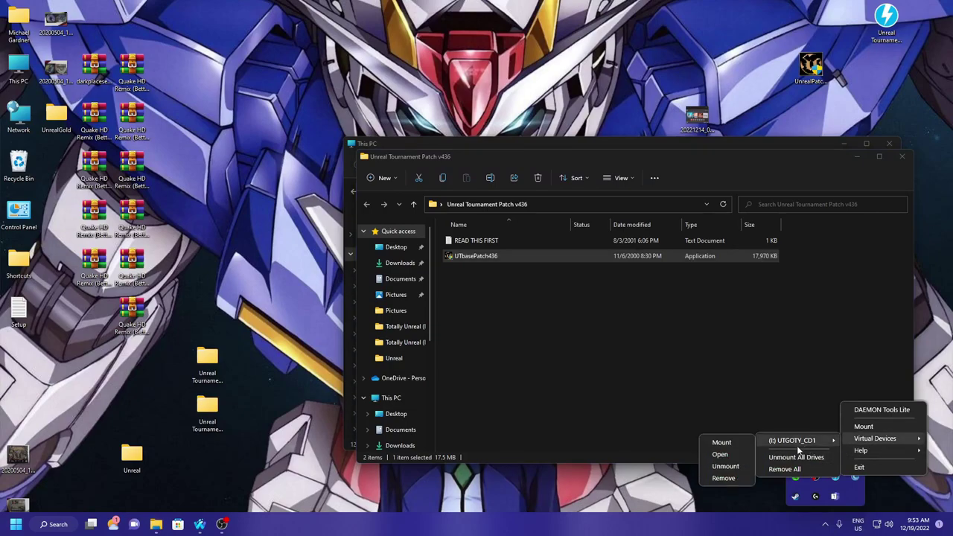
{"action": "left_click", "coordinate": [724, 479]}
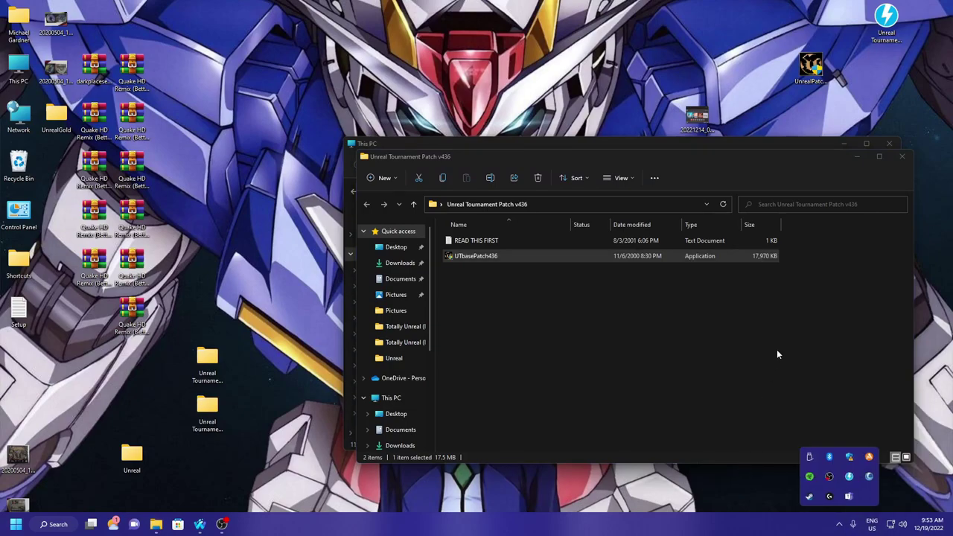
- Close the Unreal Tournament Patch v436 folder and open the UnrealTournament folder on Local Disk (C:)
{"action": "left_click", "coordinate": [902, 156]}
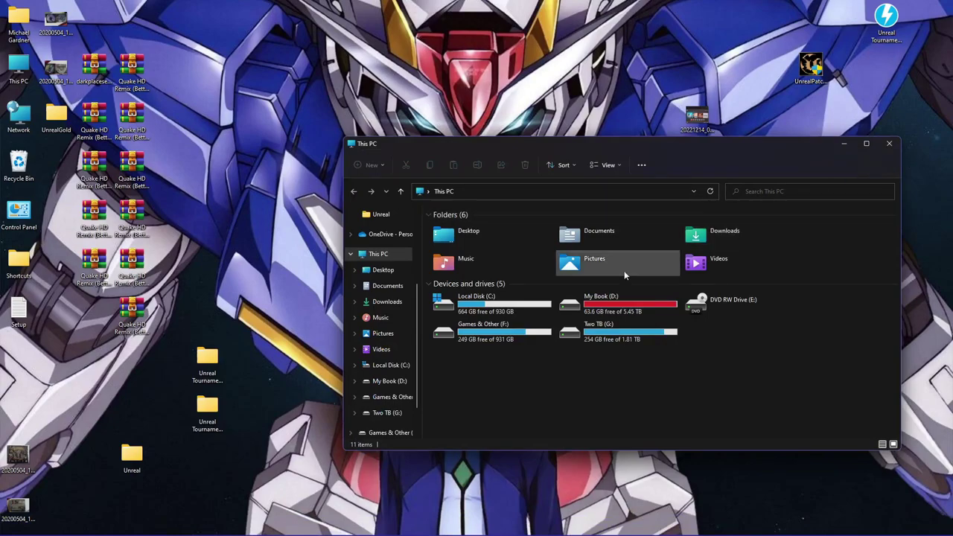
{"action": "double_click", "coordinate": [508, 313]}
{"action": "scroll", "coordinate": [476, 338], "scroll_direction": "down", "scroll_amount": 2}
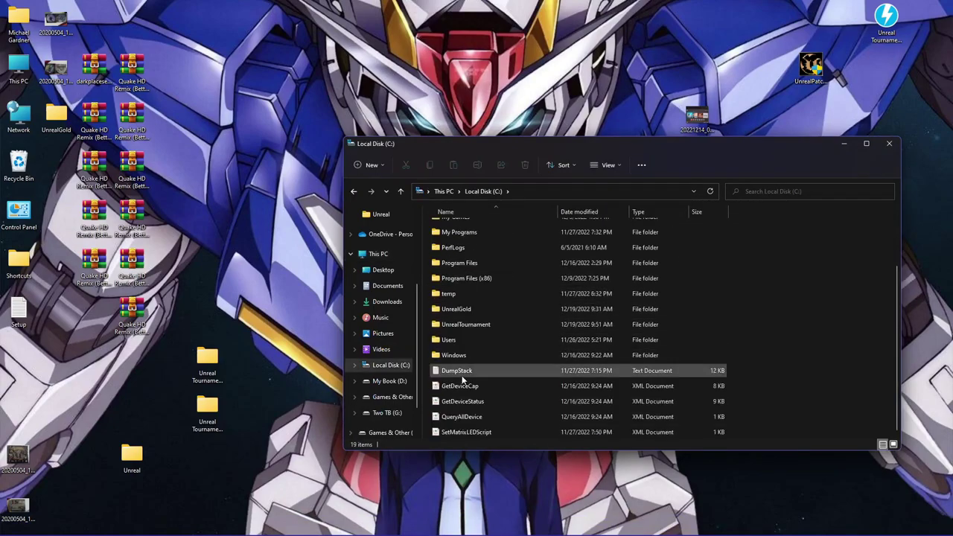
{"action": "double_click", "coordinate": [468, 327]}
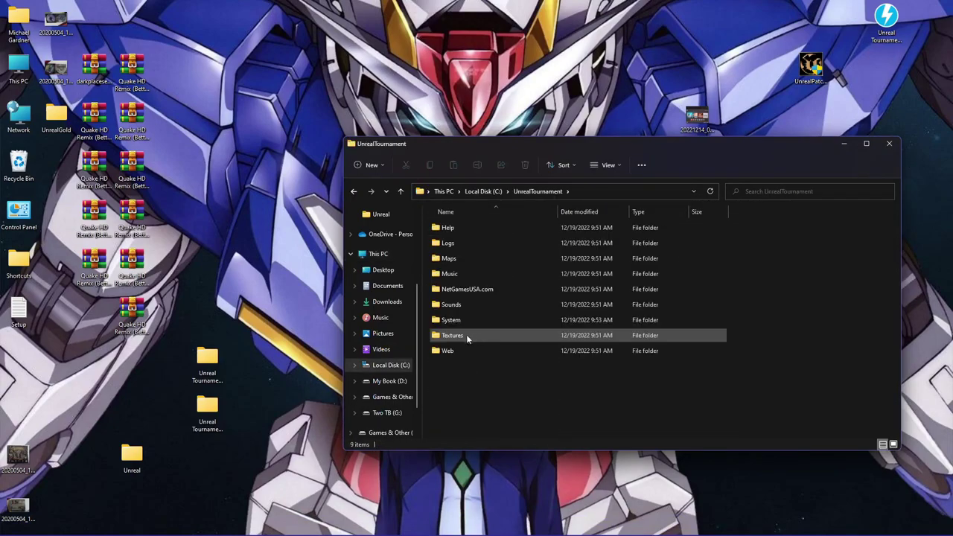
- Install OldUnreal-UTPatch469c-Windows from the desktop's Unreal folder in English (International) into C:\UnrealTournament
{"action": "double_click", "coordinate": [141, 464]}
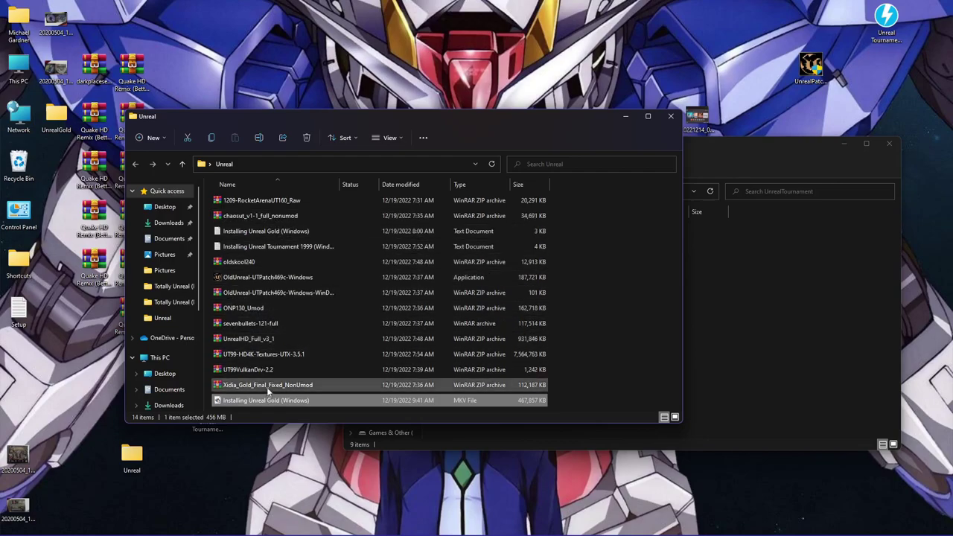
{"action": "double_click", "coordinate": [267, 277]}
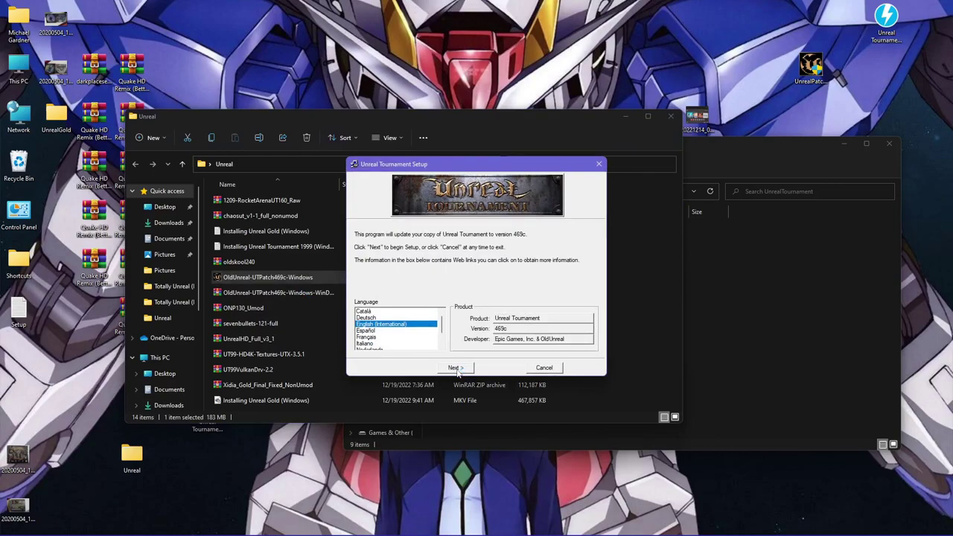
{"action": "left_click", "coordinate": [455, 368]}
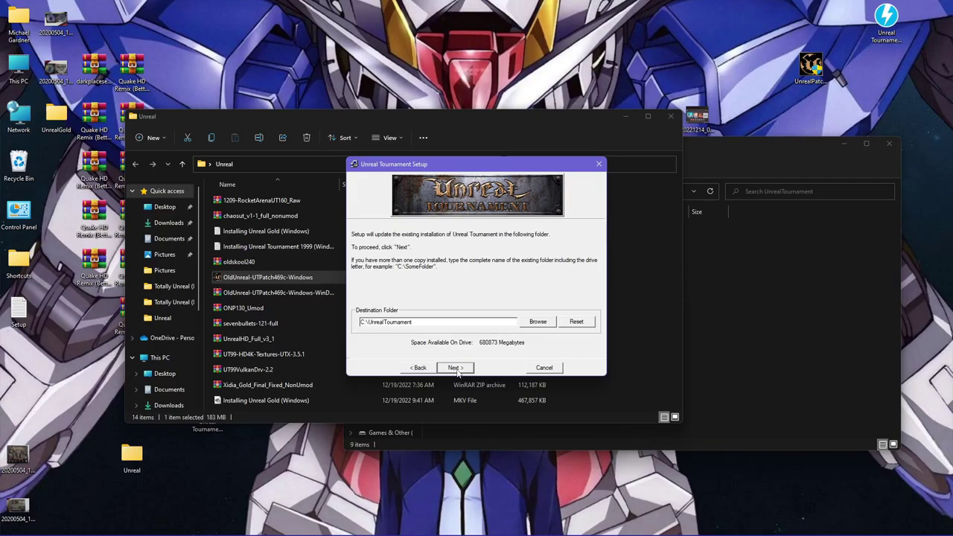
{"action": "left_click", "coordinate": [456, 368]}
{"action": "left_click", "coordinate": [455, 368]}
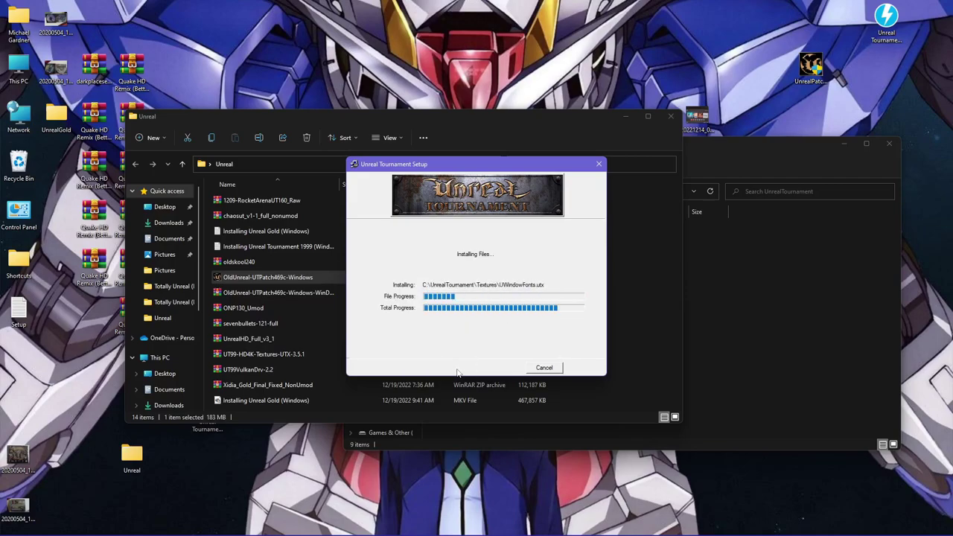
{"action": "left_click", "coordinate": [499, 370]}
- Open UnrealTournament's System folder and delete the OldUnreal-UTPatch469c-Windows installer from the Unreal folder
{"action": "left_click", "coordinate": [774, 377]}
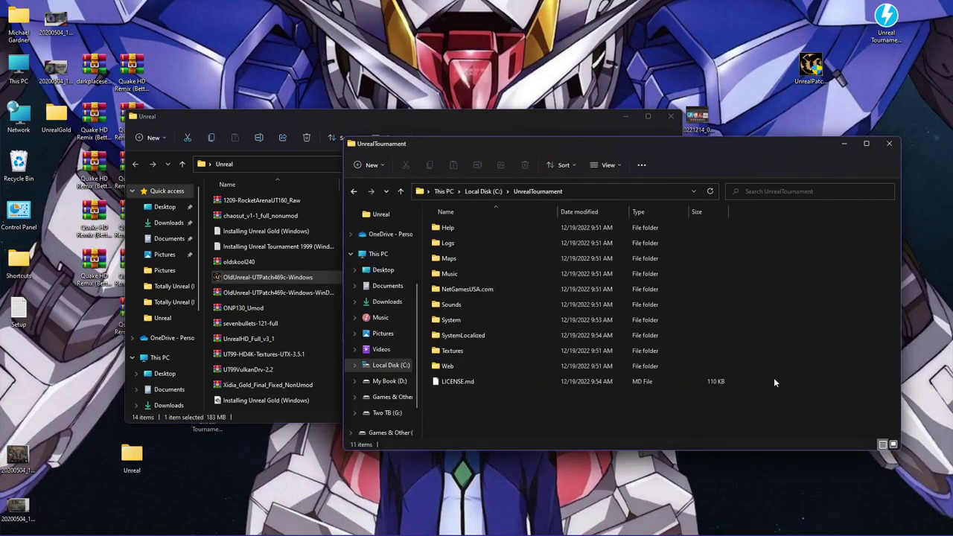
{"action": "double_click", "coordinate": [462, 324]}
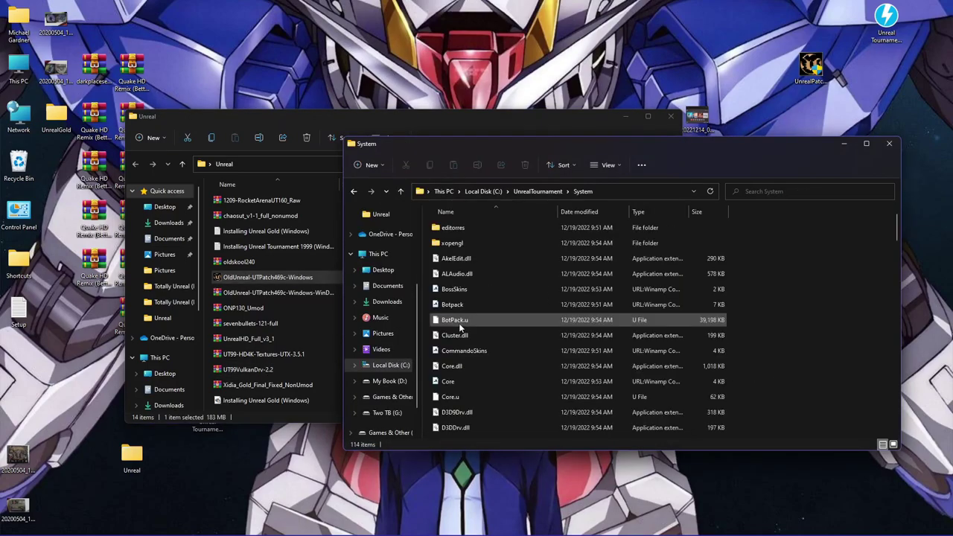
{"action": "left_click", "coordinate": [309, 282]}
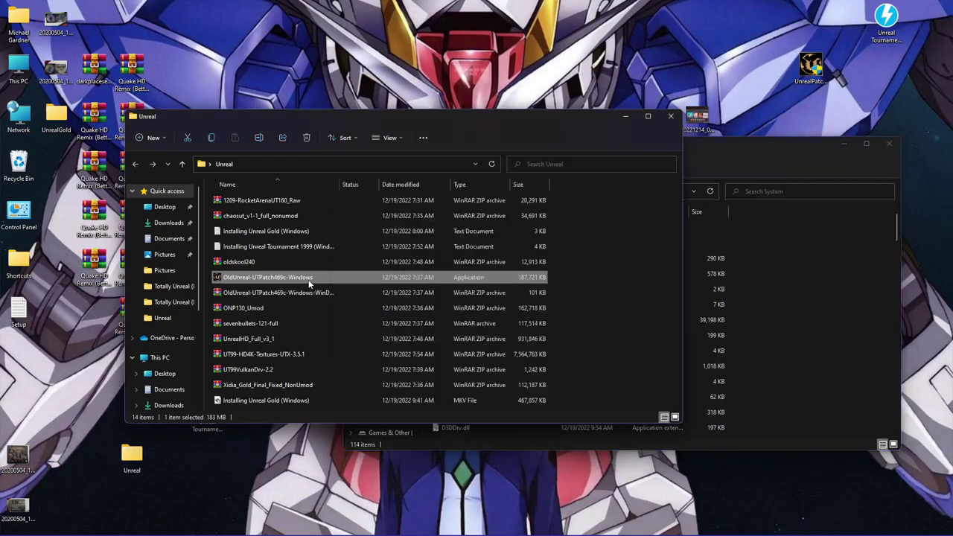
{"action": "key", "text": "Delete"}
- Extract WinDrv.dll from the OldUnreal-UTPatch469c-Windows-WinDrv-Hotfix archive into UnrealTournament's System folder, replacing the existing file
{"action": "double_click", "coordinate": [295, 279]}
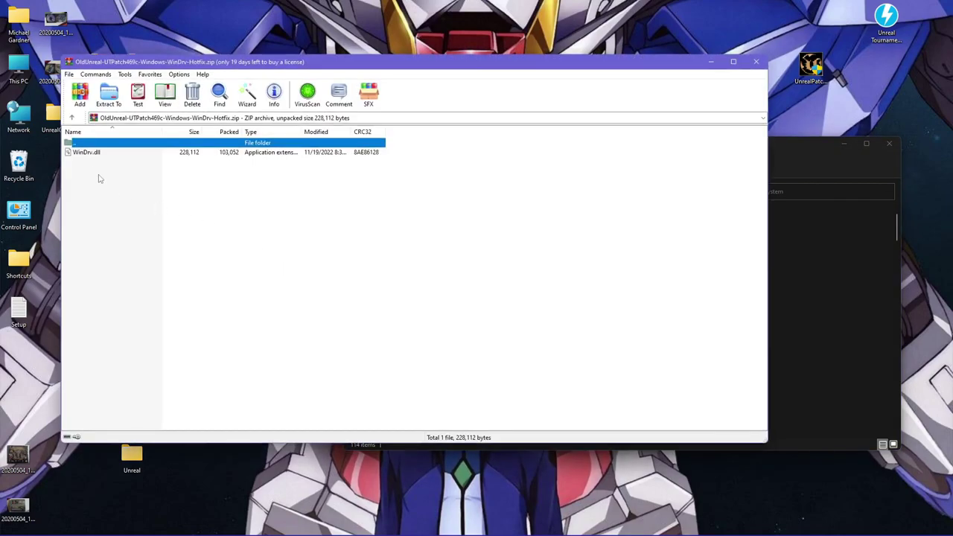
{"action": "left_click_drag", "start_coordinate": [86, 154], "coordinate": [611, 263]}
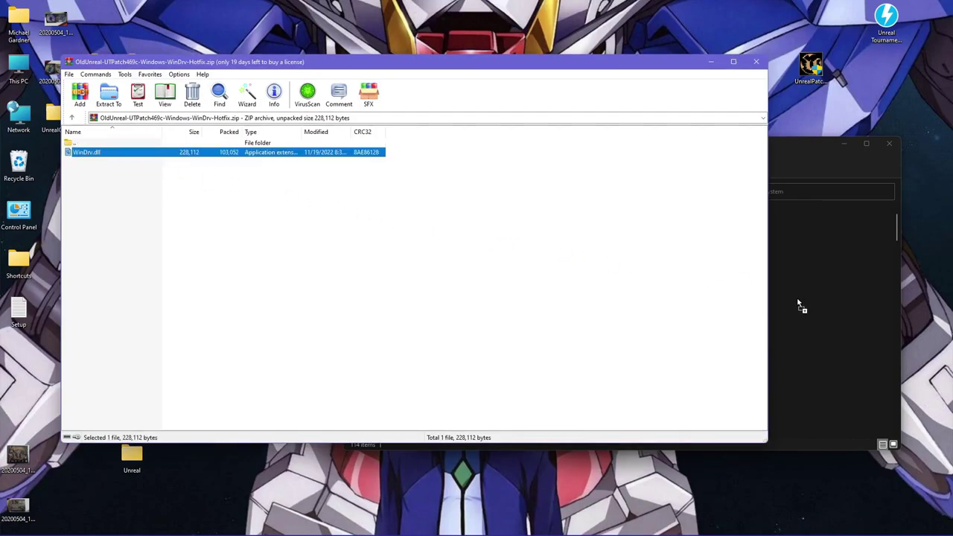
{"action": "left_click_drag", "start_coordinate": [812, 309], "coordinate": [810, 305]}
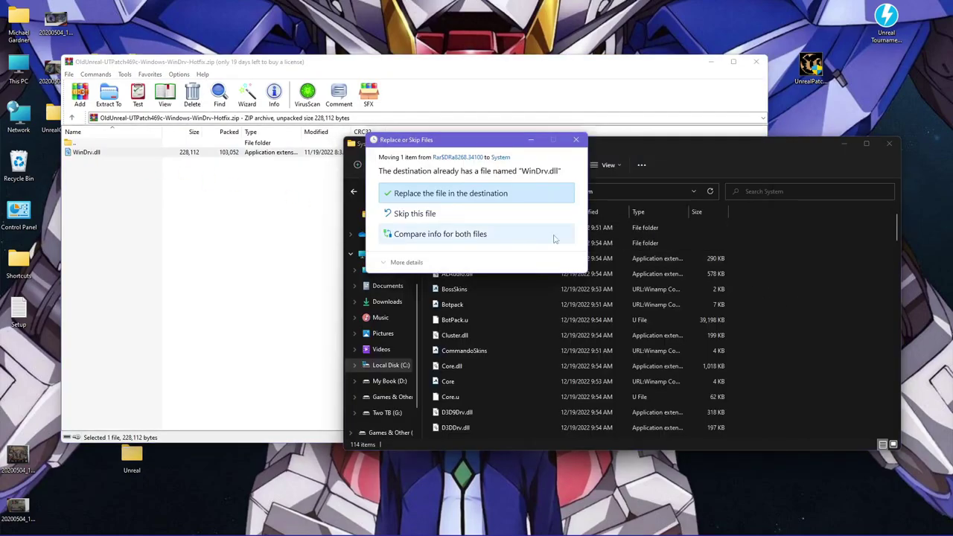
{"action": "left_click", "coordinate": [478, 195]}
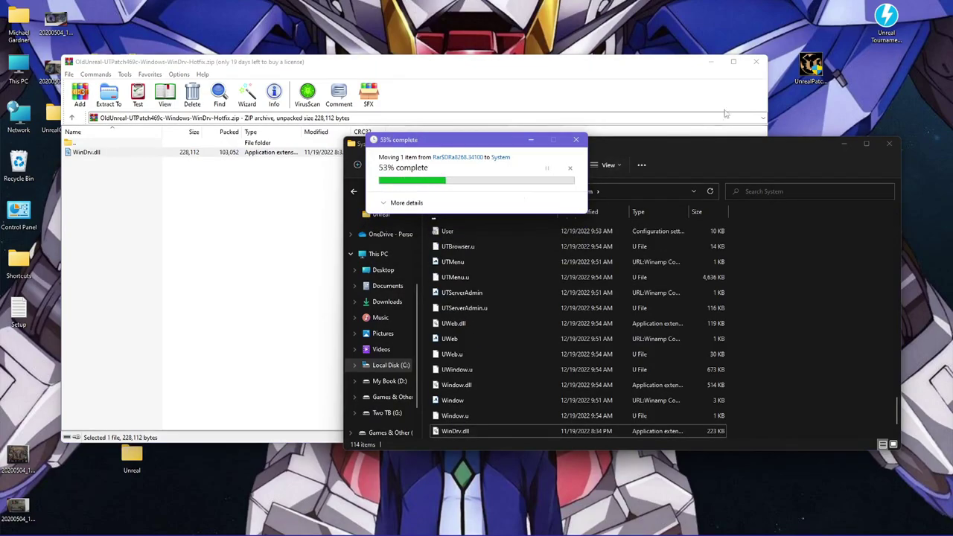
{"action": "left_click", "coordinate": [757, 66]}
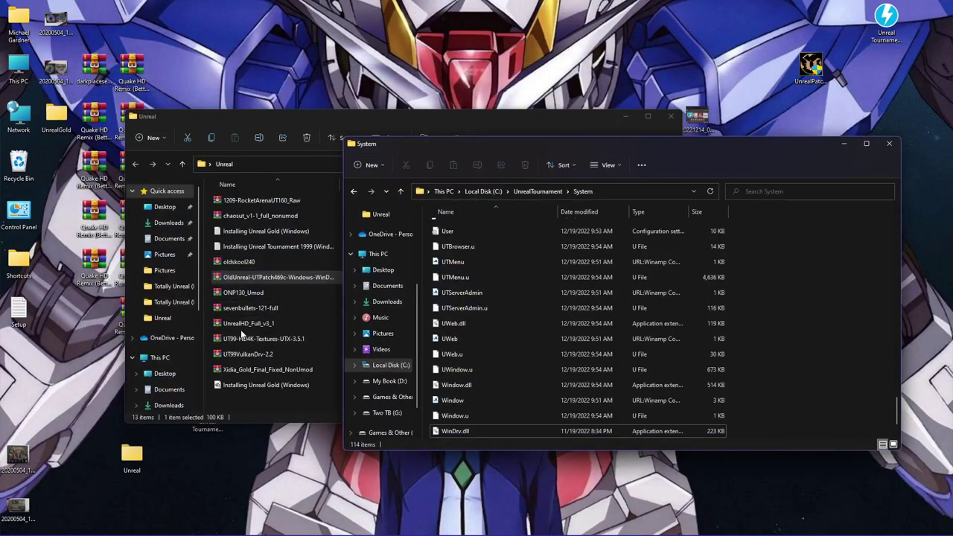
- Extract Patch 120 to 130.zip and Manual.zip from the ONP130_Umod archive to the desktop
{"action": "double_click", "coordinate": [252, 297]}
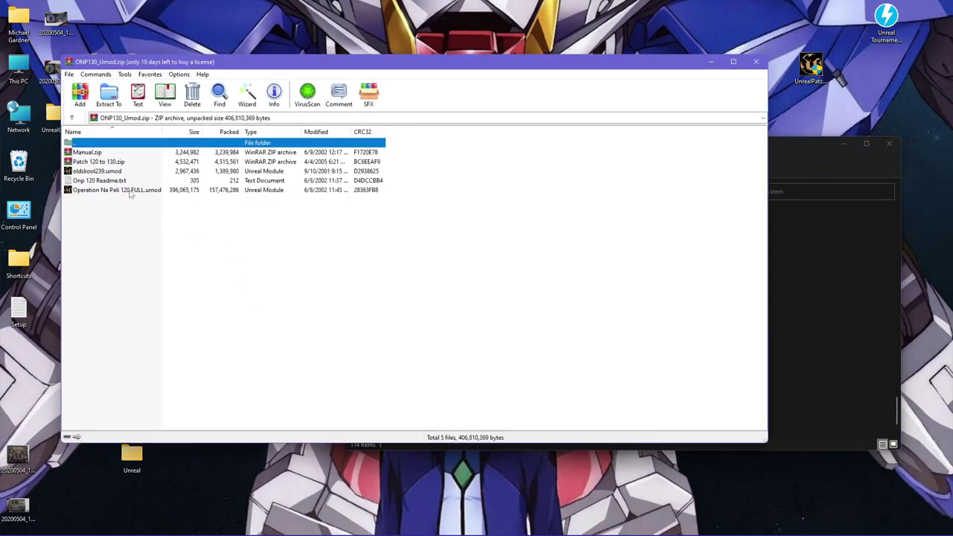
{"action": "left_click_drag", "start_coordinate": [111, 164], "coordinate": [155, 148]}
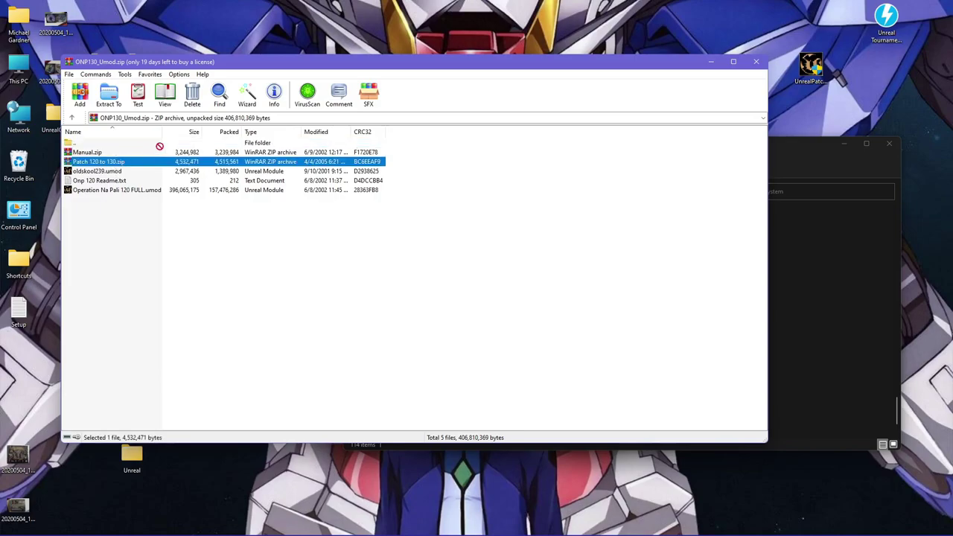
{"action": "left_click_drag", "start_coordinate": [215, 48], "coordinate": [208, 22]}
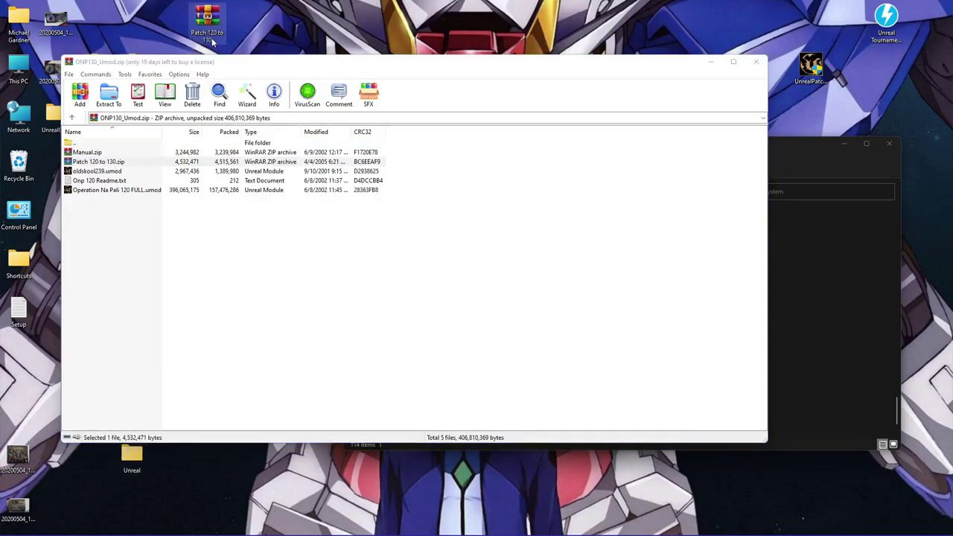
{"action": "left_click", "coordinate": [89, 152]}
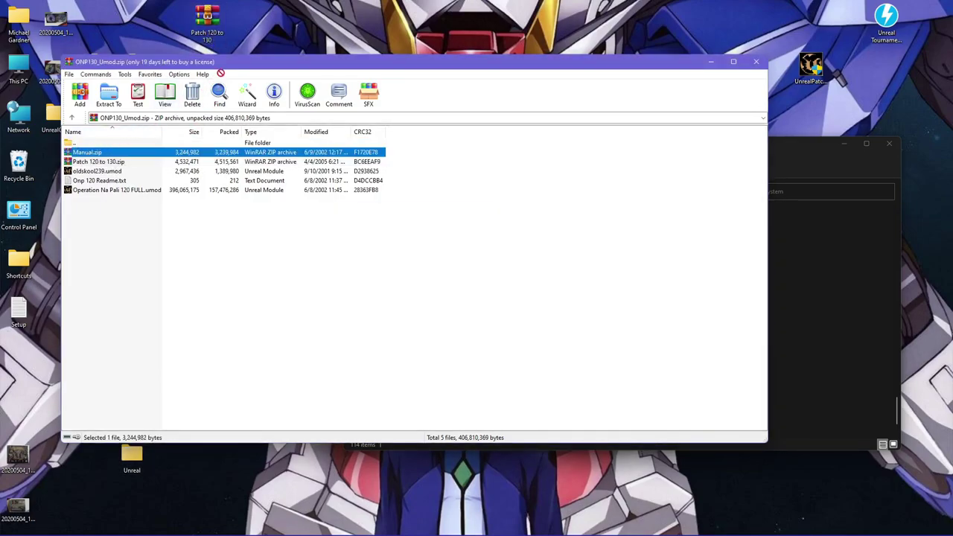
{"action": "left_click_drag", "start_coordinate": [259, 38], "coordinate": [262, 36]}
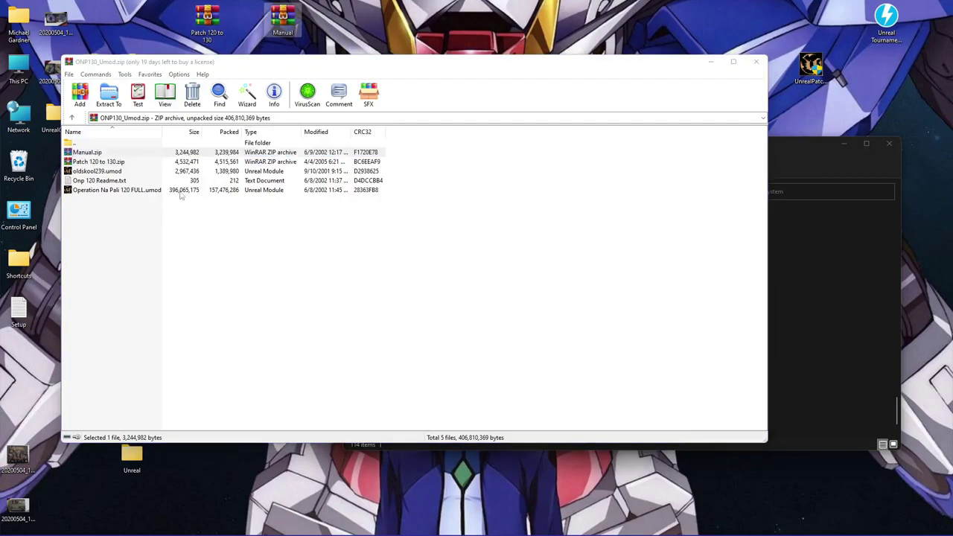
{"action": "left_click_drag", "start_coordinate": [101, 172], "coordinate": [290, 111]}
{"action": "left_click_drag", "start_coordinate": [359, 52], "coordinate": [359, 31]}
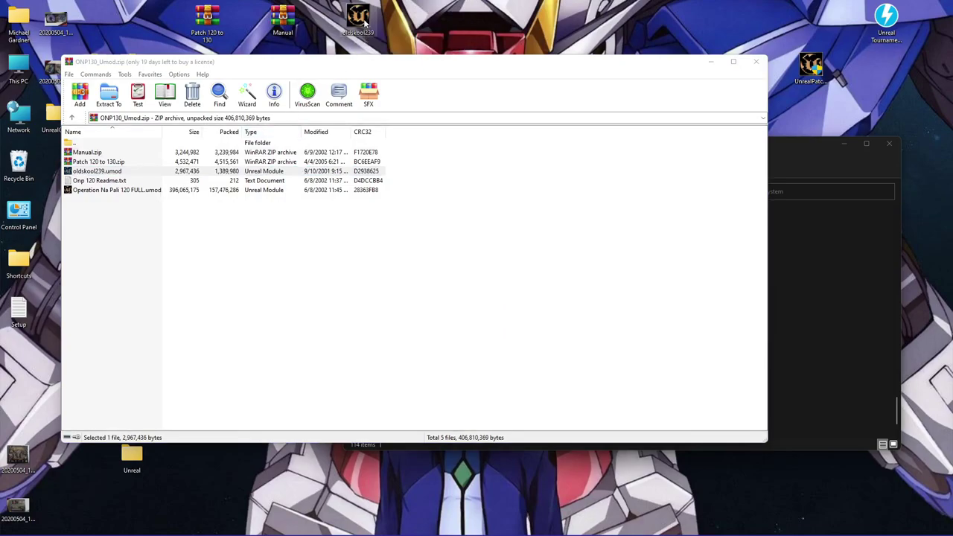
{"action": "key", "text": "Delete"}
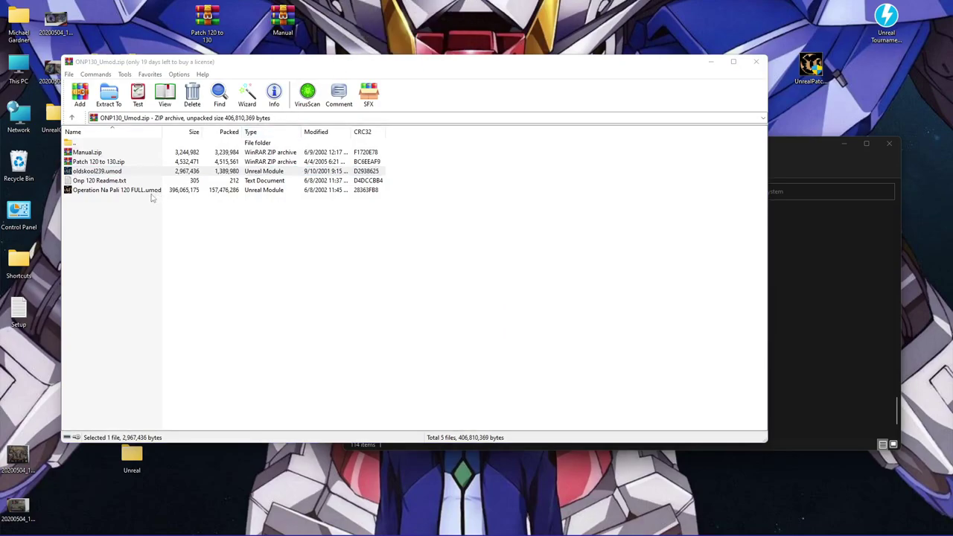
- Extract Operation Na Pali 120 FULL.umod from the ONP130_Umod archive to the desktop and close the archive
{"action": "left_click_drag", "start_coordinate": [152, 191], "coordinate": [163, 184]}
{"action": "left_click_drag", "start_coordinate": [342, 32], "coordinate": [341, 33]}
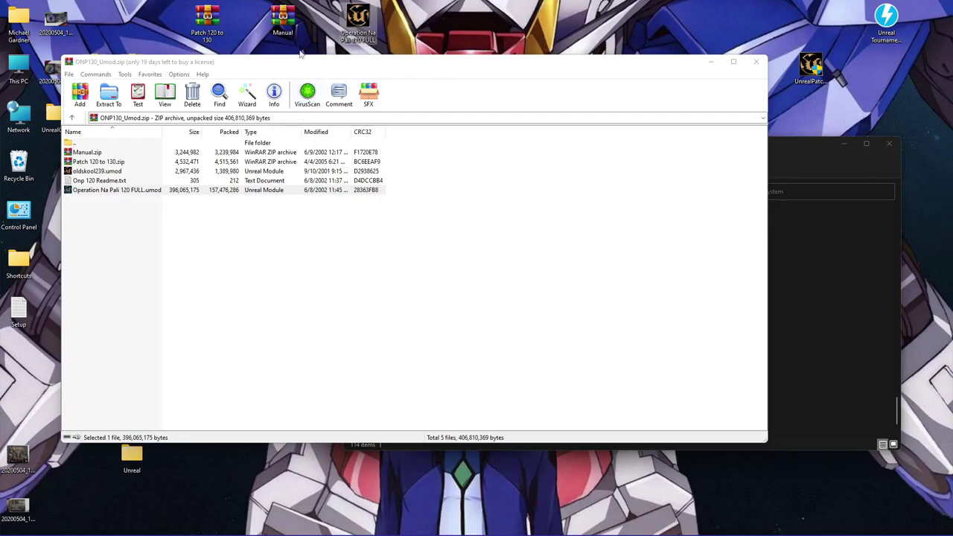
{"action": "left_click", "coordinate": [755, 62]}
- Move the Manual archive from the desktop into the C:\UnrealTournament folder
{"action": "left_click_drag", "start_coordinate": [282, 19], "coordinate": [734, 71]}
{"action": "left_click", "coordinate": [785, 251]}
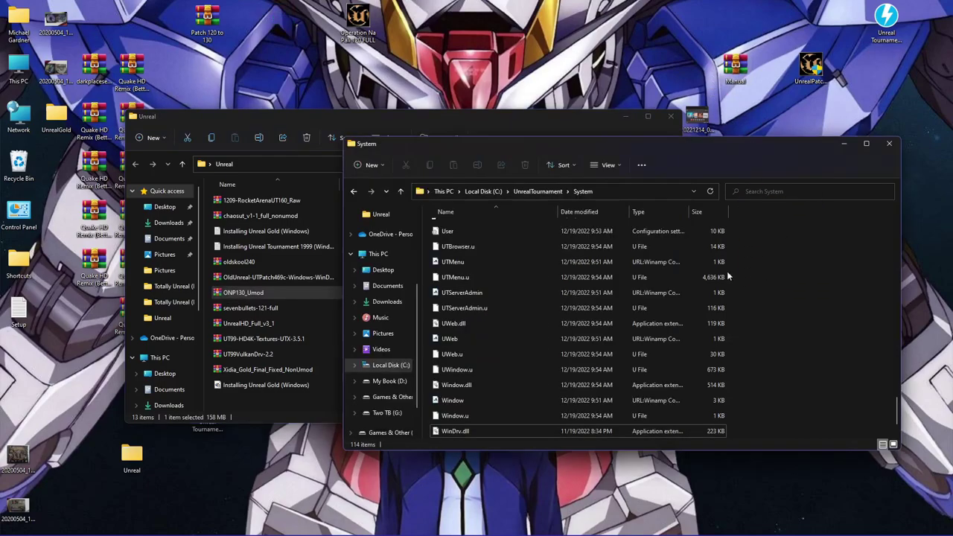
{"action": "left_click", "coordinate": [355, 193]}
{"action": "left_click_drag", "start_coordinate": [735, 69], "coordinate": [818, 270]}
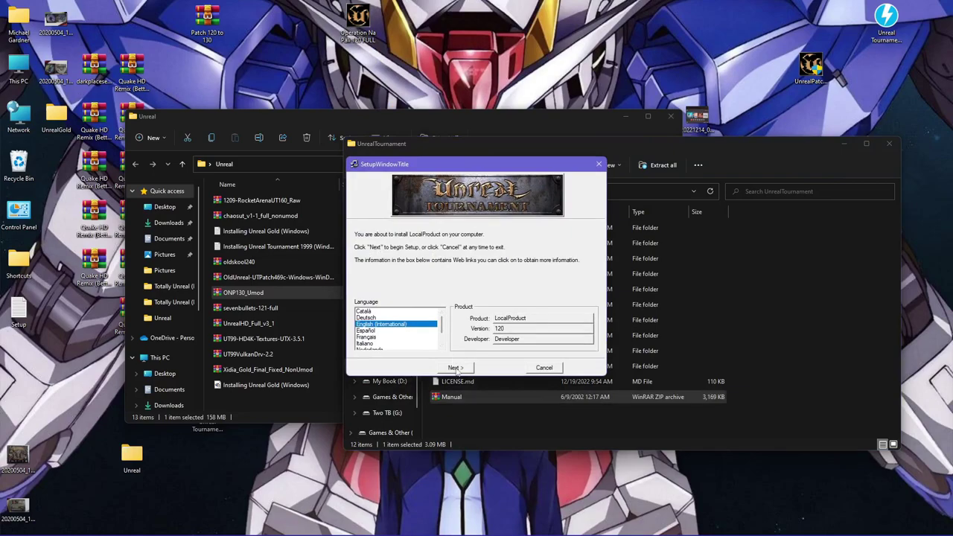
- Install the Operation Na Pali 120 FULL module in English (International) into C:\UnrealTournament and delete its umod file from the desktop
{"action": "left_click", "coordinate": [455, 368]}
{"action": "left_click", "coordinate": [456, 368]}
{"action": "left_click", "coordinate": [456, 368]}
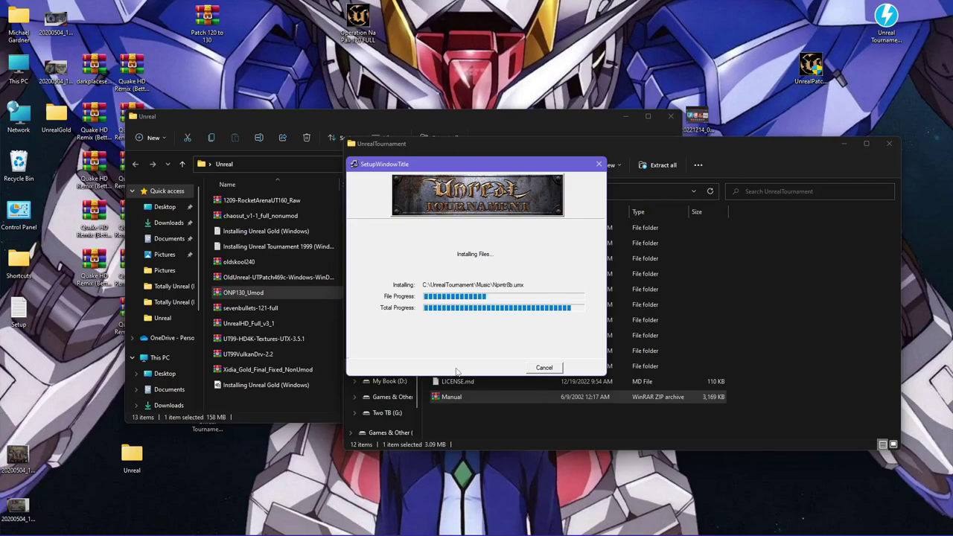
{"action": "left_click", "coordinate": [493, 368]}
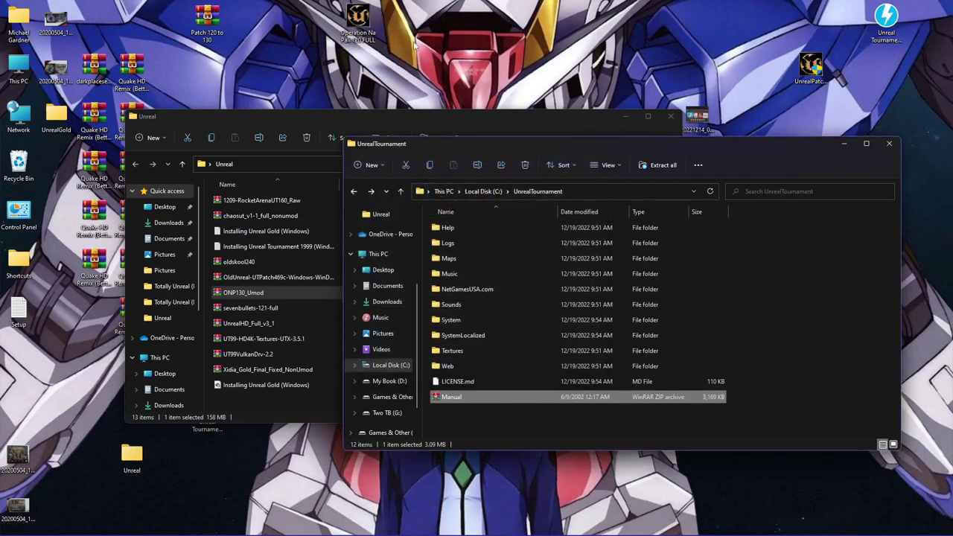
{"action": "left_click", "coordinate": [358, 30]}
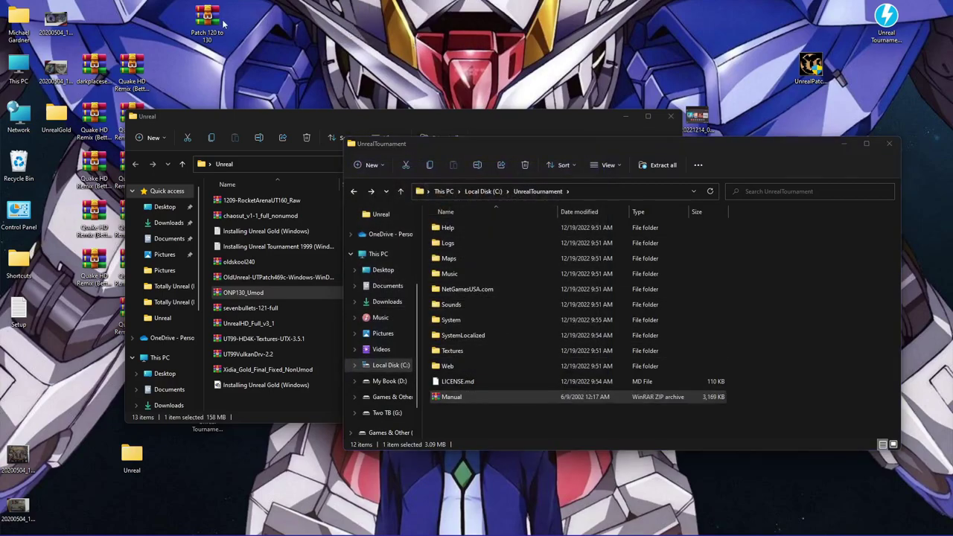
- Read onp120to130.txt in the Patch 120 to 130 archive and extract NP02DavidM.unr into C:\UnrealTournament\Maps, replacing the existing map
{"action": "double_click", "coordinate": [207, 21]}
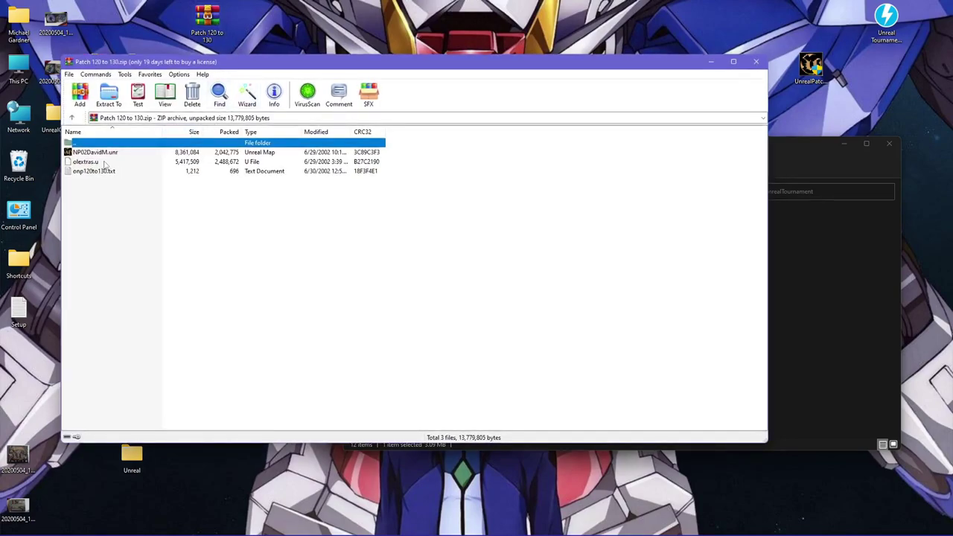
{"action": "double_click", "coordinate": [90, 170]}
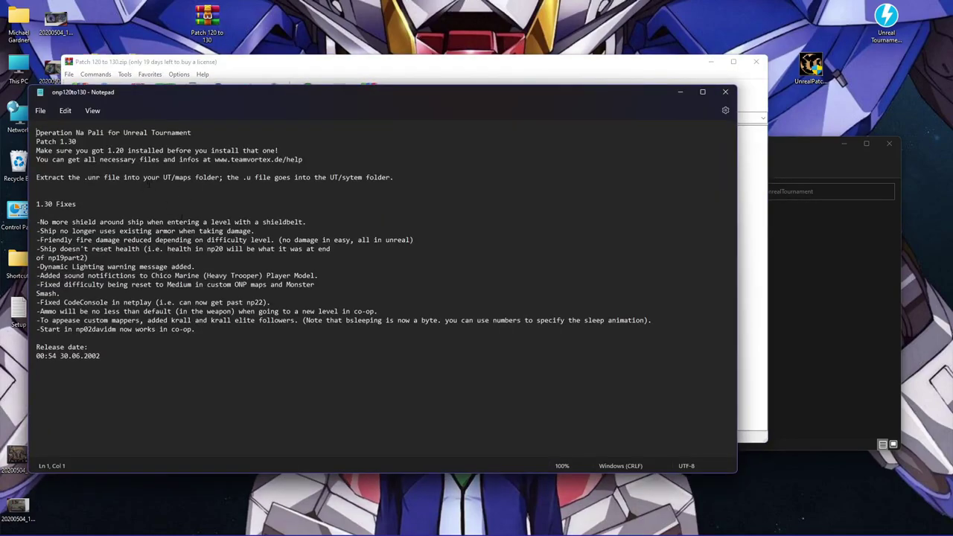
{"action": "left_click", "coordinate": [724, 93]}
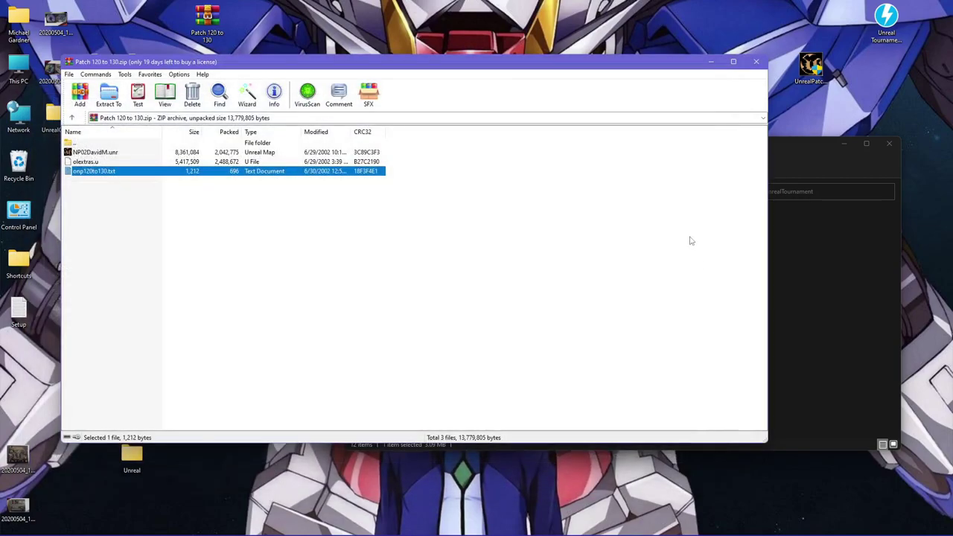
{"action": "left_click", "coordinate": [799, 305]}
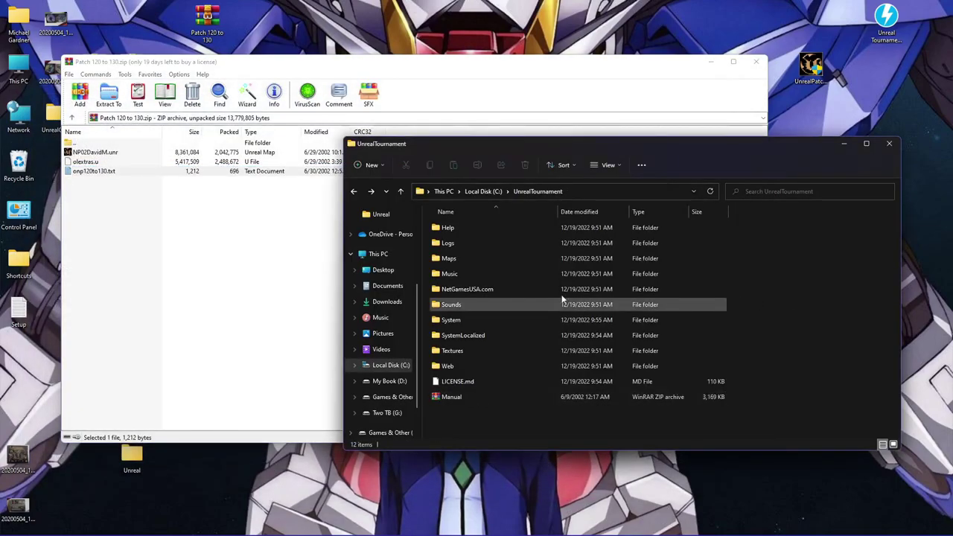
{"action": "double_click", "coordinate": [449, 258]}
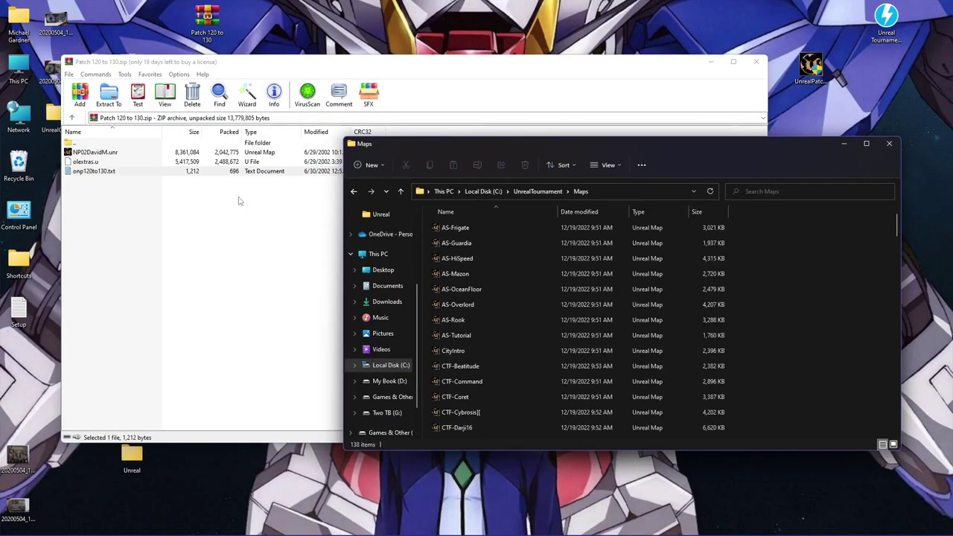
{"action": "left_click_drag", "start_coordinate": [100, 153], "coordinate": [123, 154]}
{"action": "left_click_drag", "start_coordinate": [812, 307], "coordinate": [806, 304]}
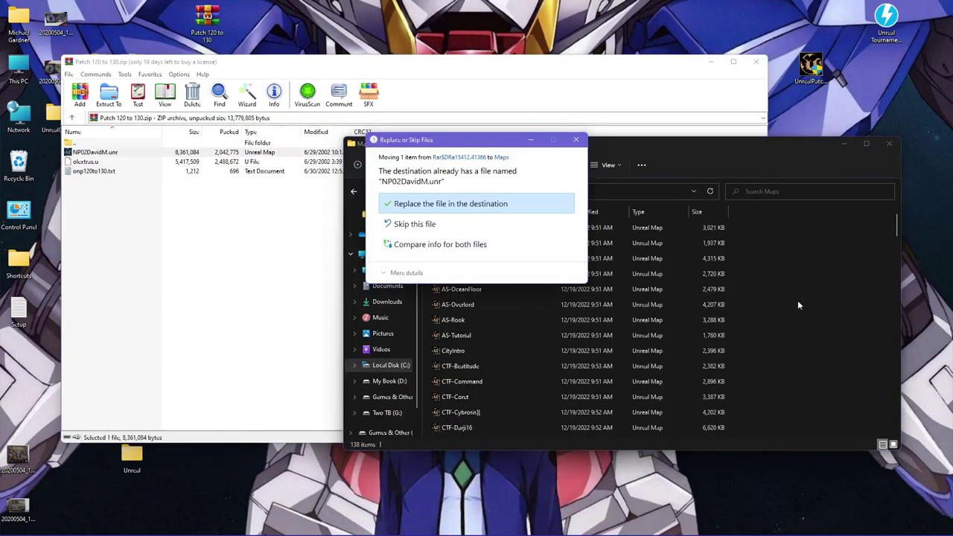
{"action": "left_click", "coordinate": [554, 206]}
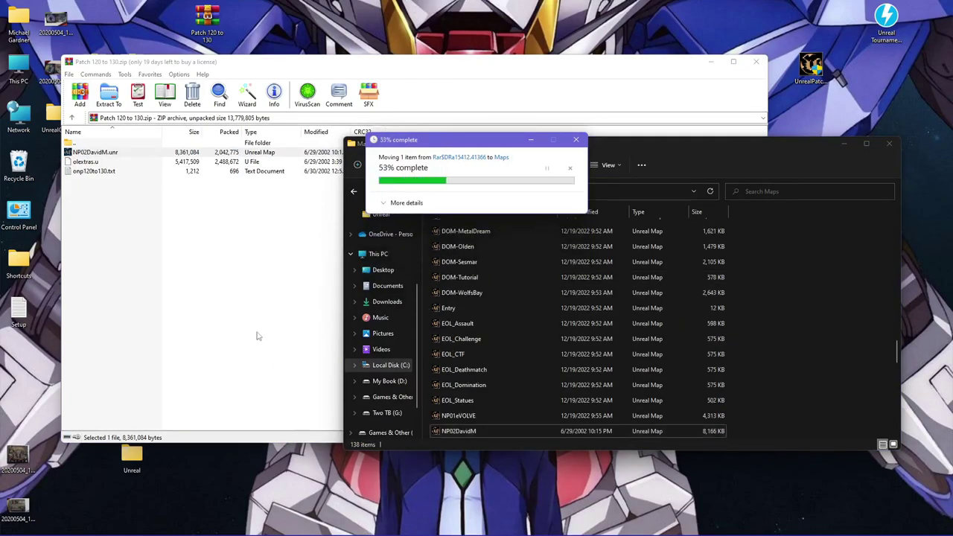
- Recheck the instructions in onp120to130.txt and open the C:\UnrealTournament\System folder
{"action": "left_click", "coordinate": [97, 171]}
{"action": "double_click", "coordinate": [97, 172]}
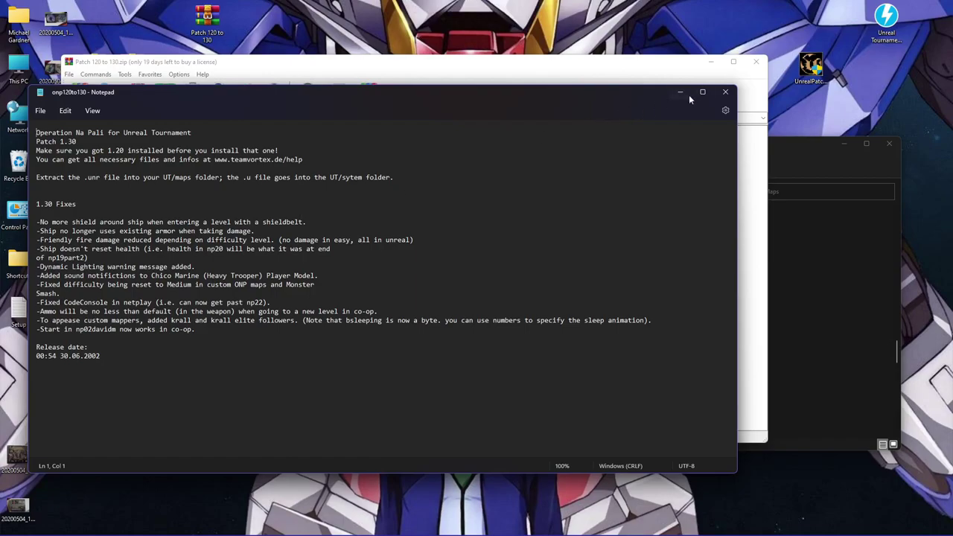
{"action": "left_click", "coordinate": [725, 92]}
{"action": "left_click", "coordinate": [809, 276]}
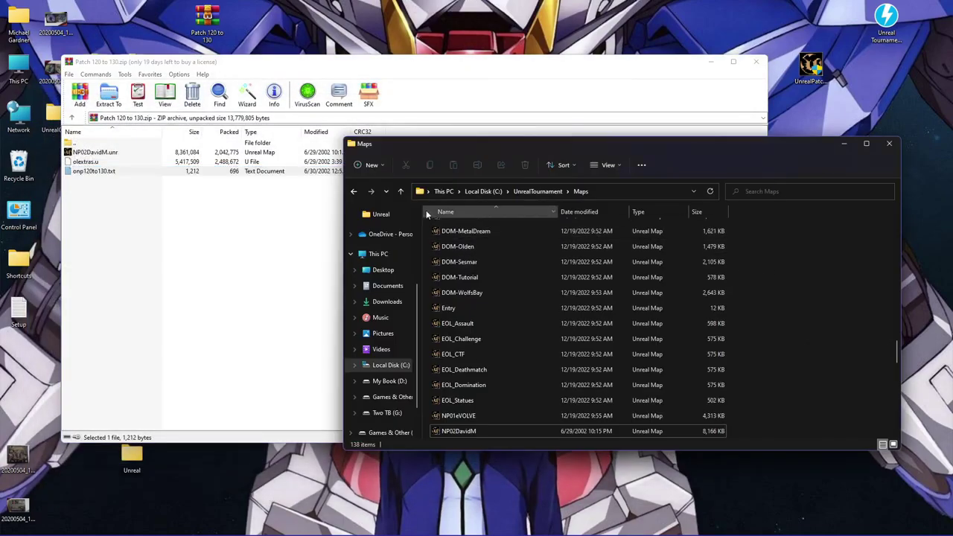
{"action": "left_click", "coordinate": [355, 191]}
{"action": "left_click", "coordinate": [454, 322]}
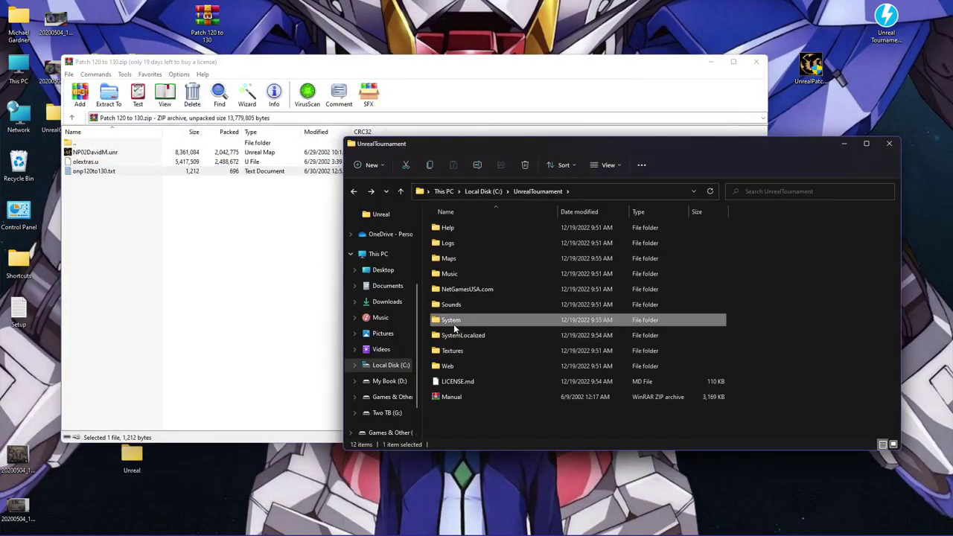
{"action": "double_click", "coordinate": [453, 322]}
- Extract olextras.u into the System folder, keeping only the patch version, then return to the UnrealTournament folder and close the archive
{"action": "left_click_drag", "start_coordinate": [85, 161], "coordinate": [816, 274]}
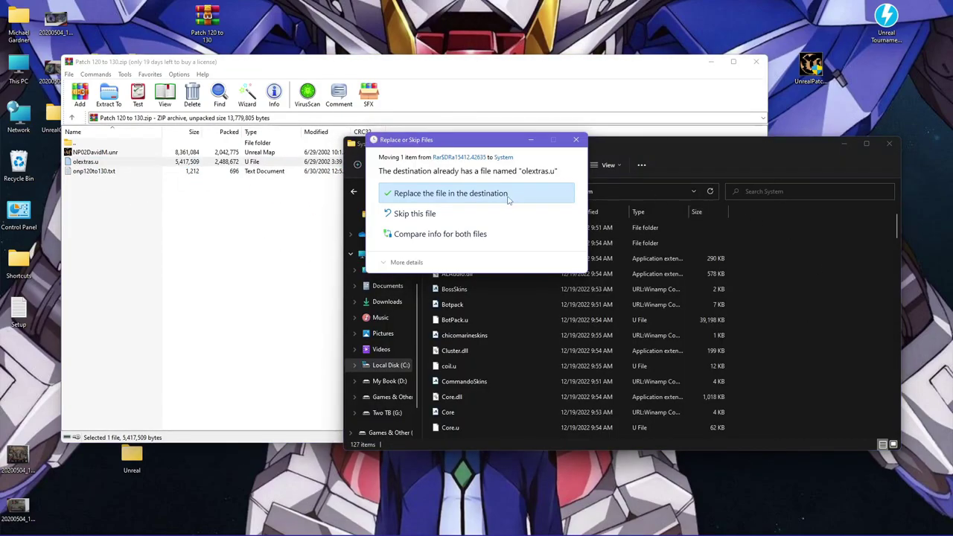
{"action": "left_click", "coordinate": [460, 235]}
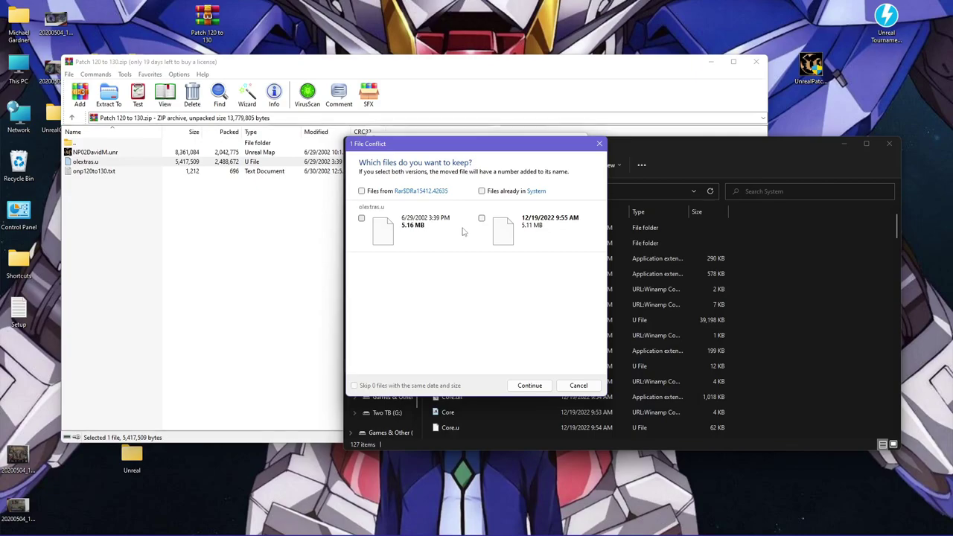
{"action": "left_click", "coordinate": [362, 191]}
{"action": "left_click", "coordinate": [529, 385]}
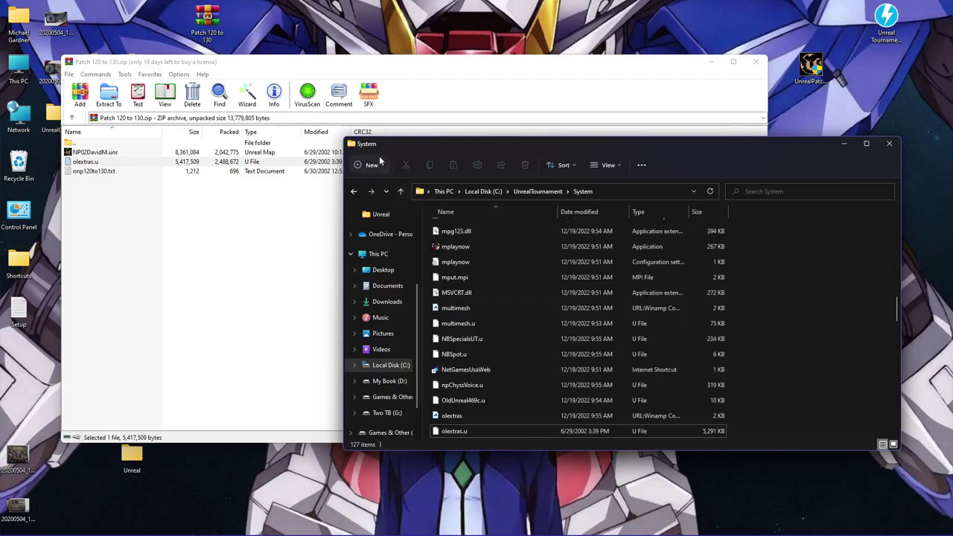
{"action": "left_click", "coordinate": [354, 192]}
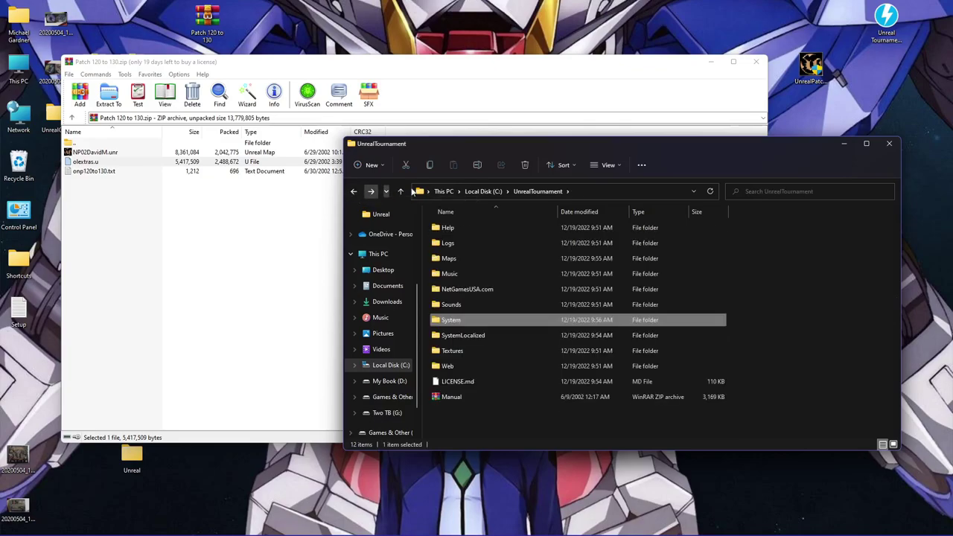
{"action": "left_click", "coordinate": [756, 61]}
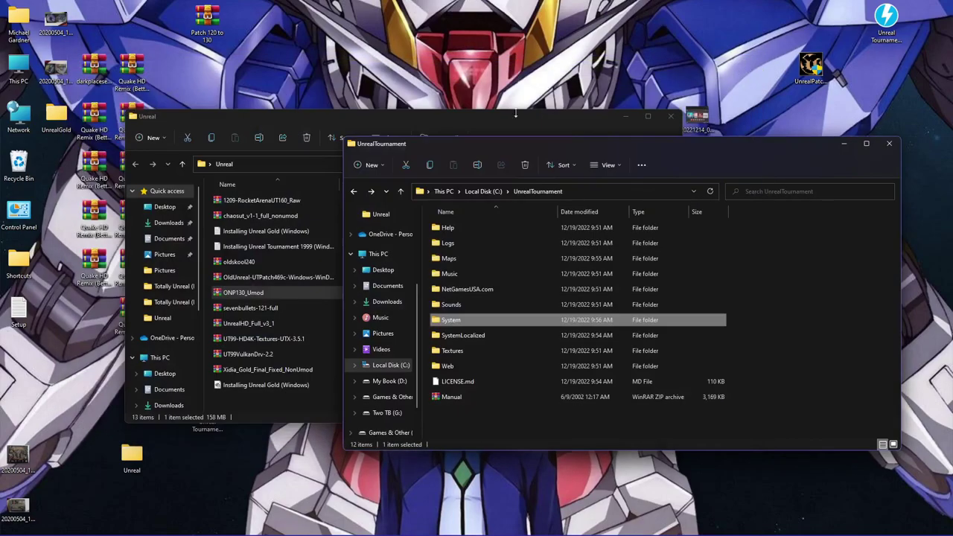
{"action": "double_click", "coordinate": [252, 310]}
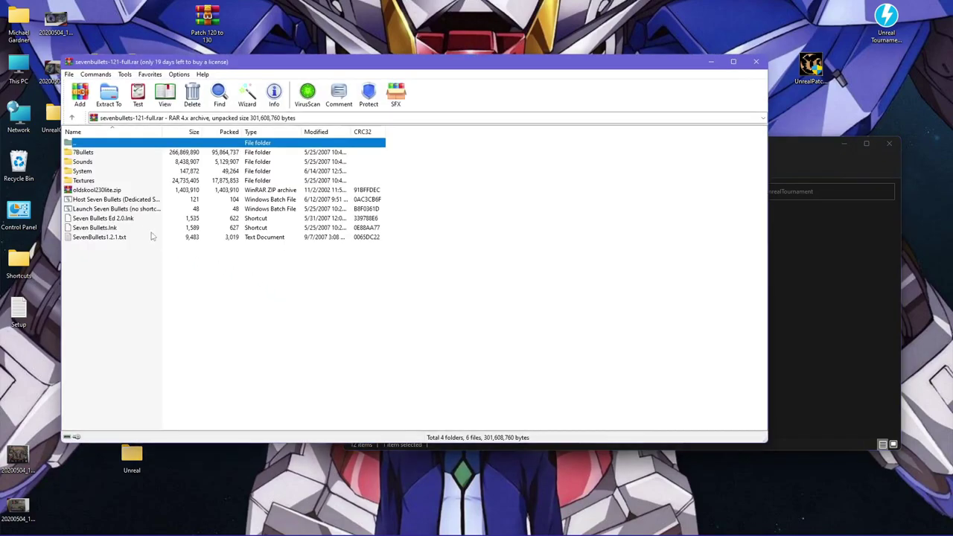
{"action": "left_click", "coordinate": [805, 298]}
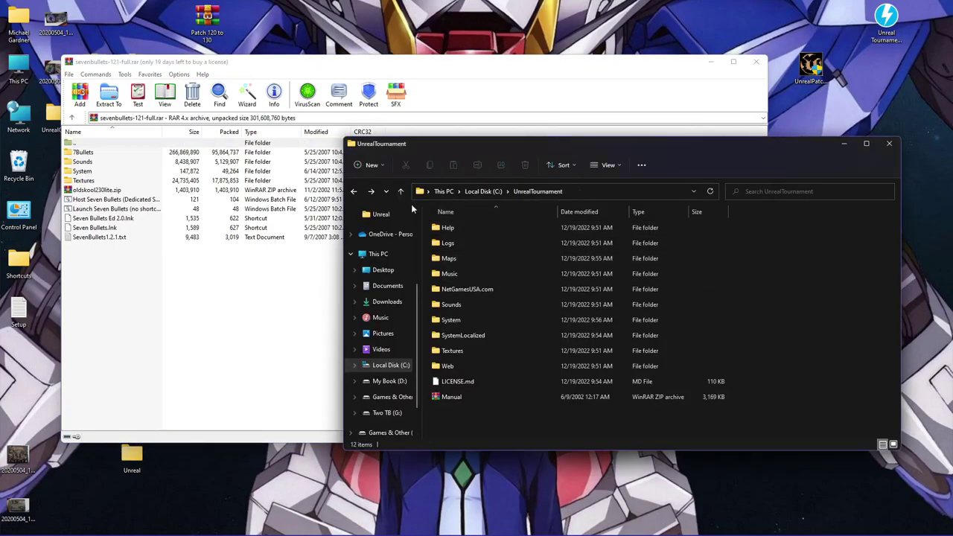
{"action": "left_click", "coordinate": [232, 315]}
{"action": "left_click_drag", "start_coordinate": [233, 310], "coordinate": [204, 281]}
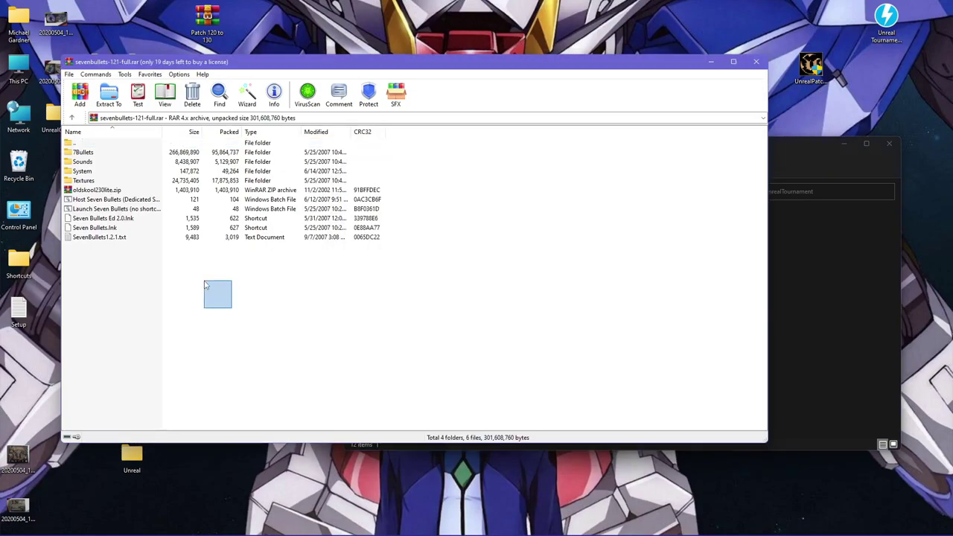
{"action": "left_click", "coordinate": [756, 61]}
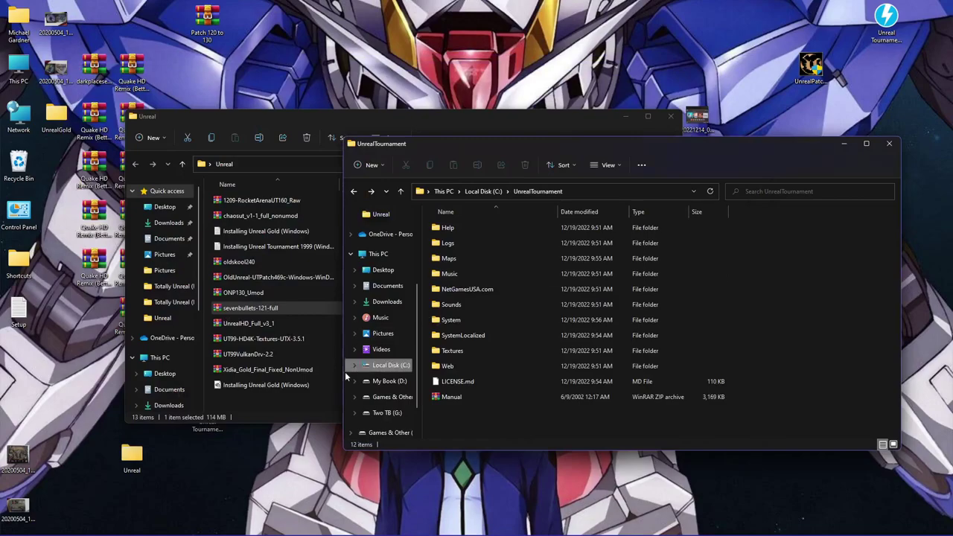
- Extract all six folders from the Xidia_Gold_Final_Fixed_NonUmod archive into C:\UnrealTournament
{"action": "double_click", "coordinate": [254, 369]}
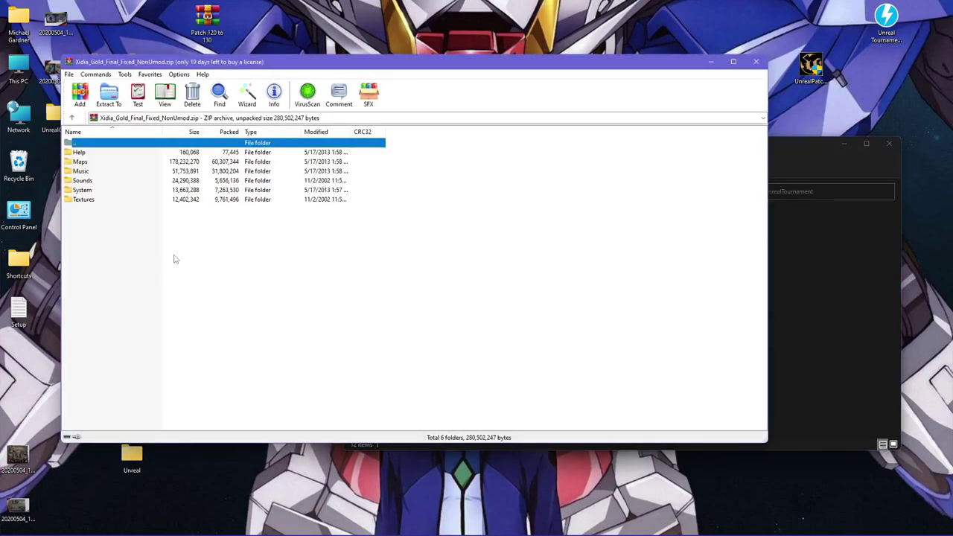
{"action": "left_click_drag", "start_coordinate": [164, 248], "coordinate": [90, 154]}
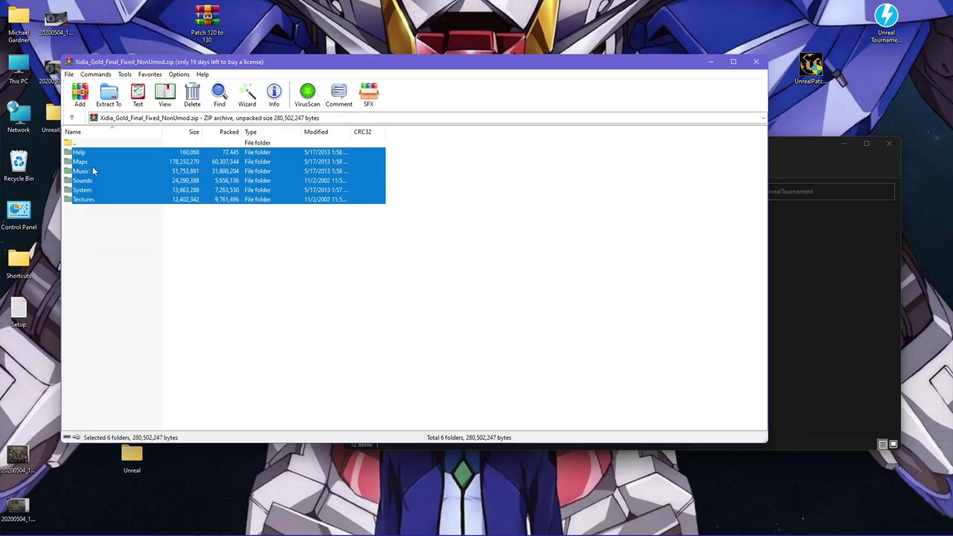
{"action": "left_click_drag", "start_coordinate": [259, 201], "coordinate": [741, 278]}
{"action": "left_click_drag", "start_coordinate": [842, 293], "coordinate": [842, 293]}
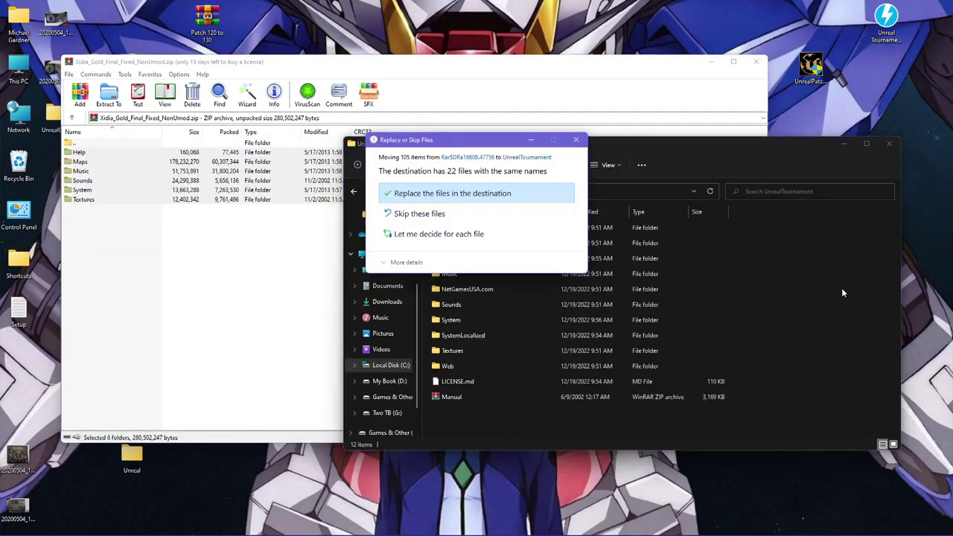
- Review the individual Xidia file conflicts, keep all files already in UnrealTournament, and close the archive
{"action": "left_click", "coordinate": [477, 242]}
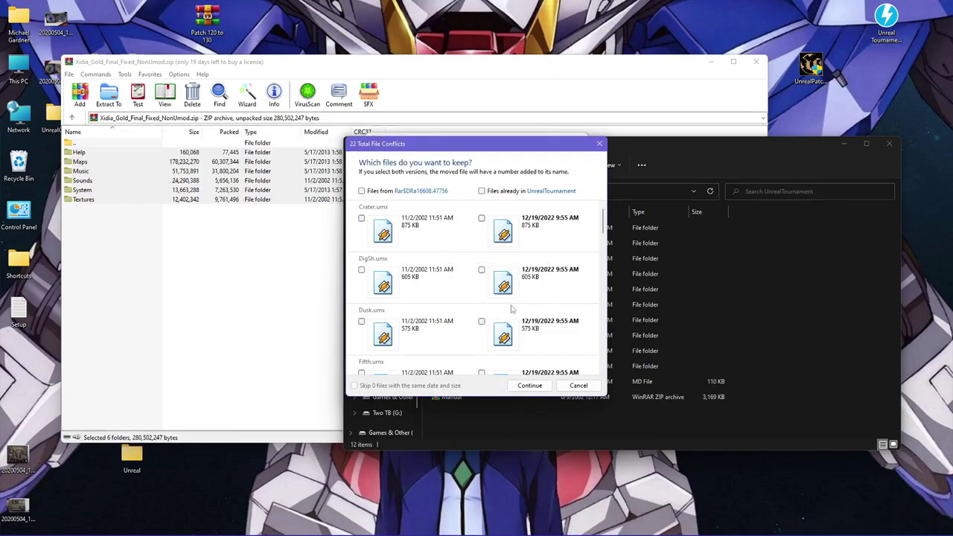
{"action": "scroll", "coordinate": [603, 237], "scroll_direction": "down", "scroll_amount": 1}
{"action": "scroll", "coordinate": [604, 237], "scroll_direction": "down", "scroll_amount": 2}
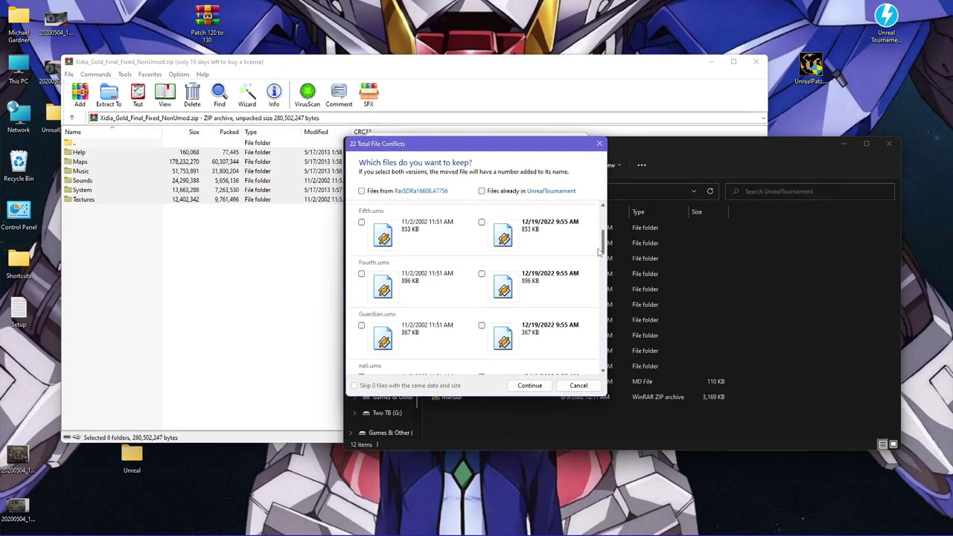
{"action": "scroll", "coordinate": [596, 261], "scroll_direction": "down", "scroll_amount": 3}
{"action": "scroll", "coordinate": [589, 275], "scroll_direction": "down", "scroll_amount": 3}
{"action": "scroll", "coordinate": [589, 294], "scroll_direction": "down", "scroll_amount": 2}
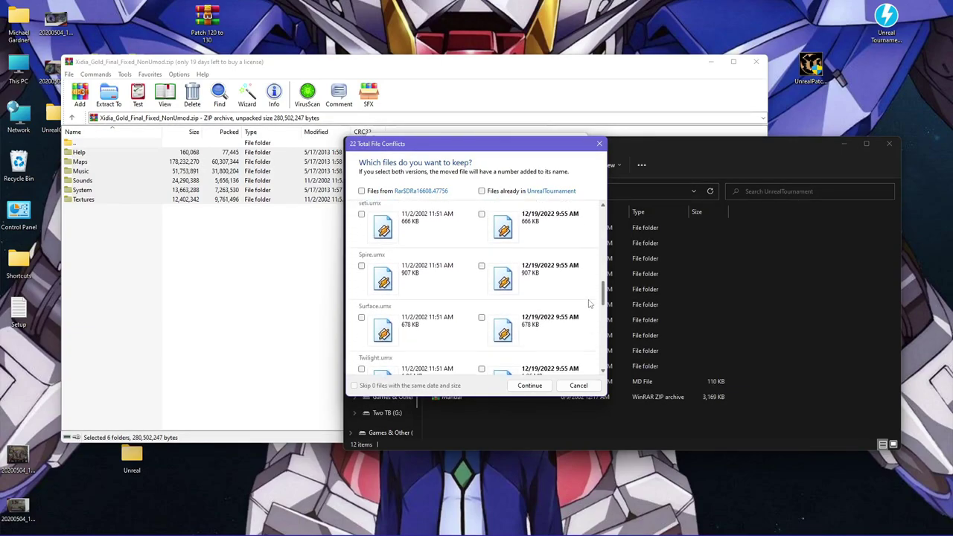
{"action": "scroll", "coordinate": [589, 303], "scroll_direction": "down", "scroll_amount": 5}
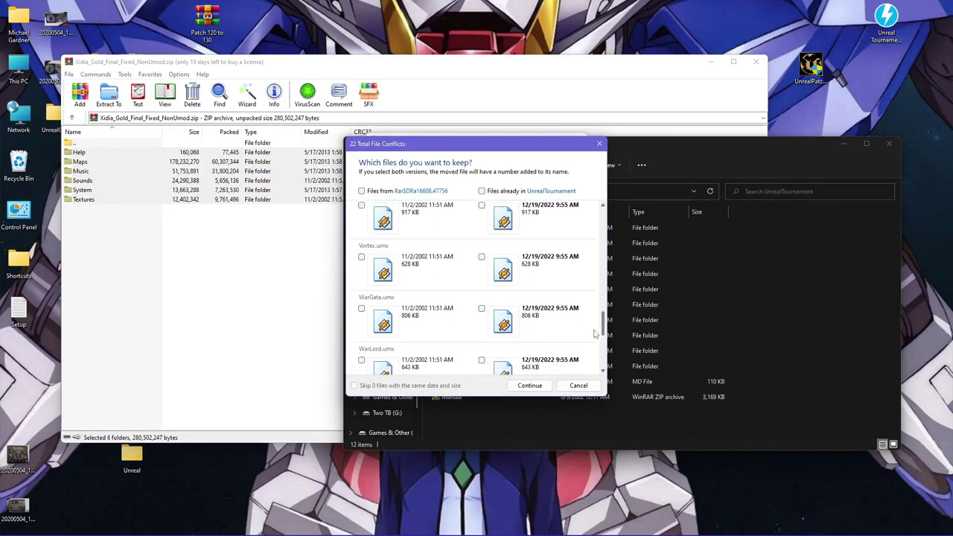
{"action": "left_click_drag", "start_coordinate": [600, 344], "coordinate": [603, 365]}
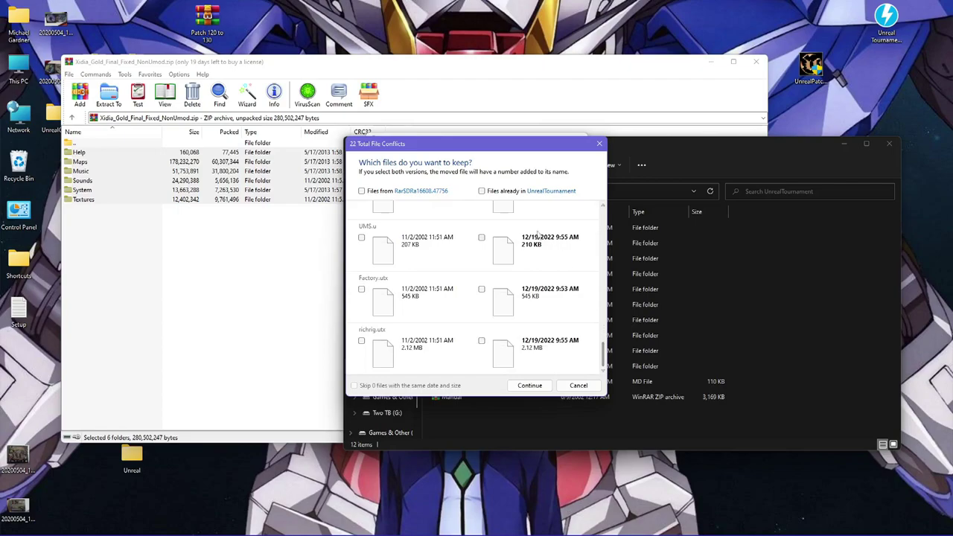
{"action": "left_click", "coordinate": [482, 191]}
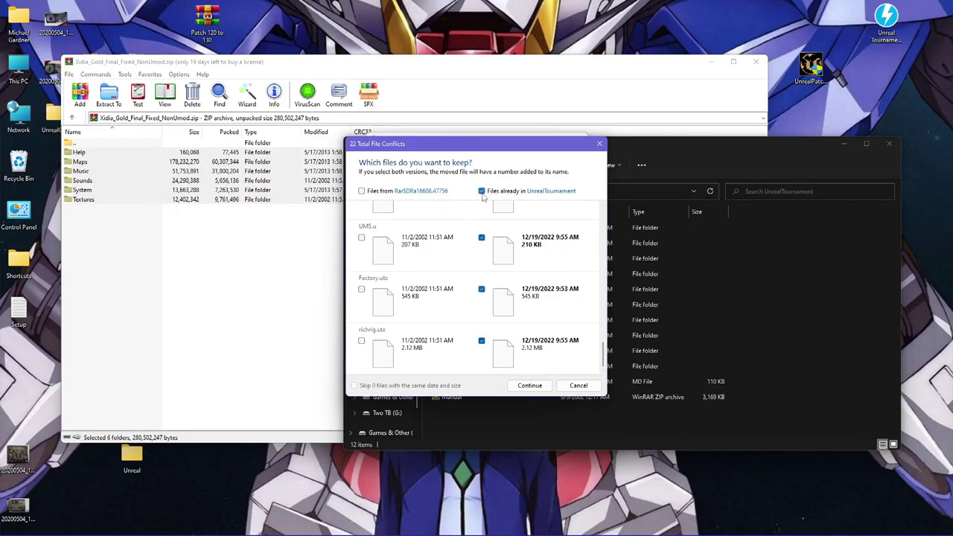
{"action": "left_click", "coordinate": [530, 385]}
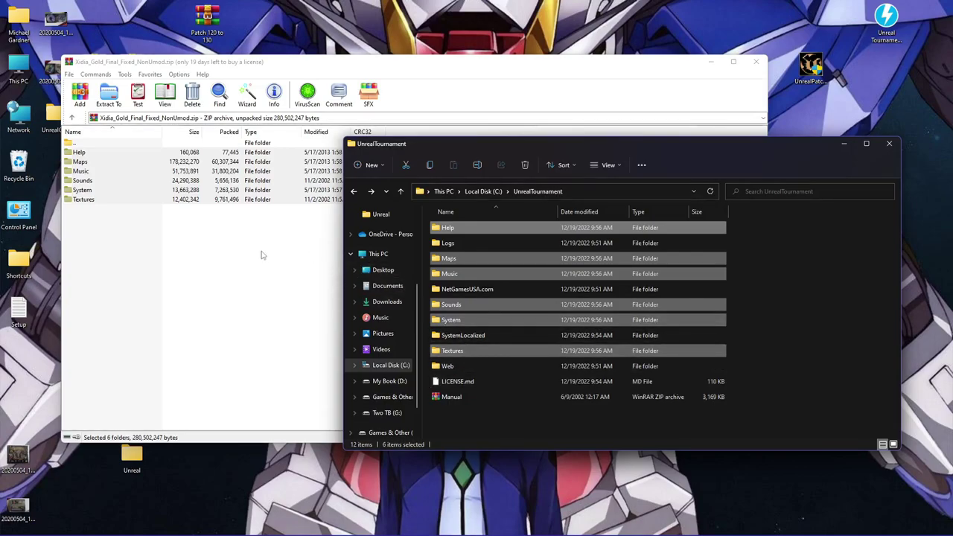
{"action": "left_click", "coordinate": [298, 251]}
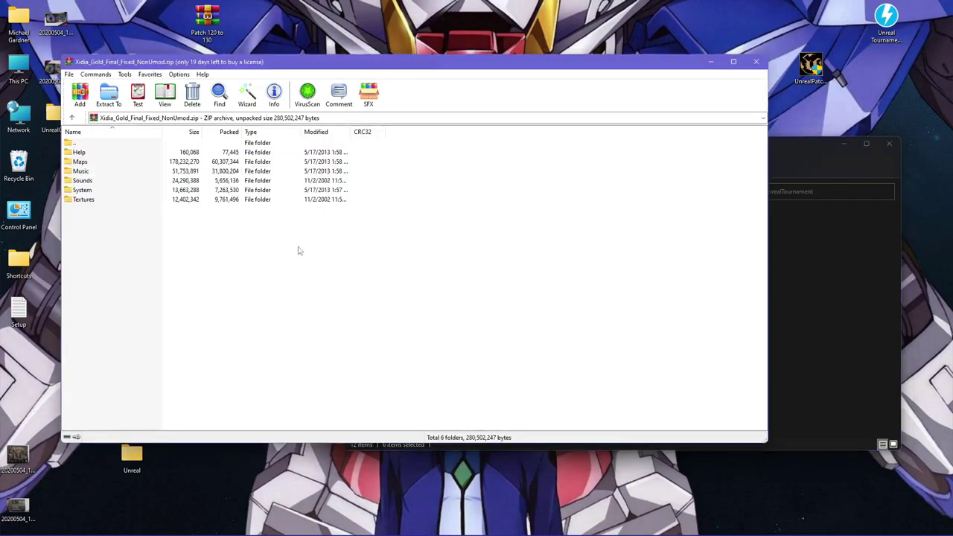
{"action": "left_click", "coordinate": [755, 64]}
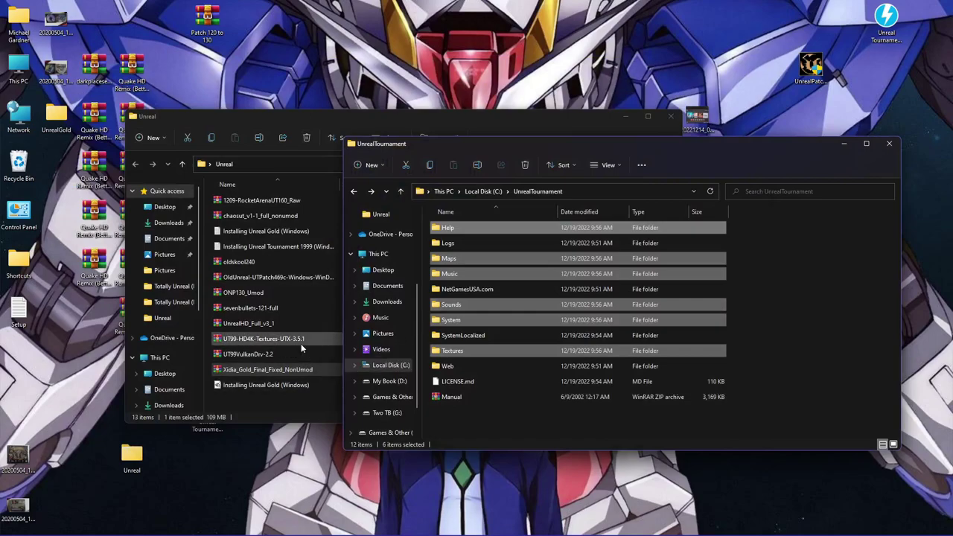
- Extract all folders and files from the sevenbullets-121-full archive into C:\UnrealTournament
{"action": "left_click", "coordinate": [252, 311]}
{"action": "double_click", "coordinate": [252, 312]}
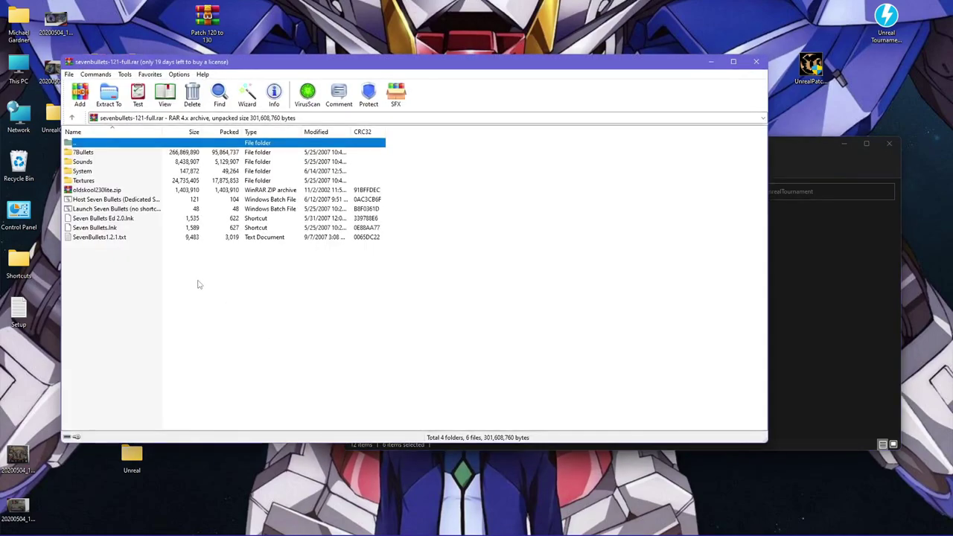
{"action": "left_click_drag", "start_coordinate": [199, 293], "coordinate": [86, 162]}
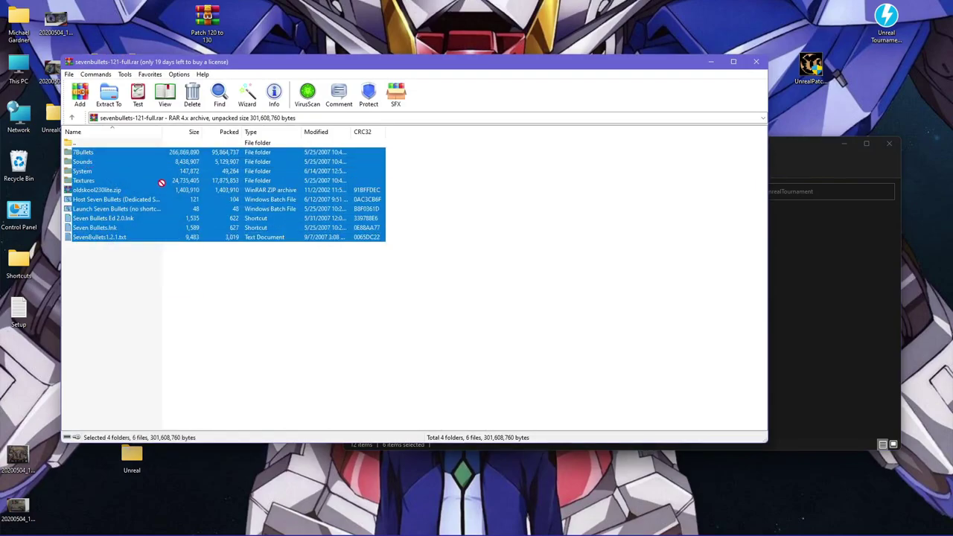
{"action": "left_click_drag", "start_coordinate": [837, 318], "coordinate": [837, 318]}
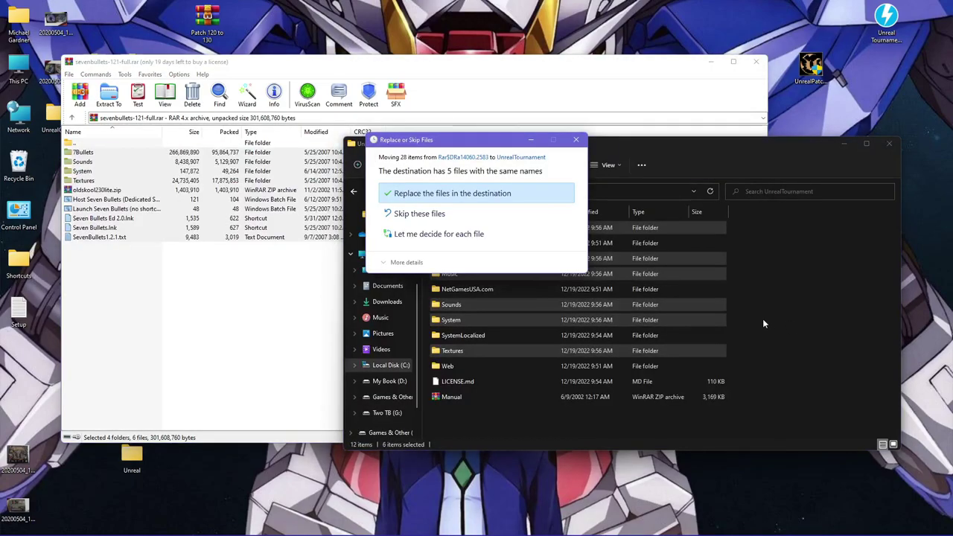
- Review the Seven Bullets file conflicts individually, keep all files already in UnrealTournament, and close the archive
{"action": "left_click", "coordinate": [445, 235]}
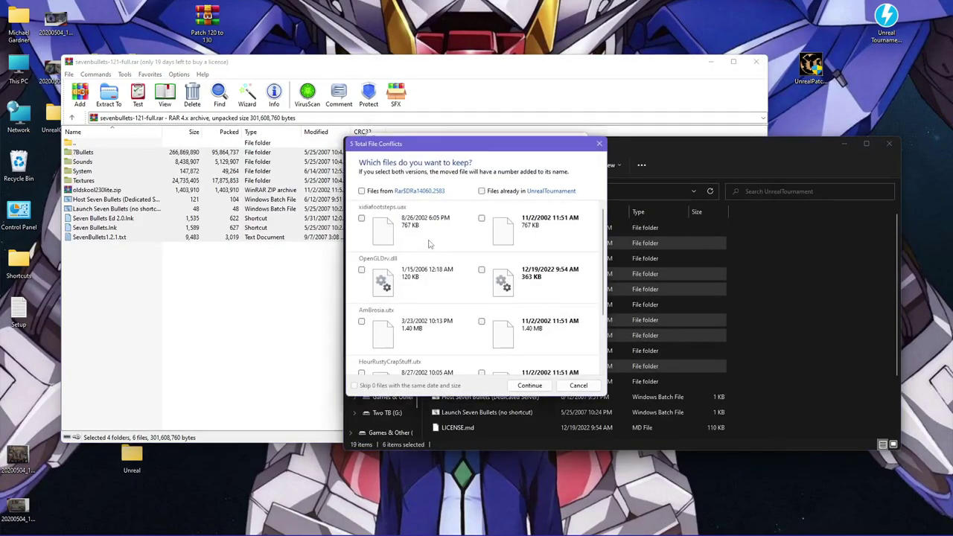
{"action": "left_click", "coordinate": [496, 192]}
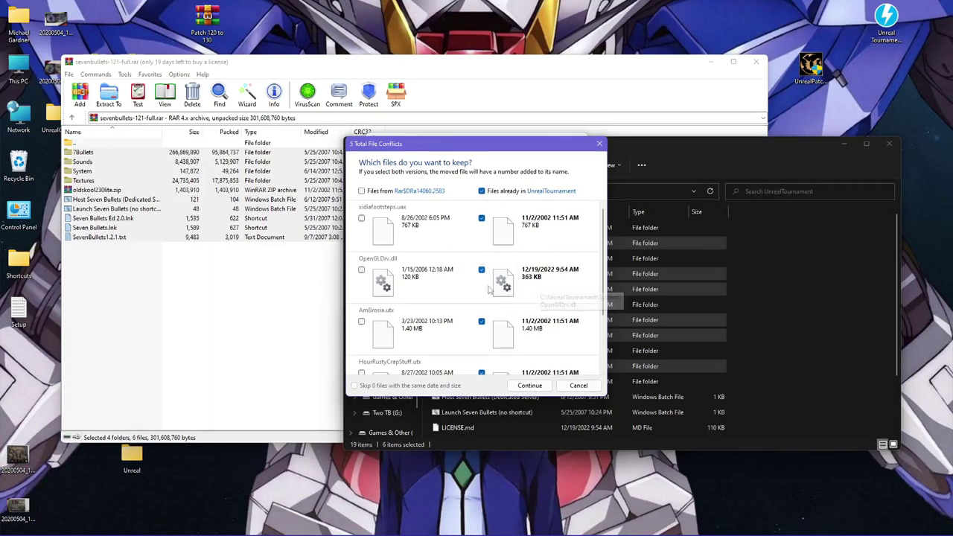
{"action": "left_click_drag", "start_coordinate": [599, 298], "coordinate": [600, 368]}
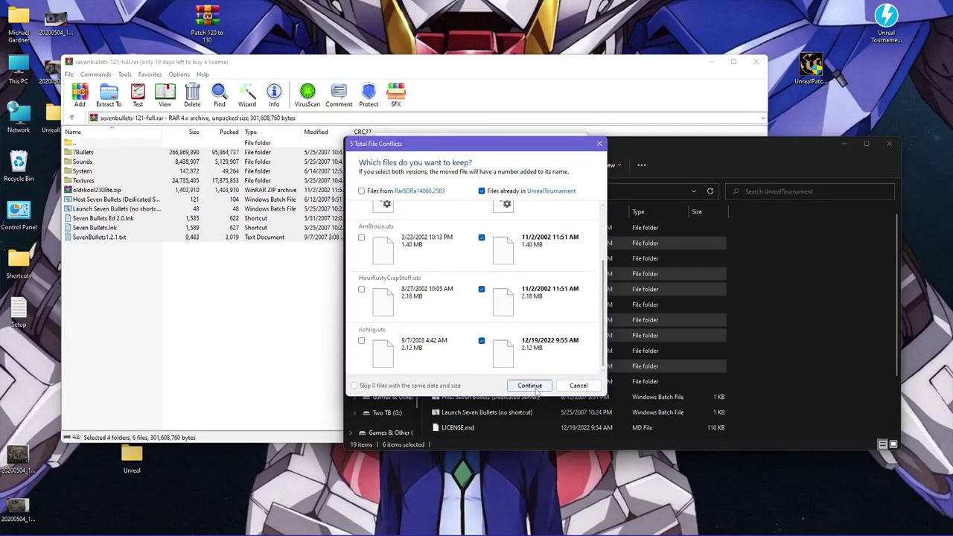
{"action": "left_click", "coordinate": [533, 387]}
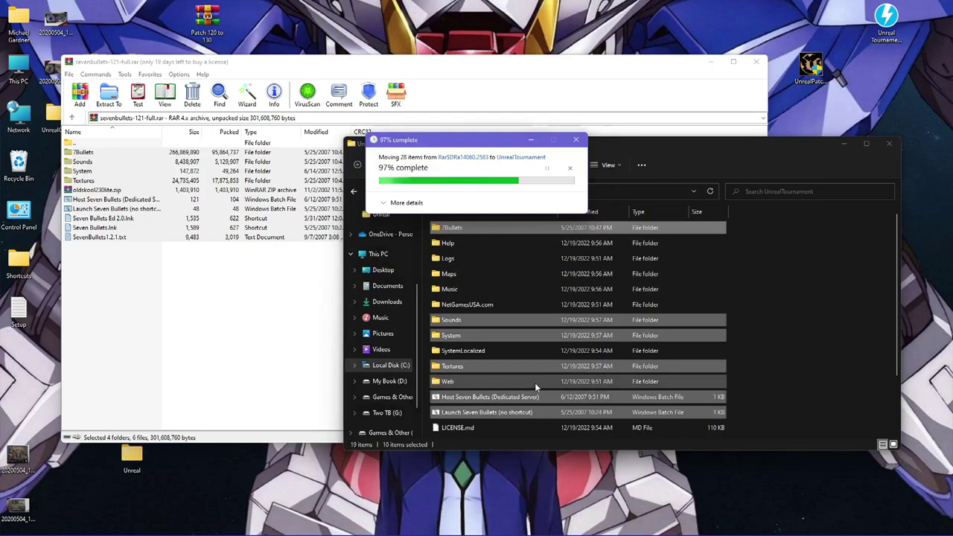
{"action": "left_click", "coordinate": [756, 61]}
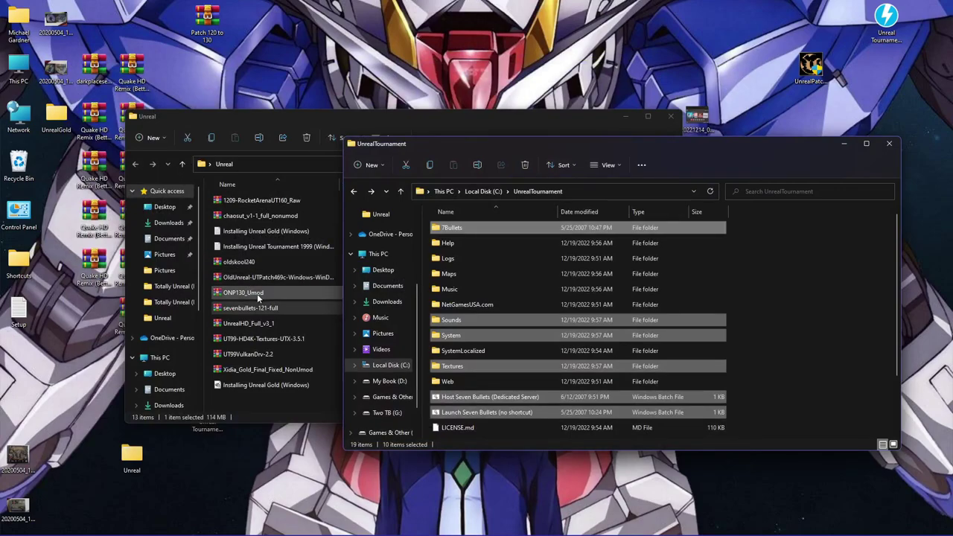
- Extract all files from the oldskool240 archive into C:\UnrealTournament\System, replacing the existing files
{"action": "left_click", "coordinate": [251, 264]}
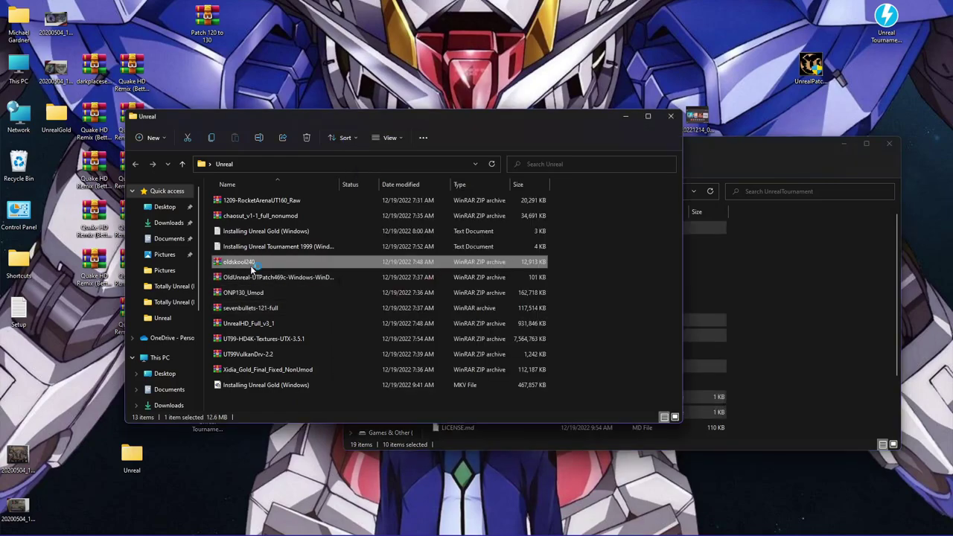
{"action": "double_click", "coordinate": [250, 266]}
{"action": "left_click", "coordinate": [799, 306]}
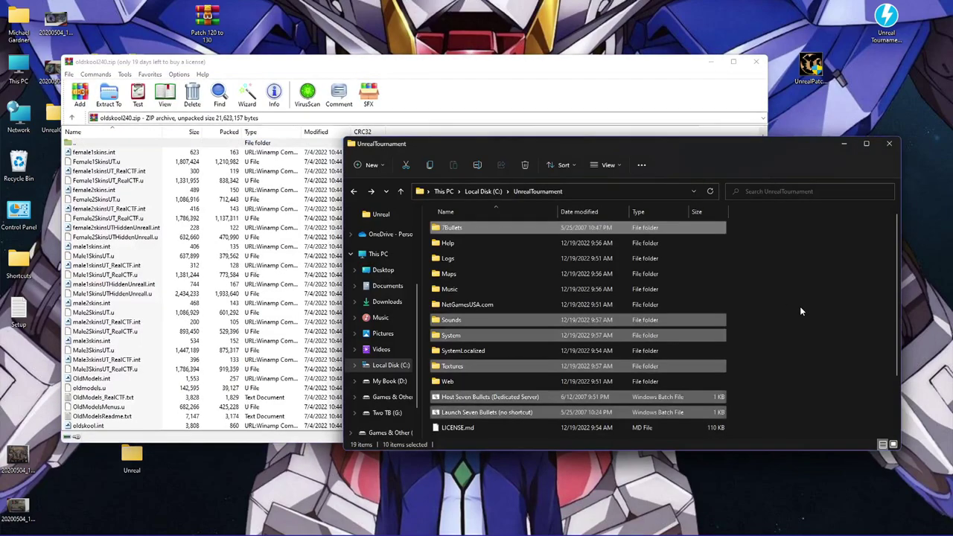
{"action": "double_click", "coordinate": [451, 336]}
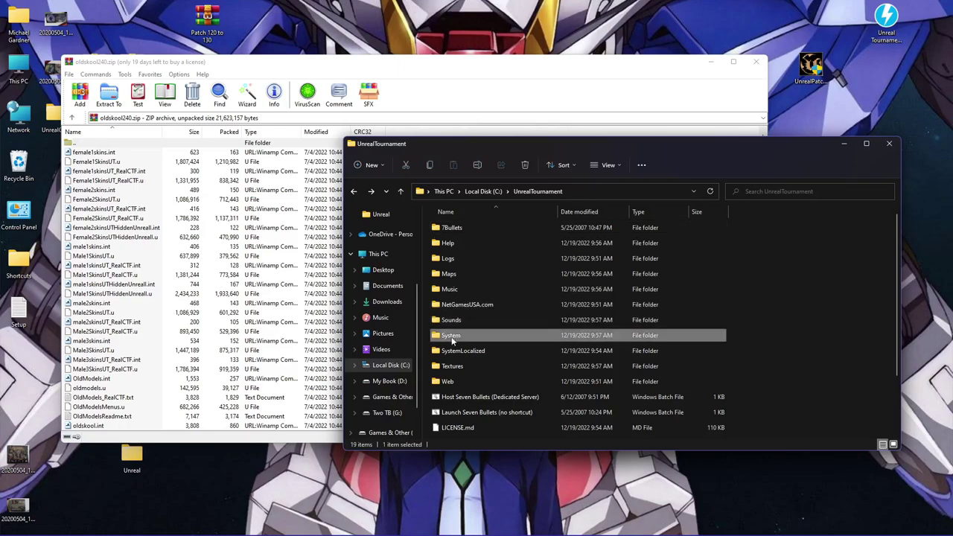
{"action": "left_click", "coordinate": [399, 184]}
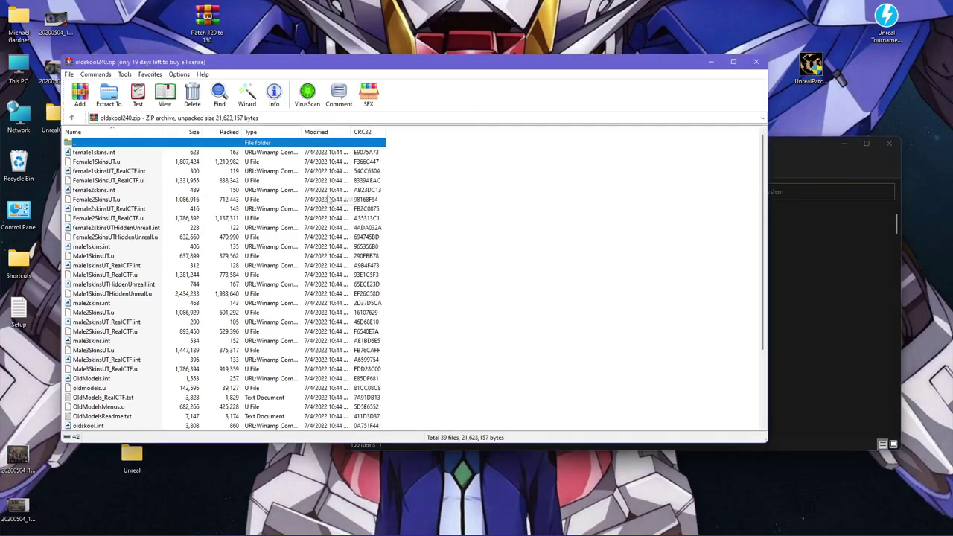
{"action": "key", "text": "ctrl+a"}
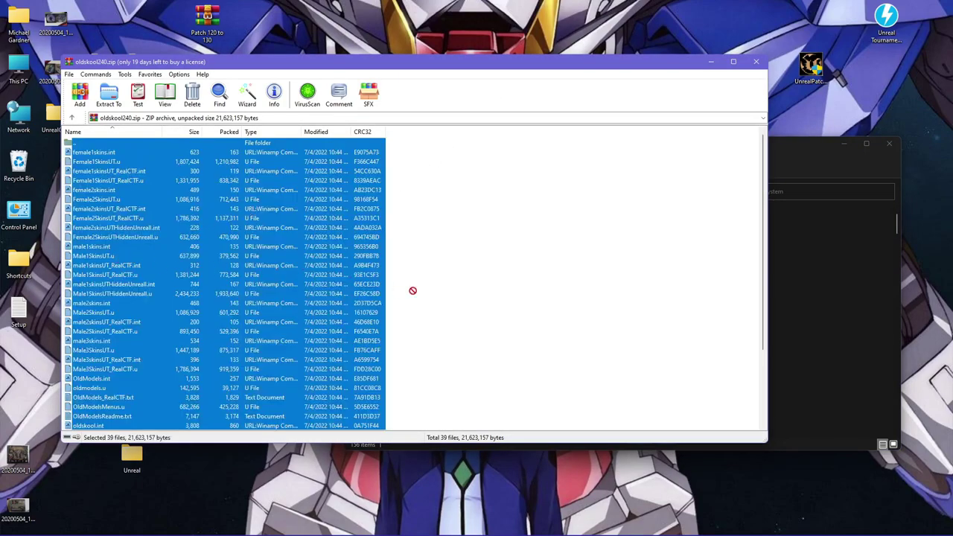
{"action": "left_click_drag", "start_coordinate": [817, 280], "coordinate": [814, 273]}
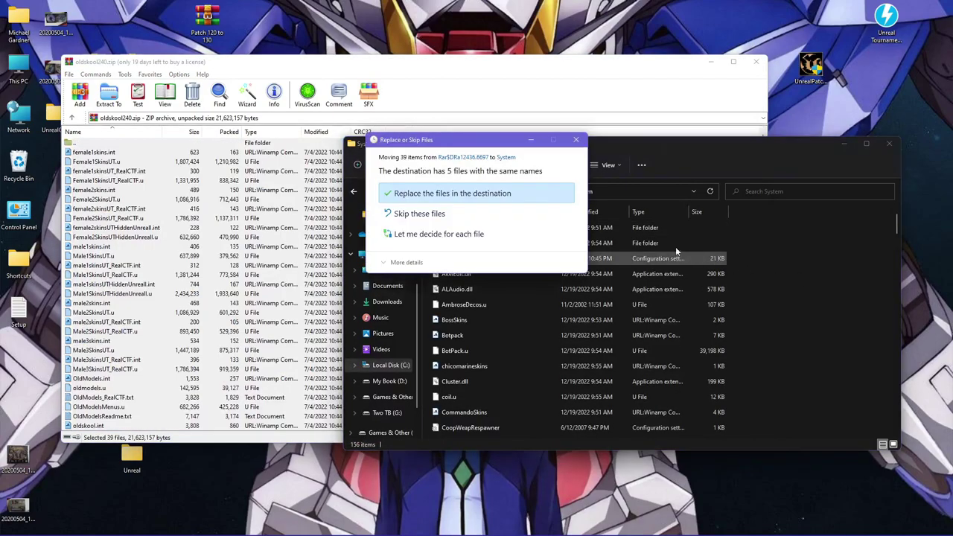
{"action": "left_click", "coordinate": [510, 200]}
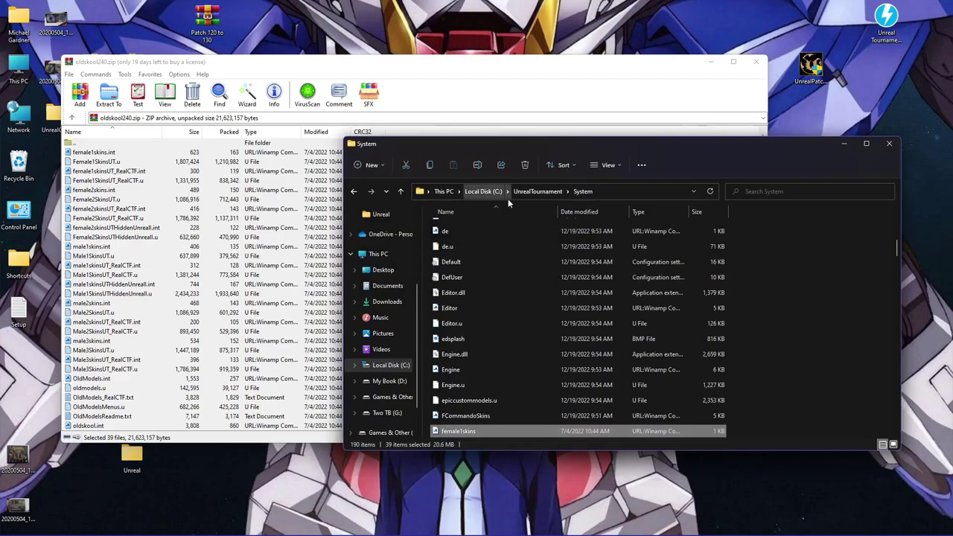
- Launch UnrealTournament from the System folder to view its video device options, then close the oldskool240 archive and the First-Time Configuration
{"action": "scroll", "coordinate": [528, 266], "scroll_direction": "down", "scroll_amount": 15}
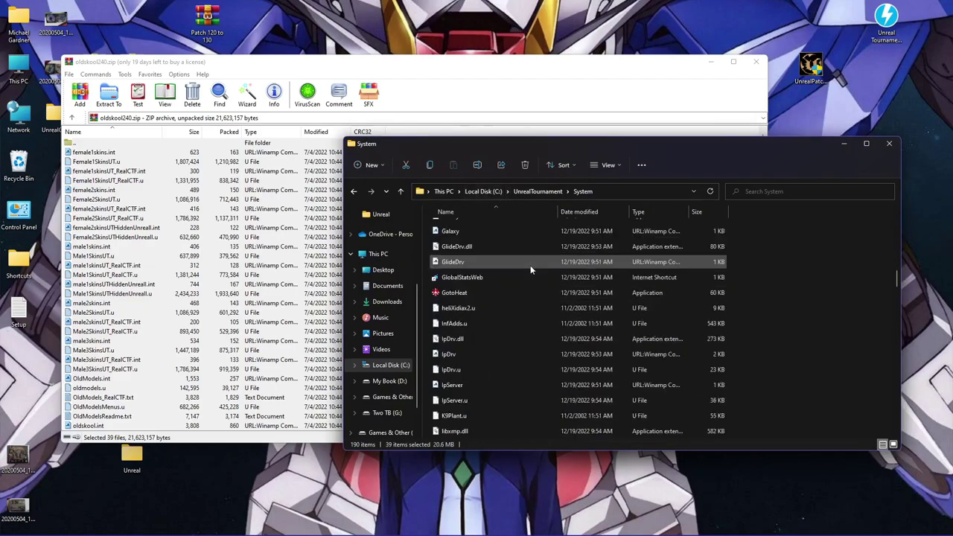
{"action": "scroll", "coordinate": [525, 268], "scroll_direction": "down", "scroll_amount": 10}
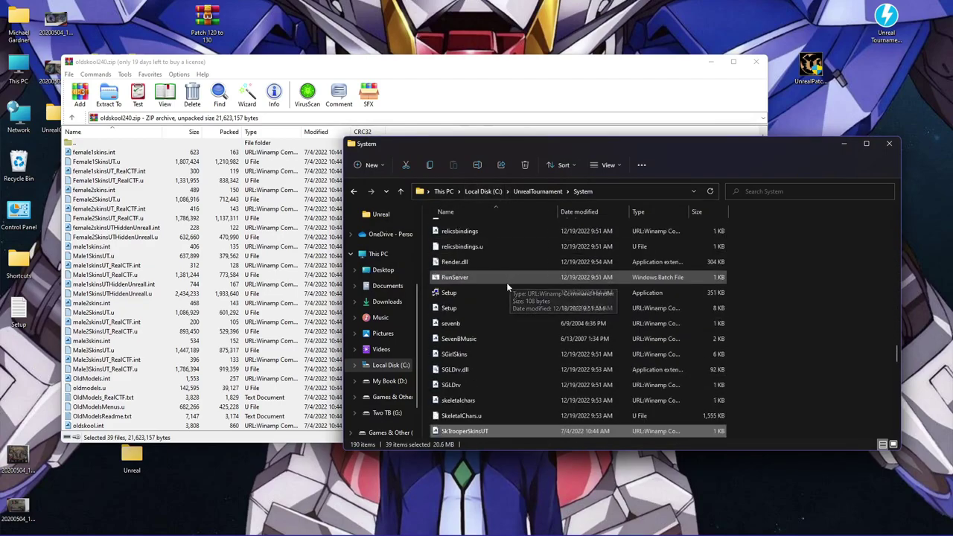
{"action": "scroll", "coordinate": [510, 300], "scroll_direction": "down", "scroll_amount": 10}
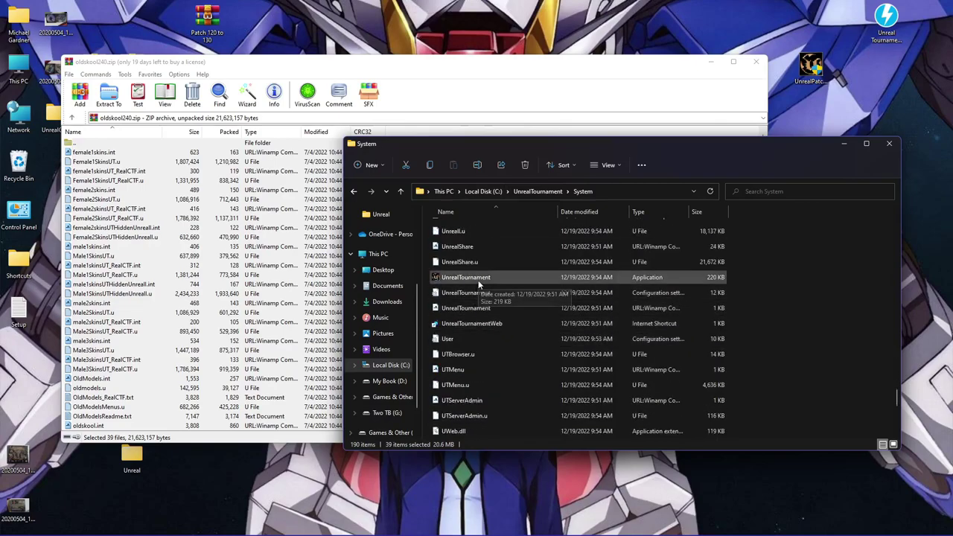
{"action": "left_click", "coordinate": [478, 280]}
{"action": "double_click", "coordinate": [478, 280]}
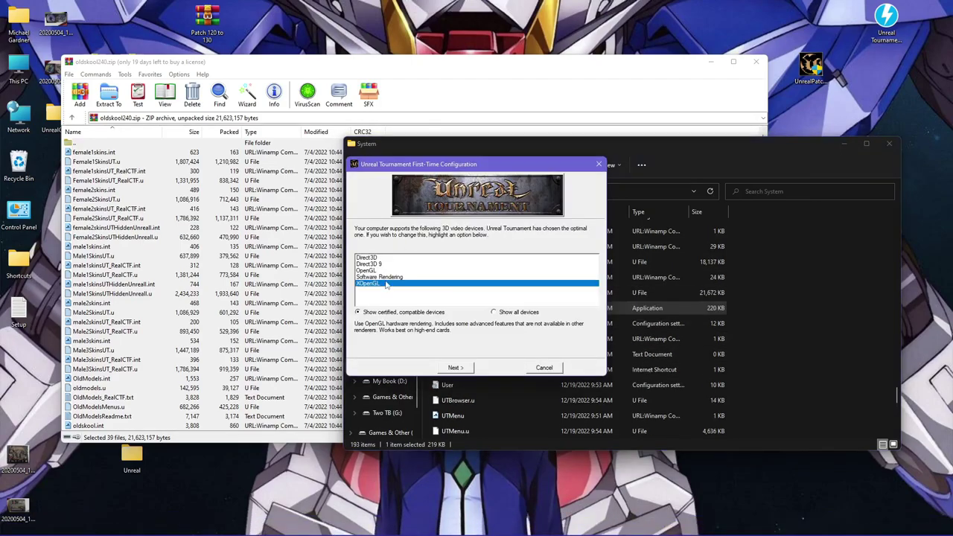
{"action": "left_click", "coordinate": [757, 62]}
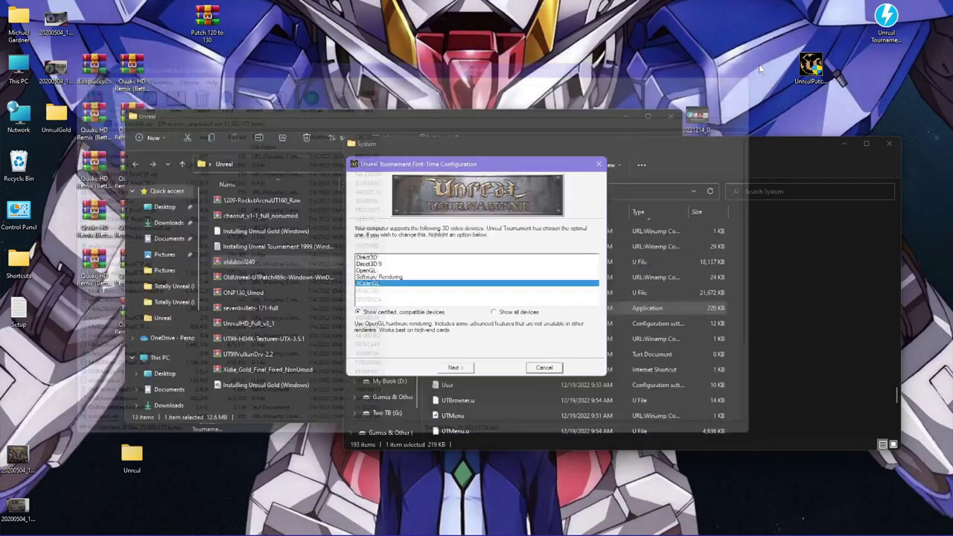
{"action": "left_click", "coordinate": [601, 164]}
- Extract all files from the System folder of the UT99VulkanDrv-2.2 archive into C:\UnrealTournament\System and close the archive
{"action": "double_click", "coordinate": [269, 356]}
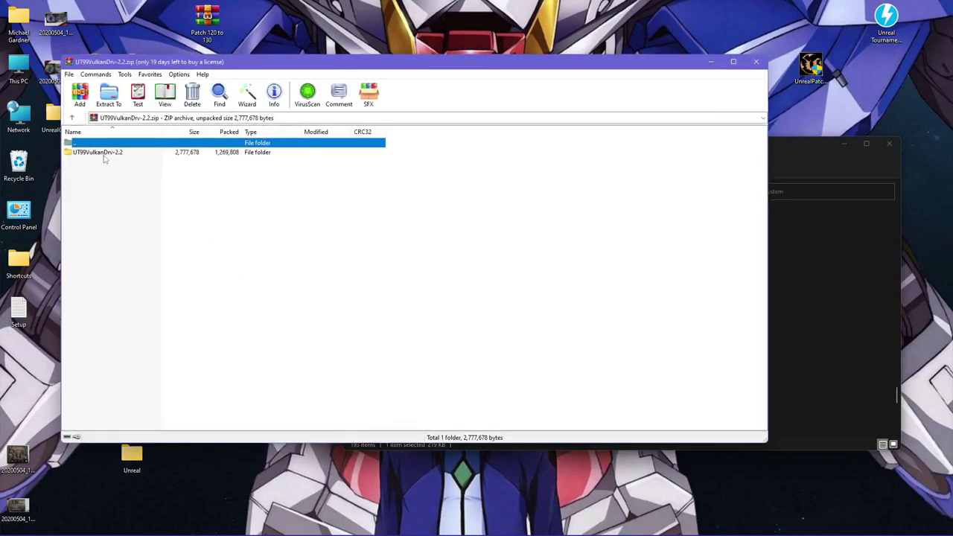
{"action": "double_click", "coordinate": [105, 153]}
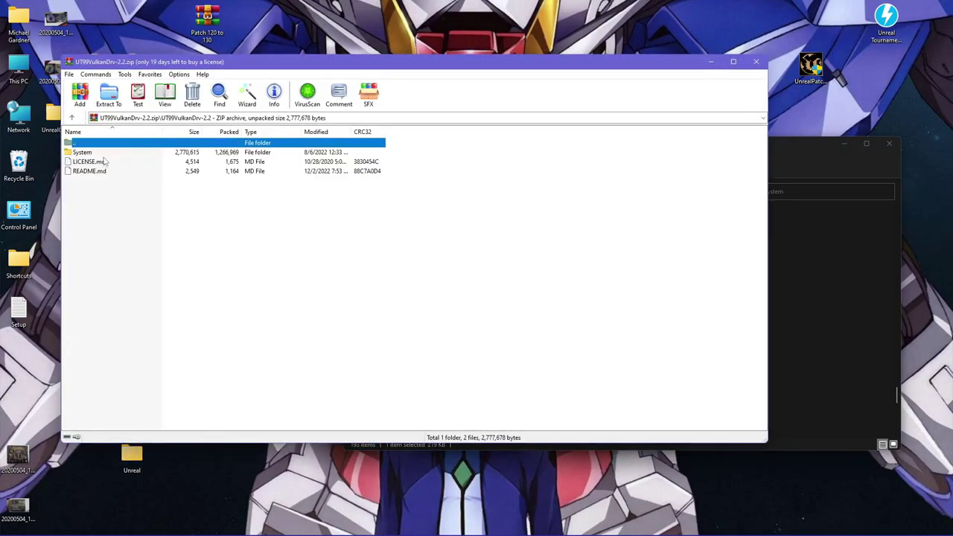
{"action": "double_click", "coordinate": [87, 152]}
{"action": "left_click_drag", "start_coordinate": [149, 243], "coordinate": [104, 150]}
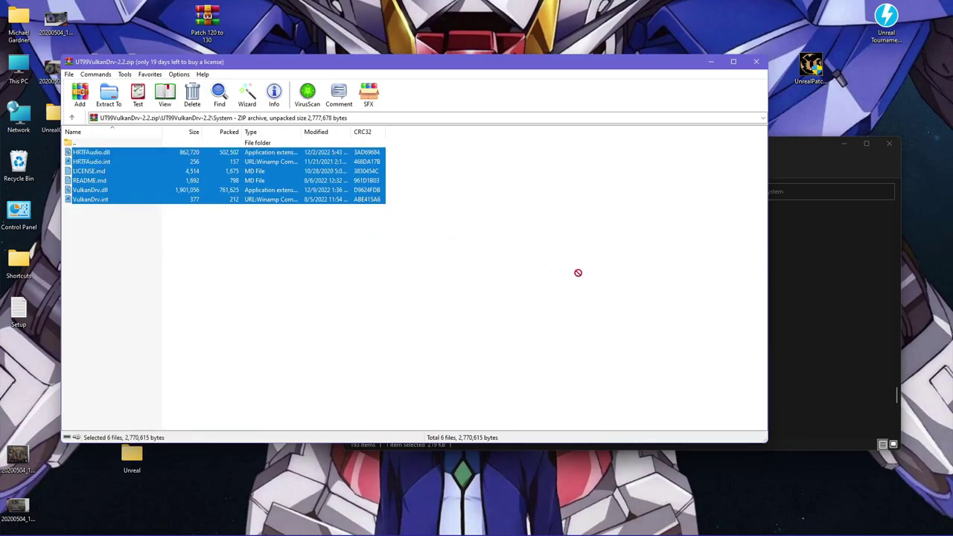
{"action": "left_click_drag", "start_coordinate": [826, 316], "coordinate": [821, 302]}
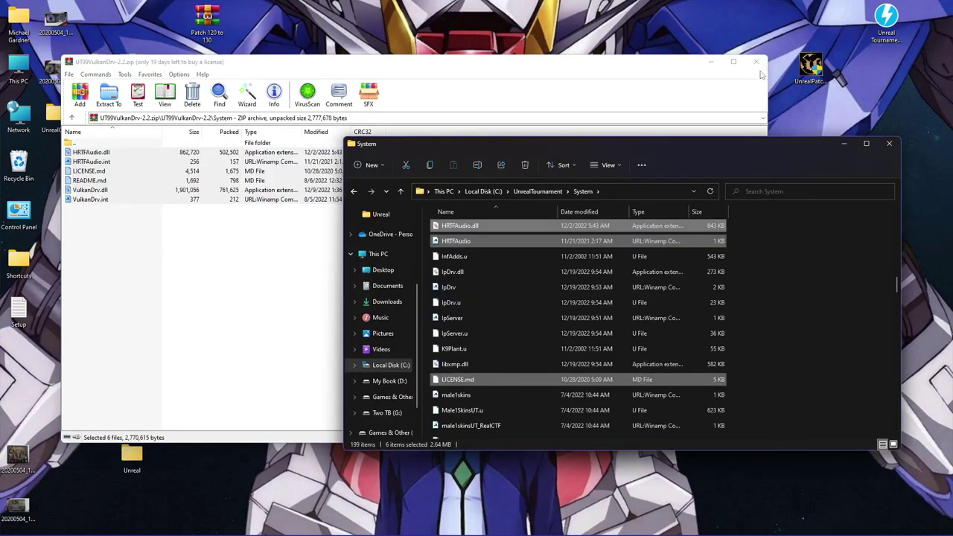
{"action": "left_click", "coordinate": [755, 62]}
- Return to the UnrealTournament folder and extract the Textures folder from UT99-HD4K-Textures-UTX-3.5.1 into it, replacing the existing files
{"action": "scroll", "coordinate": [531, 296], "scroll_direction": "down", "scroll_amount": 3}
{"action": "scroll", "coordinate": [530, 296], "scroll_direction": "down", "scroll_amount": 15}
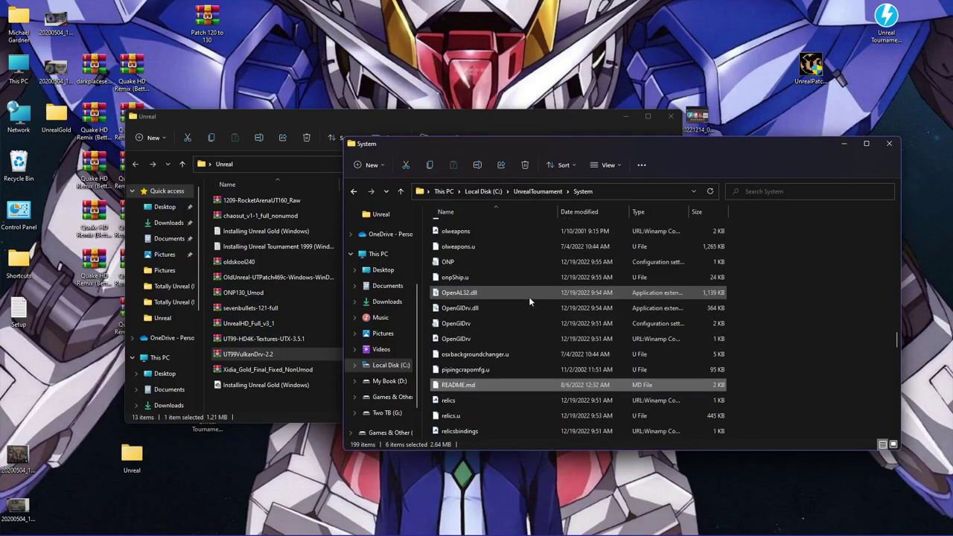
{"action": "scroll", "coordinate": [529, 297], "scroll_direction": "down", "scroll_amount": 1}
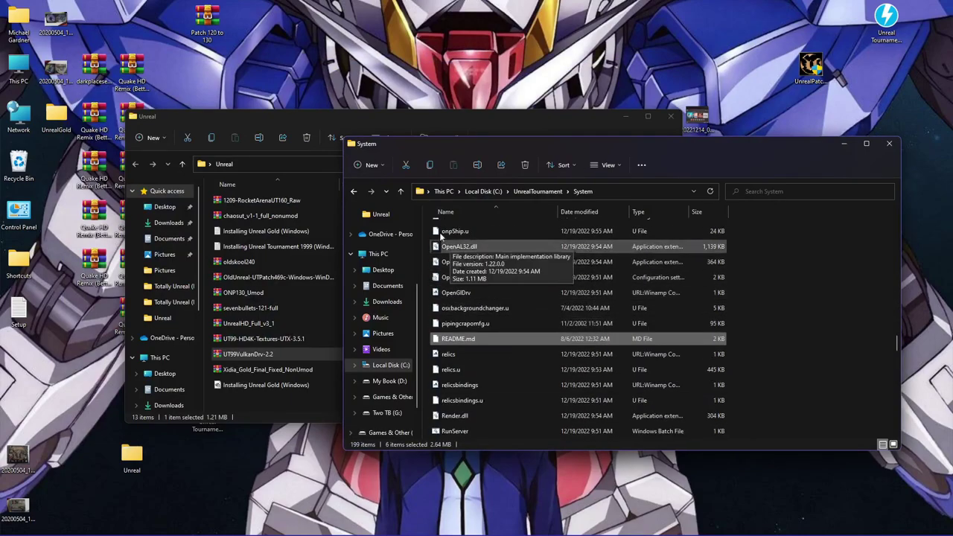
{"action": "left_click", "coordinate": [354, 192]}
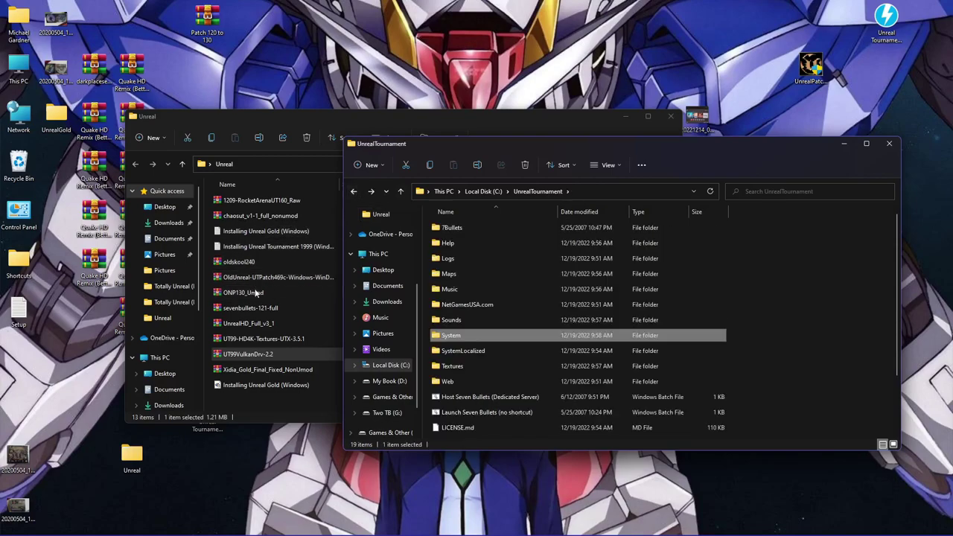
{"action": "left_click", "coordinate": [264, 339]}
{"action": "double_click", "coordinate": [264, 341]}
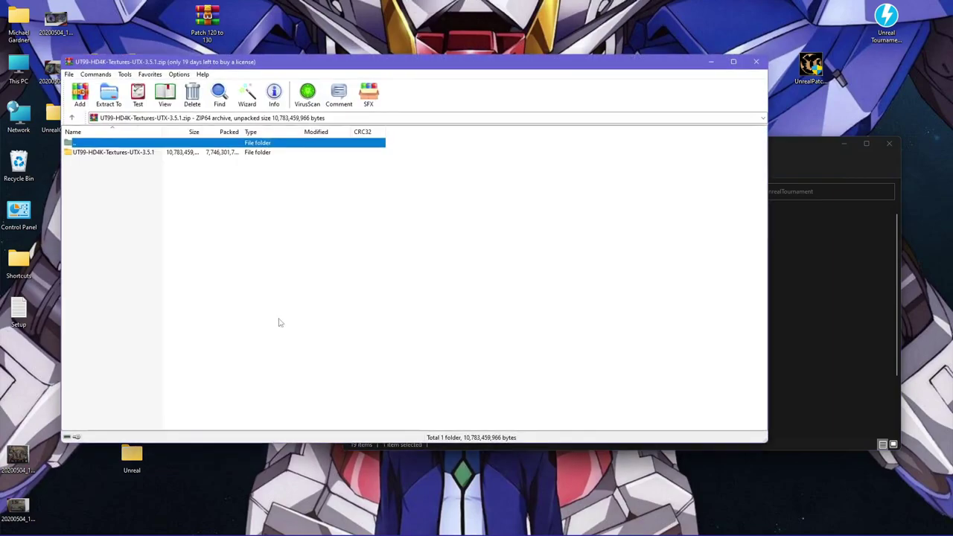
{"action": "double_click", "coordinate": [145, 153]}
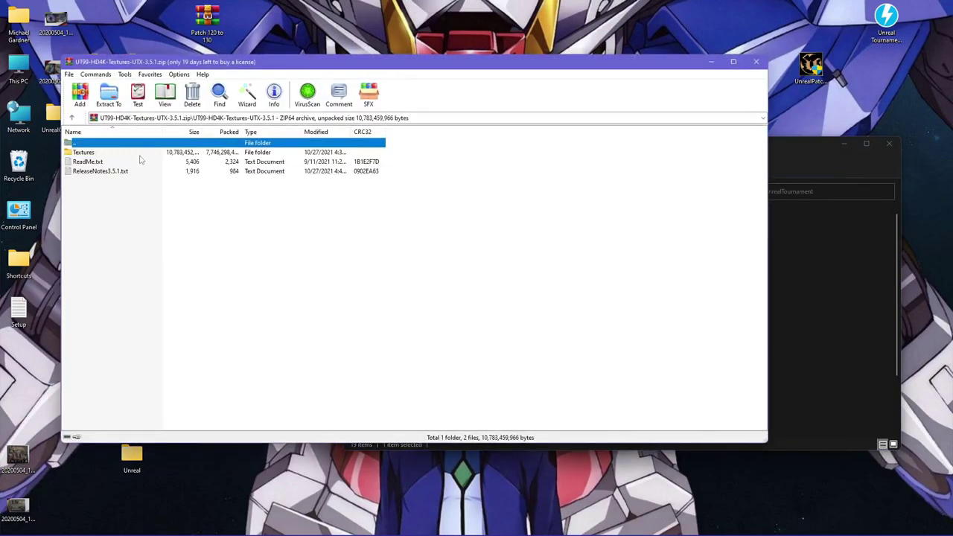
{"action": "left_click_drag", "start_coordinate": [104, 154], "coordinate": [422, 231]}
{"action": "left_click_drag", "start_coordinate": [810, 312], "coordinate": [823, 313]}
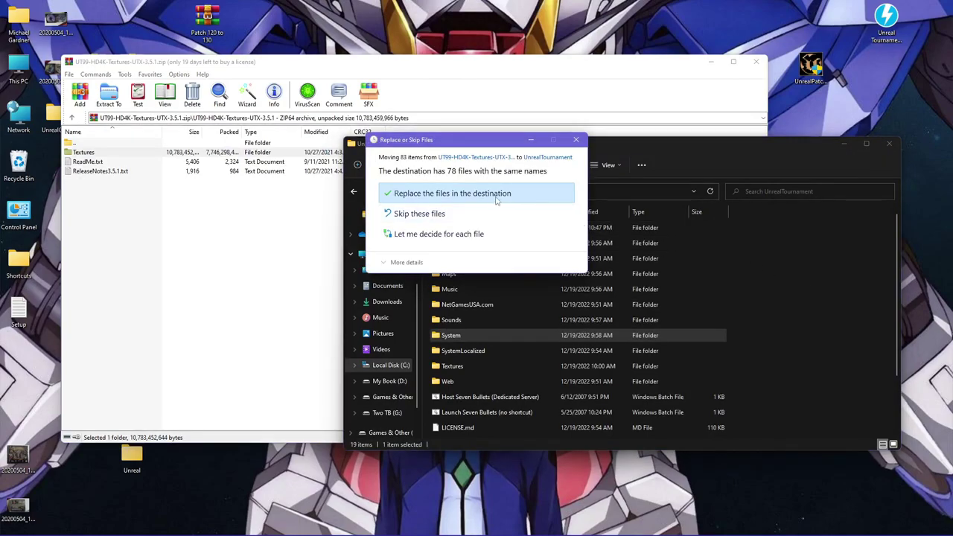
{"action": "left_click", "coordinate": [491, 195]}
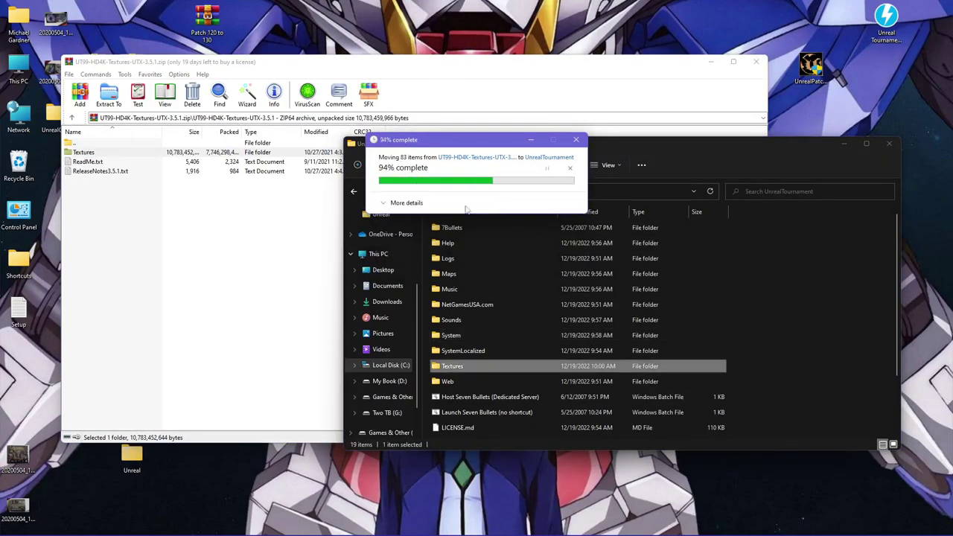
- Extract ReadMe.txt and ReleaseNotes3.5.1.txt from the HD4K textures archive into UnrealTournament and close the archive
{"action": "left_click_drag", "start_coordinate": [254, 246], "coordinate": [99, 168]}
{"action": "left_click_drag", "start_coordinate": [834, 356], "coordinate": [833, 357]}
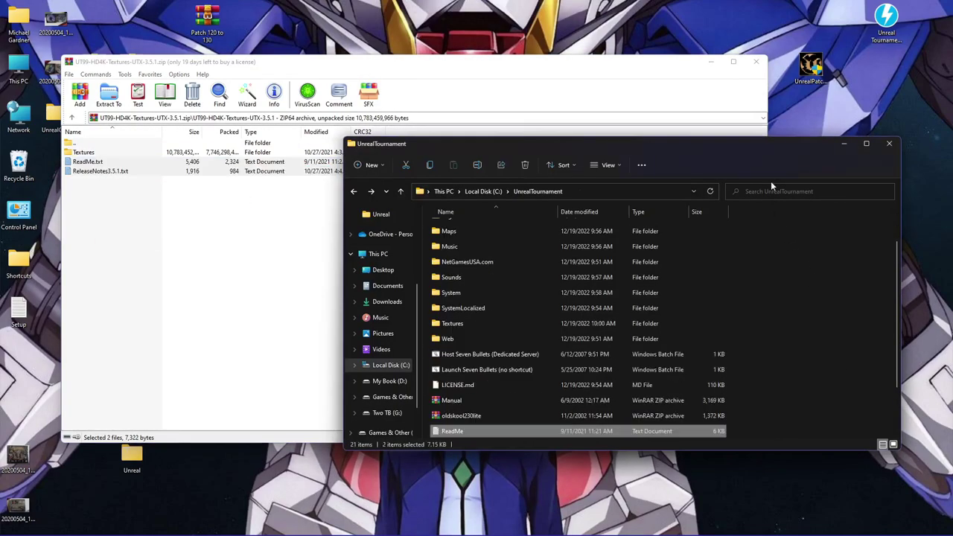
{"action": "left_click", "coordinate": [756, 61]}
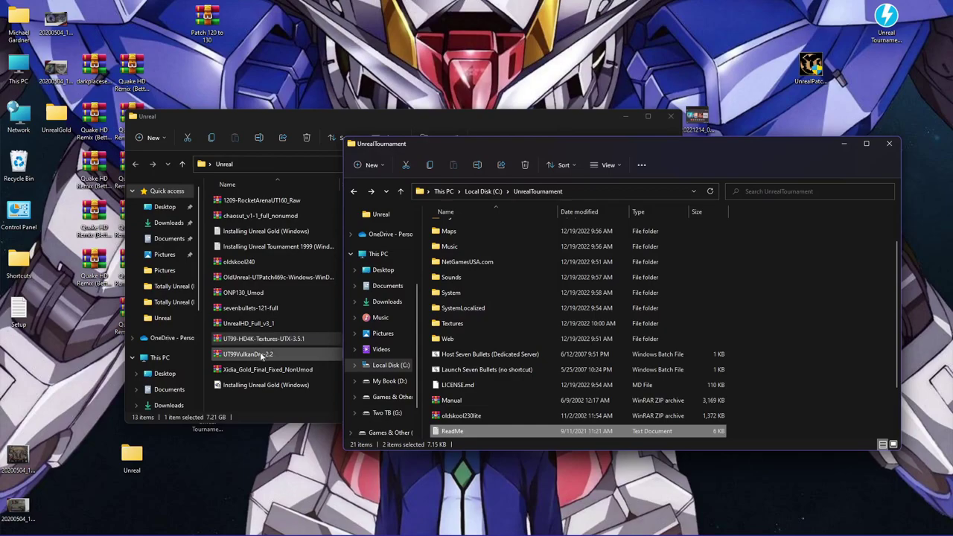
- Extract the System and Textures folders and all four loose files from the UnrealHD_Full_v3_1 archive into C:\UnrealTournament
{"action": "left_click", "coordinate": [250, 323]}
{"action": "double_click", "coordinate": [250, 325]}
{"action": "left_click_drag", "start_coordinate": [200, 274], "coordinate": [97, 157]}
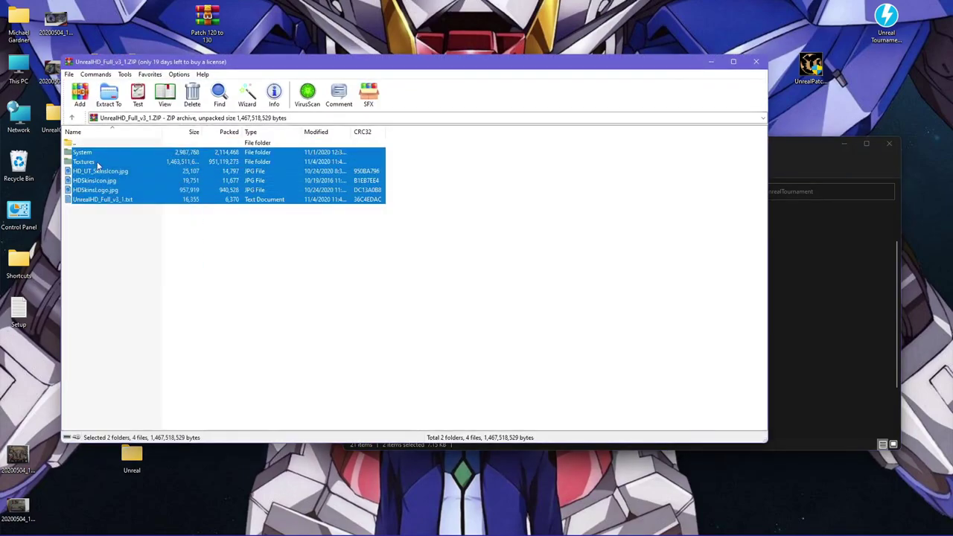
{"action": "left_click_drag", "start_coordinate": [796, 302], "coordinate": [803, 300]}
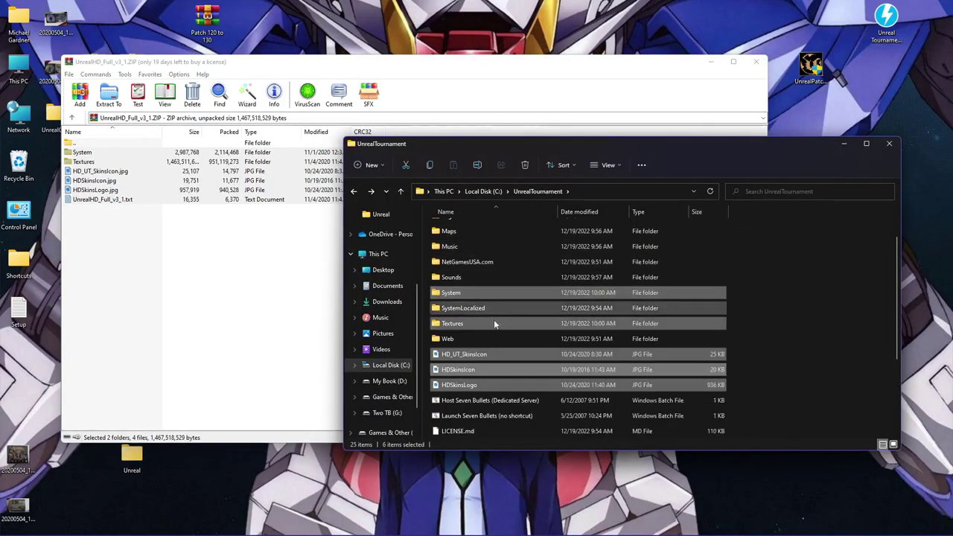
- Launch the UnrealTournament application from the System folder and choose Vulkan from all video devices in the first-time configuration
{"action": "double_click", "coordinate": [476, 293]}
{"action": "scroll", "coordinate": [487, 320], "scroll_direction": "down", "scroll_amount": 20}
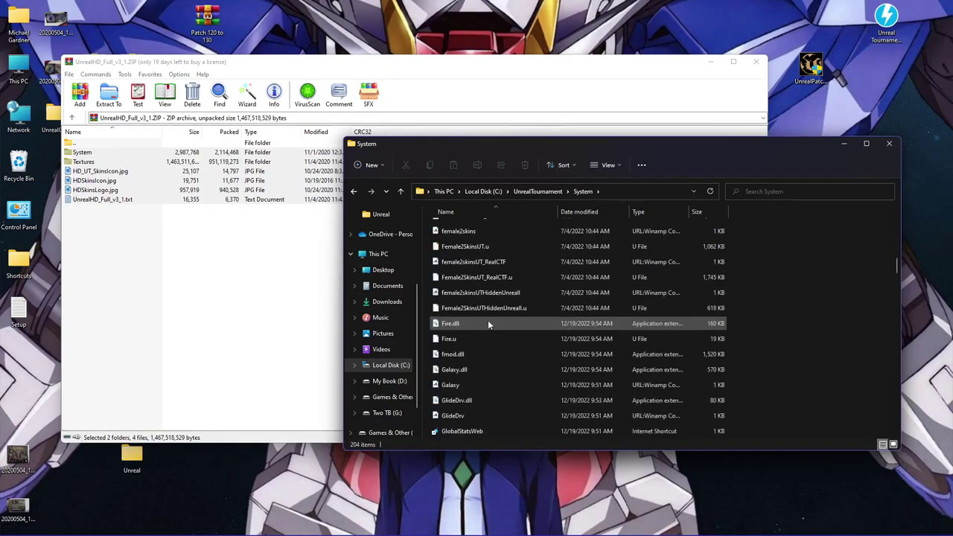
{"action": "scroll", "coordinate": [492, 322], "scroll_direction": "down", "scroll_amount": 15}
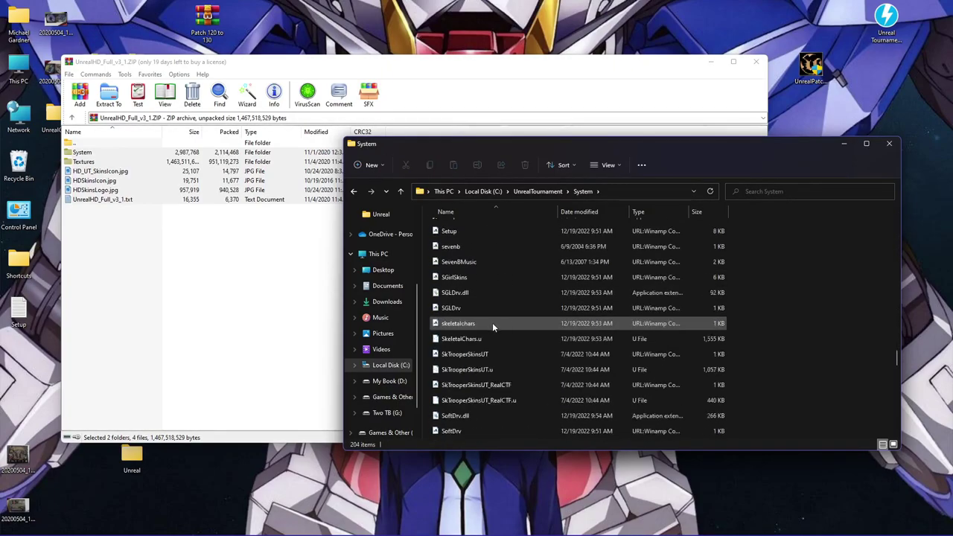
{"action": "double_click", "coordinate": [488, 340]}
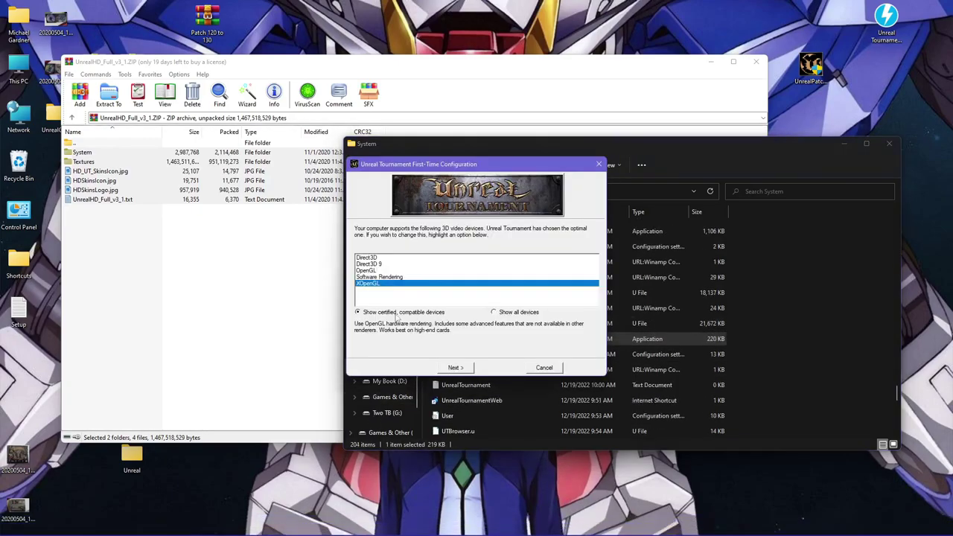
{"action": "left_click", "coordinate": [495, 312]}
{"action": "left_click", "coordinate": [380, 296]}
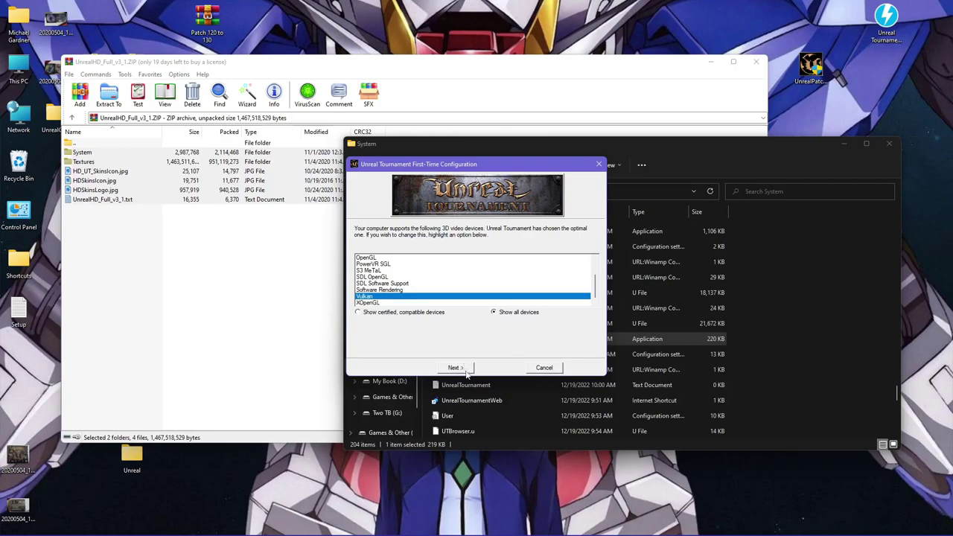
{"action": "left_click", "coordinate": [456, 368]}
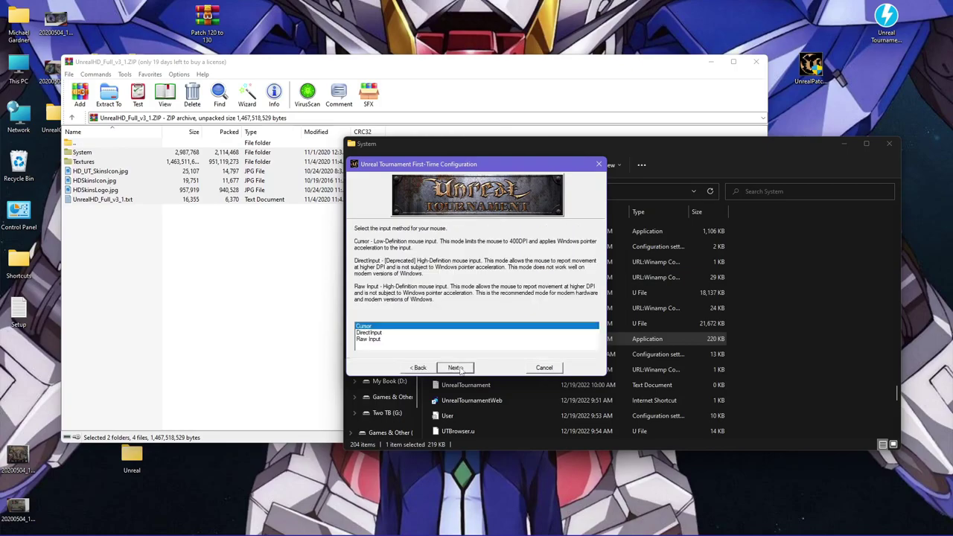
- Select Raw Input as the mouse input method and finish the first-time configuration to start the game
{"action": "left_click", "coordinate": [376, 340]}
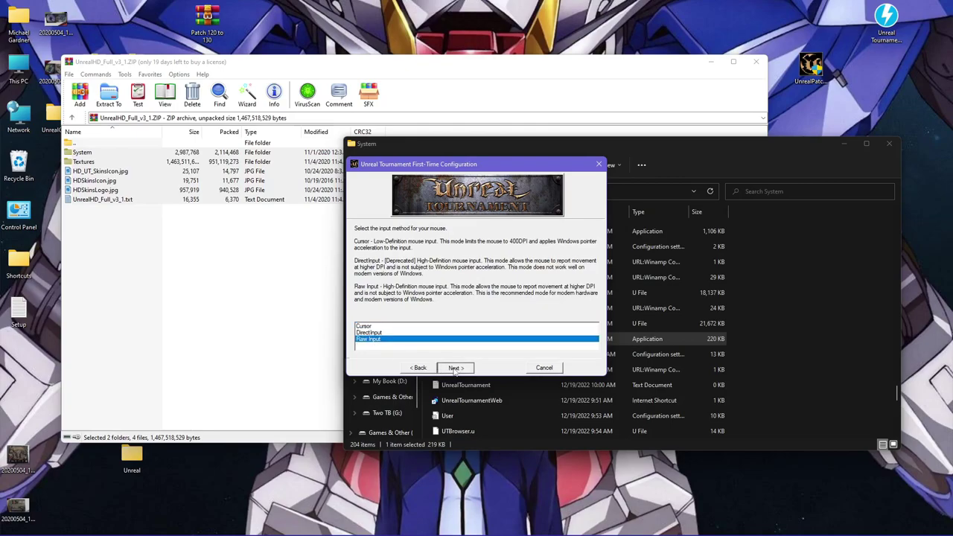
{"action": "left_click", "coordinate": [456, 368]}
{"action": "left_click", "coordinate": [455, 368]}
{"action": "left_click", "coordinate": [455, 368]}
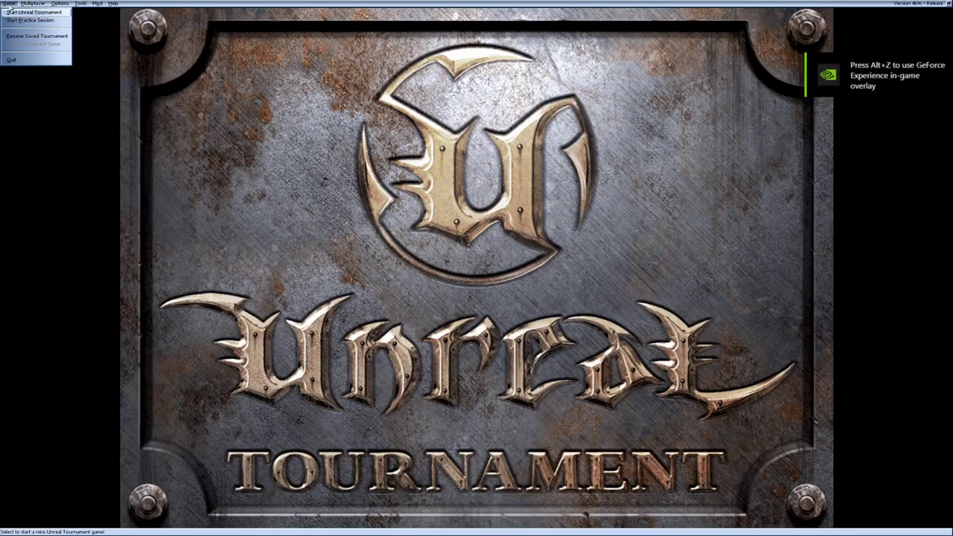
- Open the game's Preferences and set the GUI skin to Gold in the video settings
{"action": "left_click", "coordinate": [64, 13]}
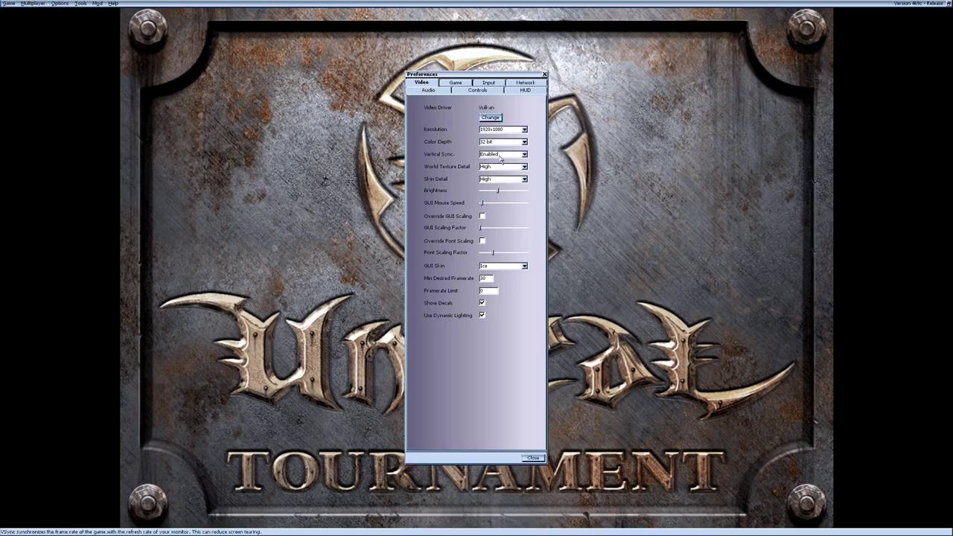
{"action": "left_click", "coordinate": [492, 266]}
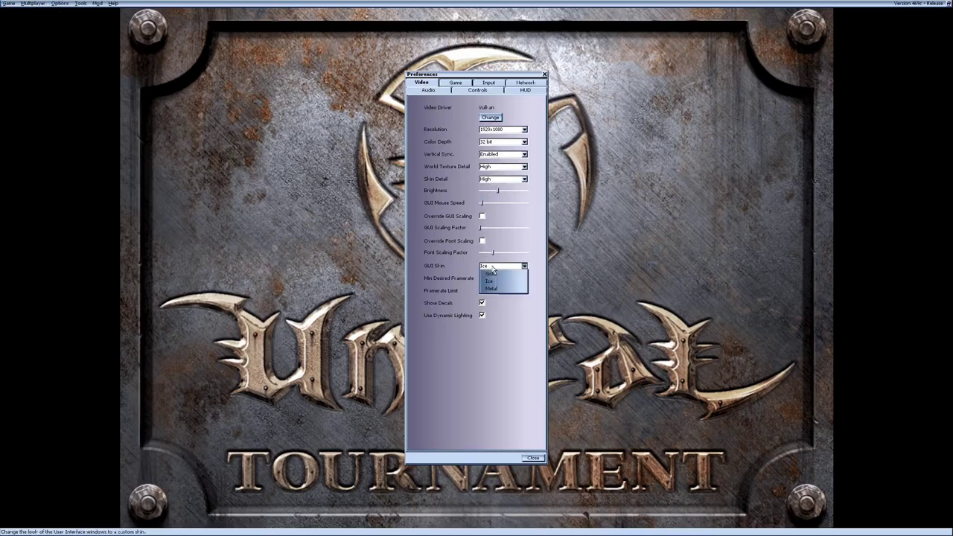
{"action": "left_click", "coordinate": [494, 278]}
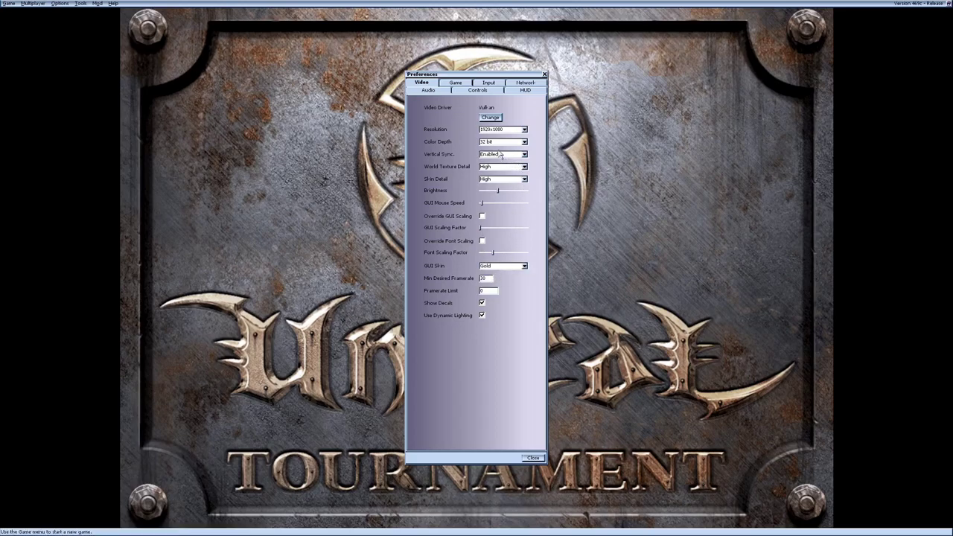
- Enable Override GUI Scaling, increase the GUI scaling factor to enlarge the interface, and close Preferences
{"action": "left_click", "coordinate": [481, 216]}
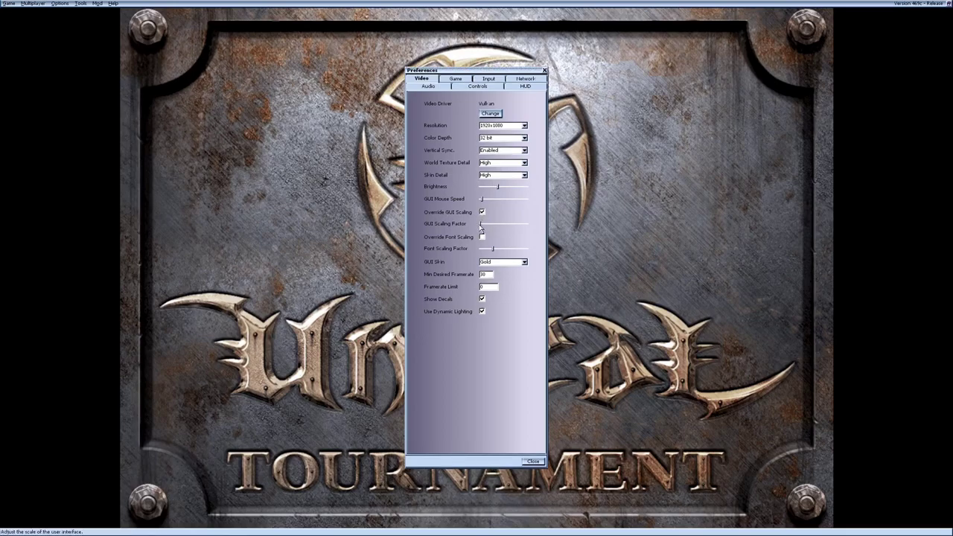
{"action": "left_click_drag", "start_coordinate": [482, 229], "coordinate": [492, 227]}
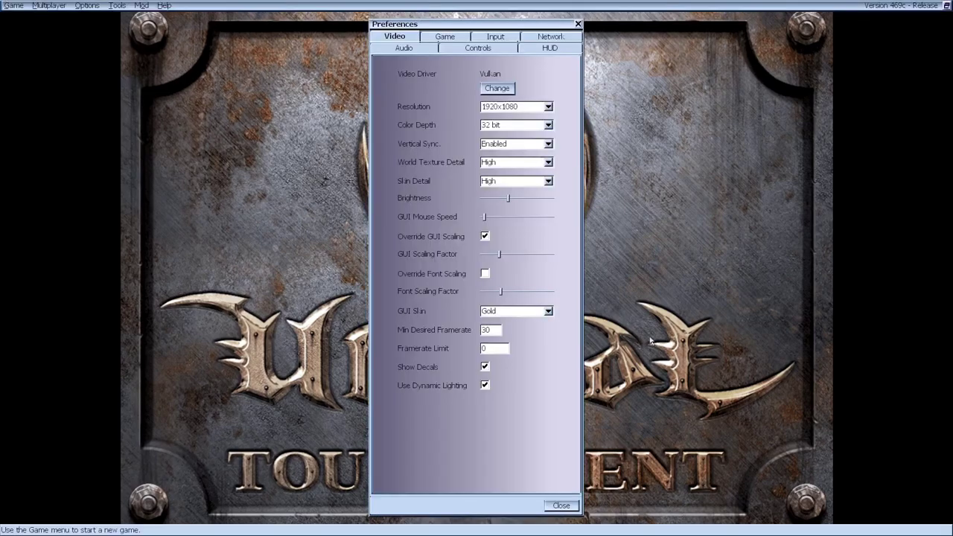
{"action": "left_click", "coordinate": [562, 506]}
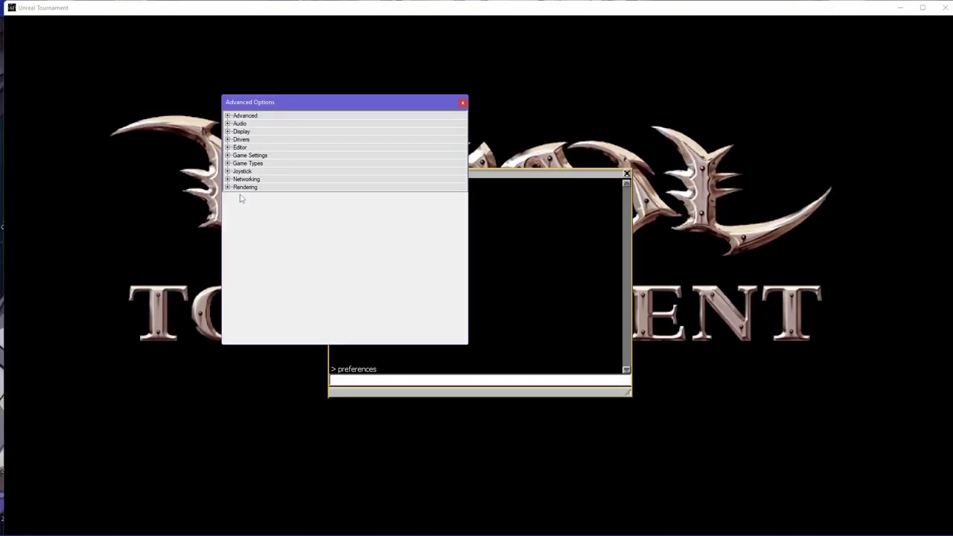
- Expand the Direct3D 9 rendering settings in Advanced Options and set Coronas and DetailClipping to True
{"action": "double_click", "coordinate": [244, 187]}
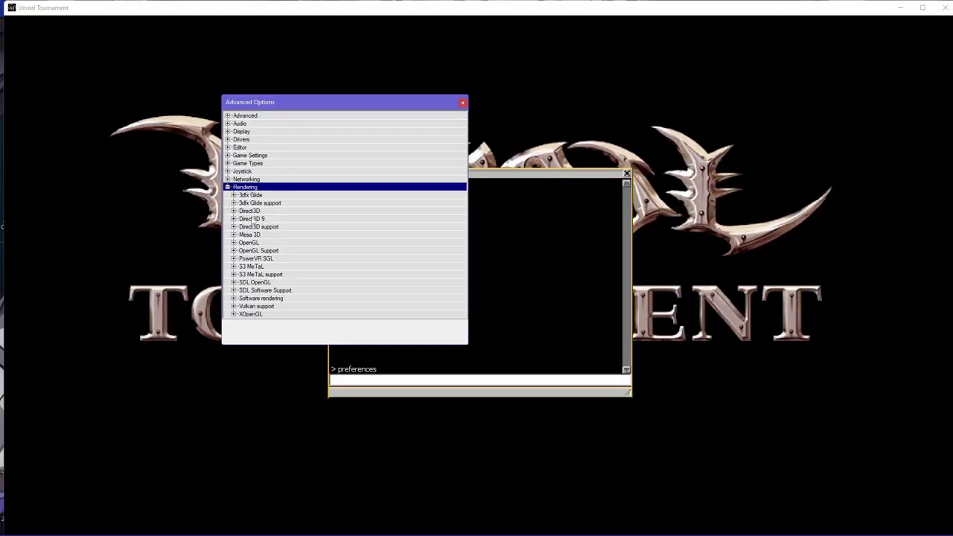
{"action": "double_click", "coordinate": [253, 219]}
{"action": "scroll", "coordinate": [294, 245], "scroll_direction": "down", "scroll_amount": 3}
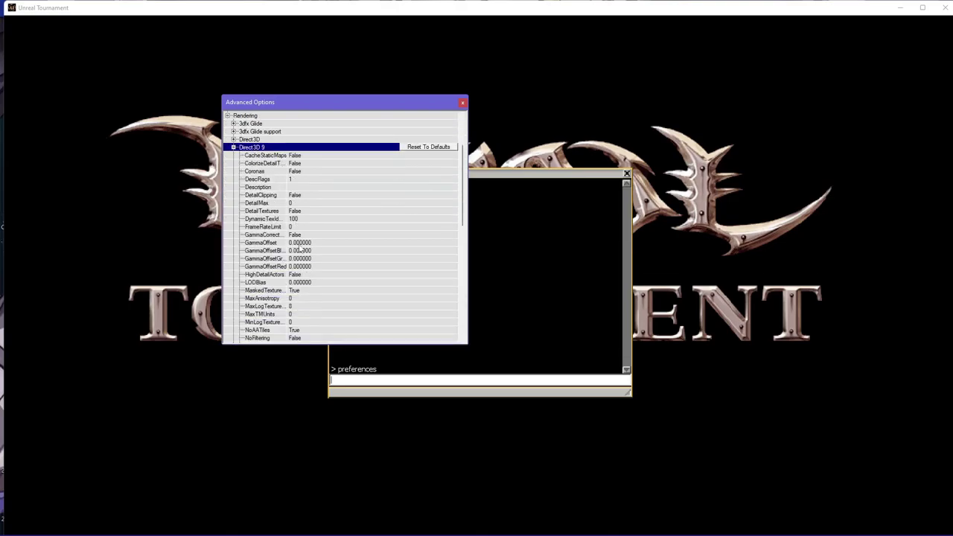
{"action": "double_click", "coordinate": [295, 171]}
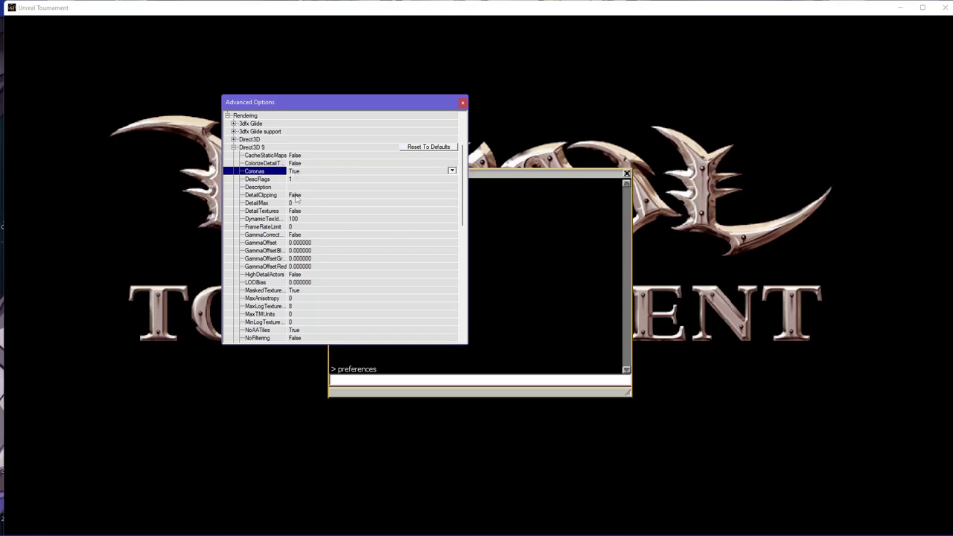
{"action": "double_click", "coordinate": [294, 195]}
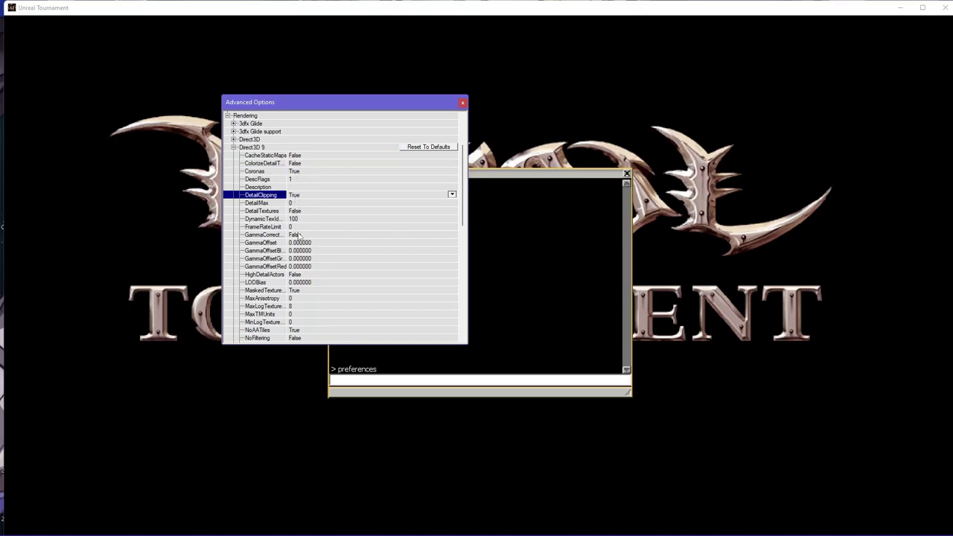
- Set the Direct3D 9 GammaCorrect option and HighDetailActors to True
{"action": "scroll", "coordinate": [298, 235], "scroll_direction": "down", "scroll_amount": 2}
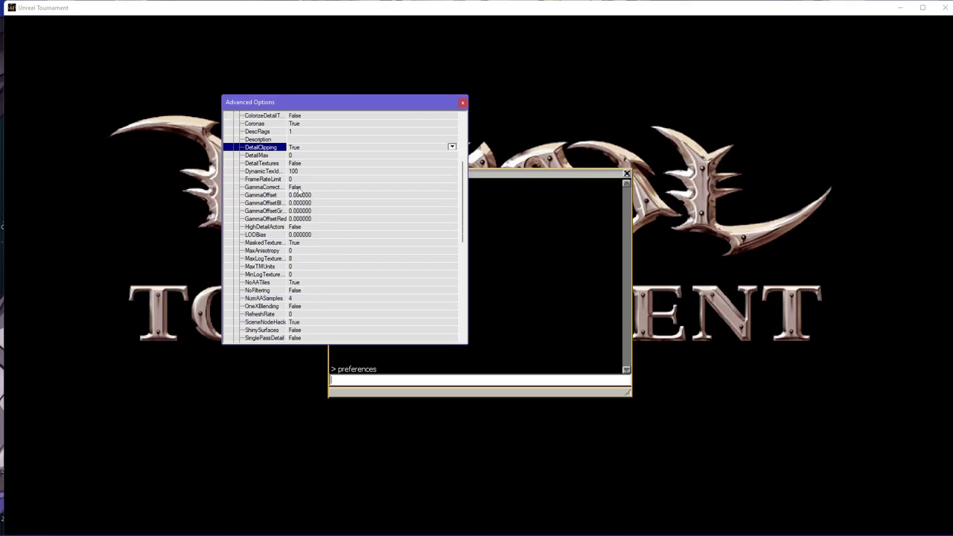
{"action": "double_click", "coordinate": [296, 188]}
{"action": "scroll", "coordinate": [302, 236], "scroll_direction": "down", "scroll_amount": 1}
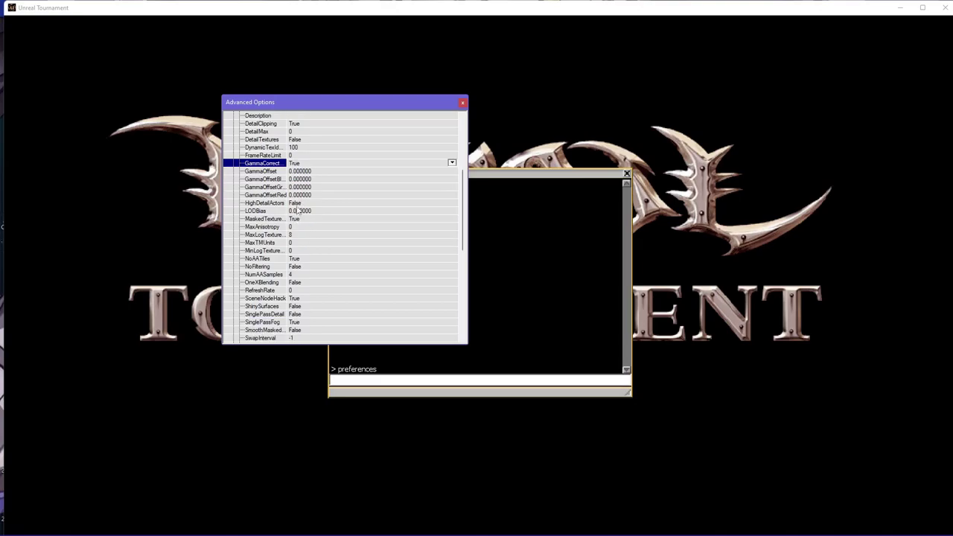
{"action": "left_click", "coordinate": [298, 205]}
{"action": "scroll", "coordinate": [303, 229], "scroll_direction": "down", "scroll_amount": 2}
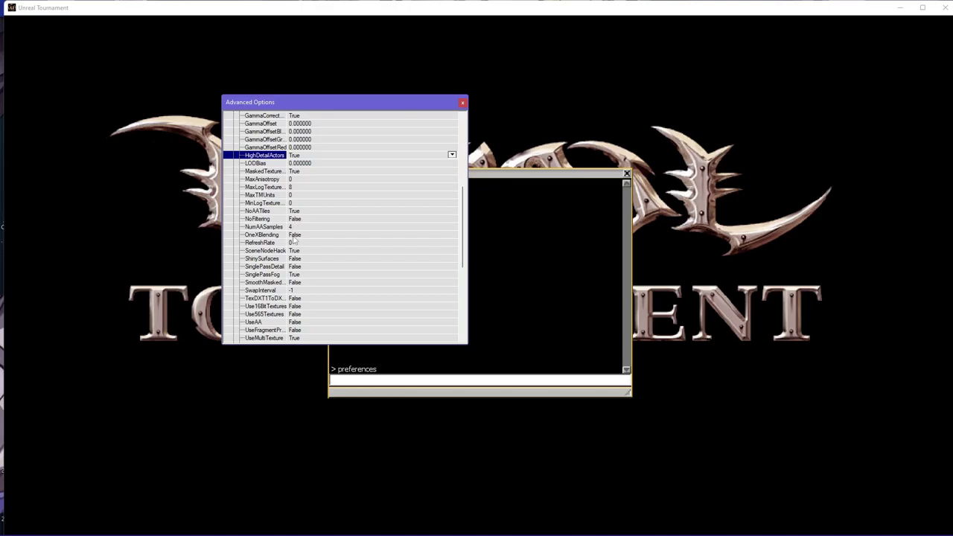
- Set the Direct3D 9 options OneXBlending to True, NumAASamples to 8 and ShinySurfaces to True
{"action": "double_click", "coordinate": [295, 236]}
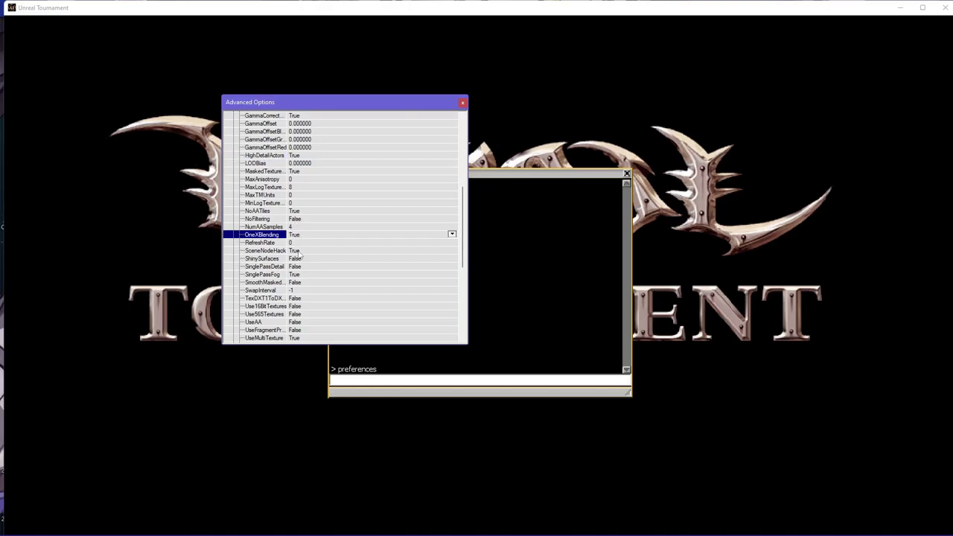
{"action": "scroll", "coordinate": [298, 258], "scroll_direction": "down", "scroll_amount": 1}
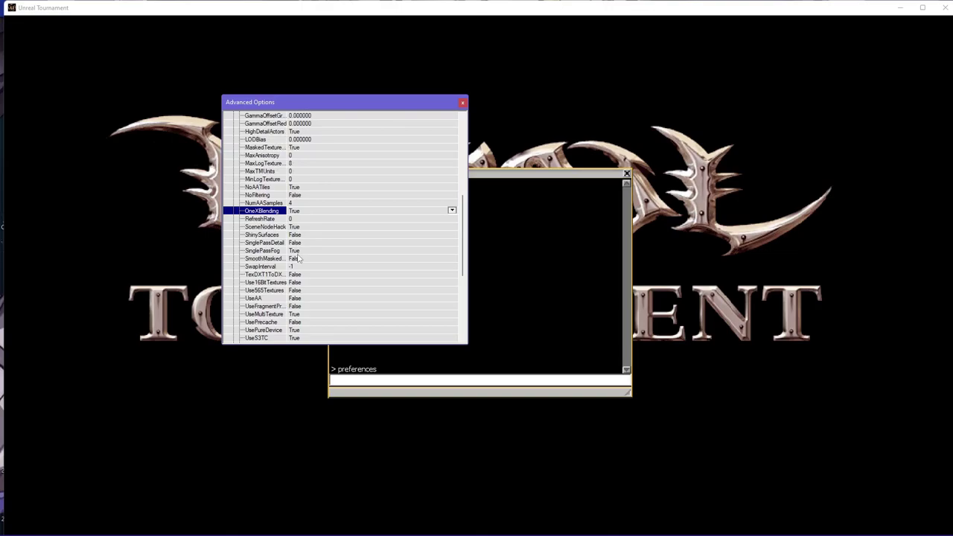
{"action": "left_click", "coordinate": [295, 203]}
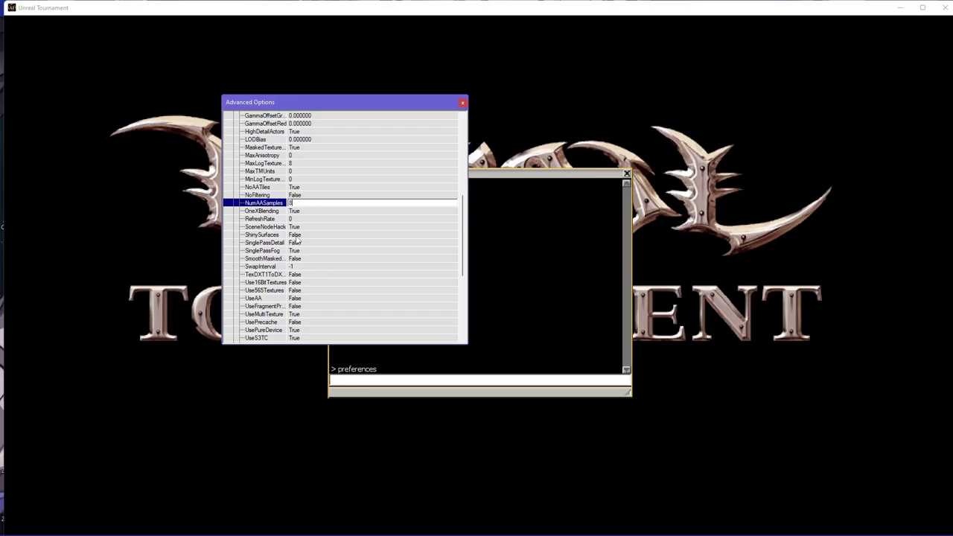
{"action": "double_click", "coordinate": [296, 236]}
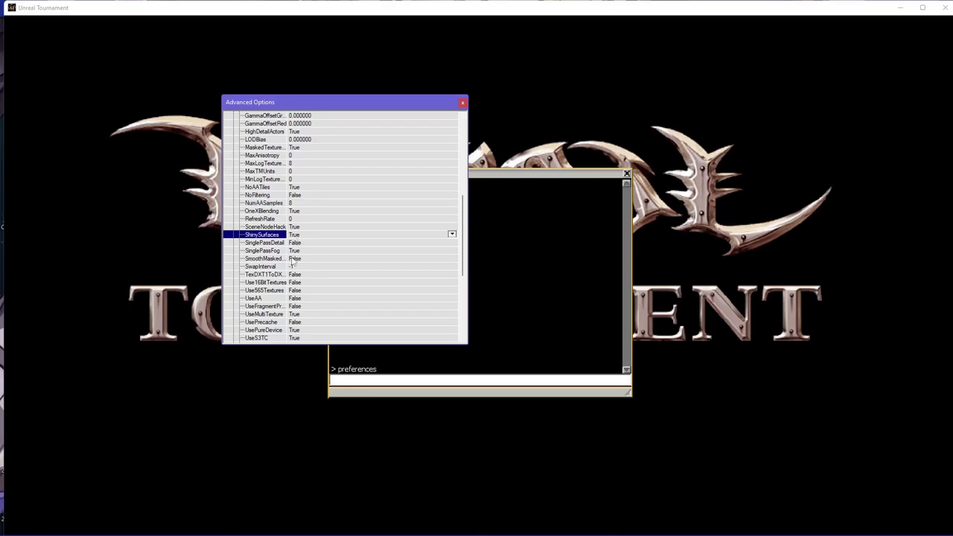
- Widen the property name column to show full option names and set SmoothMaskedTextures to True
{"action": "left_click", "coordinate": [295, 245]}
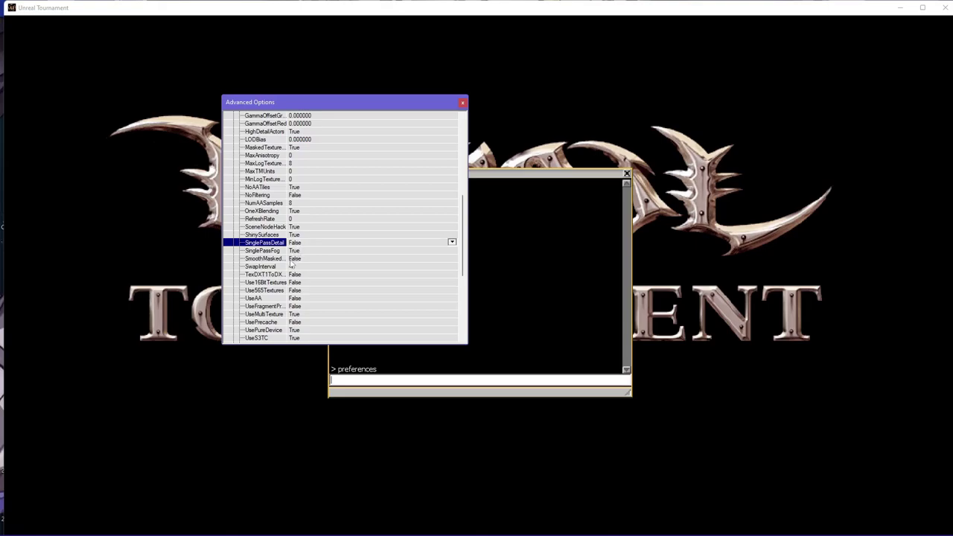
{"action": "left_click_drag", "start_coordinate": [287, 257], "coordinate": [317, 257]}
{"action": "left_click", "coordinate": [330, 260]}
{"action": "left_click", "coordinate": [329, 261]}
- Set UseTrilinear, UseTripleBuffering and VolumetricLighting to True for Direct3D 9
{"action": "scroll", "coordinate": [318, 289], "scroll_direction": "down", "scroll_amount": 2}
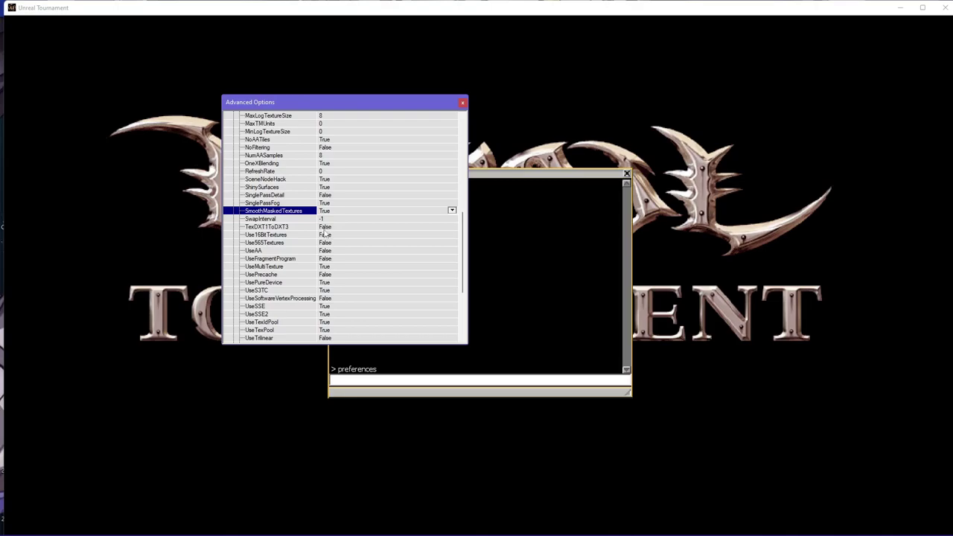
{"action": "scroll", "coordinate": [323, 243], "scroll_direction": "down", "scroll_amount": 1}
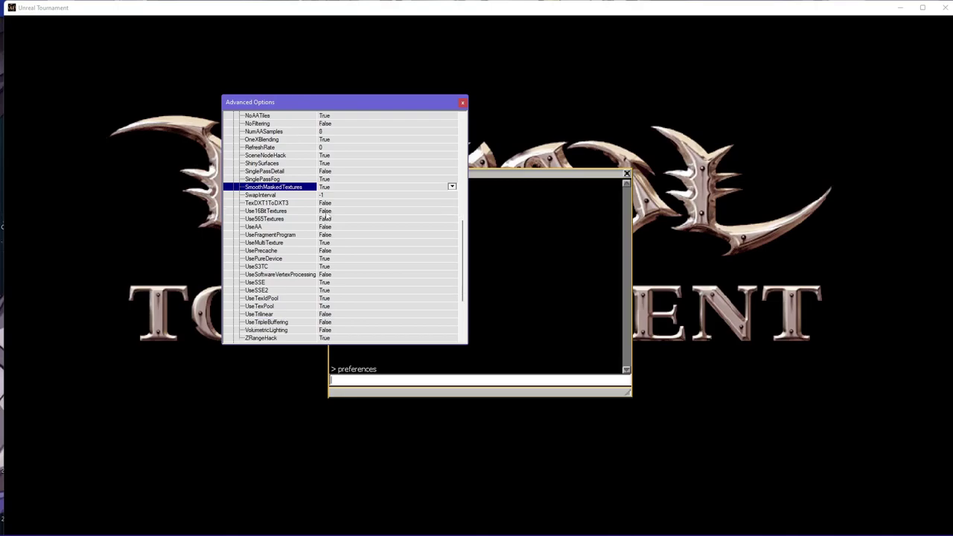
{"action": "scroll", "coordinate": [313, 220], "scroll_direction": "down", "scroll_amount": 1}
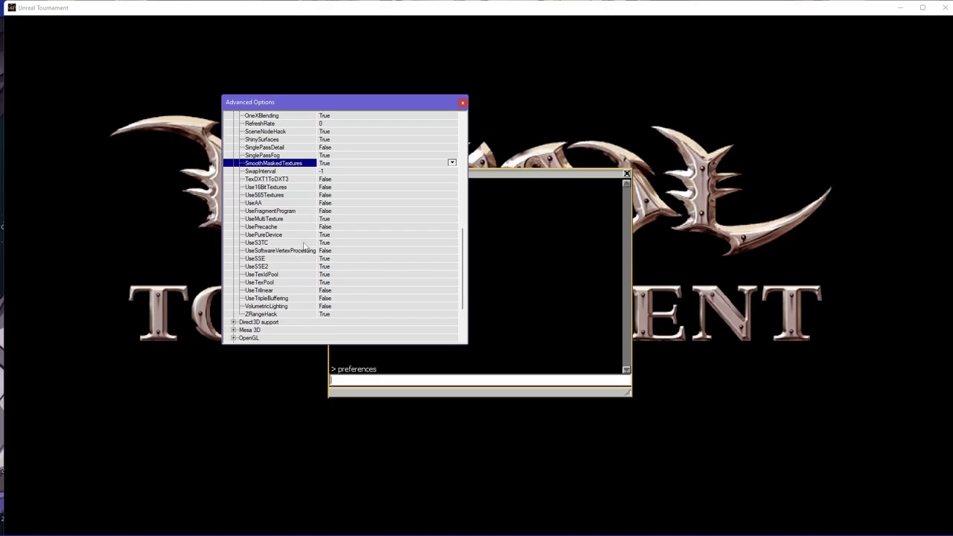
{"action": "left_click", "coordinate": [325, 290]}
{"action": "left_click", "coordinate": [325, 299]}
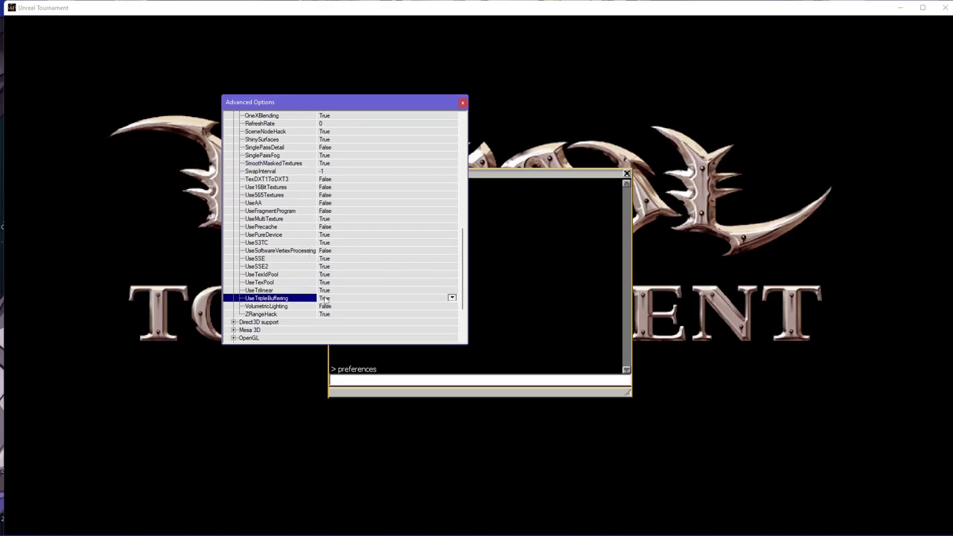
{"action": "left_click", "coordinate": [328, 307]}
{"action": "left_click", "coordinate": [327, 308]}
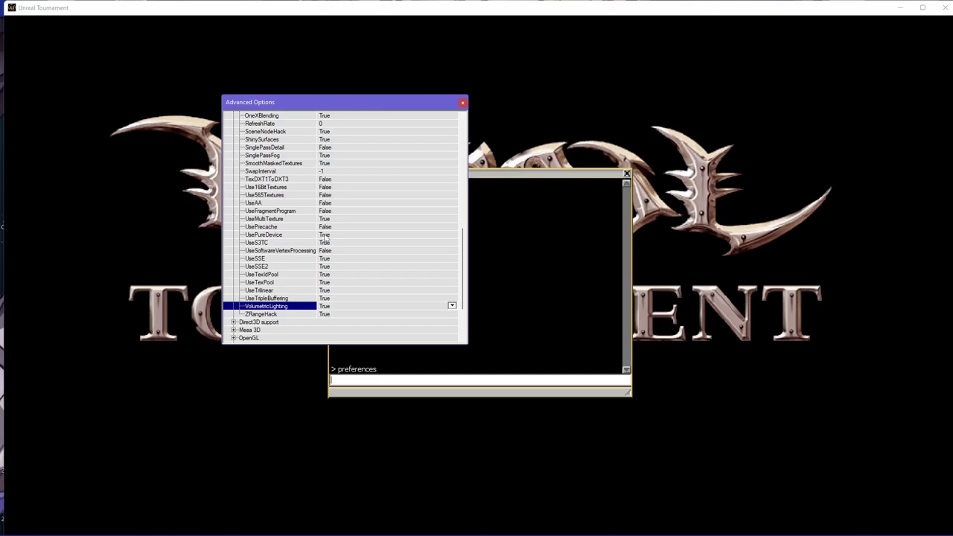
- Set the Direct3D 9 options UseAA to True and MaxAnisotropy to 16
{"action": "left_click", "coordinate": [328, 205]}
{"action": "double_click", "coordinate": [327, 206]}
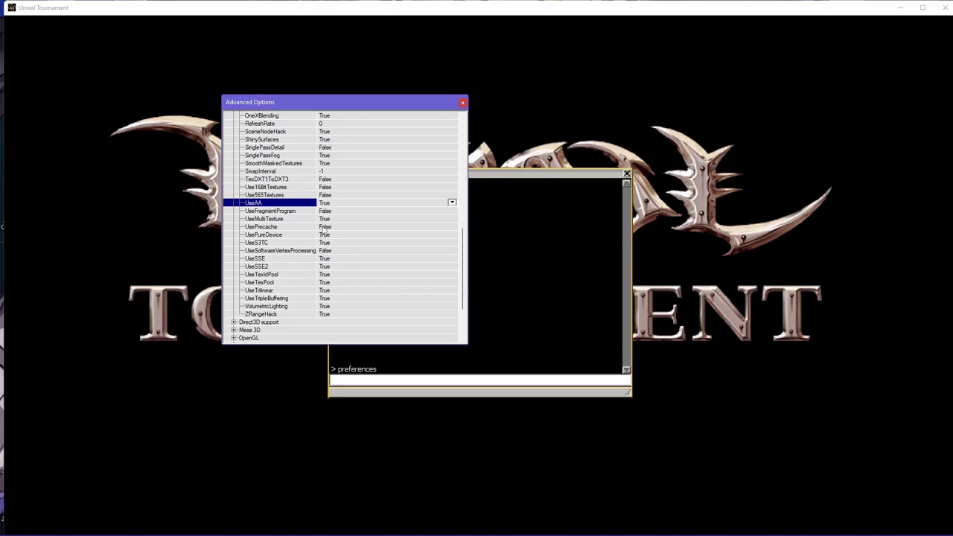
{"action": "scroll", "coordinate": [324, 231], "scroll_direction": "up", "scroll_amount": 1}
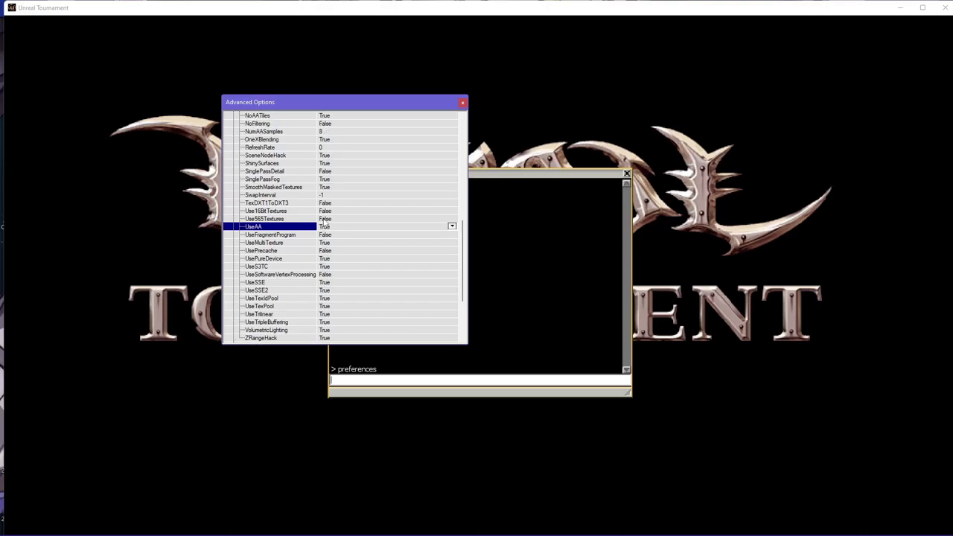
{"action": "scroll", "coordinate": [324, 220], "scroll_direction": "up", "scroll_amount": 1}
{"action": "scroll", "coordinate": [323, 209], "scroll_direction": "up", "scroll_amount": 1}
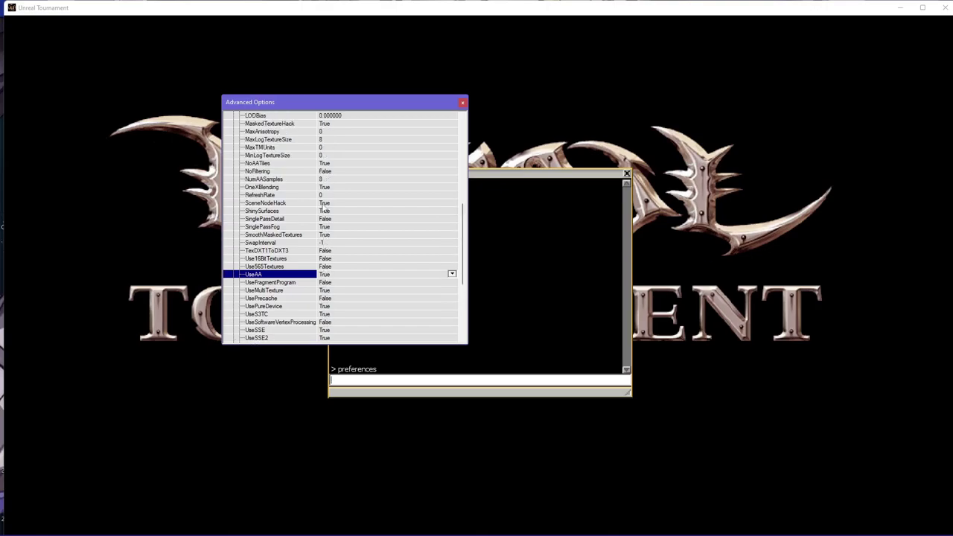
{"action": "left_click", "coordinate": [323, 131]}
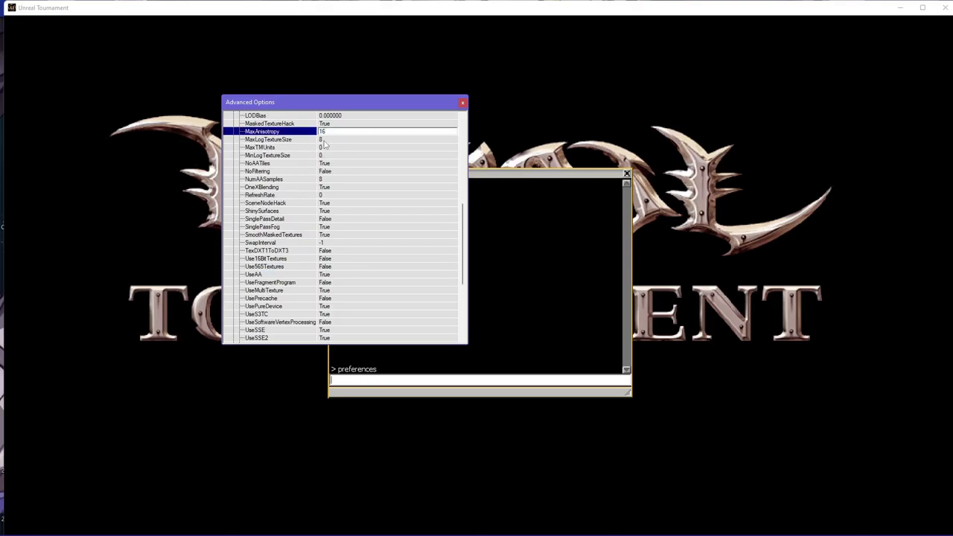
{"action": "scroll", "coordinate": [323, 158], "scroll_direction": "up", "scroll_amount": 1}
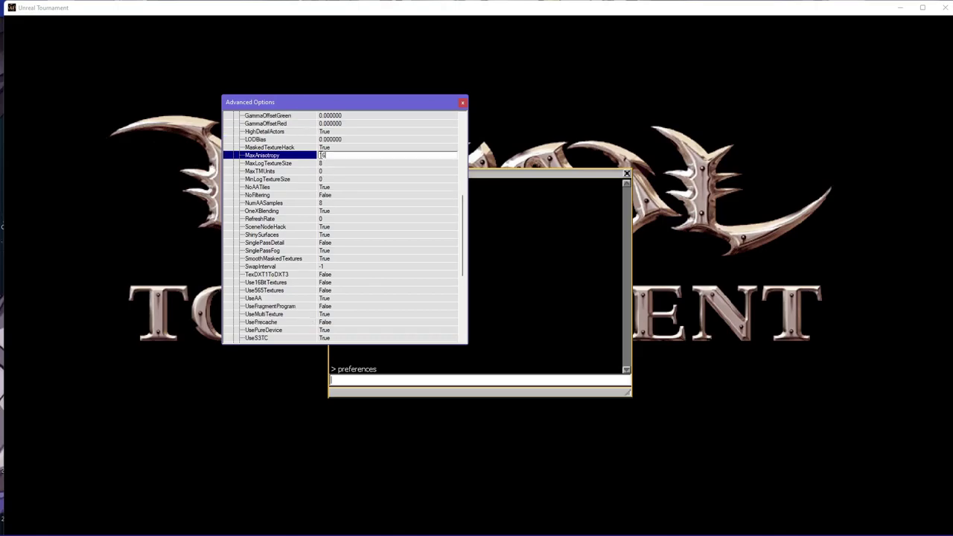
- Review the Direct3D 9 options, from MaxAnisotropy through the end of the section
{"action": "scroll", "coordinate": [324, 197], "scroll_direction": "up", "scroll_amount": 1}
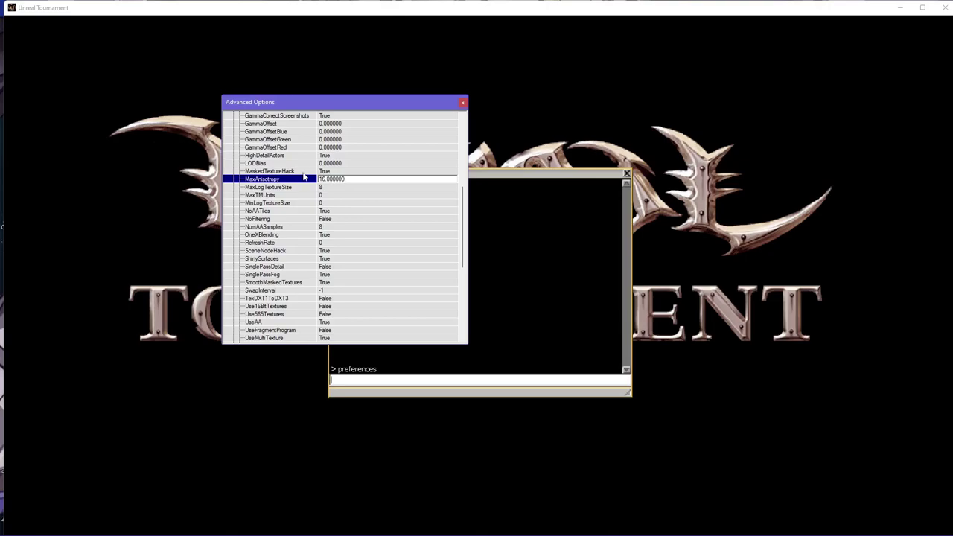
{"action": "left_click", "coordinate": [344, 221]}
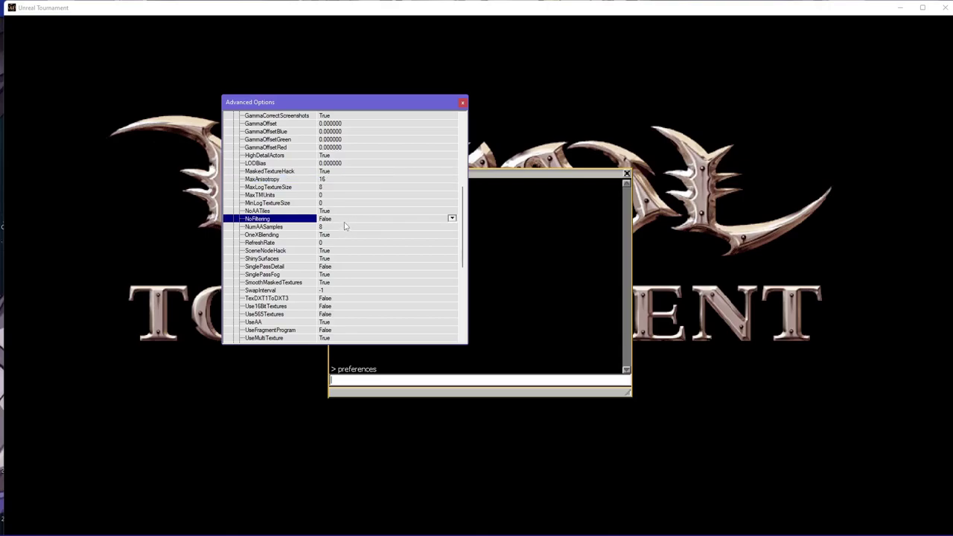
{"action": "left_click", "coordinate": [334, 181]}
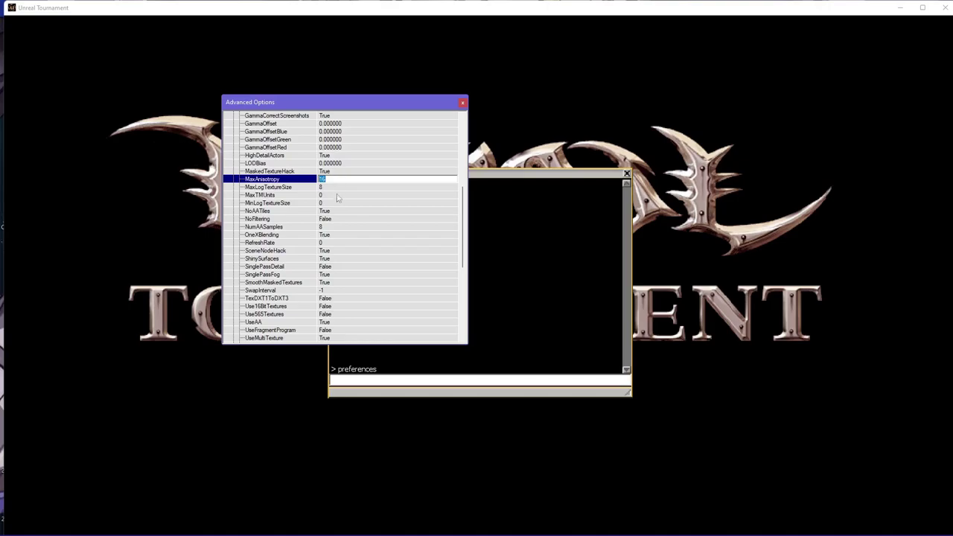
{"action": "left_click", "coordinate": [344, 218]}
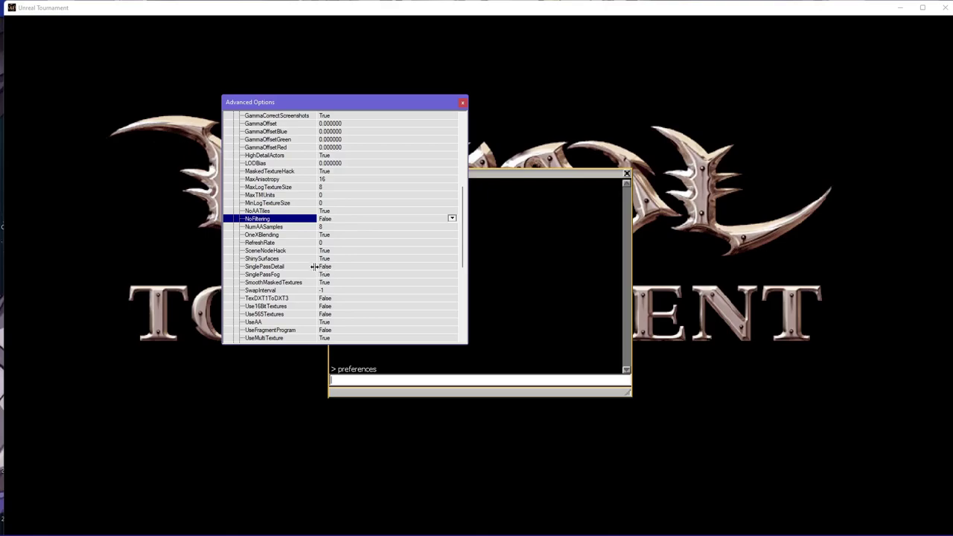
{"action": "scroll", "coordinate": [314, 266], "scroll_direction": "down", "scroll_amount": 2}
{"action": "scroll", "coordinate": [314, 266], "scroll_direction": "down", "scroll_amount": 1}
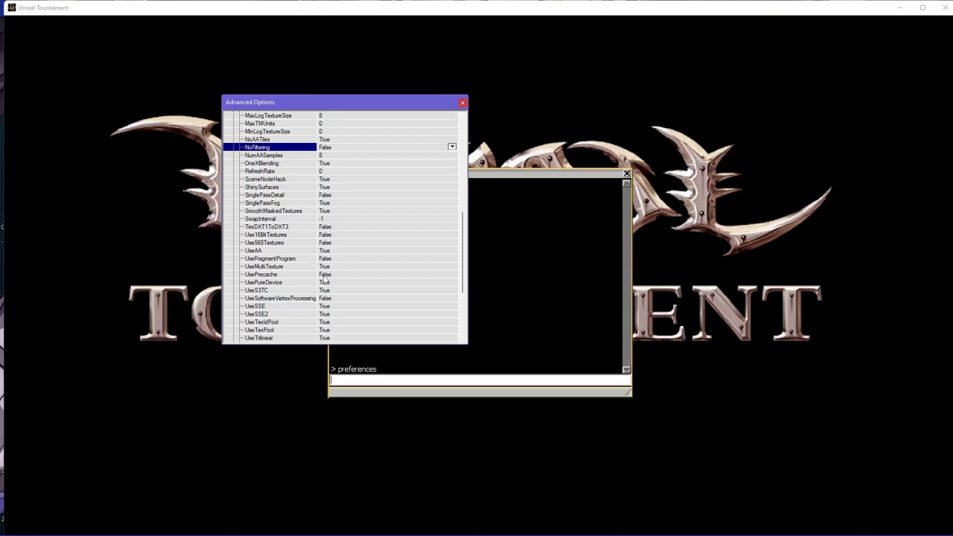
{"action": "scroll", "coordinate": [316, 246], "scroll_direction": "down", "scroll_amount": 2}
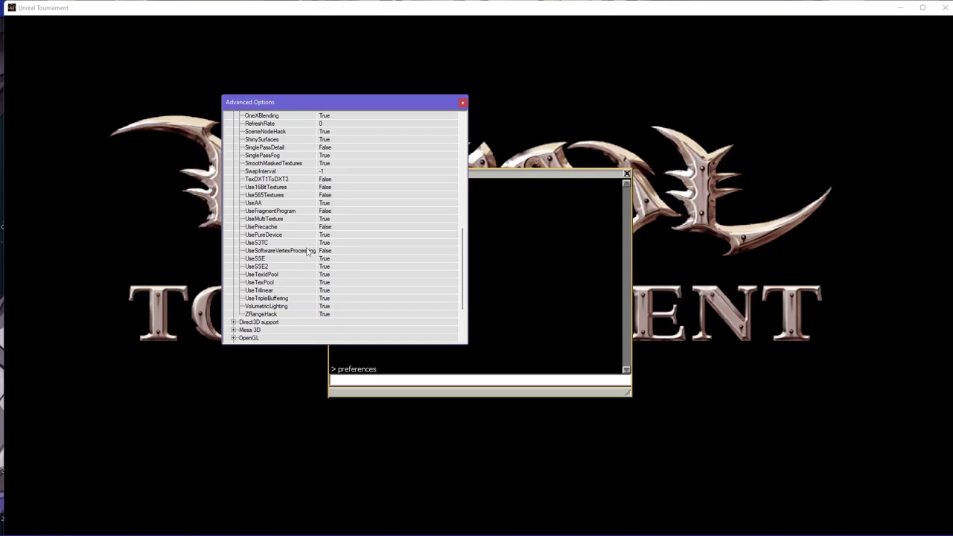
- Expand the Vulkan support section and set ActorXBlending, Coronas, DetailTextures and HighDetailActors to True
{"action": "scroll", "coordinate": [313, 266], "scroll_direction": "down", "scroll_amount": 3}
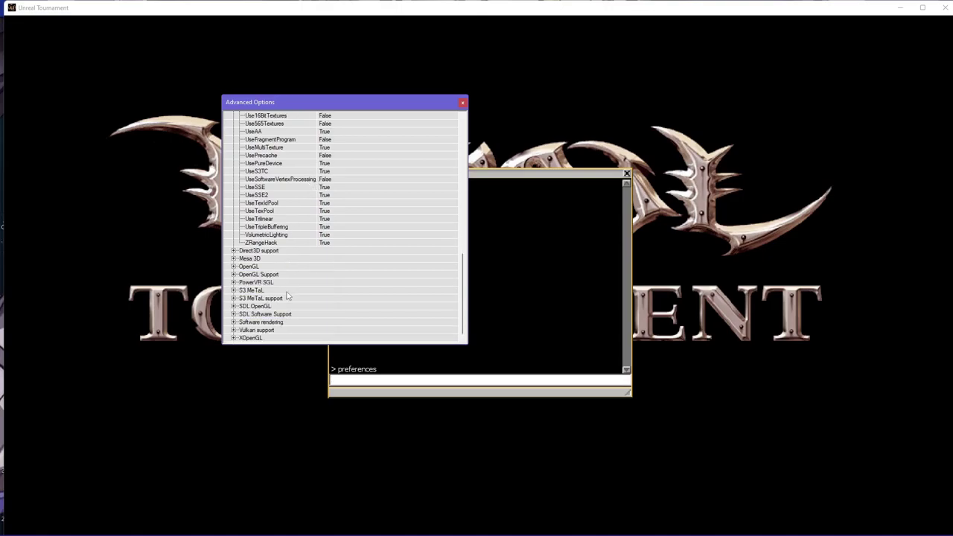
{"action": "left_click", "coordinate": [256, 331]}
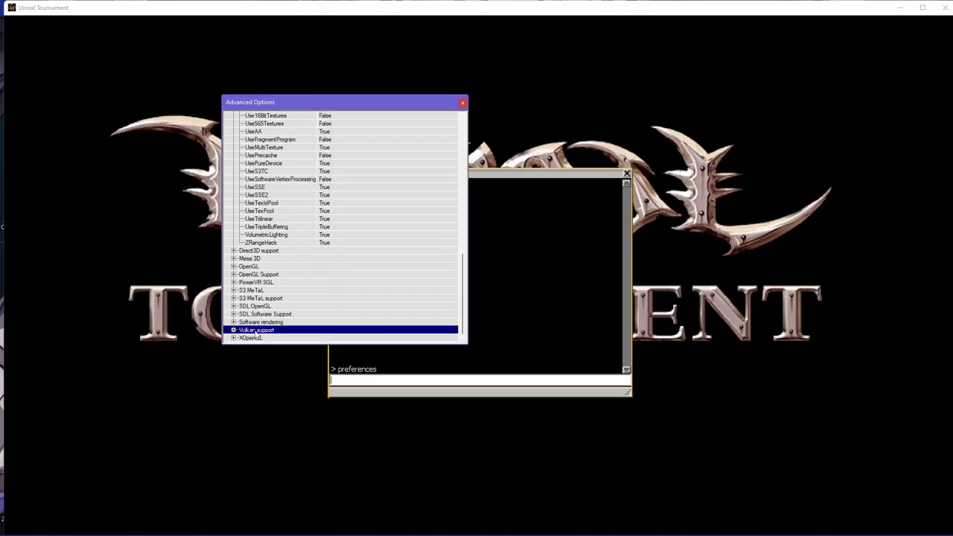
{"action": "double_click", "coordinate": [256, 331]}
{"action": "scroll", "coordinate": [283, 298], "scroll_direction": "down", "scroll_amount": 7}
{"action": "scroll", "coordinate": [283, 295], "scroll_direction": "down", "scroll_amount": 1}
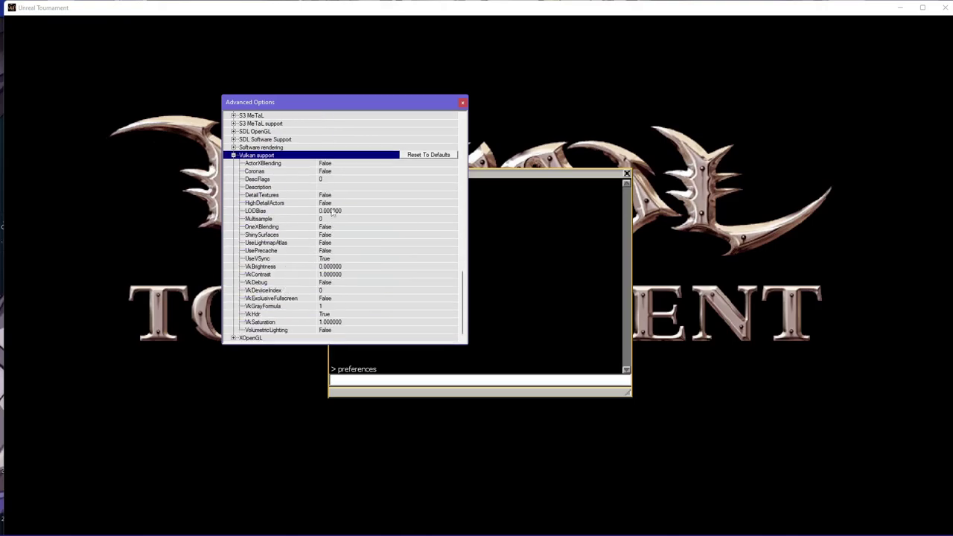
{"action": "double_click", "coordinate": [325, 165]}
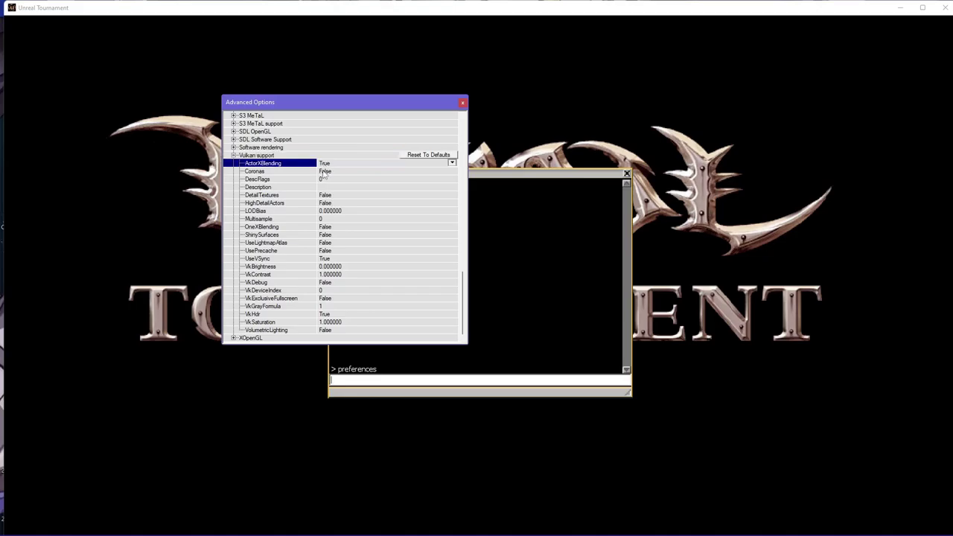
{"action": "double_click", "coordinate": [325, 172]}
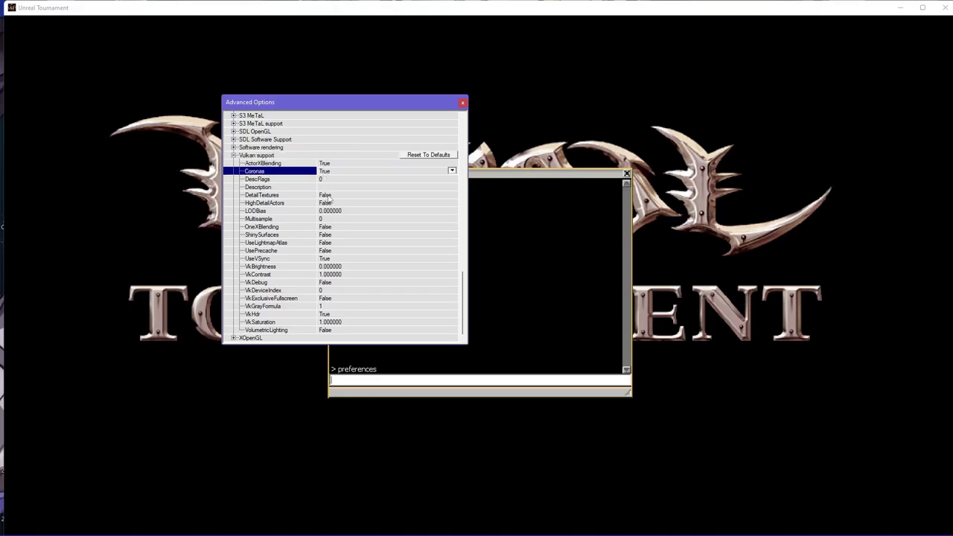
{"action": "left_click", "coordinate": [331, 196]}
{"action": "double_click", "coordinate": [330, 198]}
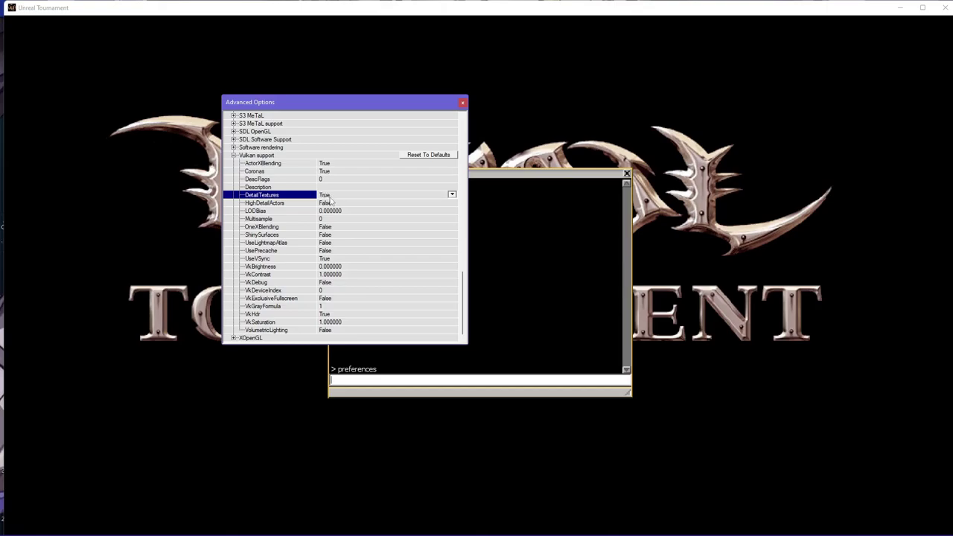
{"action": "double_click", "coordinate": [332, 204]}
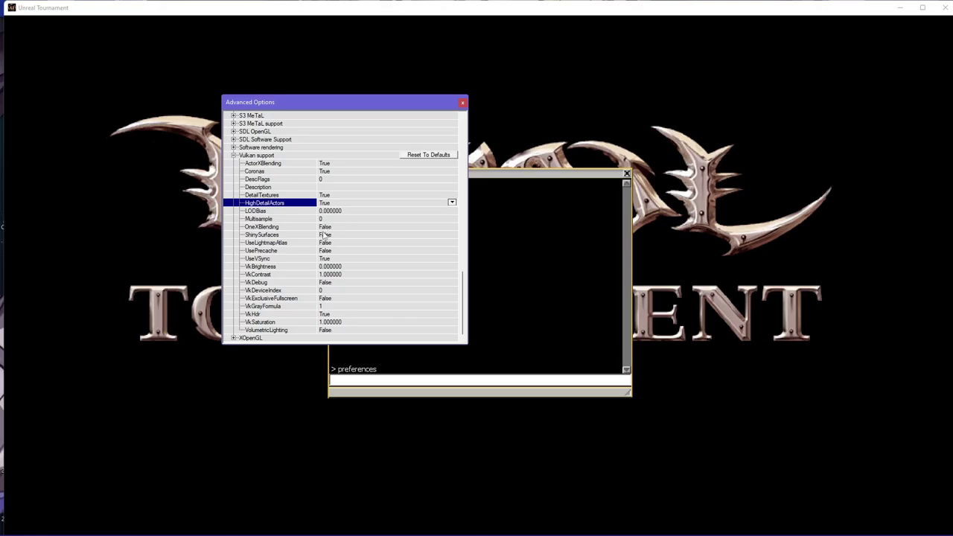
- Set the Vulkan options OneXBlending, ShinySurfaces, UseLightmapAtlas and VolumetricLighting to True
{"action": "double_click", "coordinate": [326, 226]}
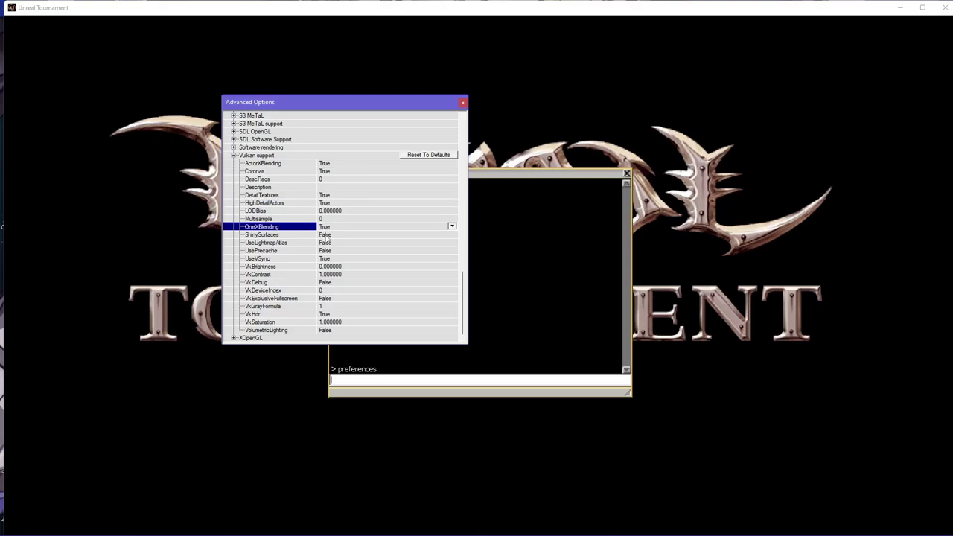
{"action": "double_click", "coordinate": [325, 236]}
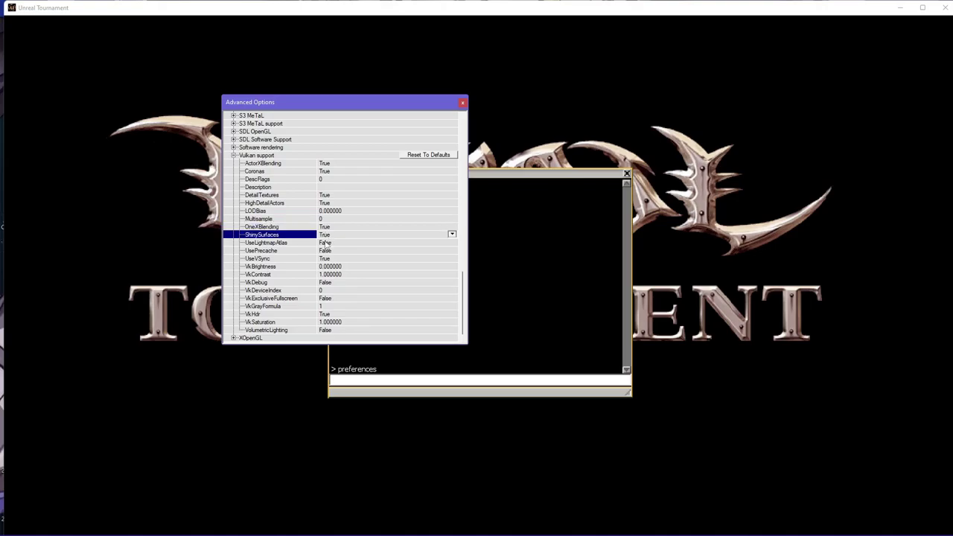
{"action": "double_click", "coordinate": [326, 243]}
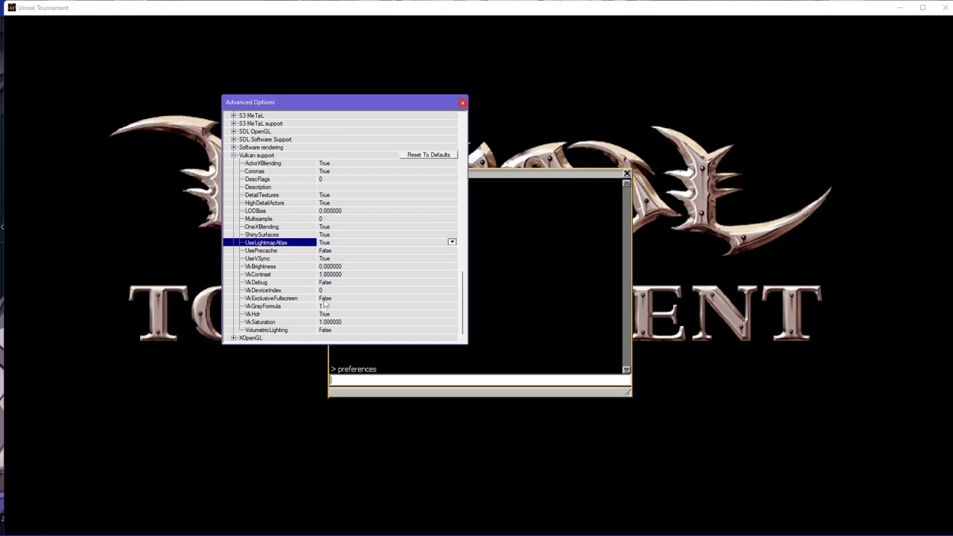
{"action": "double_click", "coordinate": [325, 331]}
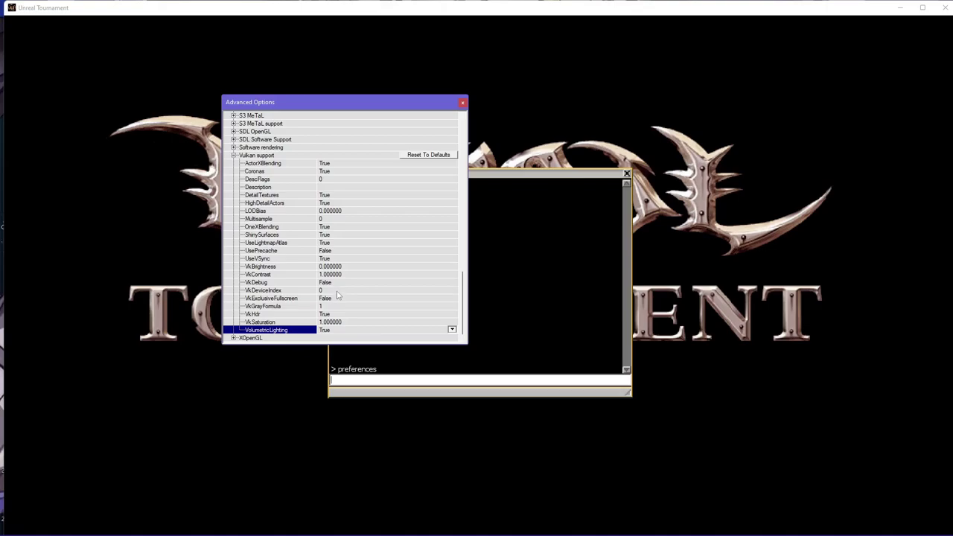
{"action": "left_click", "coordinate": [312, 219]}
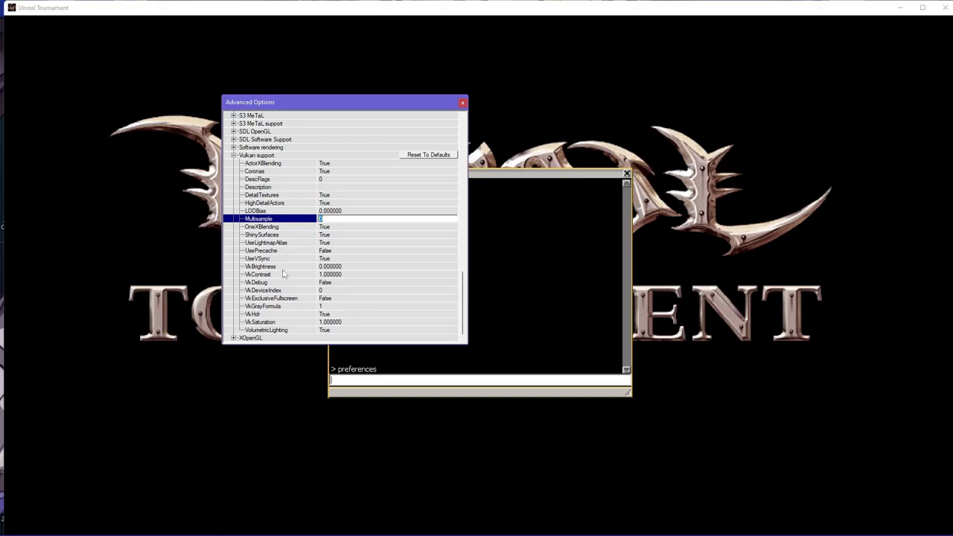
- Expand the XOpenGL section and set MaxAnisotropy to 16 and NumAASamples to 8
{"action": "left_click", "coordinate": [251, 338]}
{"action": "double_click", "coordinate": [251, 339]}
{"action": "scroll", "coordinate": [320, 217], "scroll_direction": "down", "scroll_amount": 4}
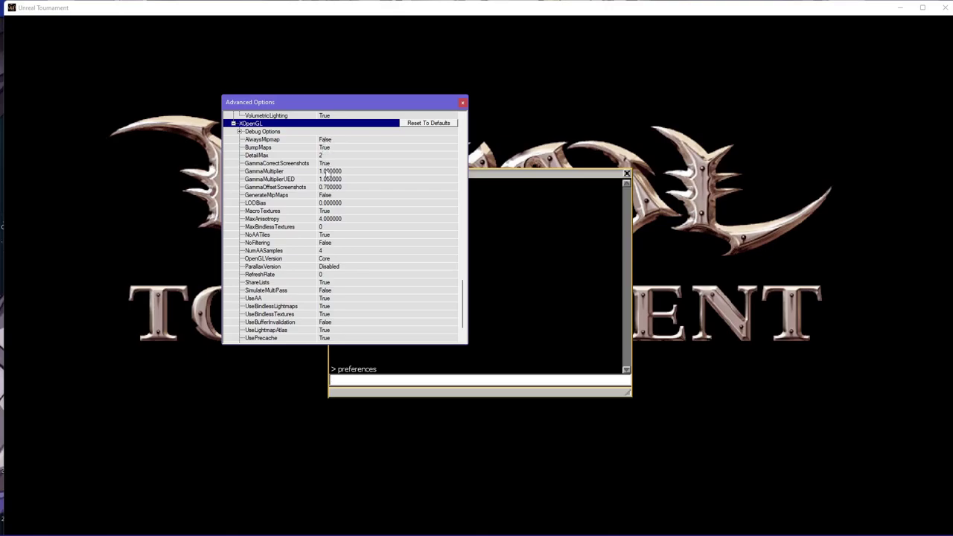
{"action": "left_click", "coordinate": [322, 219]}
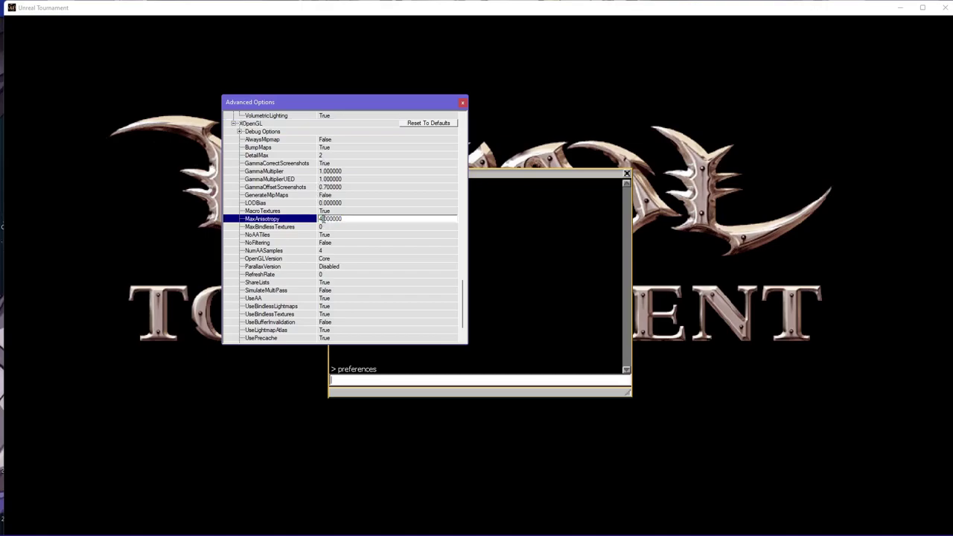
{"action": "key", "text": "BackSpace"}
{"action": "type", "text": "16"}
{"action": "left_click", "coordinate": [321, 251]}
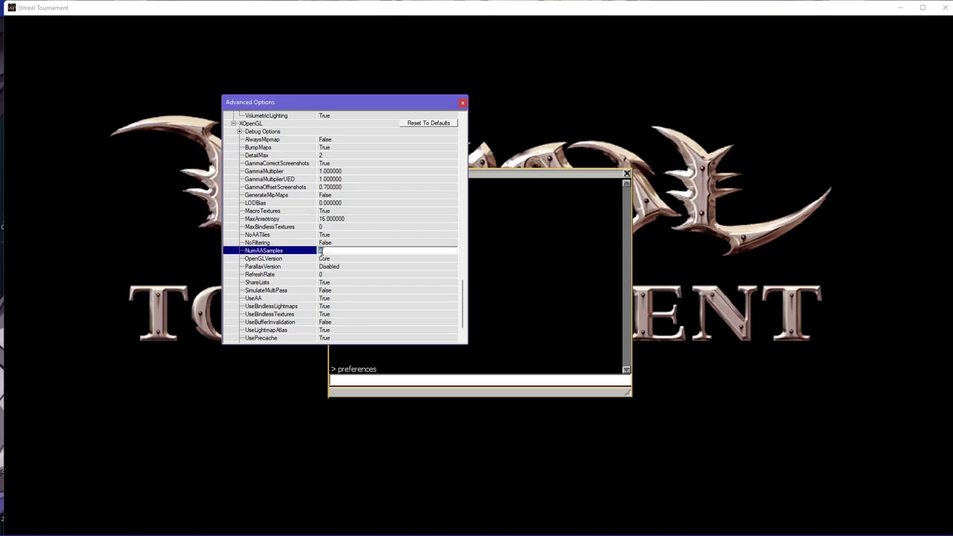
{"action": "type", "text": "8"}
{"action": "left_click", "coordinate": [287, 291]}
- Set the XOpenGL options AlwaysMipmap and GenerateMipMaps to True
{"action": "scroll", "coordinate": [287, 296], "scroll_direction": "down", "scroll_amount": 2}
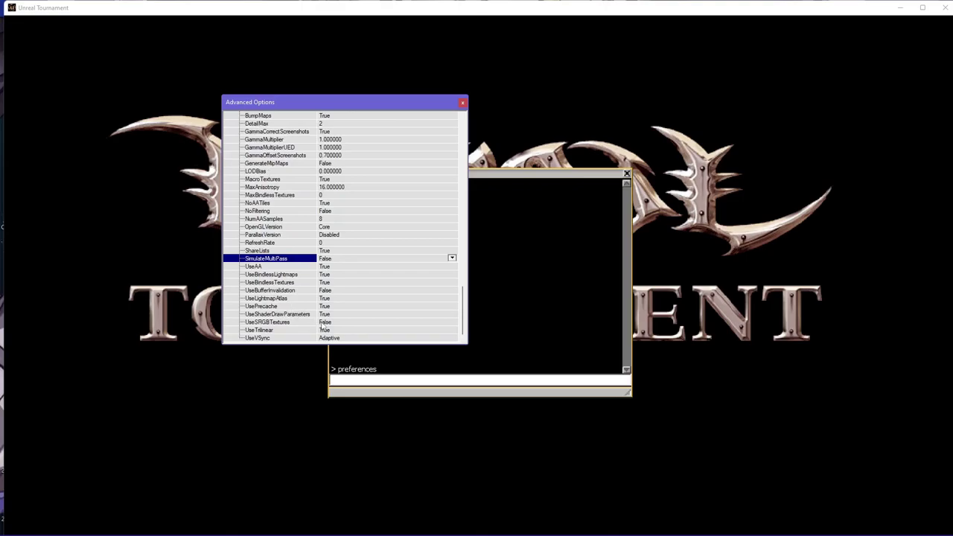
{"action": "double_click", "coordinate": [323, 322]}
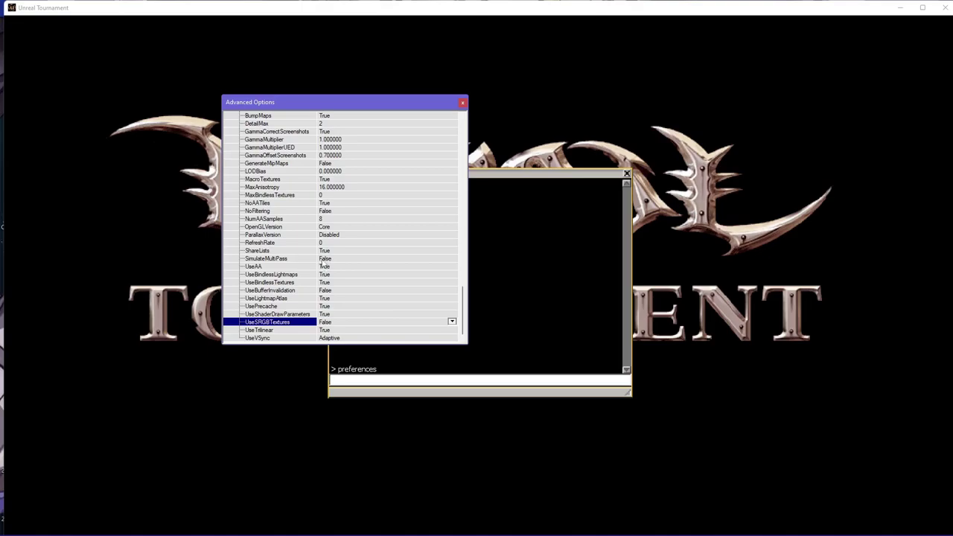
{"action": "scroll", "coordinate": [322, 263], "scroll_direction": "up", "scroll_amount": 1}
{"action": "scroll", "coordinate": [324, 264], "scroll_direction": "up", "scroll_amount": 3}
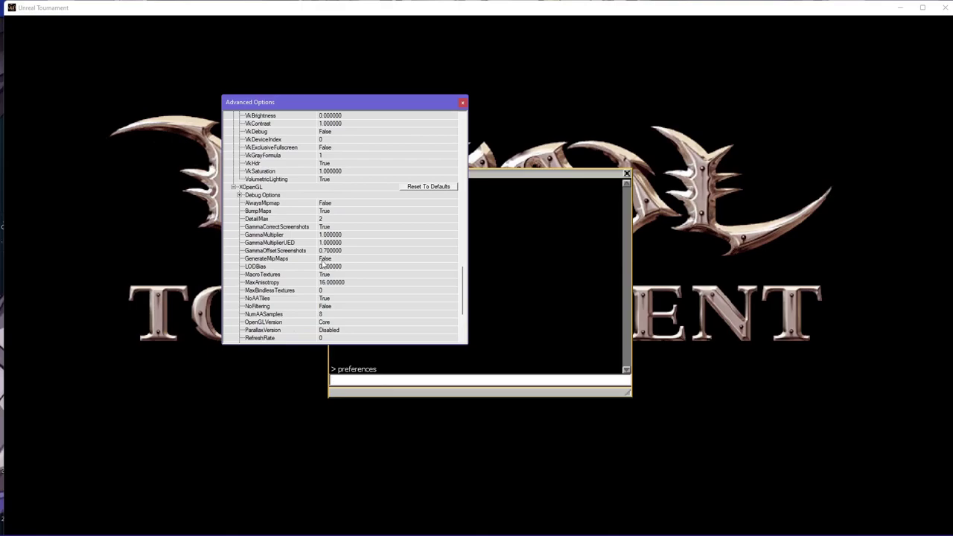
{"action": "double_click", "coordinate": [326, 205]}
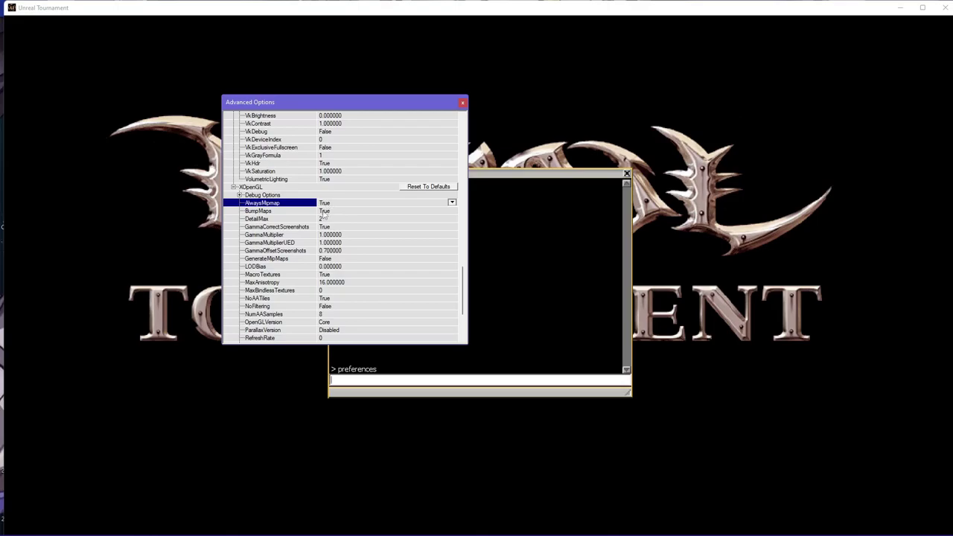
{"action": "left_click", "coordinate": [326, 260]}
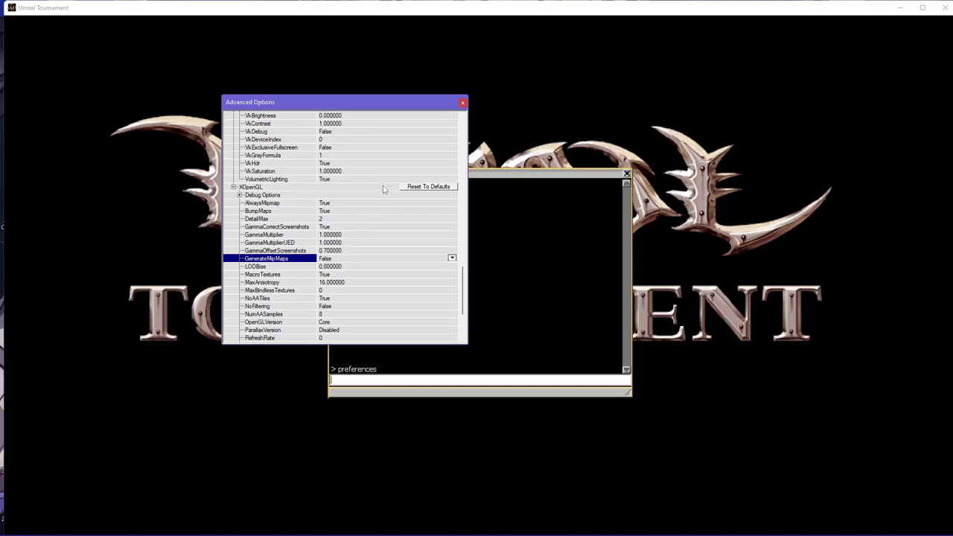
{"action": "double_click", "coordinate": [327, 260]}
- Set the XOpenGL option ParallaxVersion to Occlusion
{"action": "scroll", "coordinate": [342, 244], "scroll_direction": "down", "scroll_amount": 4}
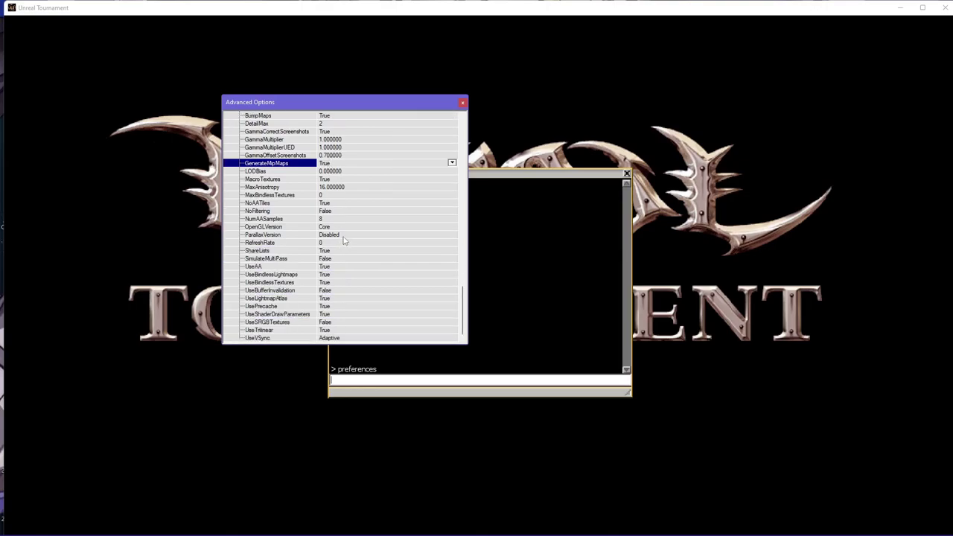
{"action": "double_click", "coordinate": [334, 236]}
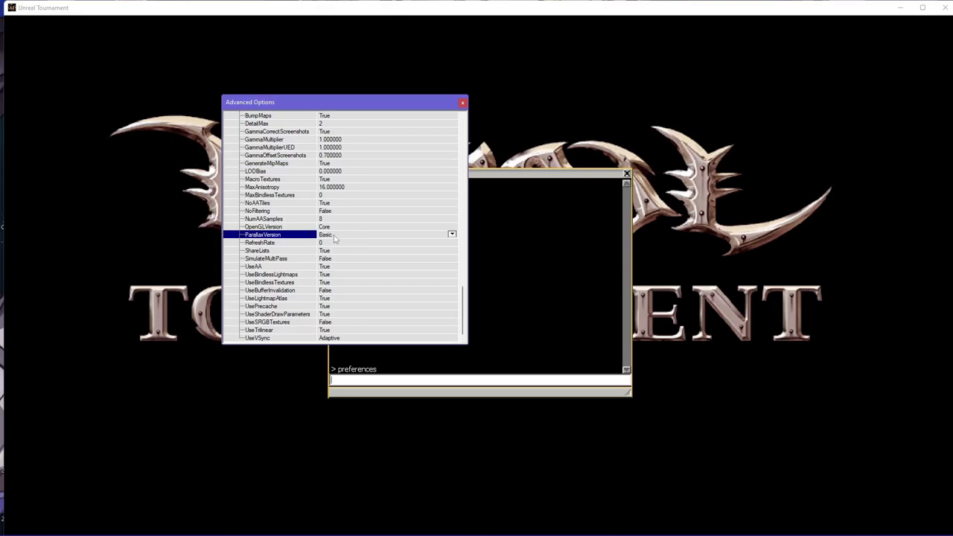
{"action": "double_click", "coordinate": [334, 236]}
{"action": "left_click", "coordinate": [299, 292]}
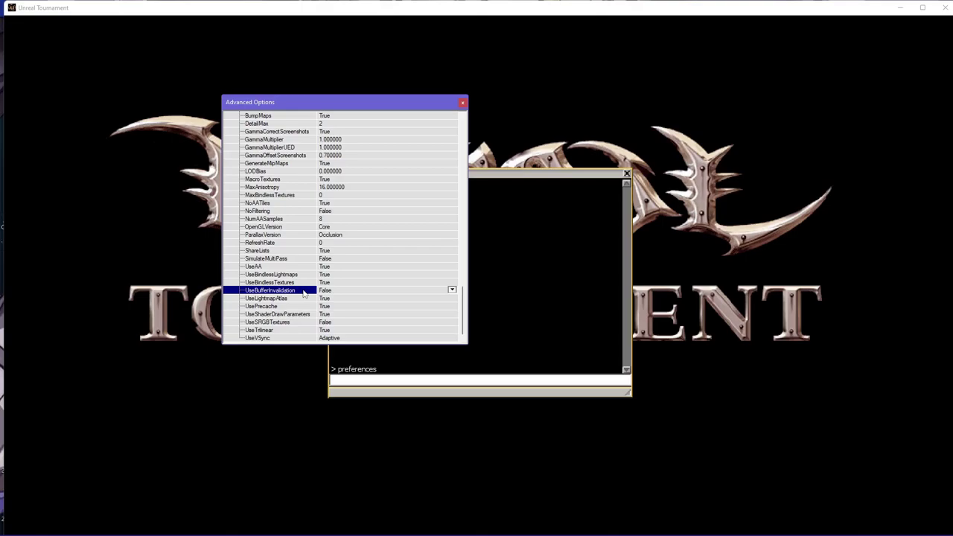
{"action": "scroll", "coordinate": [304, 292], "scroll_direction": "up", "scroll_amount": 1}
{"action": "scroll", "coordinate": [305, 287], "scroll_direction": "up", "scroll_amount": 1}
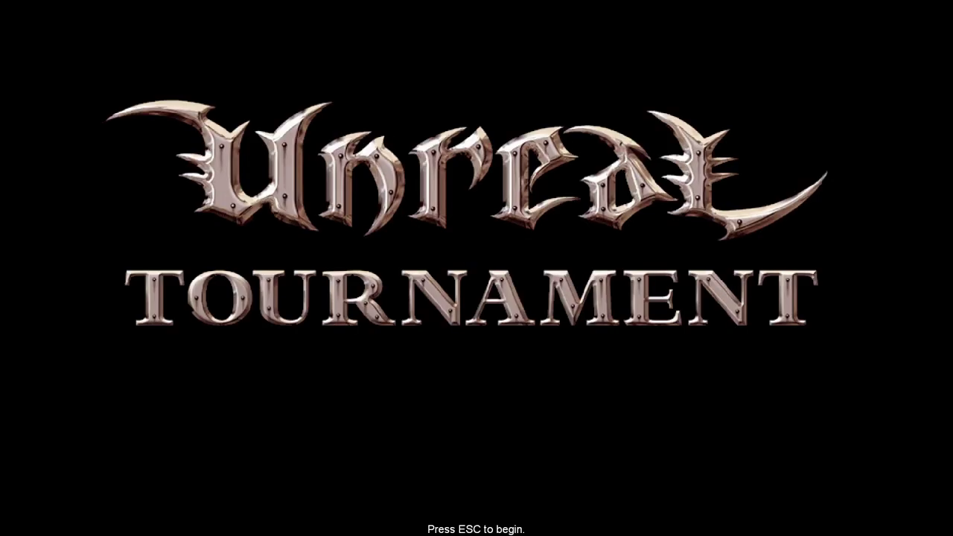
- Leave the title screen and quit the game, confirming the exit
{"action": "key", "text": "Escape"}
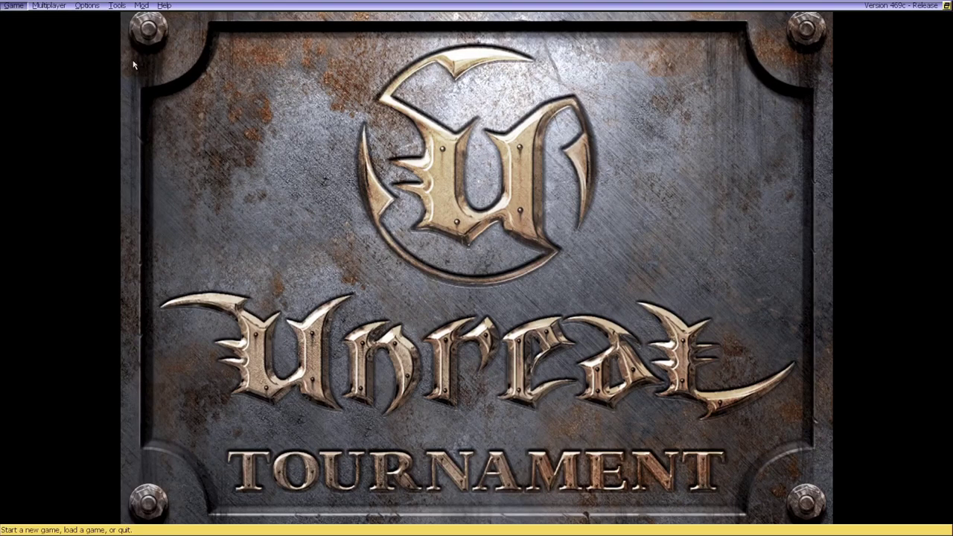
{"action": "left_click", "coordinate": [12, 6]}
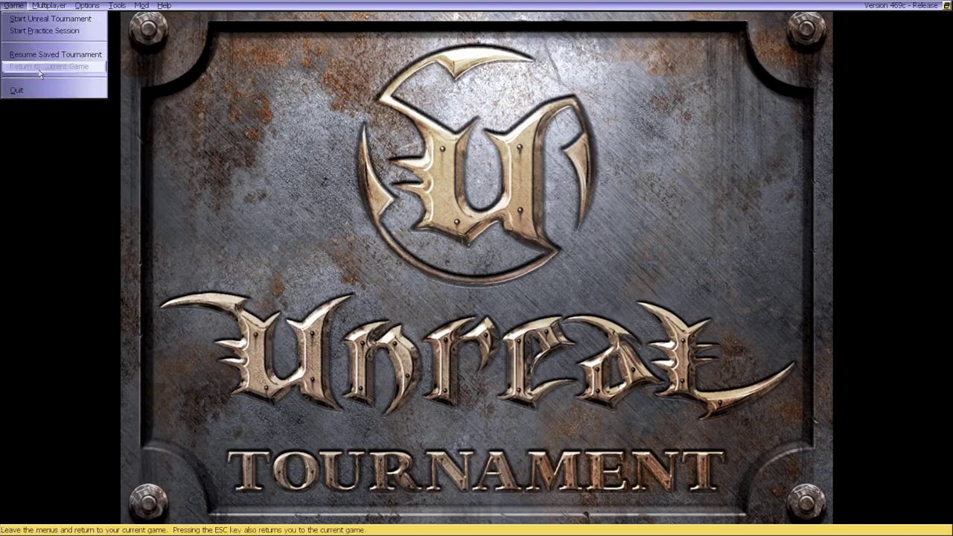
{"action": "left_click", "coordinate": [43, 93]}
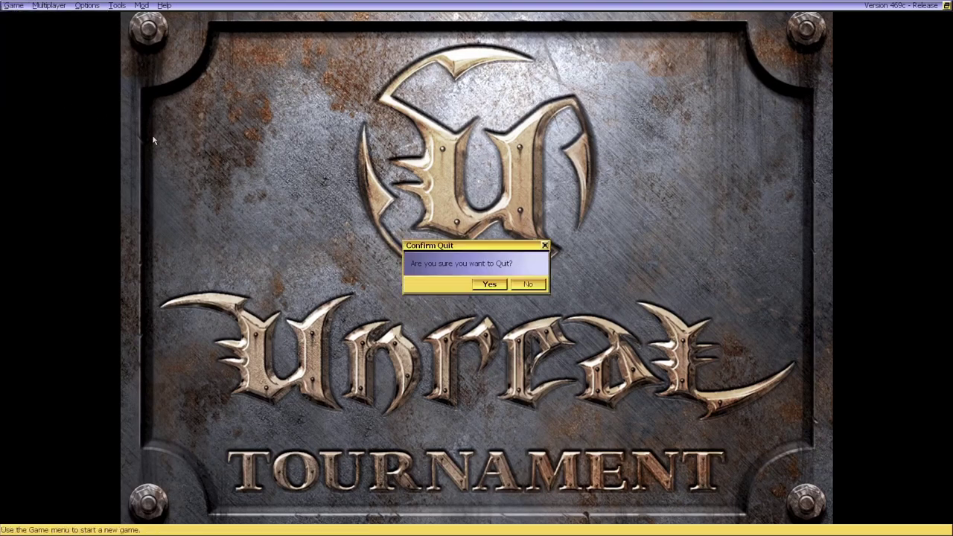
{"action": "left_click", "coordinate": [489, 284]}
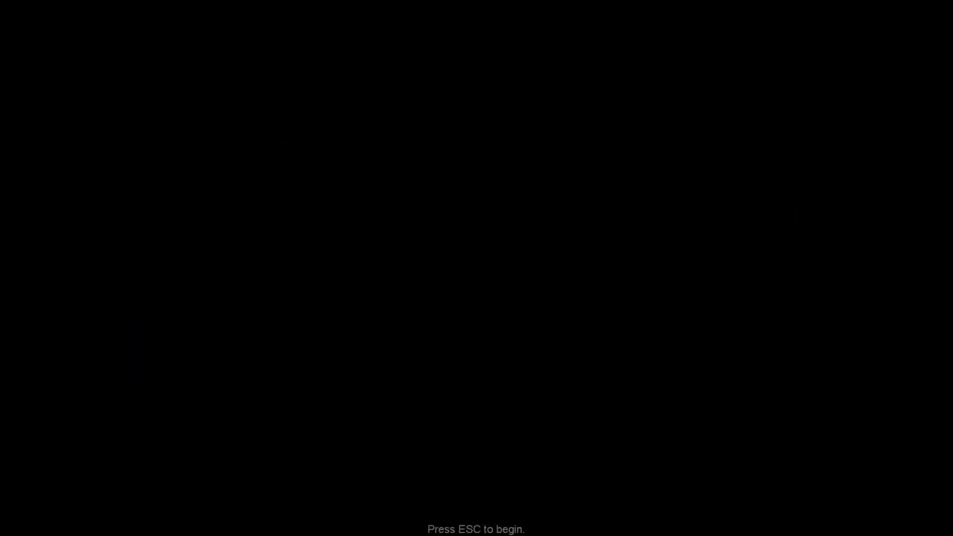
- Switch the game's video driver to Direct3D 9, keep Raw Input as the mouse method, and restart the game
{"action": "key", "text": "Escape"}
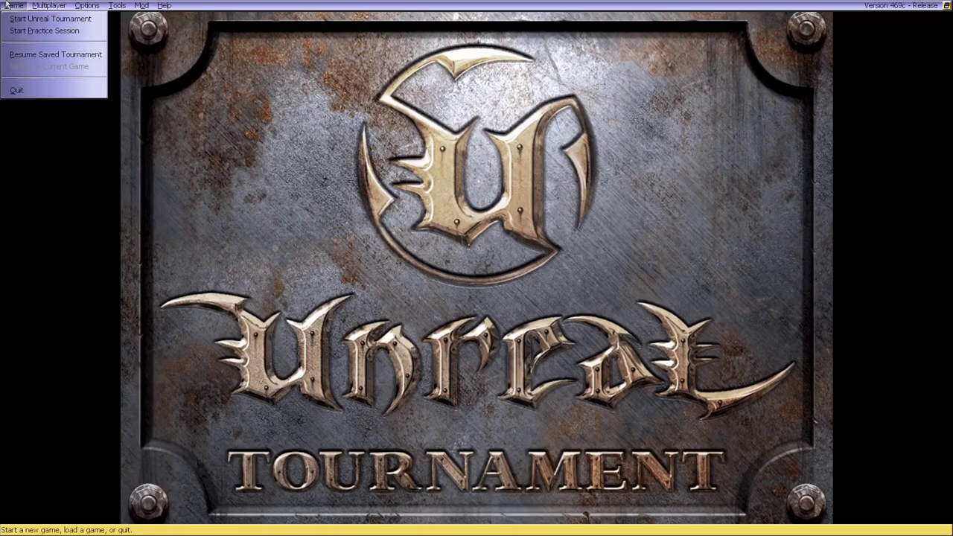
{"action": "left_click", "coordinate": [100, 18]}
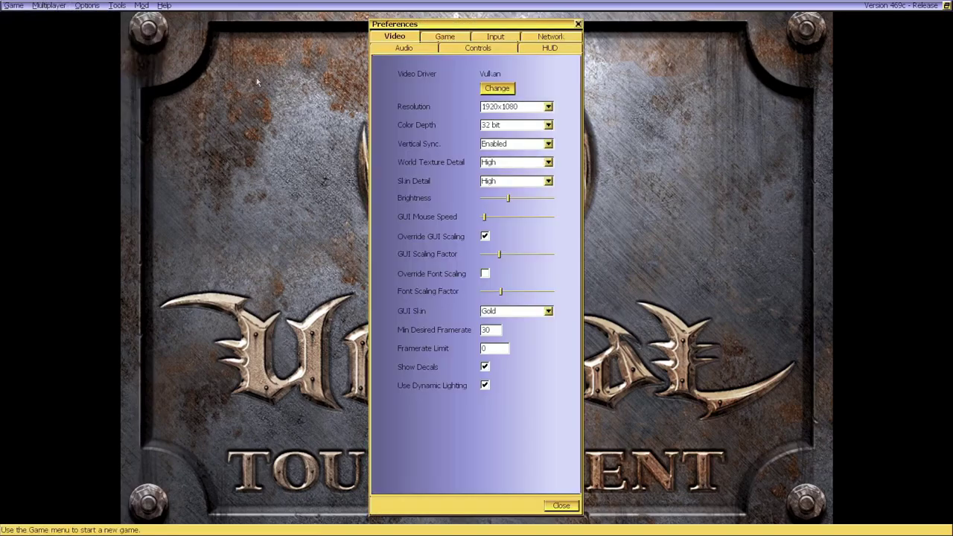
{"action": "left_click", "coordinate": [504, 90]}
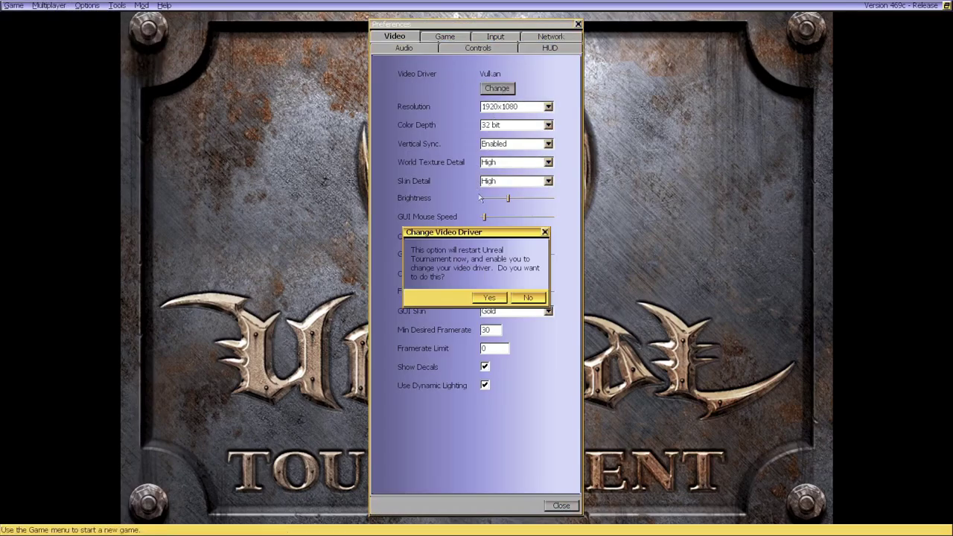
{"action": "left_click", "coordinate": [489, 298]}
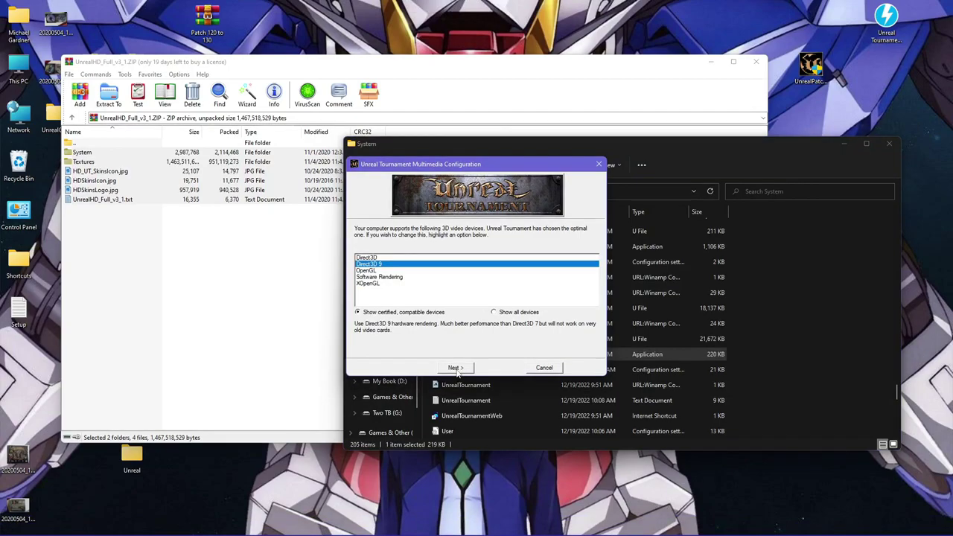
{"action": "left_click", "coordinate": [455, 368]}
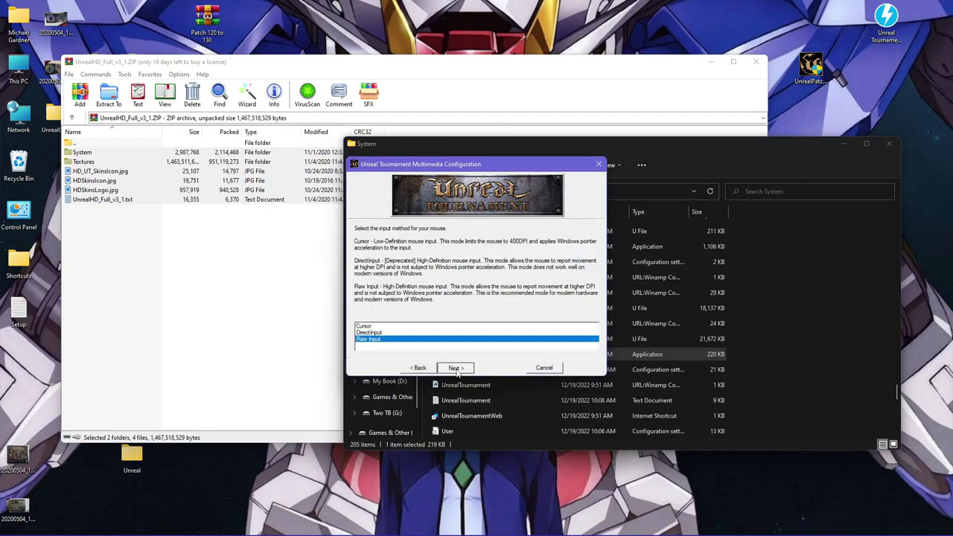
{"action": "left_click", "coordinate": [455, 369]}
{"action": "left_click", "coordinate": [457, 368]}
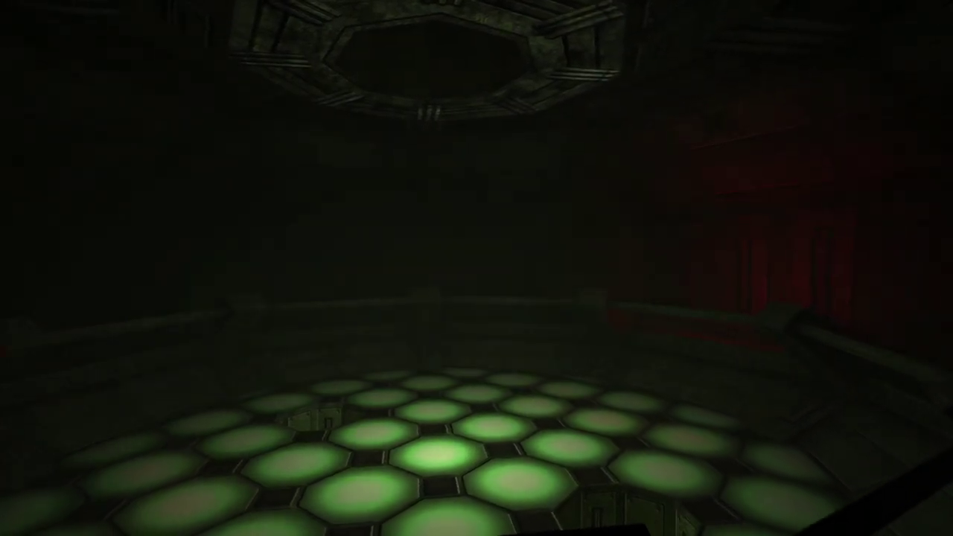
- Change the audio driver to OpenAL 3D in the game preferences and restart the game
{"action": "key", "text": "w"}
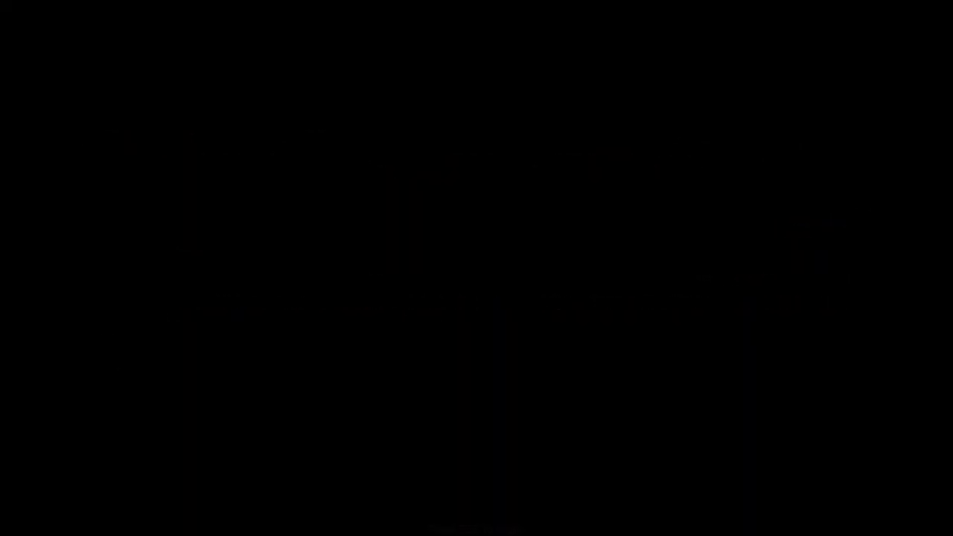
{"action": "key", "text": "Escape"}
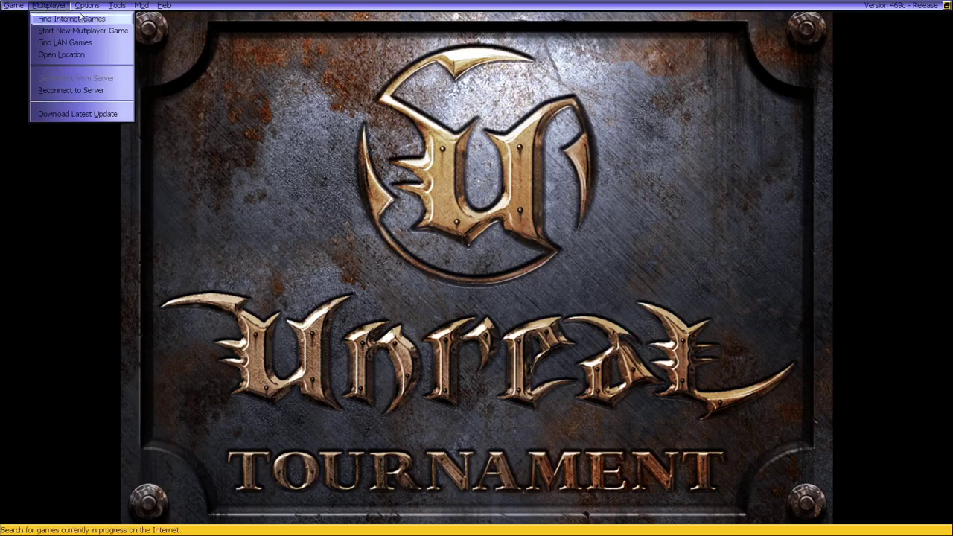
{"action": "left_click", "coordinate": [98, 19]}
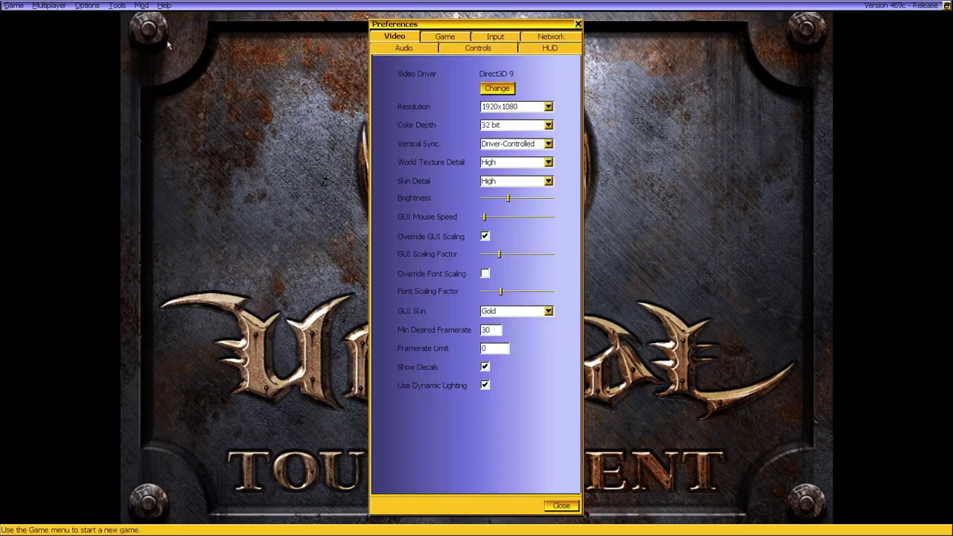
{"action": "left_click", "coordinate": [417, 48]}
{"action": "left_click", "coordinate": [504, 88]}
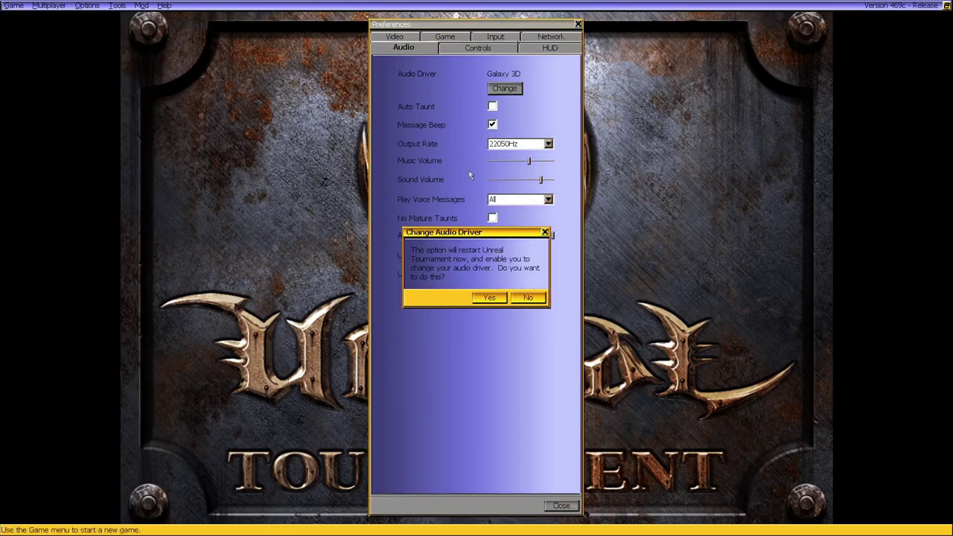
{"action": "left_click", "coordinate": [491, 299]}
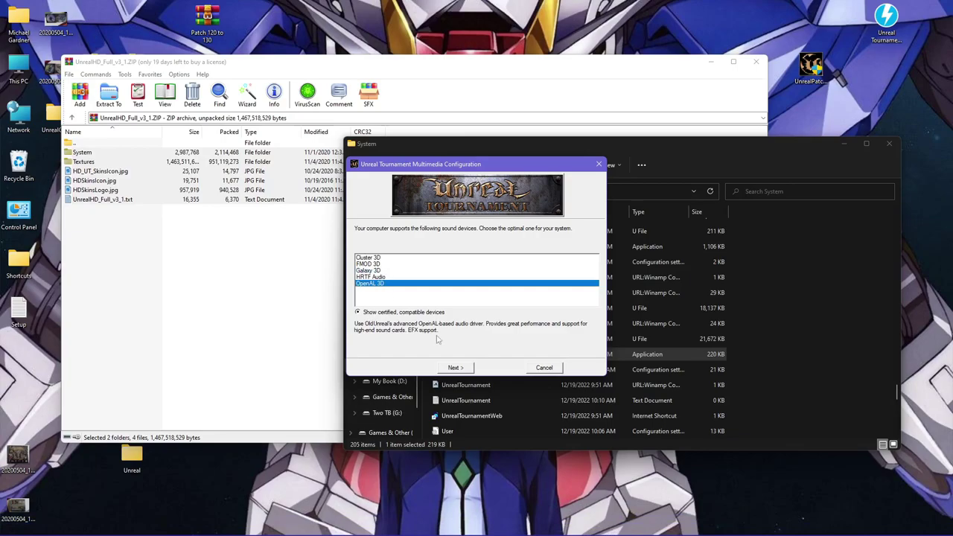
{"action": "left_click", "coordinate": [458, 368]}
{"action": "left_click", "coordinate": [456, 368]}
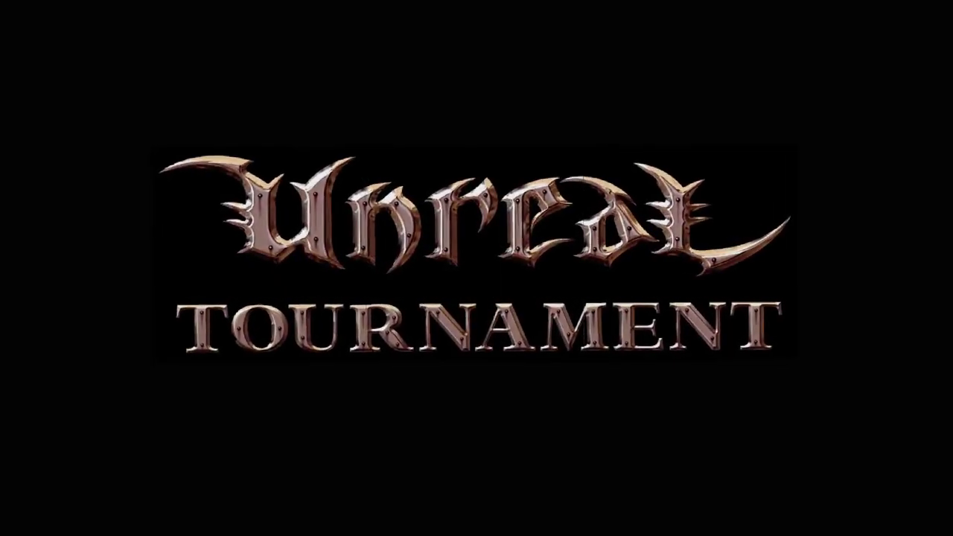
- Change the video driver to XOpenGL in the game preferences, complete the multimedia configuration and run the game
{"action": "left_click", "coordinate": [18, 6]}
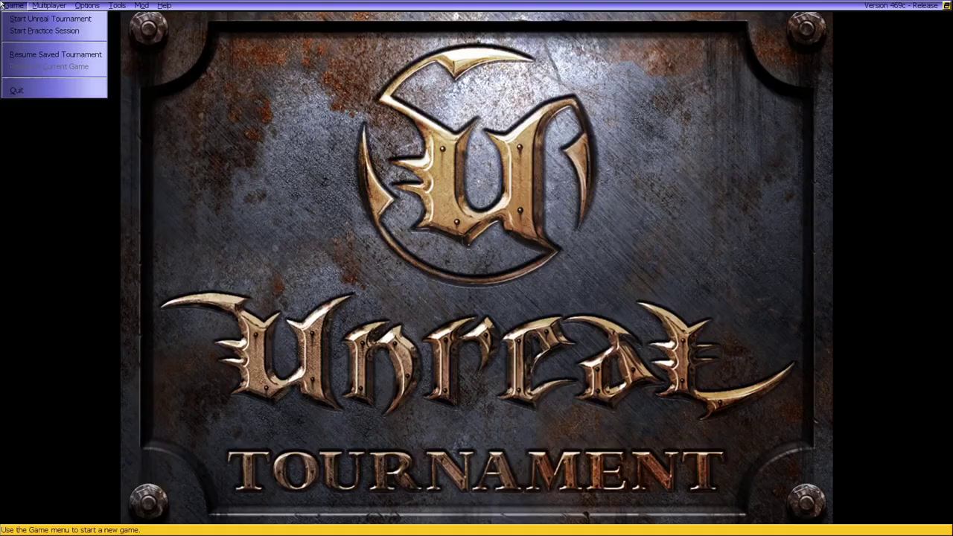
{"action": "mouse_move", "coordinate": [57, 9]}
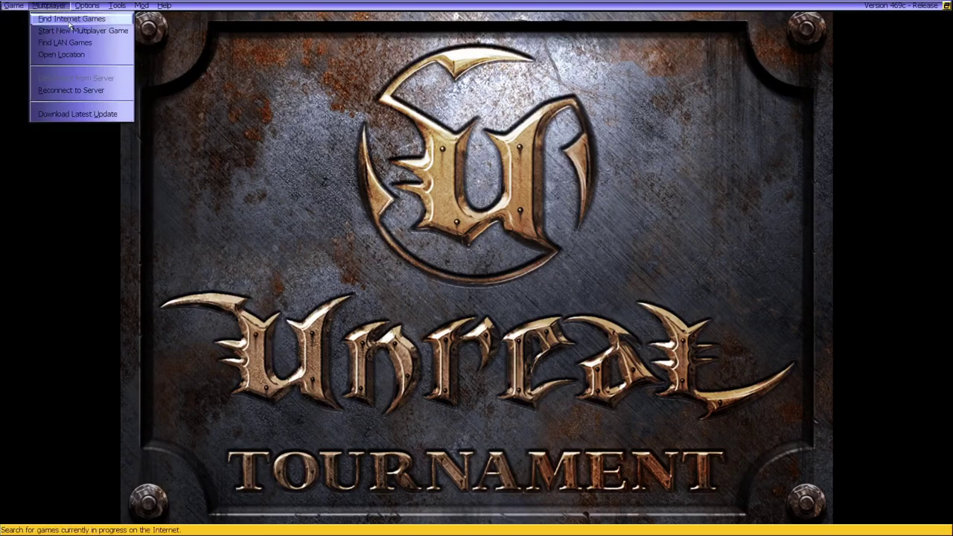
{"action": "left_click", "coordinate": [94, 19]}
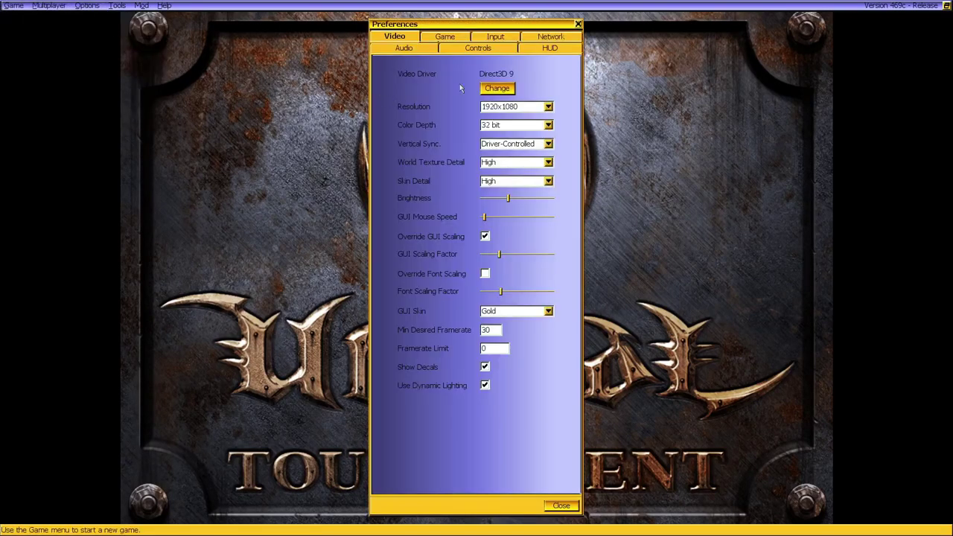
{"action": "left_click", "coordinate": [498, 89]}
{"action": "left_click", "coordinate": [489, 298]}
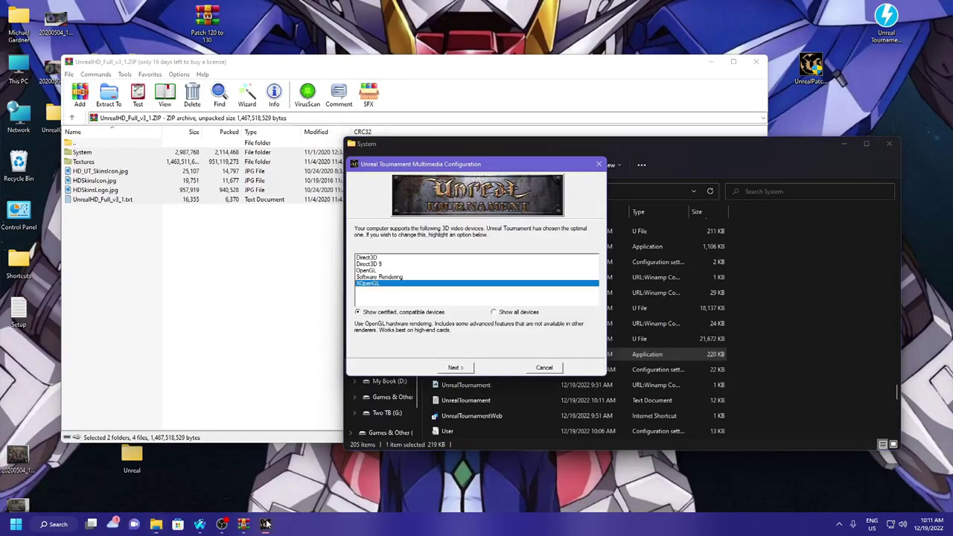
{"action": "left_click", "coordinate": [454, 368]}
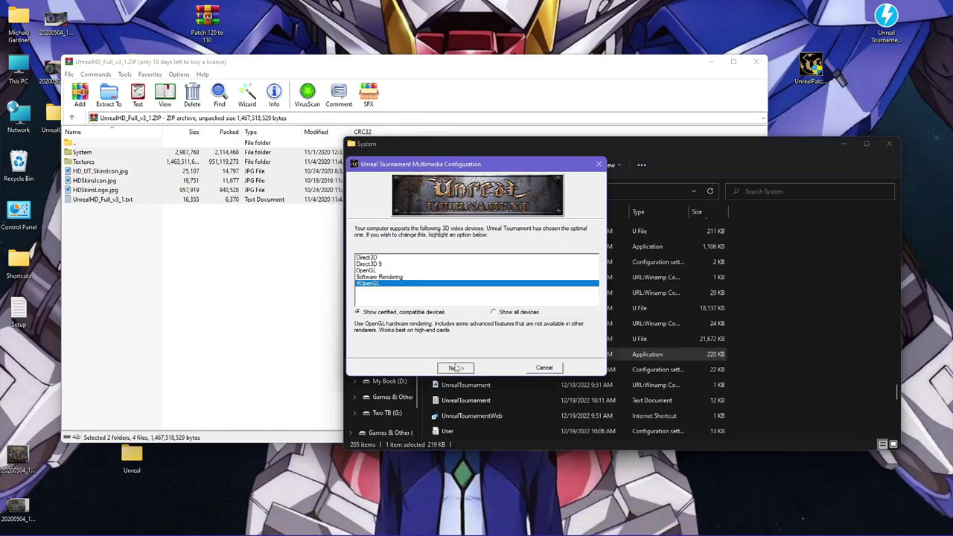
{"action": "left_click", "coordinate": [455, 368]}
{"action": "left_click", "coordinate": [455, 368]}
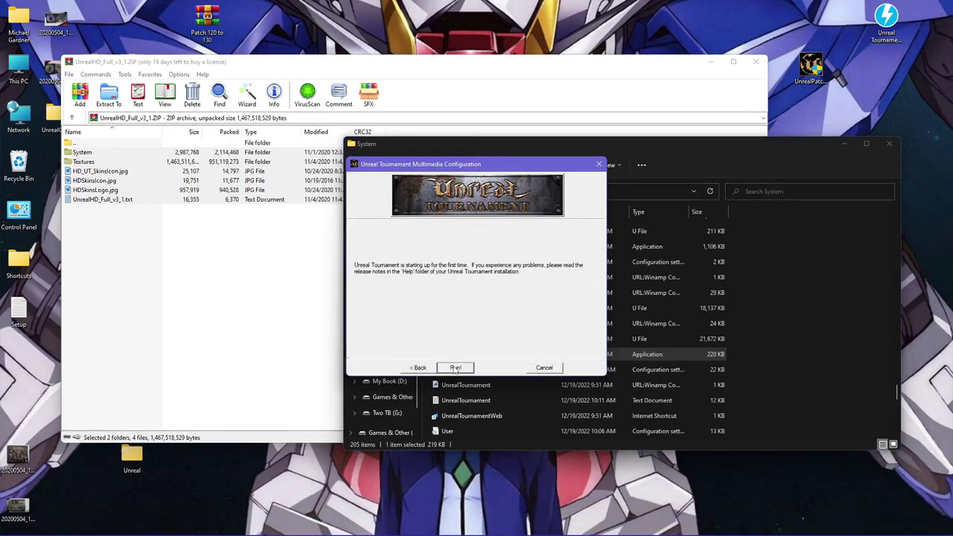
{"action": "left_click", "coordinate": [455, 368]}
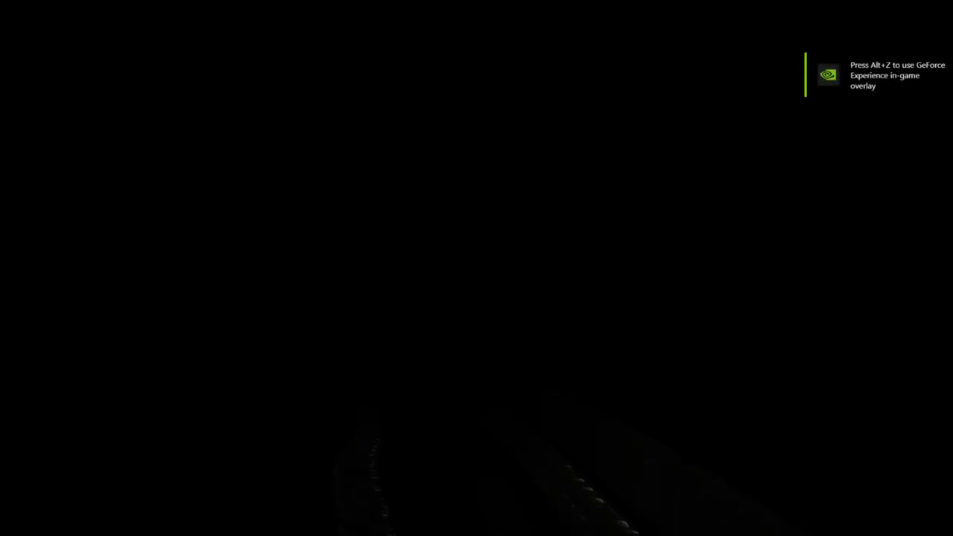
- Open the advanced options with the console command preferences and expand the XOpenGL section under Rendering
{"action": "key", "text": "Escape"}
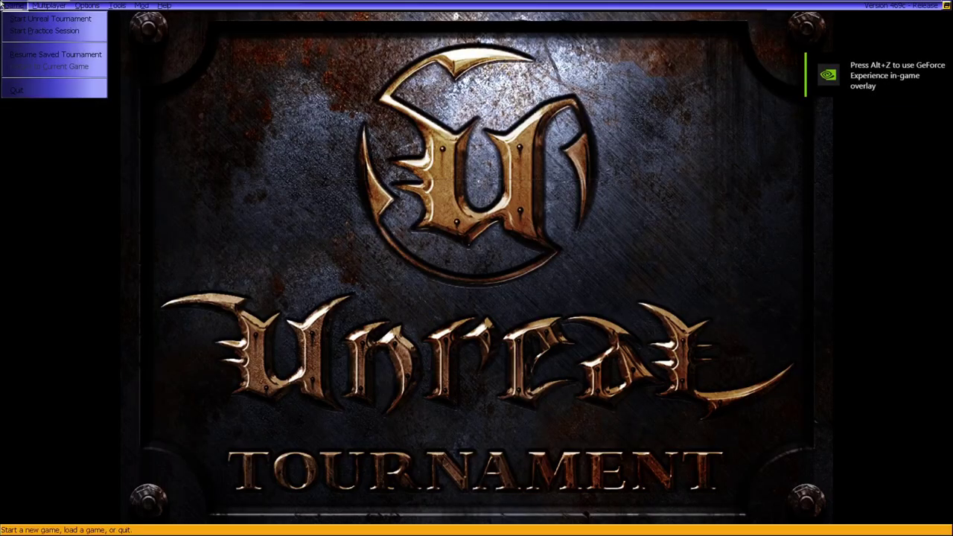
{"action": "key", "text": "grave"}
{"action": "type", "text": "preferences"}
{"action": "key", "text": "Return"}
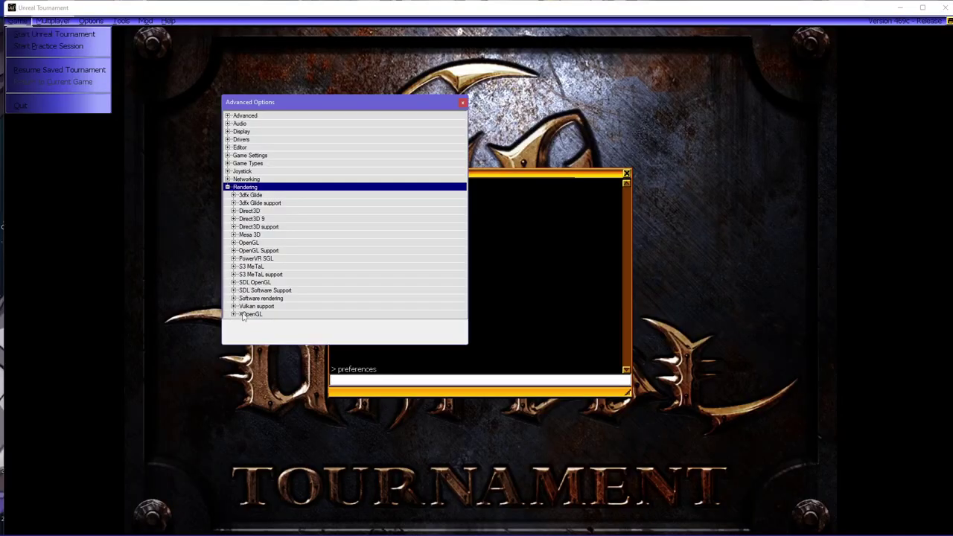
{"action": "double_click", "coordinate": [246, 315]}
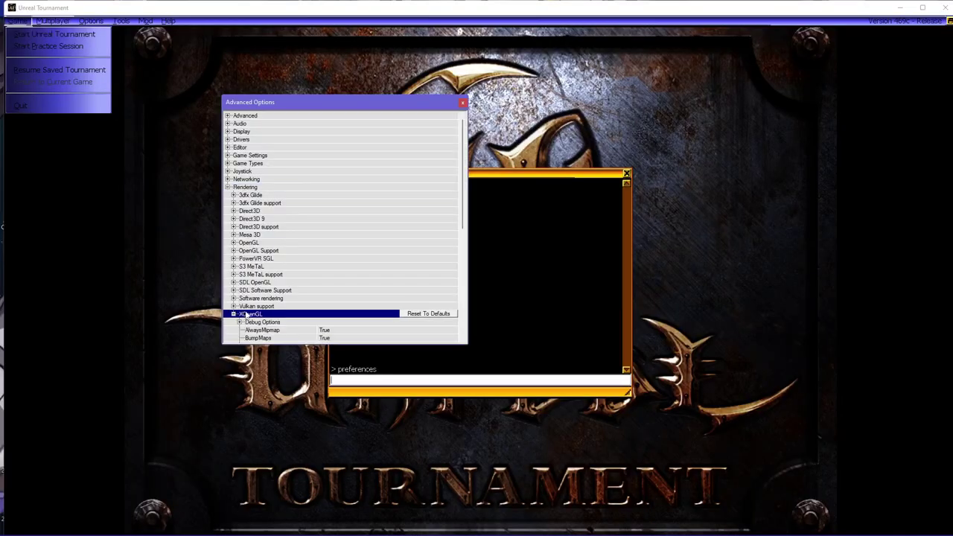
- Review the XOpenGL options, set ParallaxVersion to Disabled, and reset the whole section to its defaults
{"action": "scroll", "coordinate": [309, 300], "scroll_direction": "down", "scroll_amount": 4}
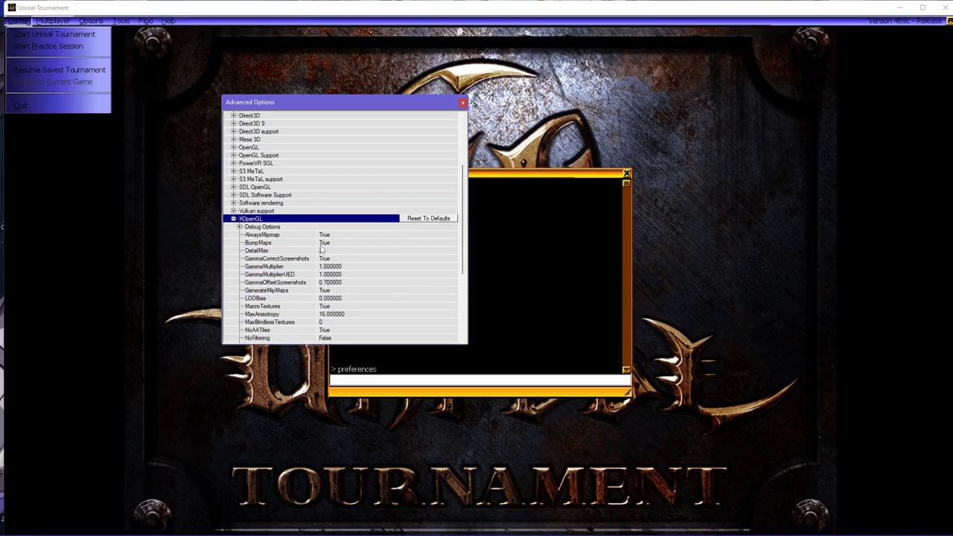
{"action": "scroll", "coordinate": [321, 251], "scroll_direction": "down", "scroll_amount": 1}
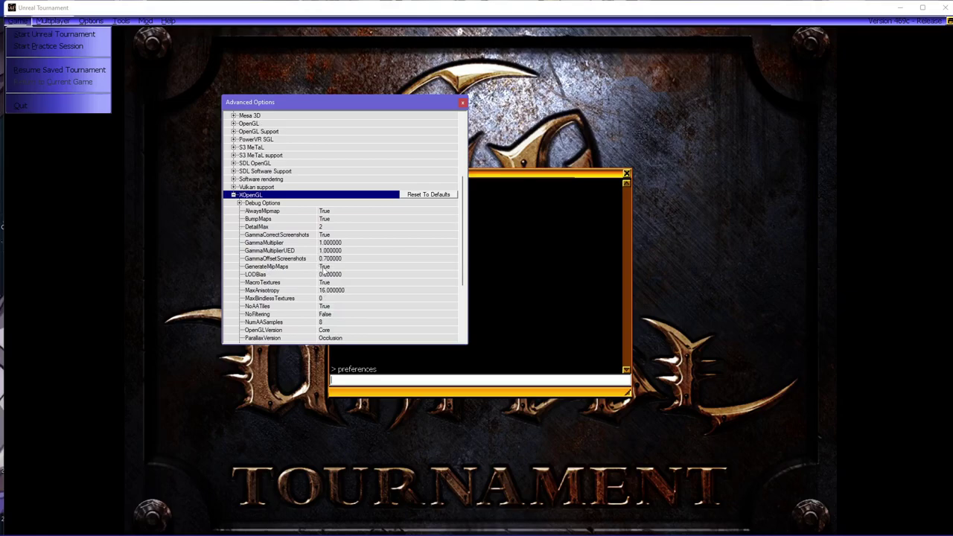
{"action": "scroll", "coordinate": [322, 274], "scroll_direction": "down", "scroll_amount": 2}
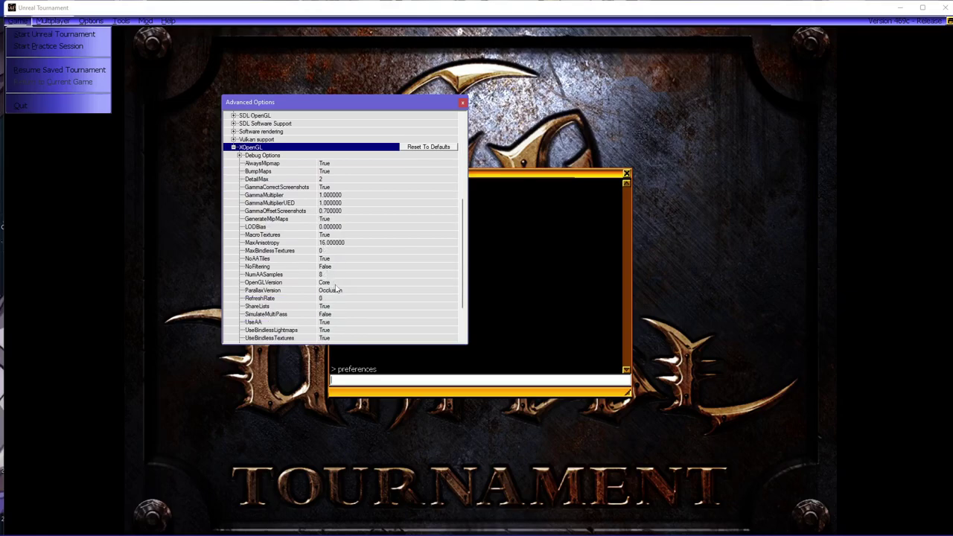
{"action": "scroll", "coordinate": [326, 304], "scroll_direction": "down", "scroll_amount": 2}
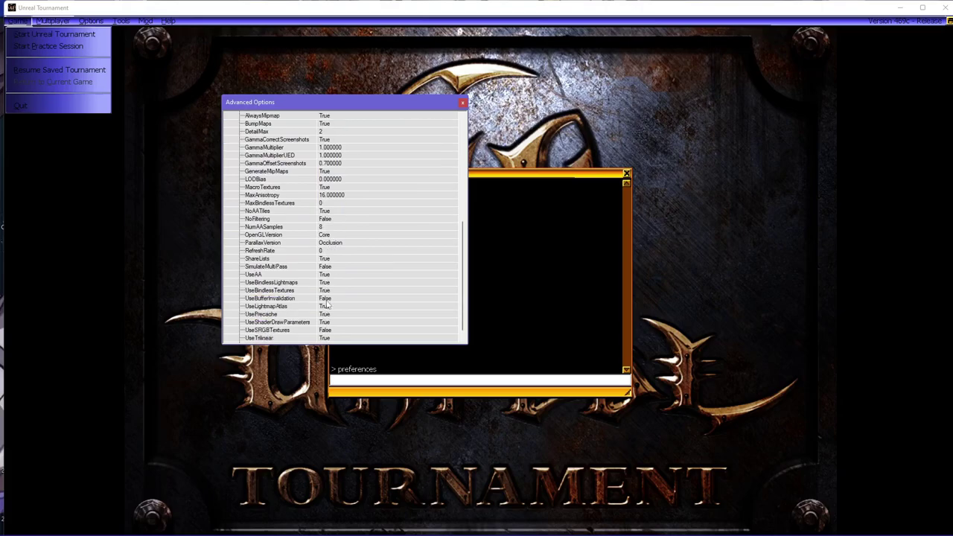
{"action": "scroll", "coordinate": [326, 304], "scroll_direction": "down", "scroll_amount": 1}
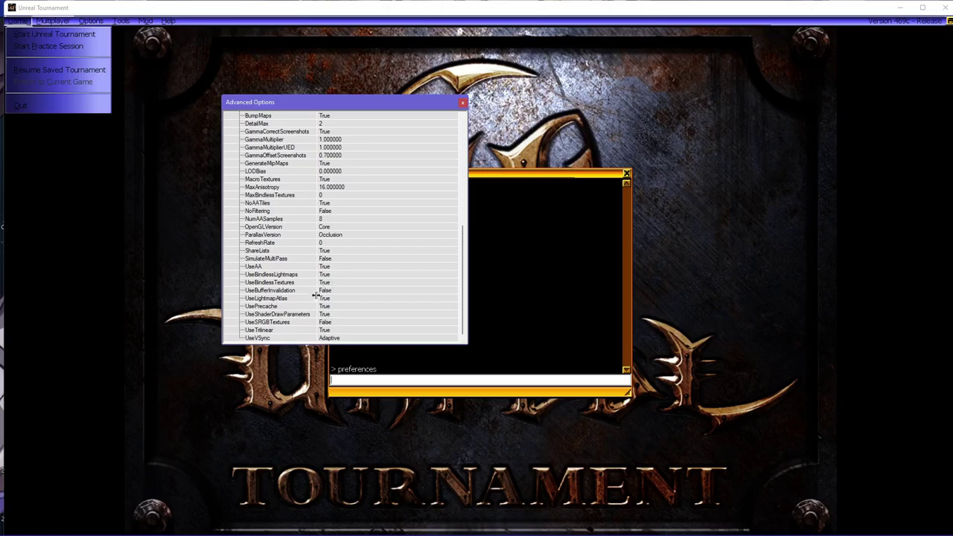
{"action": "double_click", "coordinate": [329, 237]}
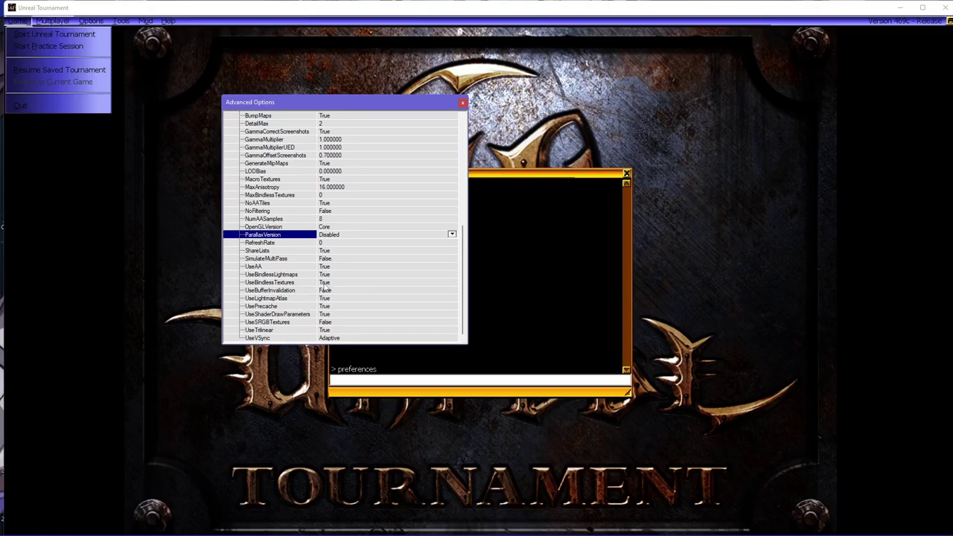
{"action": "scroll", "coordinate": [356, 254], "scroll_direction": "up", "scroll_amount": 1}
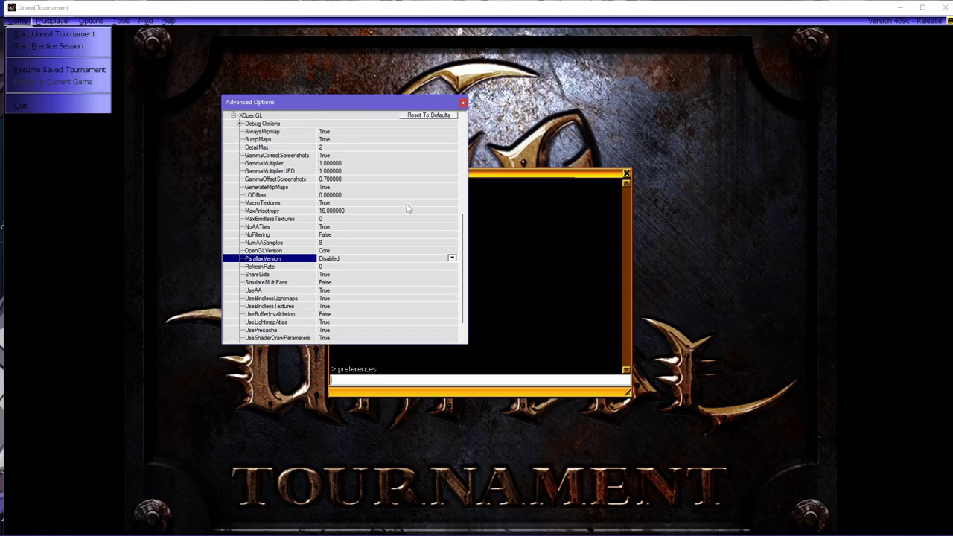
{"action": "left_click", "coordinate": [428, 115]}
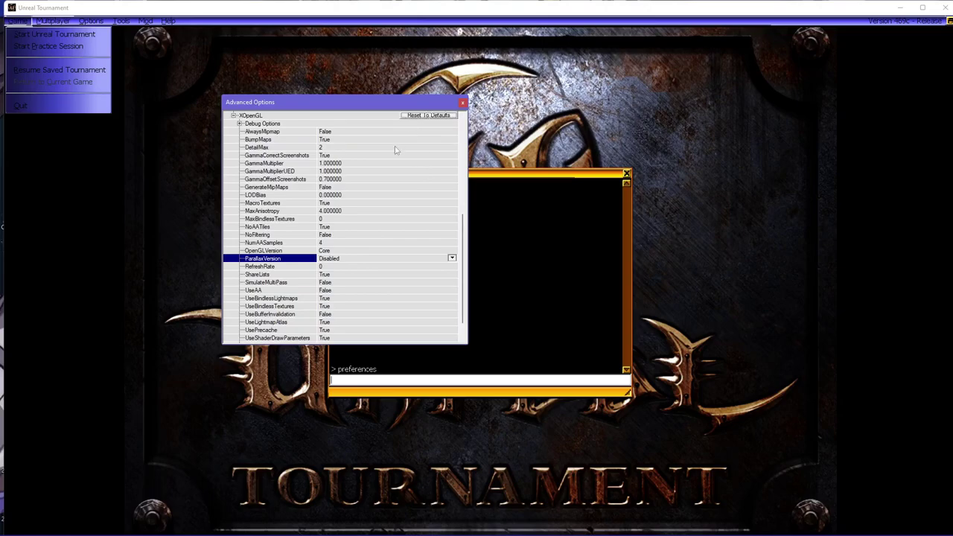
- Set the XOpenGL options NumAASamples to 8 and MaxAnisotropy to 16
{"action": "left_click", "coordinate": [323, 242]}
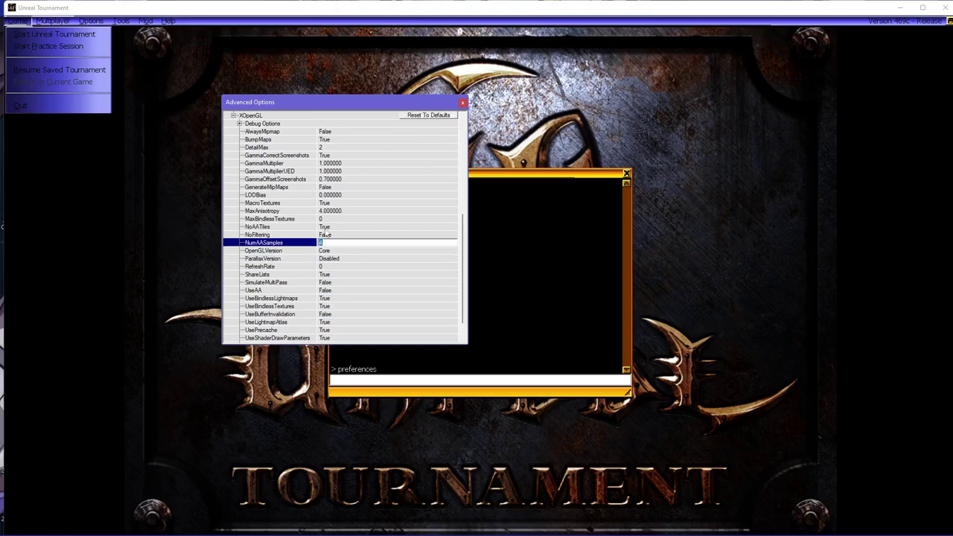
{"action": "left_click", "coordinate": [321, 211]}
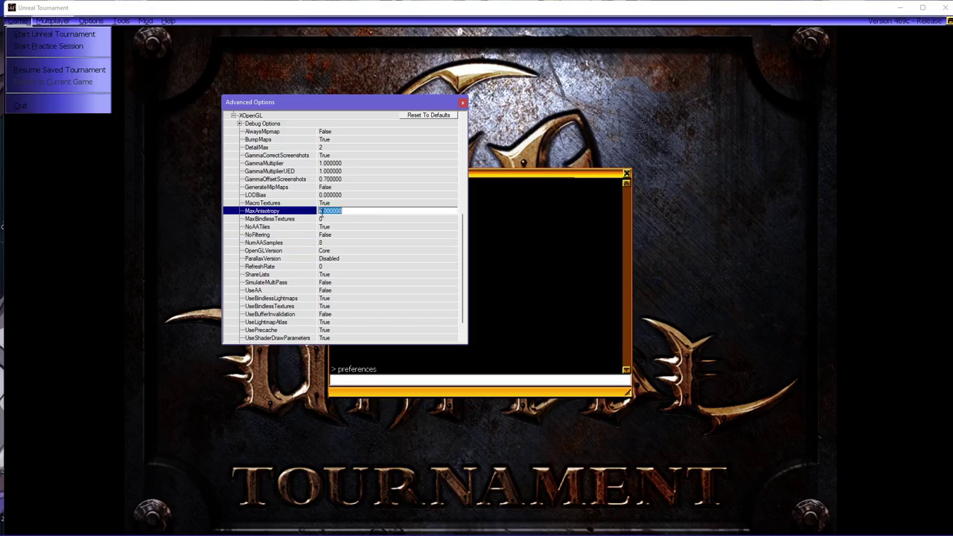
{"action": "key", "text": "End"}
{"action": "left_click", "coordinate": [360, 203]}
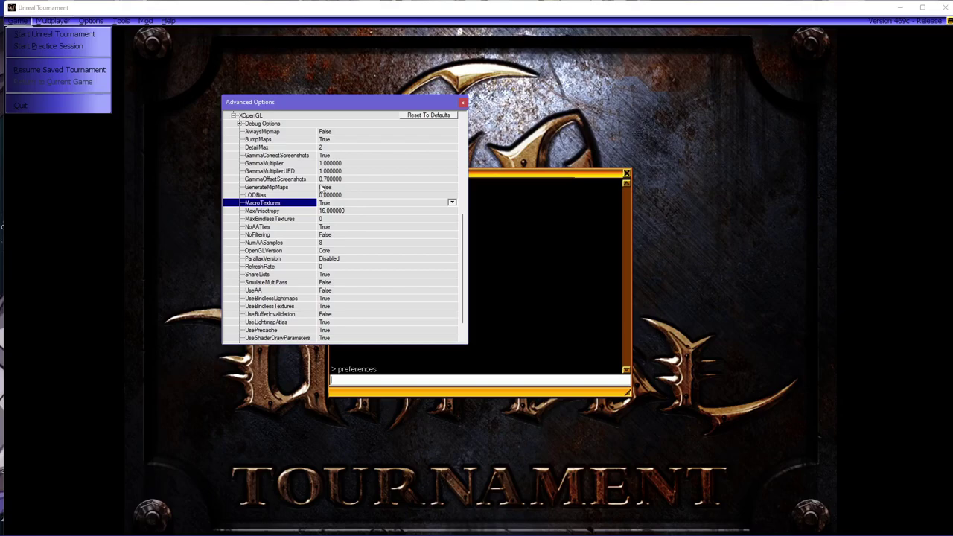
- Set the XOpenGL options AlwaysMipmap and UseAA to True, and quit the game
{"action": "double_click", "coordinate": [325, 131]}
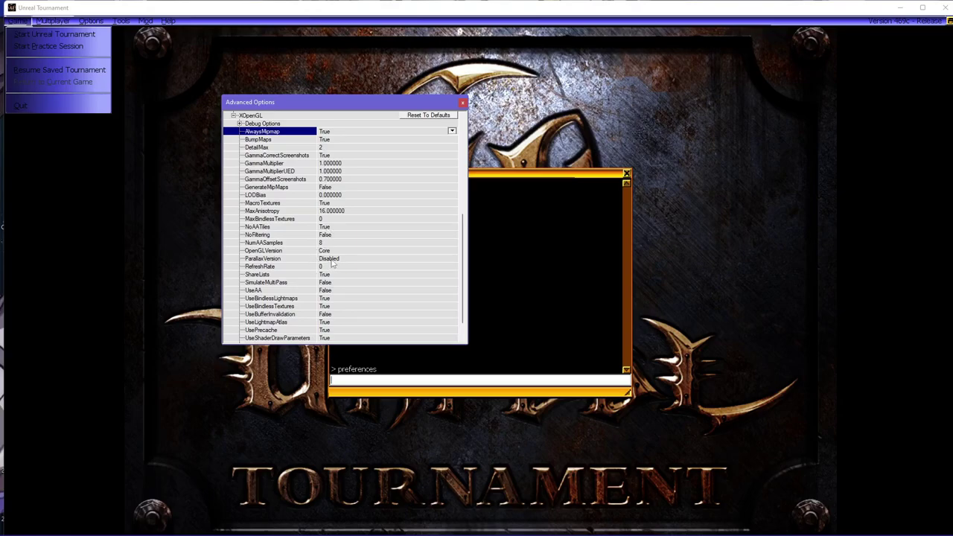
{"action": "scroll", "coordinate": [327, 274], "scroll_direction": "down", "scroll_amount": 1}
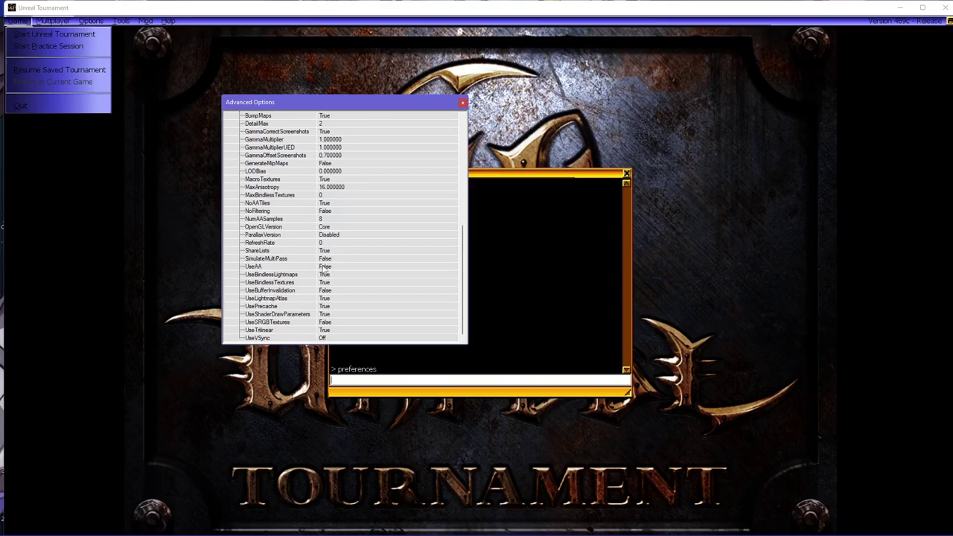
{"action": "left_click", "coordinate": [324, 268]}
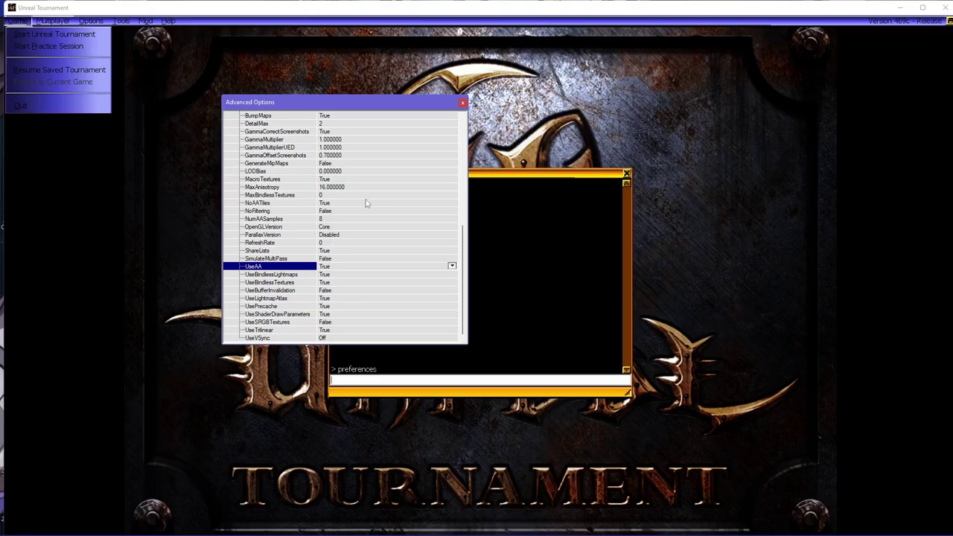
{"action": "left_click", "coordinate": [463, 105]}
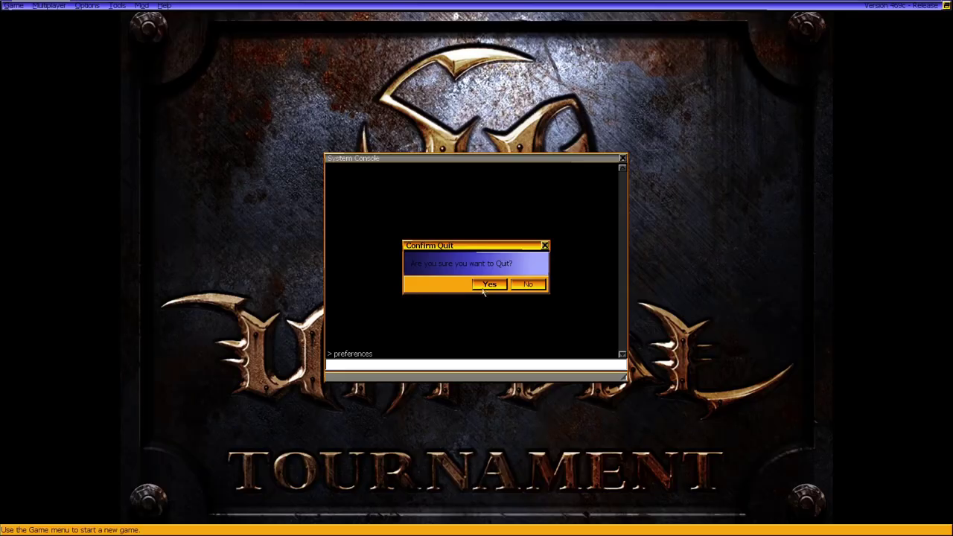
{"action": "left_click", "coordinate": [490, 283]}
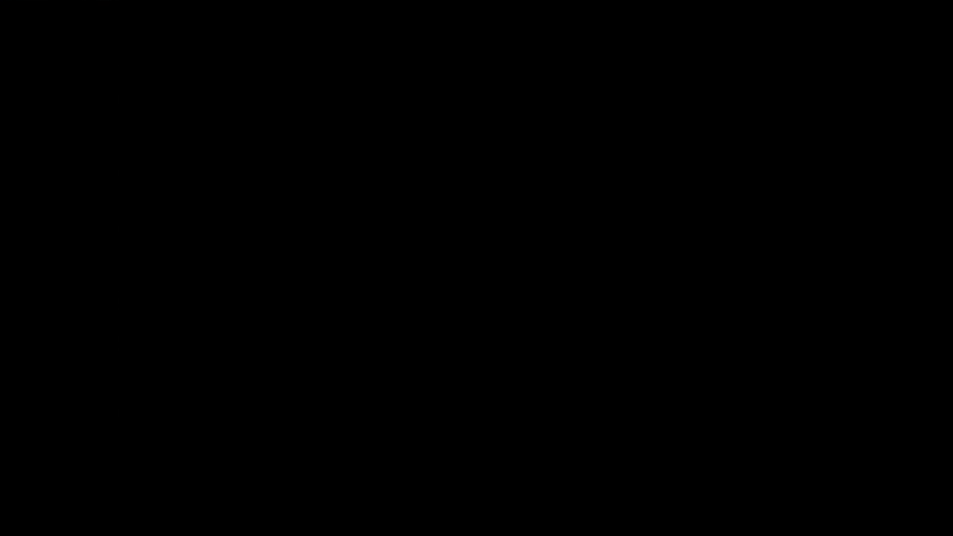
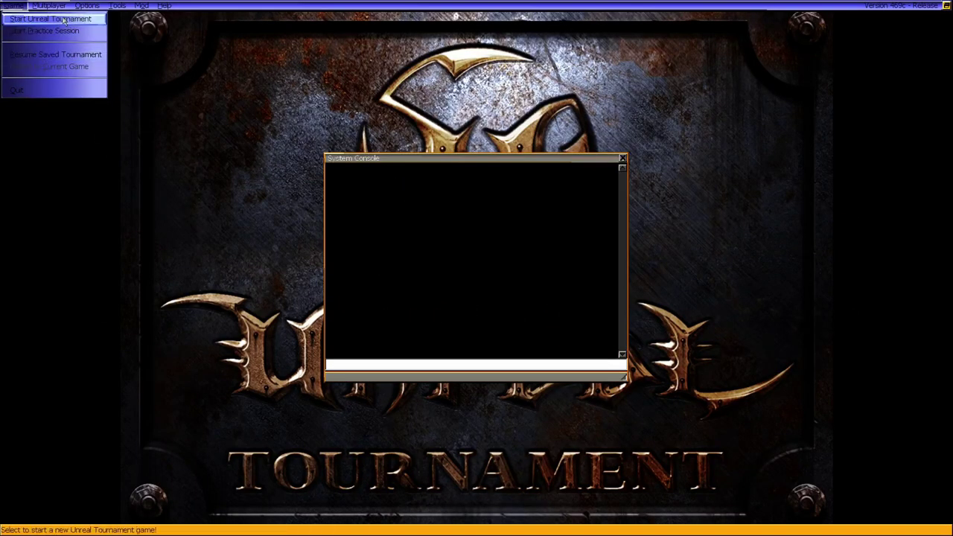
- Start a new Unreal Tournament game, accept going to Player Setup instead, and replace the default player name with a nickname
{"action": "left_click", "coordinate": [53, 17]}
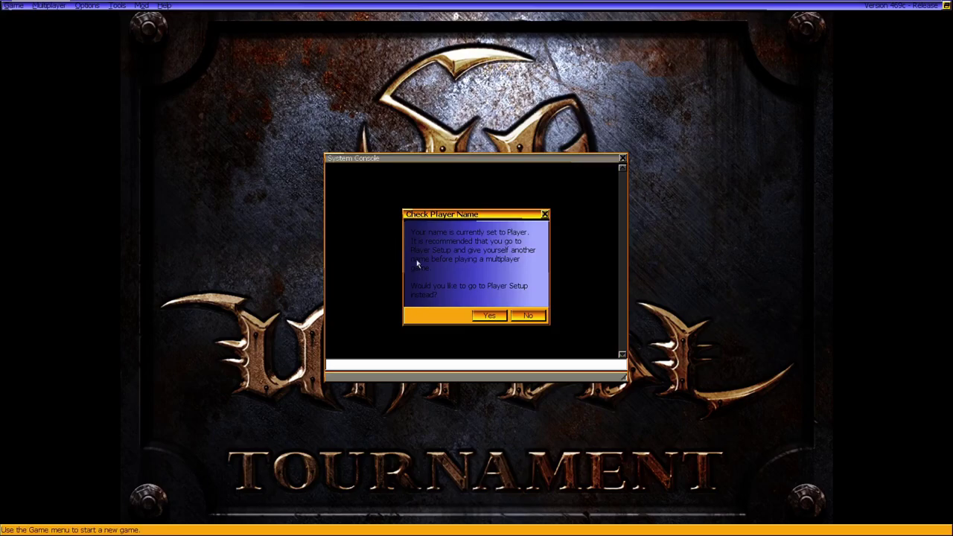
{"action": "left_click", "coordinate": [489, 316]}
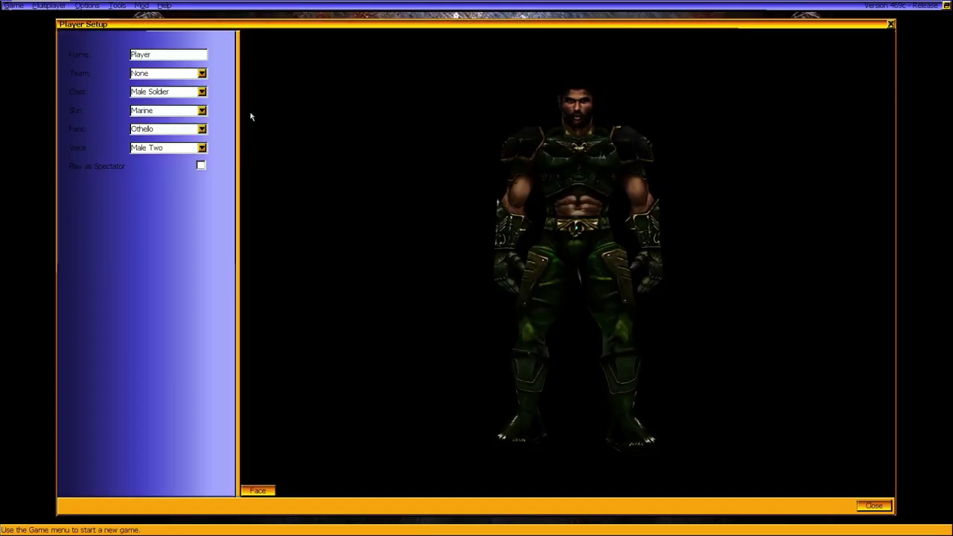
{"action": "left_click", "coordinate": [167, 57]}
{"action": "type", "text": "Icarios"}
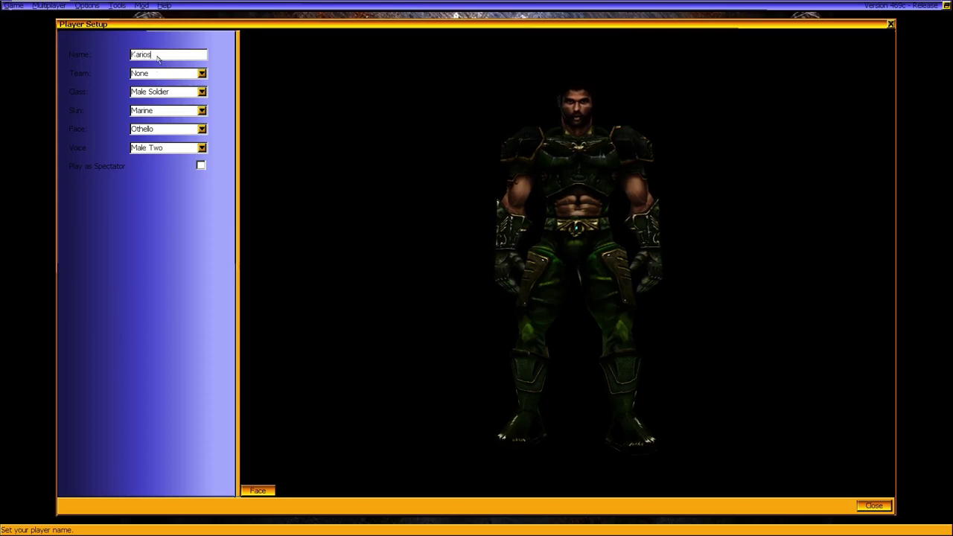
- Set the player's class to Female Soldier and the skin to Soldier, and close Player Setup
{"action": "left_click", "coordinate": [167, 92]}
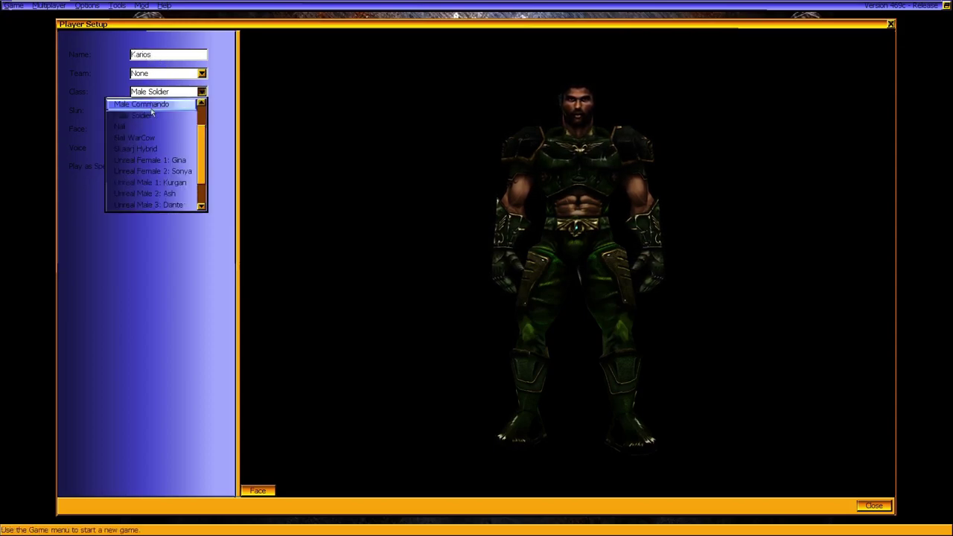
{"action": "scroll", "coordinate": [151, 134], "scroll_direction": "down", "scroll_amount": 2}
{"action": "scroll", "coordinate": [156, 137], "scroll_direction": "up", "scroll_amount": 5}
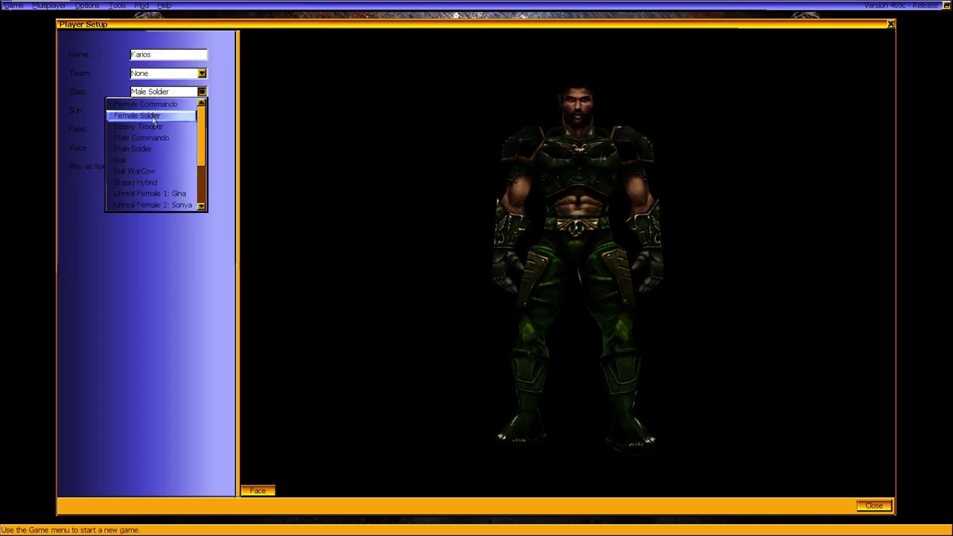
{"action": "left_click", "coordinate": [153, 117]}
{"action": "left_click", "coordinate": [159, 111]}
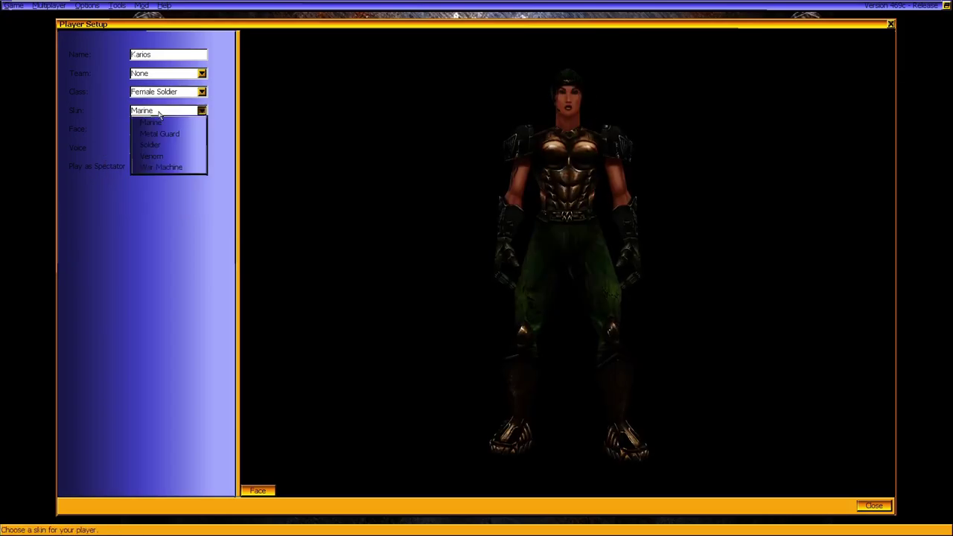
{"action": "left_click", "coordinate": [151, 144]}
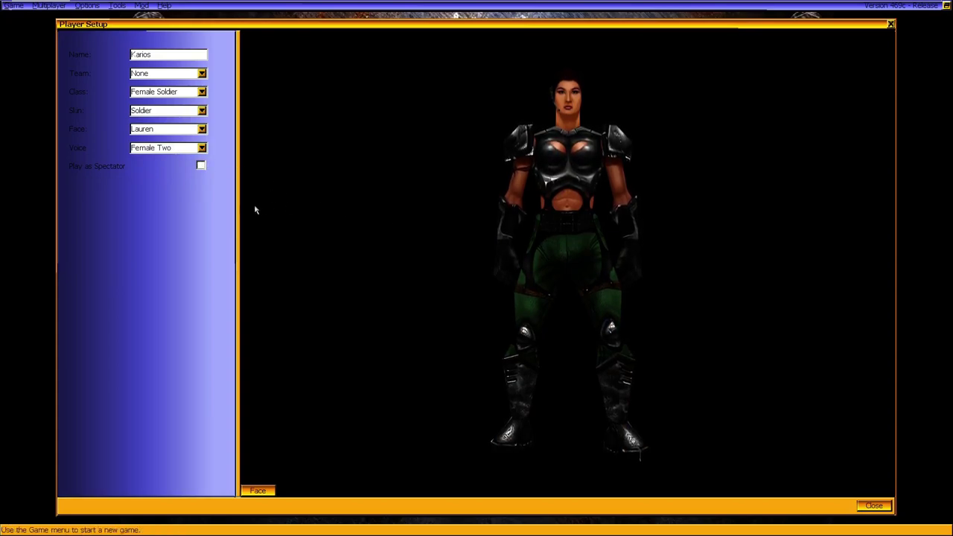
{"action": "left_click", "coordinate": [867, 506]}
{"action": "key", "text": "grave"}
- Go to Network Settings when finding Internet games and set the Internet Connection to Cable, xDSL
{"action": "left_click", "coordinate": [49, 6]}
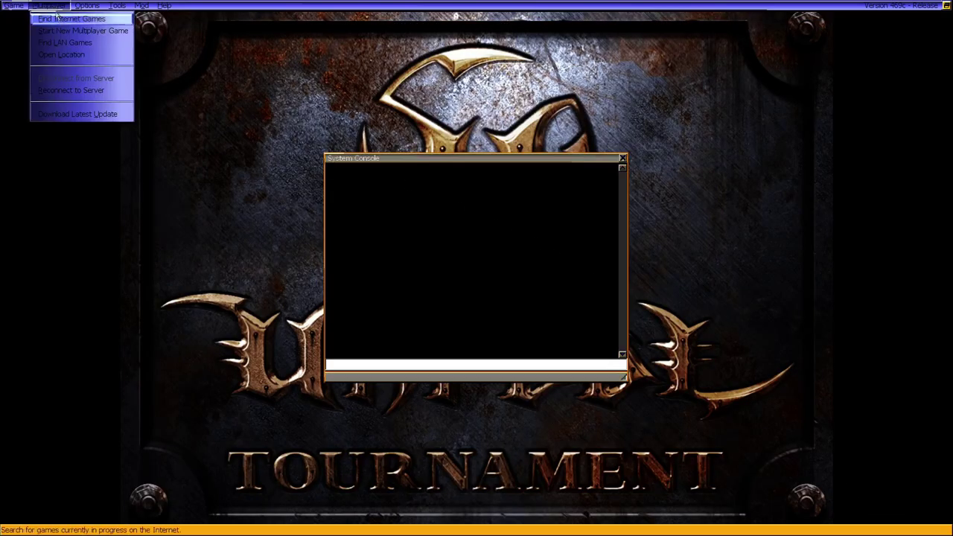
{"action": "left_click", "coordinate": [61, 21]}
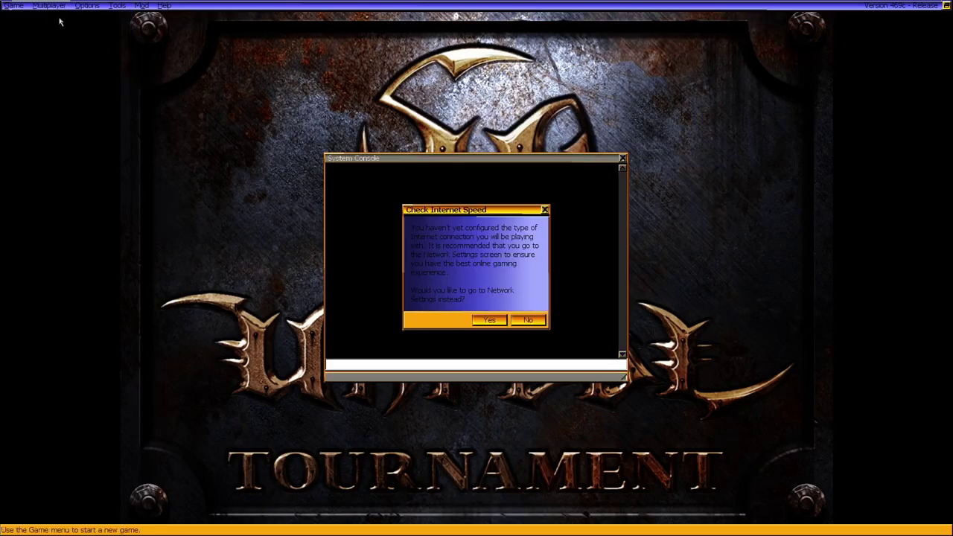
{"action": "left_click", "coordinate": [490, 319]}
{"action": "left_click", "coordinate": [492, 76]}
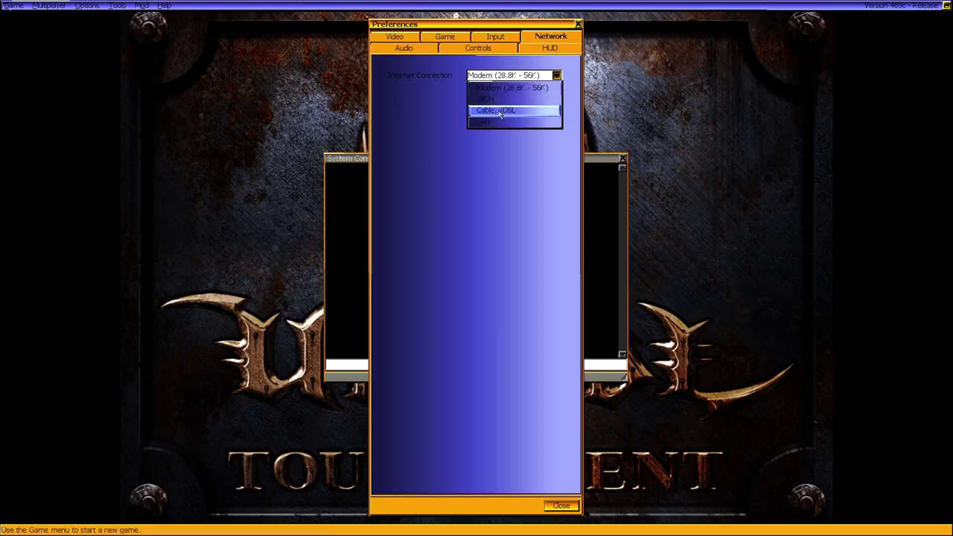
{"action": "left_click", "coordinate": [502, 111]}
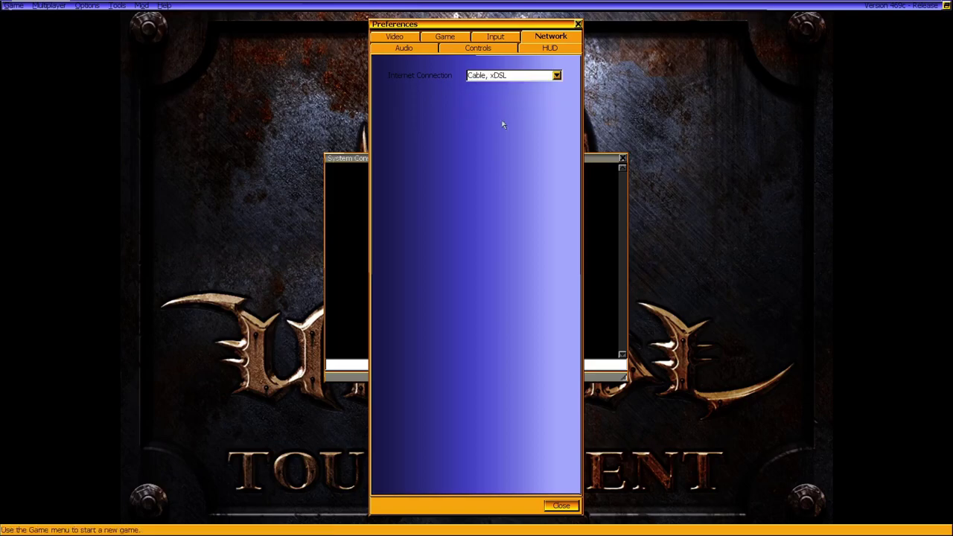
{"action": "left_click", "coordinate": [561, 507]}
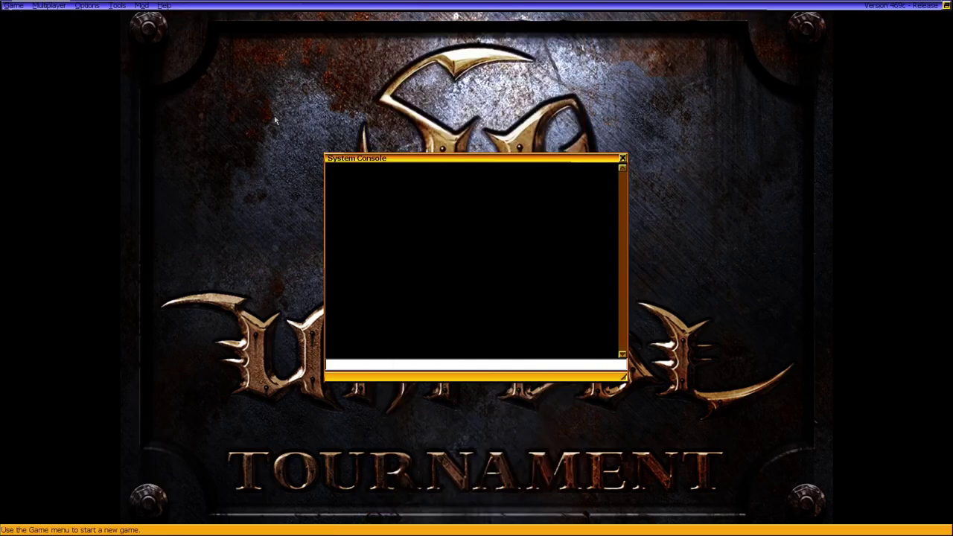
- Find Internet games and join the Clan {DOU} Freestyle Sniper Server from the Deathmatch servers
{"action": "left_click", "coordinate": [51, 7]}
{"action": "left_click", "coordinate": [67, 19]}
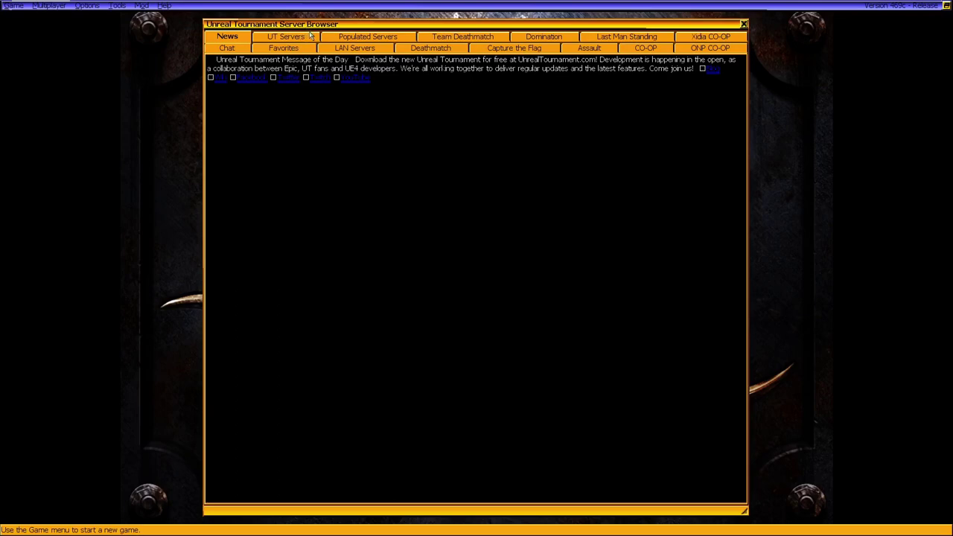
{"action": "left_click", "coordinate": [301, 40]}
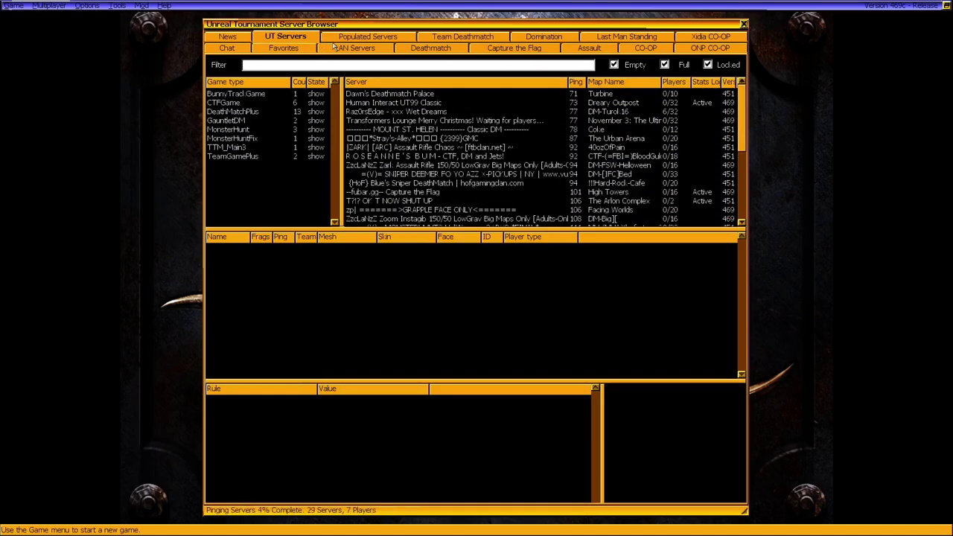
{"action": "left_click", "coordinate": [419, 51]}
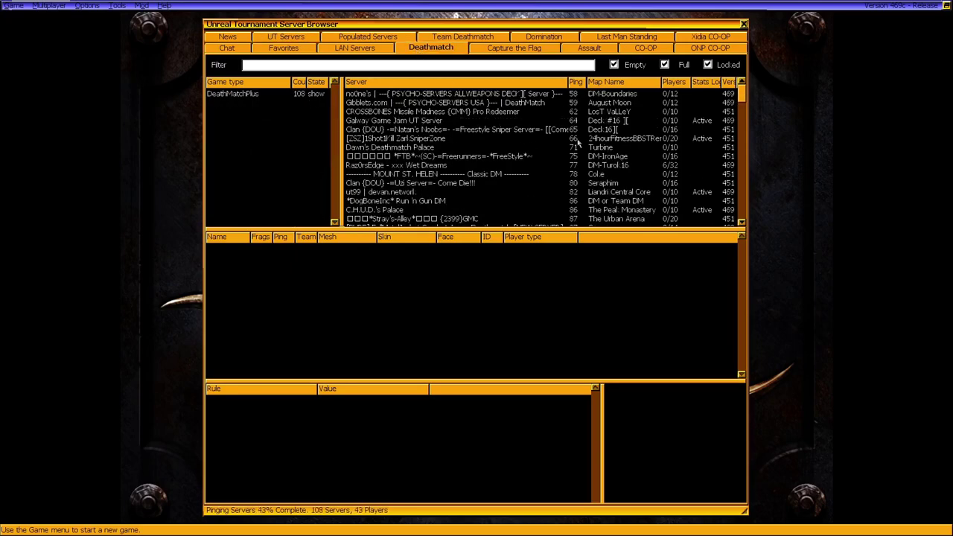
{"action": "left_click", "coordinate": [615, 130]}
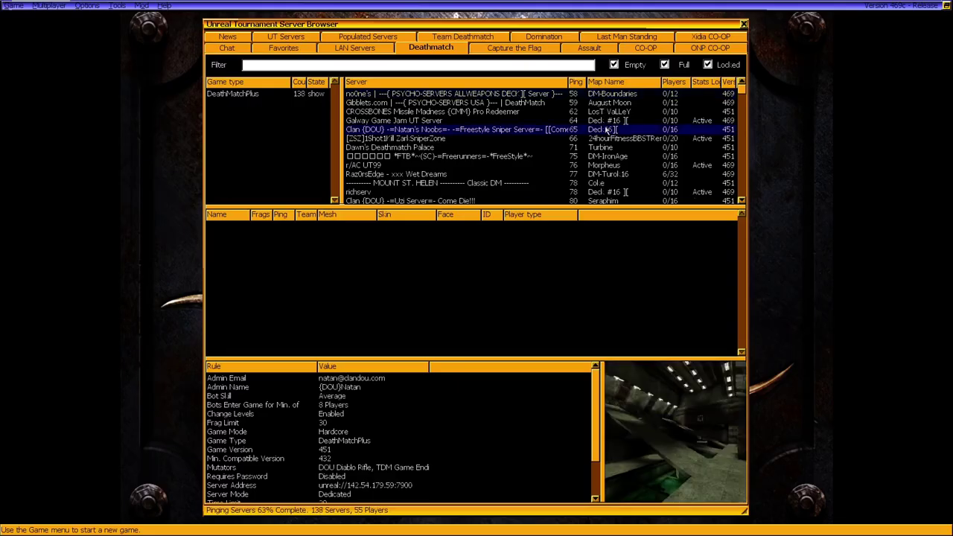
{"action": "double_click", "coordinate": [608, 131]}
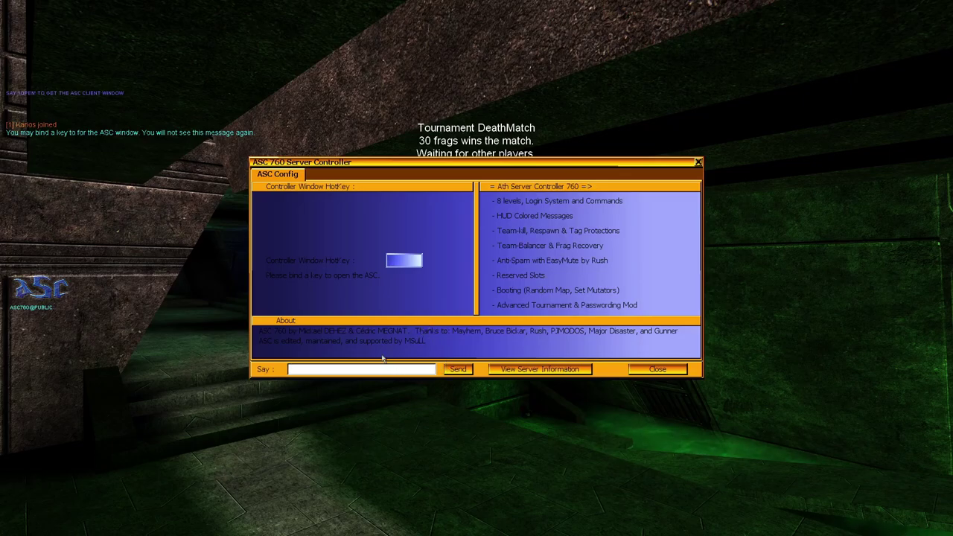
- Send the chat message "hello" from the ASC 760 Server Controller window and close it
{"action": "type", "text": "hello"}
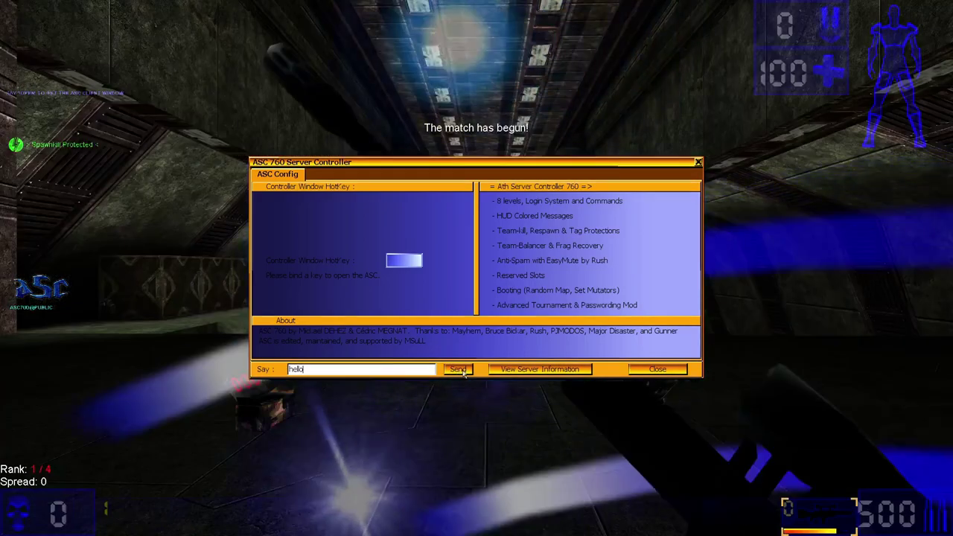
{"action": "left_click", "coordinate": [458, 369]}
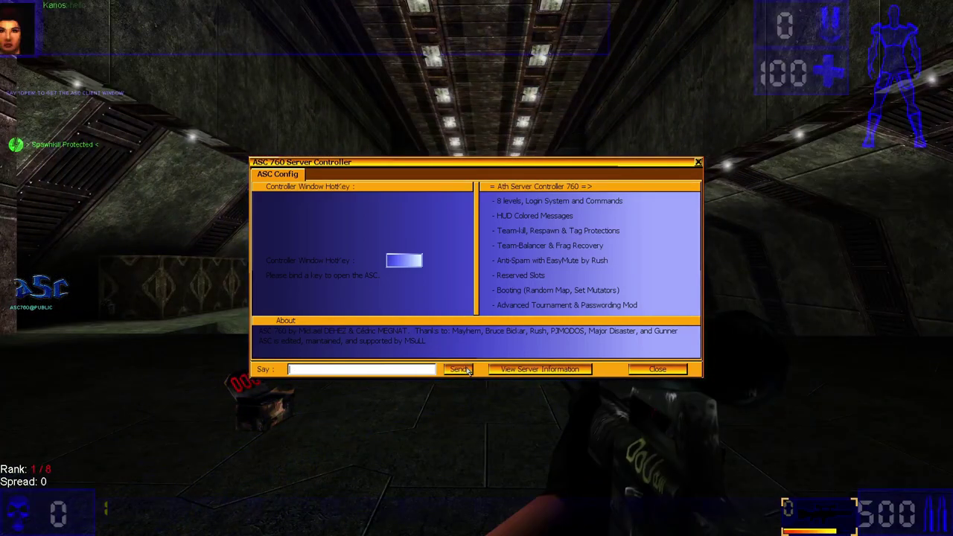
{"action": "left_click", "coordinate": [657, 369]}
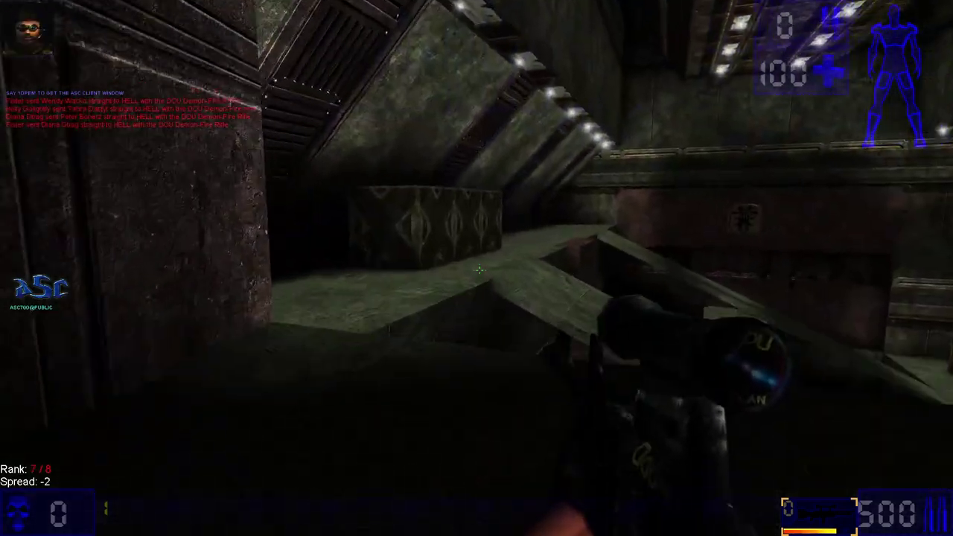
- Advance through the Deck 16 arena and frag two opponents with the DOU Demon-Fire Rifle
{"action": "left_click", "coordinate": [479, 271]}
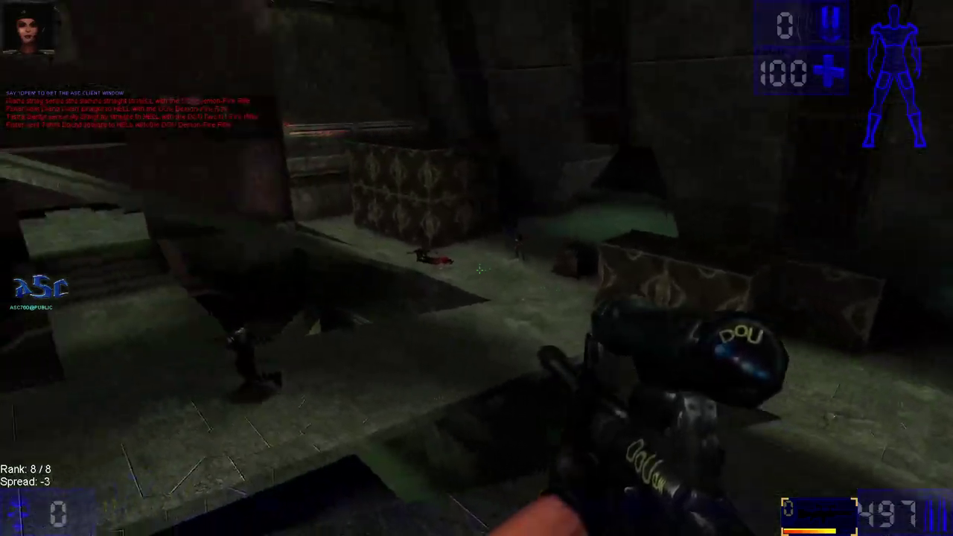
{"action": "left_click_drag", "start_coordinate": [480, 270], "coordinate": [480, 270]}
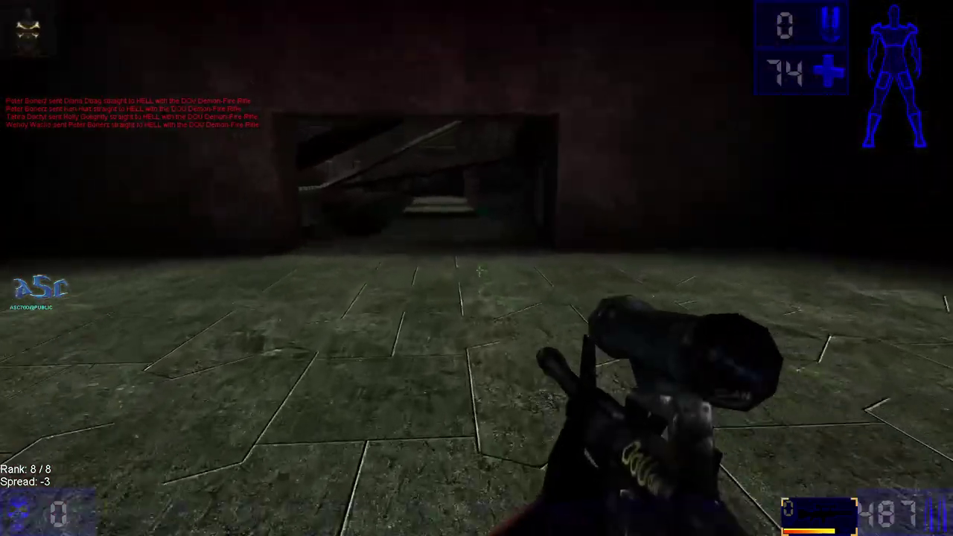
{"action": "key", "text": "w"}
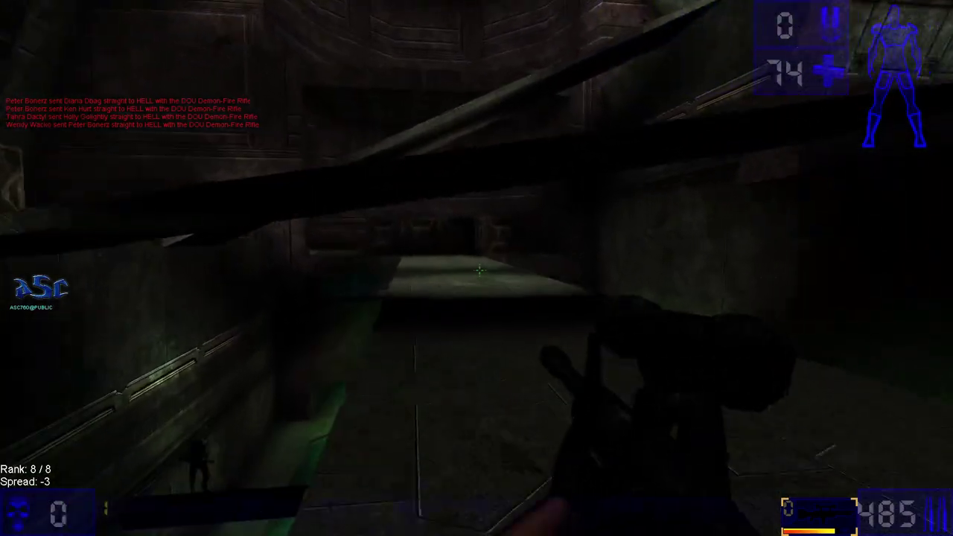
{"action": "key", "text": "w"}
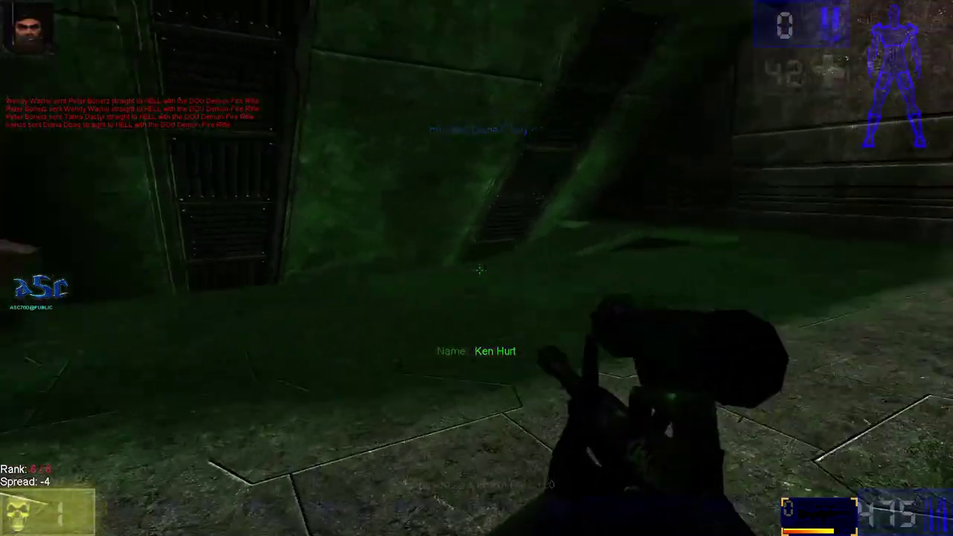
{"action": "left_click", "coordinate": [480, 270]}
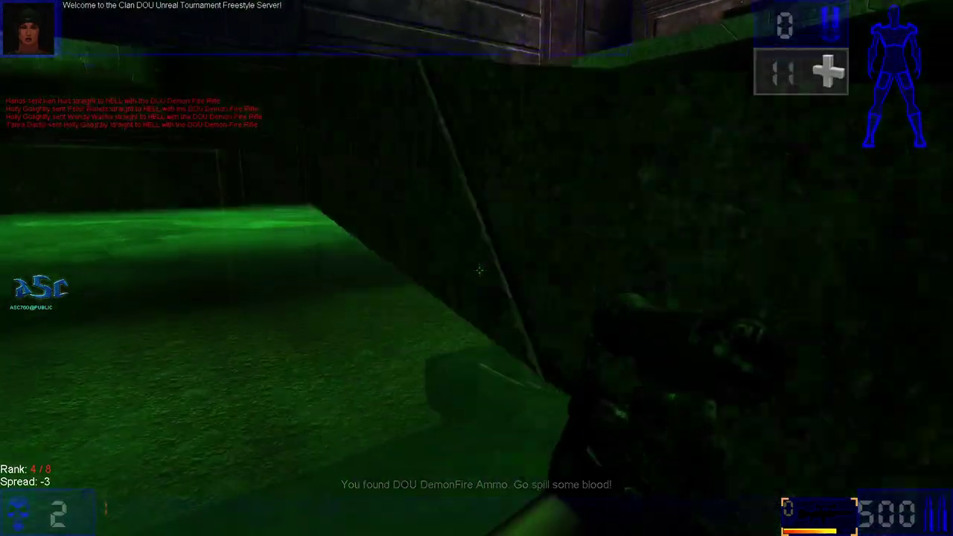
- Respawn after the death in the slime area and advance past the stacked crates
{"action": "left_click", "coordinate": [480, 270]}
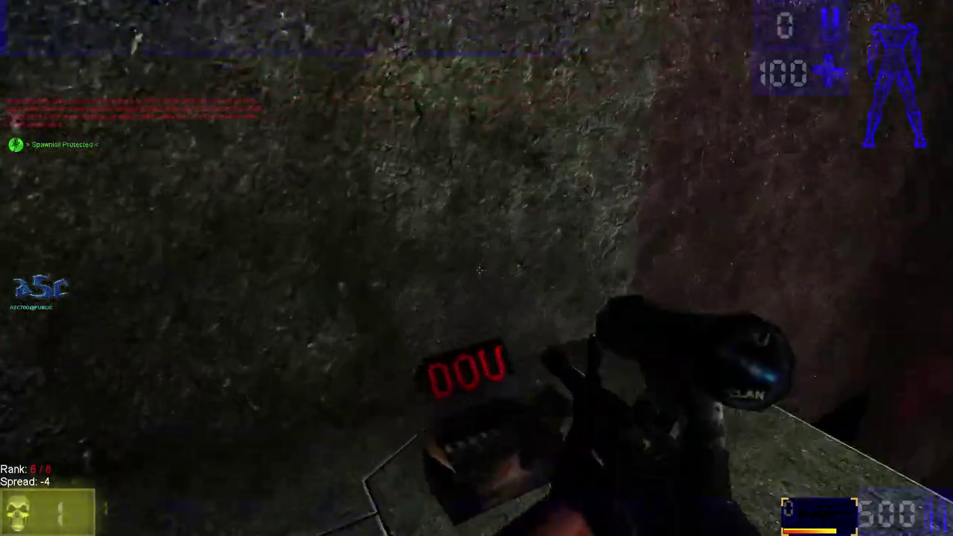
{"action": "key", "text": "w"}
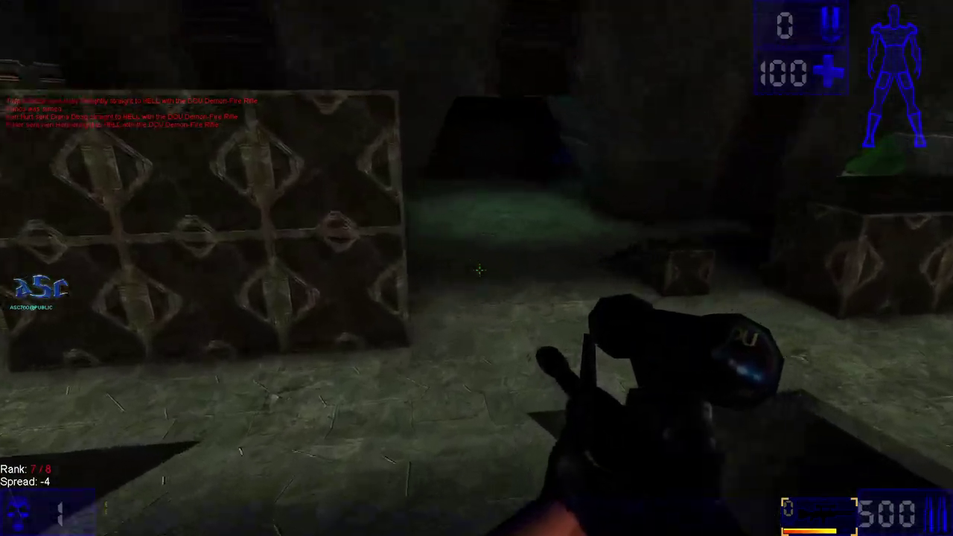
{"action": "key", "text": "w"}
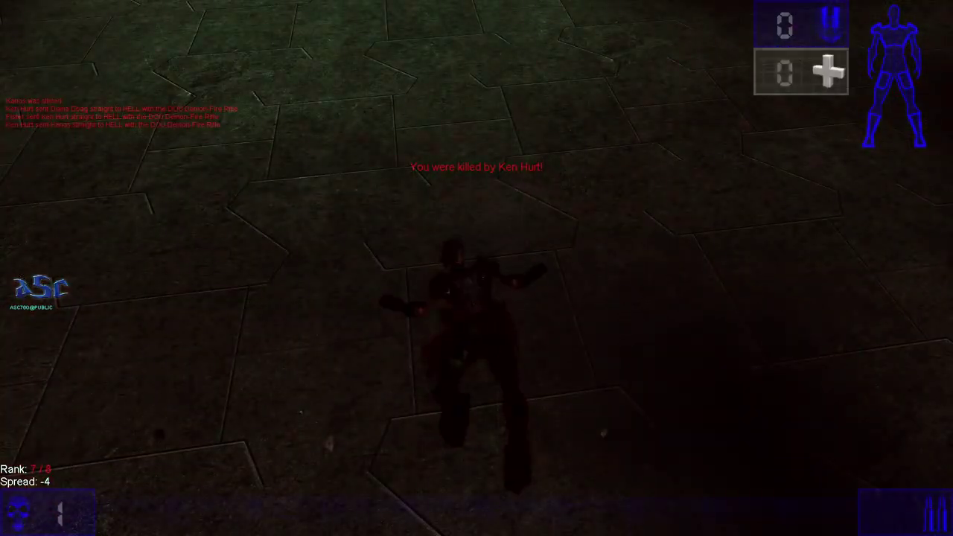
- Respawn, run out of the dark corridor into the main hall, and fire at the opponents near the crates
{"action": "left_click", "coordinate": [477, 269]}
{"action": "key", "text": "w"}
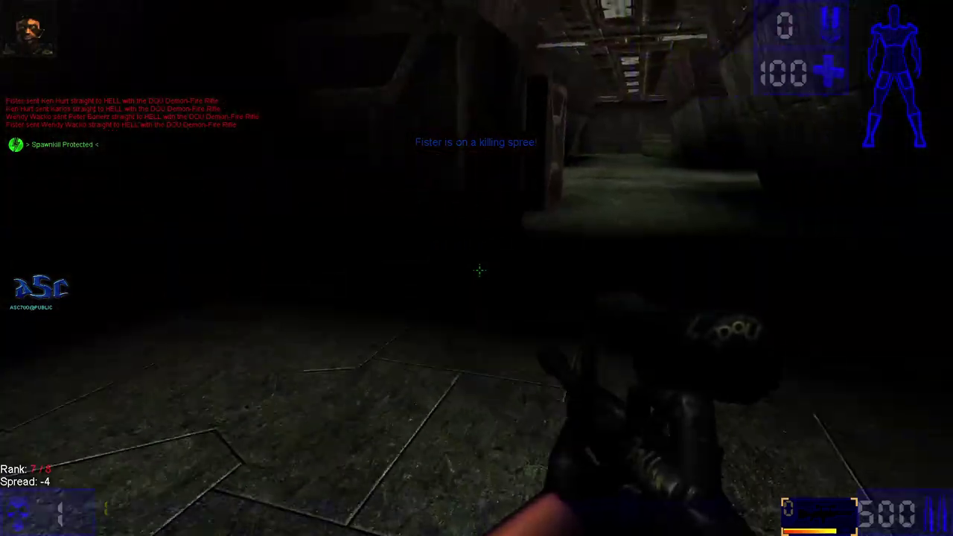
{"action": "key", "text": "w"}
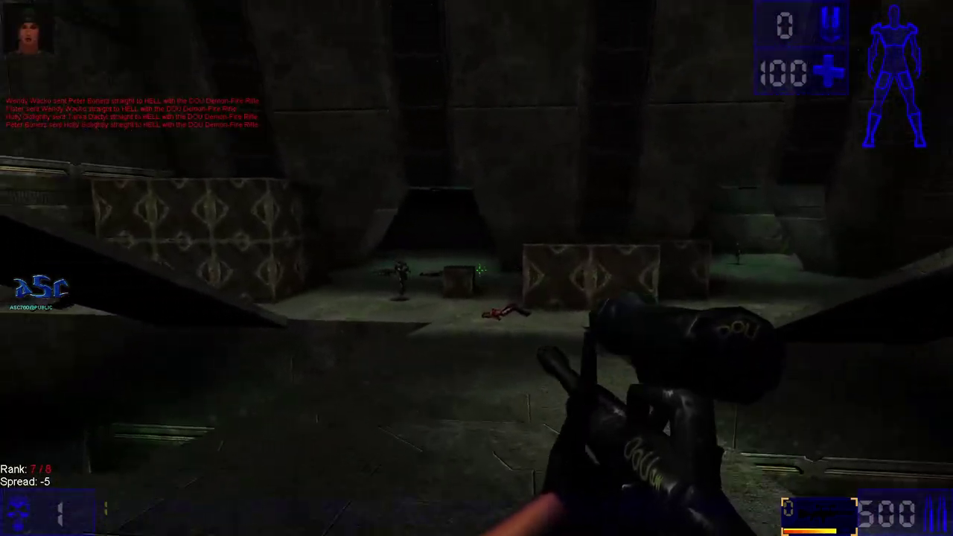
{"action": "left_click", "coordinate": [476, 268]}
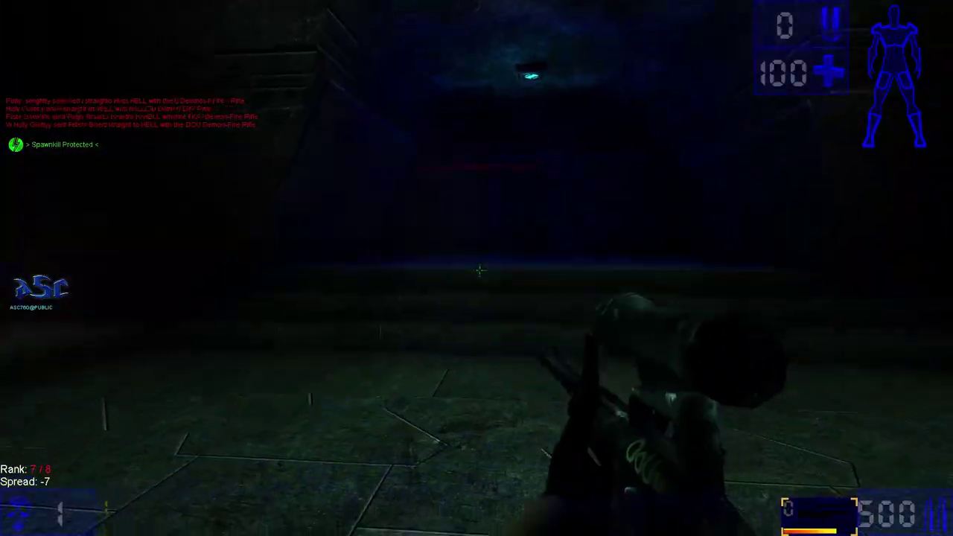
- Run from the new spawn point toward the ramps of the main hall and attack the opponent standing there
{"action": "key", "text": "w"}
{"action": "key", "text": "w"}
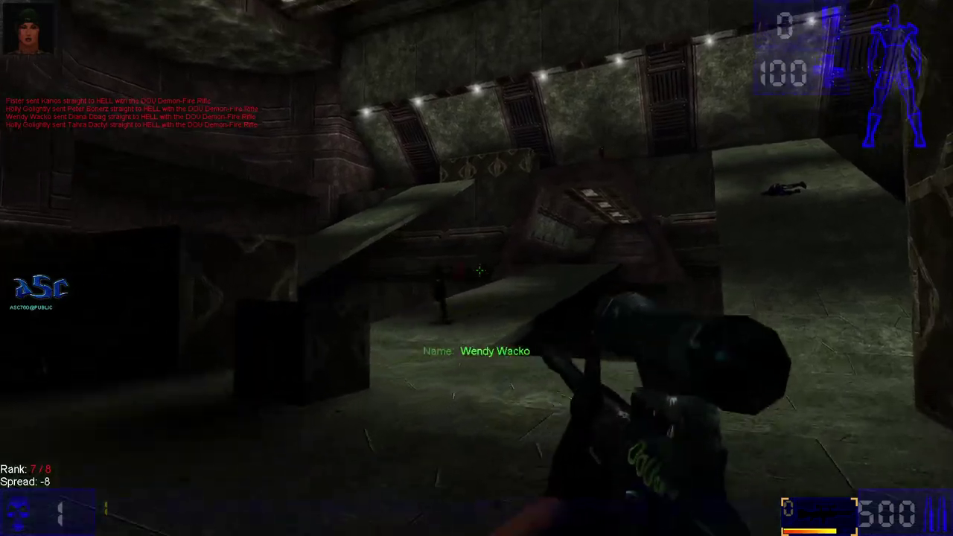
{"action": "left_click", "coordinate": [477, 268]}
{"action": "key", "text": "w"}
{"action": "left_click", "coordinate": [477, 268]}
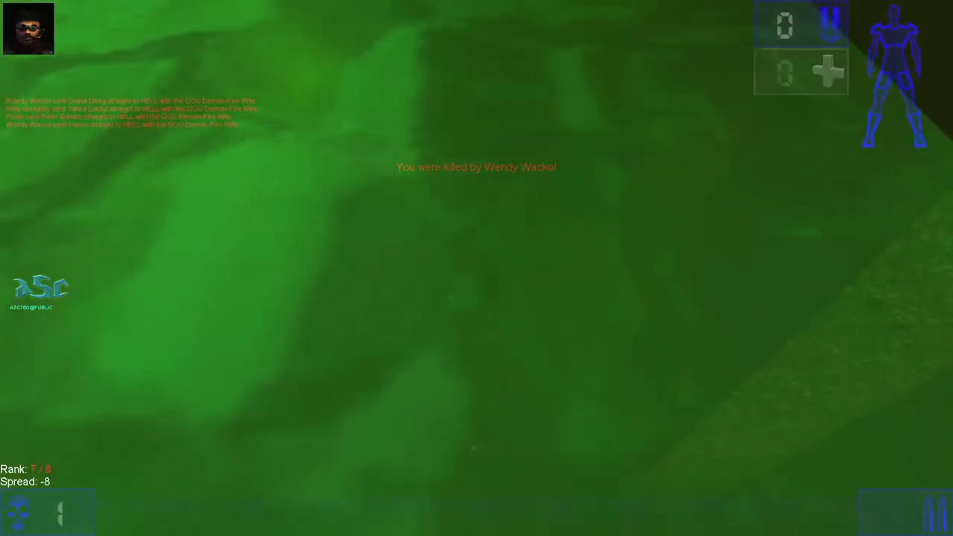
- Respawn and shoot at the opponent at close range in the dark corridor
{"action": "left_click", "coordinate": [476, 268]}
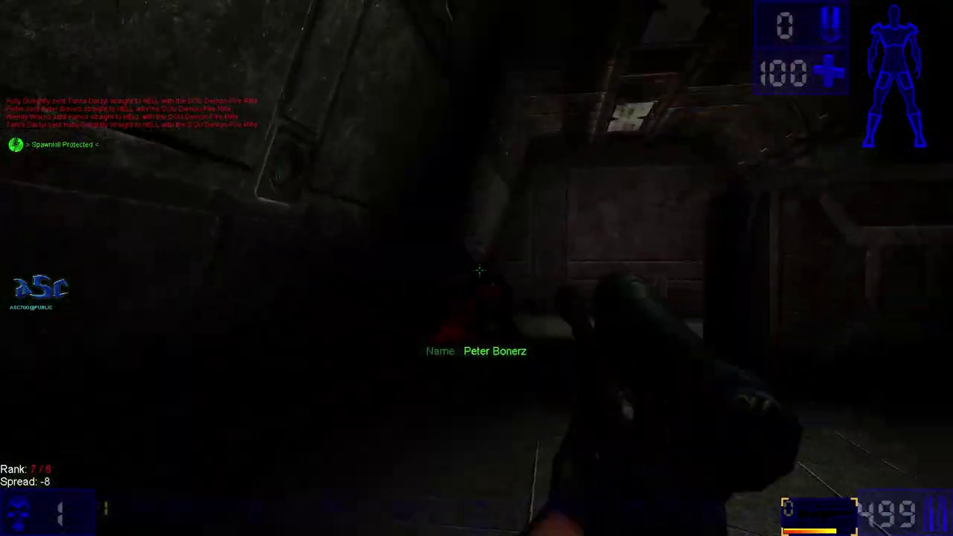
{"action": "left_click", "coordinate": [477, 268]}
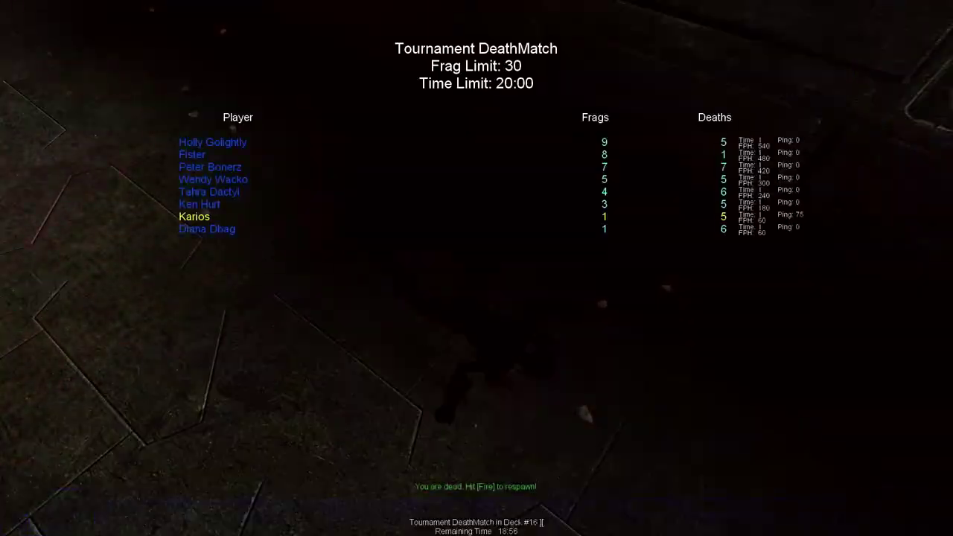
- Respawn, run along the upper ledge, and frag an opponent on the floor by the crates
{"action": "left_click", "coordinate": [477, 268]}
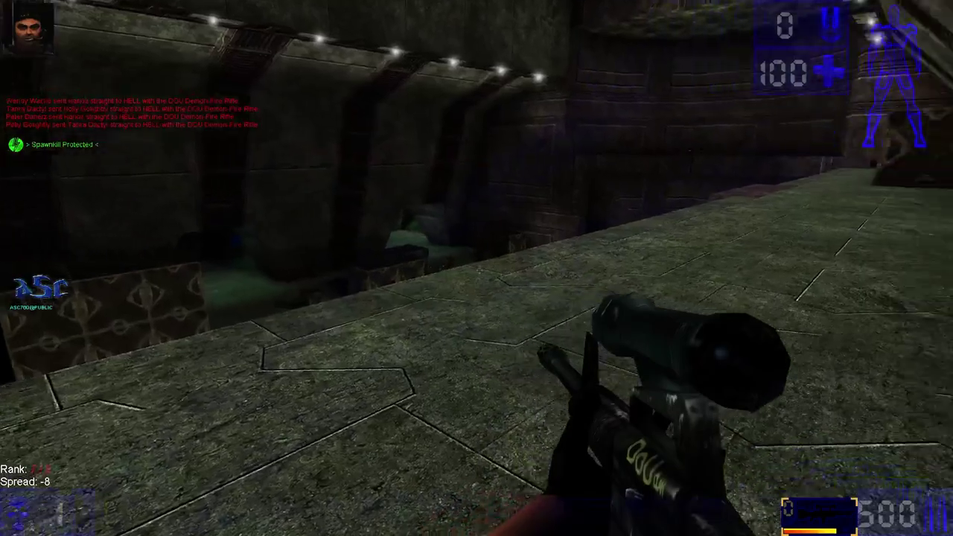
{"action": "key", "text": "w"}
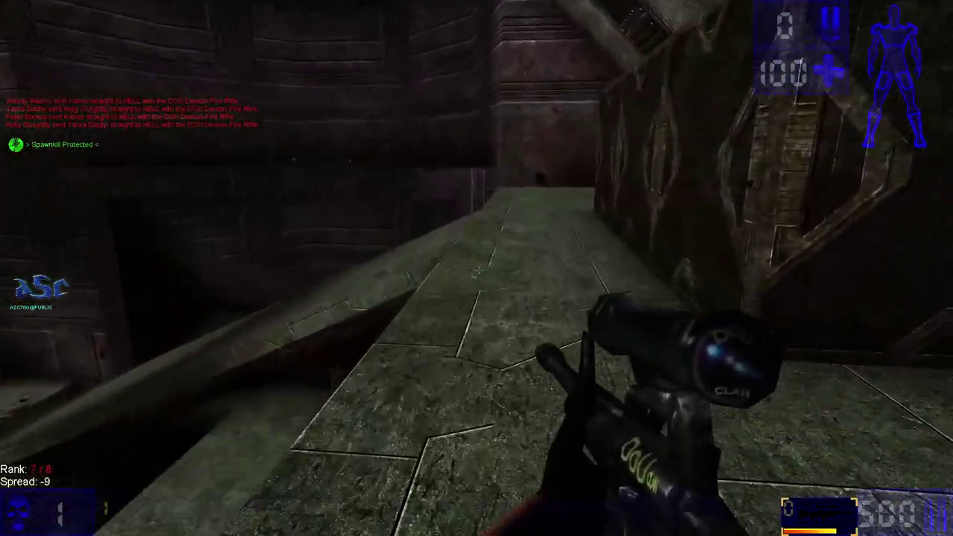
{"action": "key", "text": "w"}
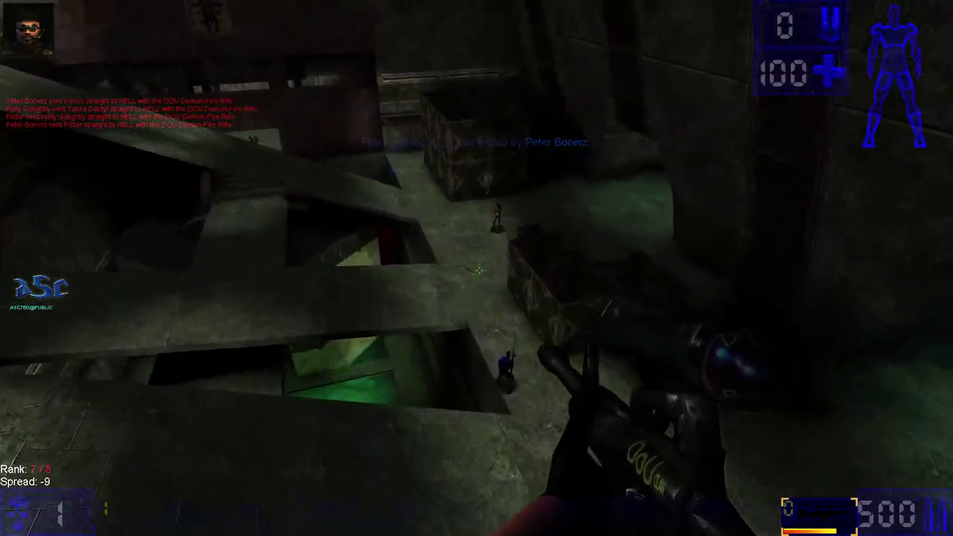
{"action": "left_click", "coordinate": [477, 268]}
{"action": "left_click", "coordinate": [477, 268]}
{"action": "left_click", "coordinate": [477, 268]}
{"action": "left_click", "coordinate": [477, 268]}
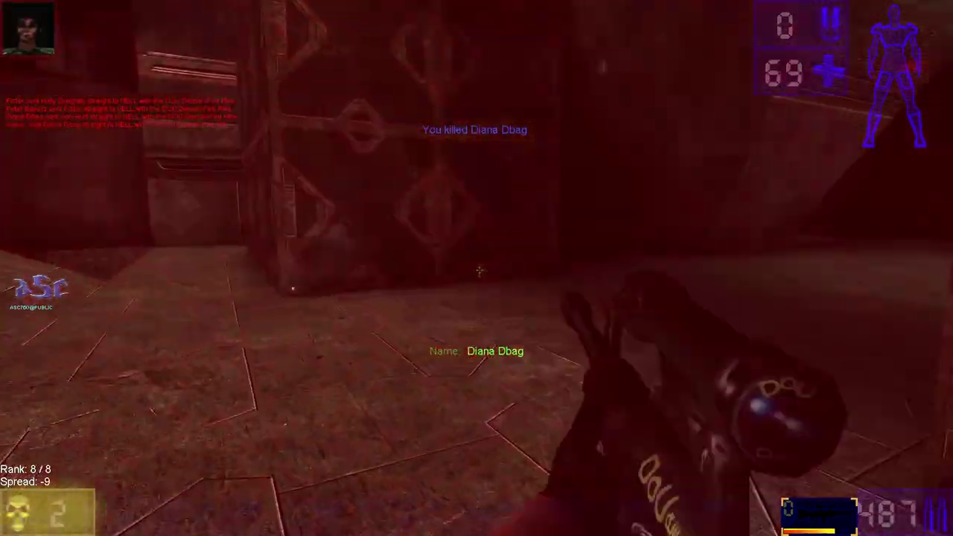
{"action": "left_click", "coordinate": [476, 268]}
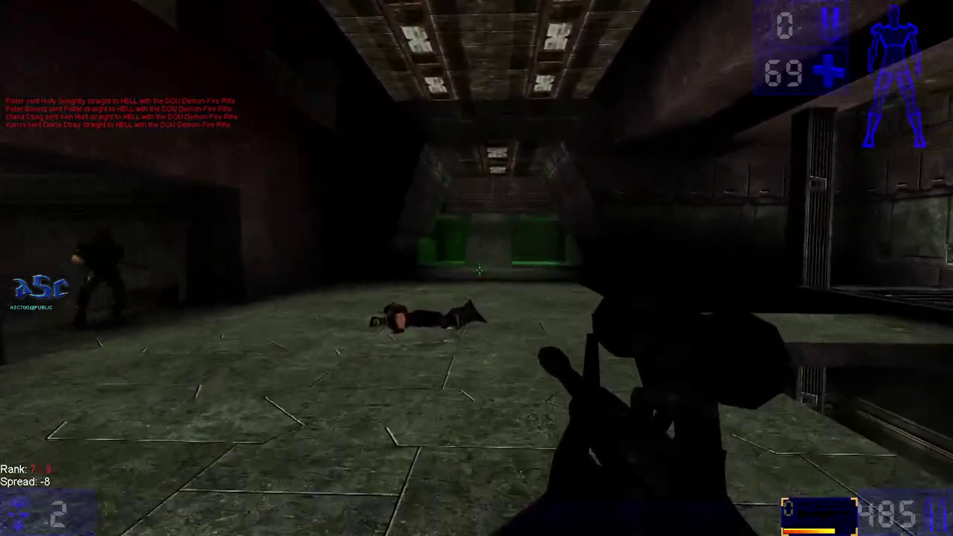
- Shoot the opponent near the fallen body in the lit hall to score another frag
{"action": "left_click", "coordinate": [479, 270]}
{"action": "left_click", "coordinate": [479, 270]}
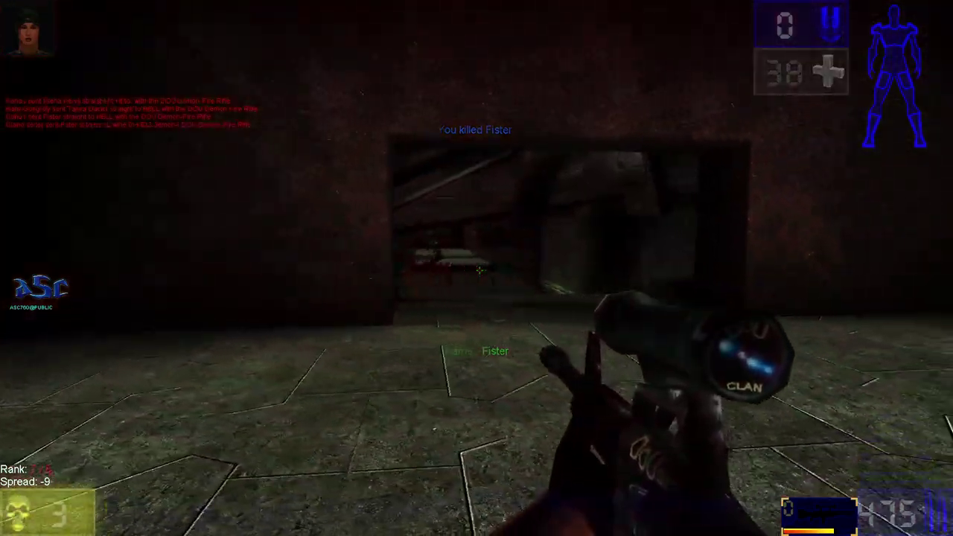
- Go up the ramp above the slime and frag two opponents in the corridor beyond it
{"action": "key", "text": "w"}
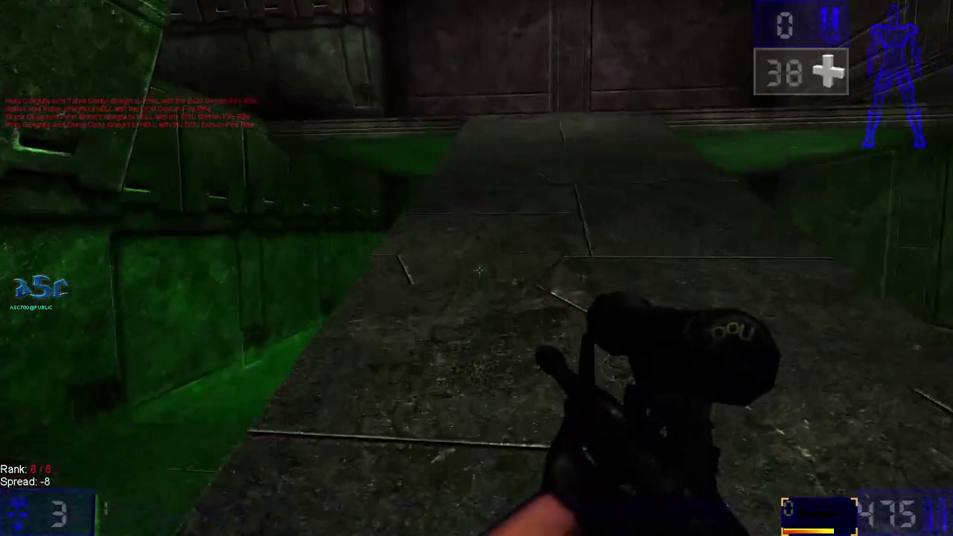
{"action": "key", "text": "w"}
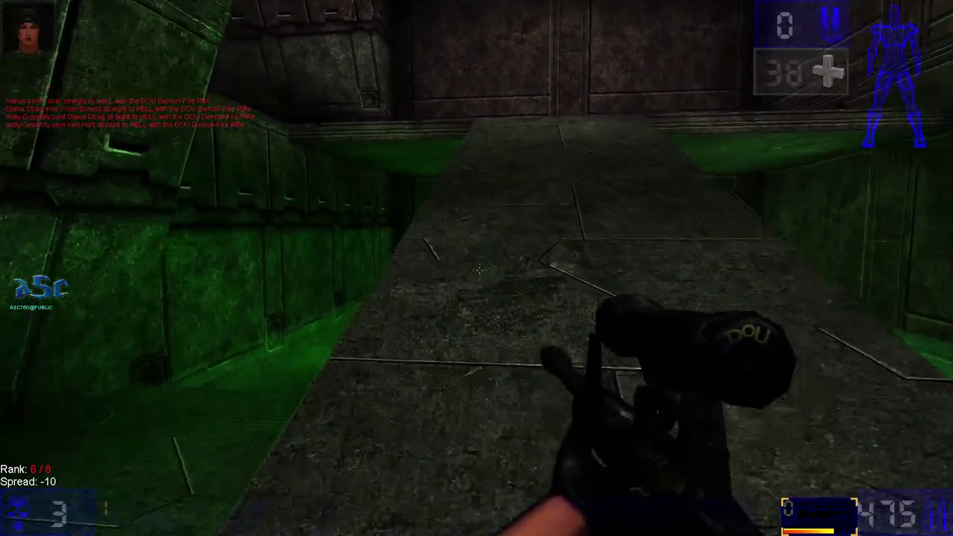
{"action": "key", "text": "w"}
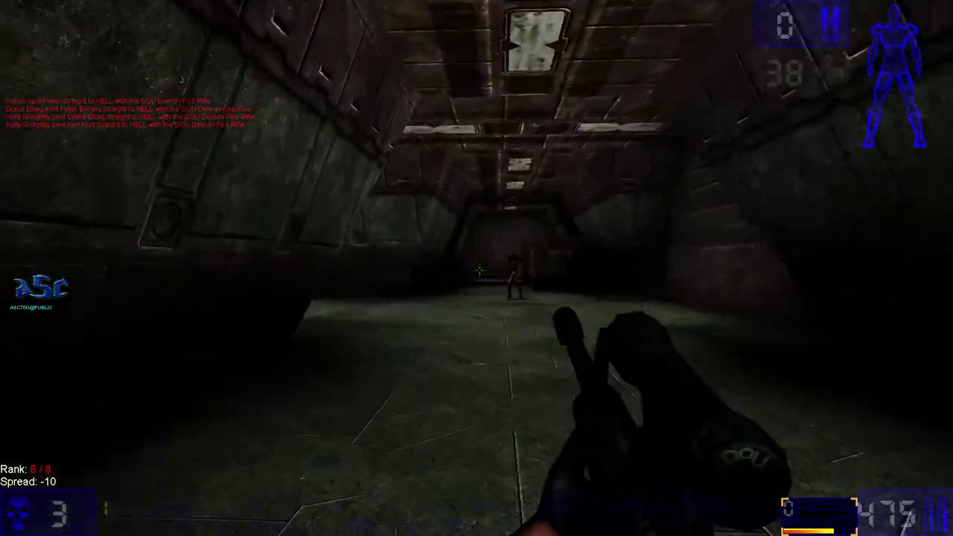
{"action": "key", "text": "w"}
{"action": "left_click", "coordinate": [476, 268]}
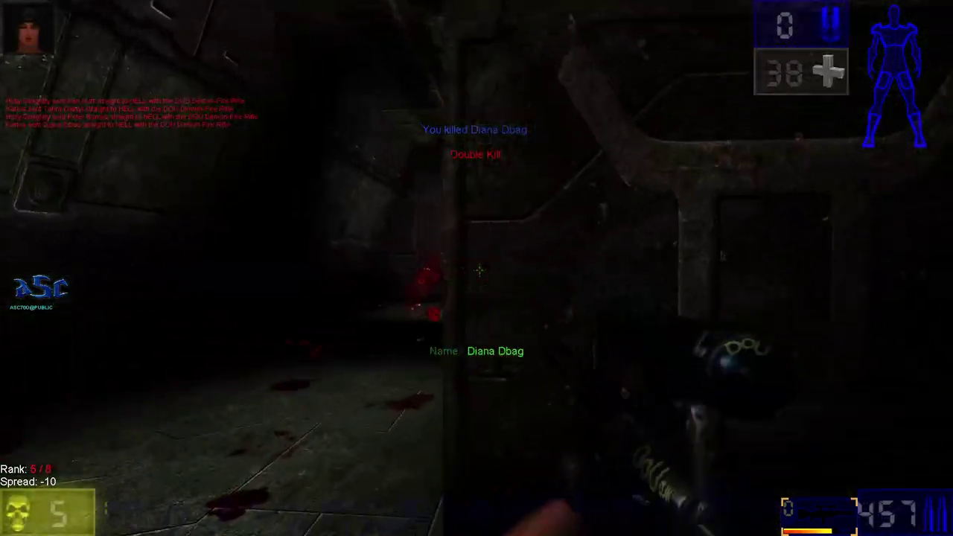
- Pick up DOU DemonFire ammo in the dark corridor and fire at opponents while moving back toward the main hall
{"action": "key", "text": "w"}
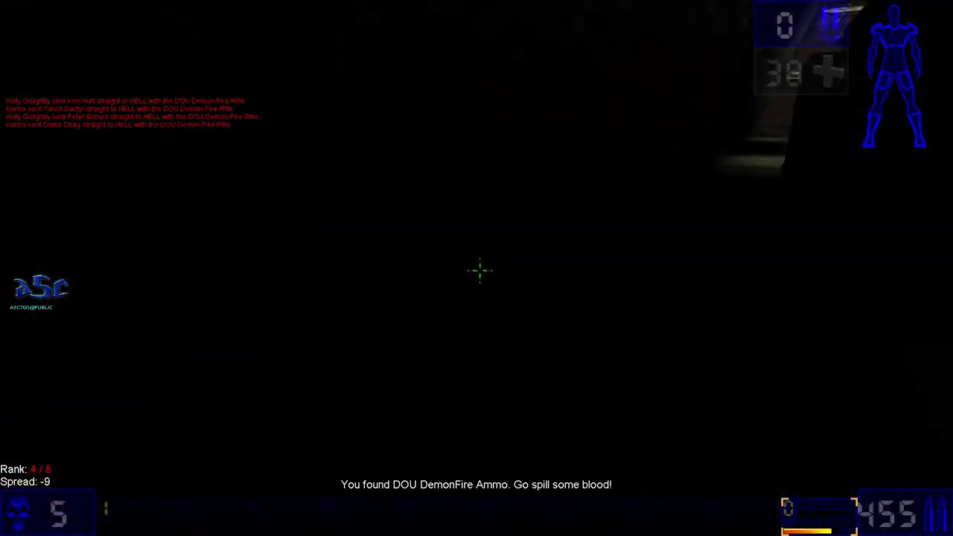
{"action": "key", "text": "w"}
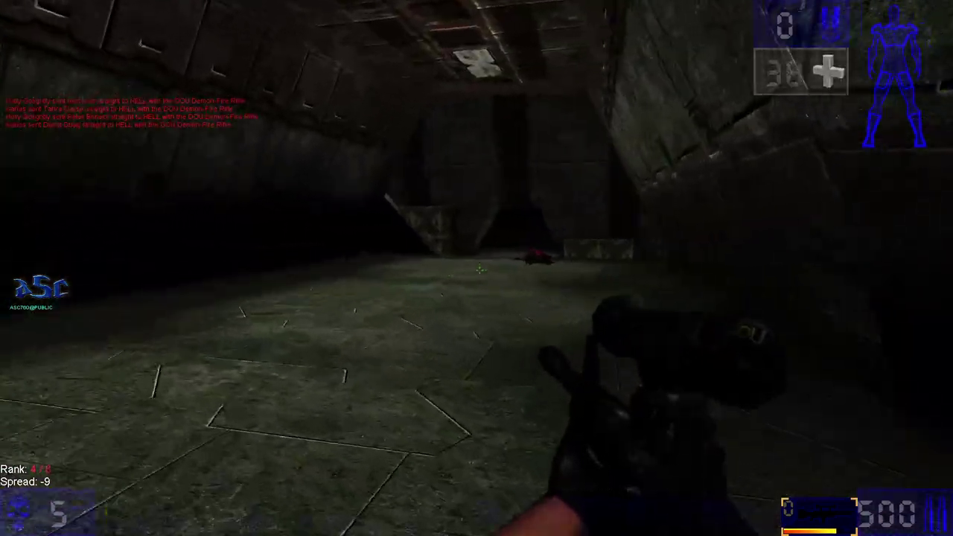
{"action": "key", "text": "w"}
{"action": "left_click", "coordinate": [479, 269]}
{"action": "left_click", "coordinate": [479, 270]}
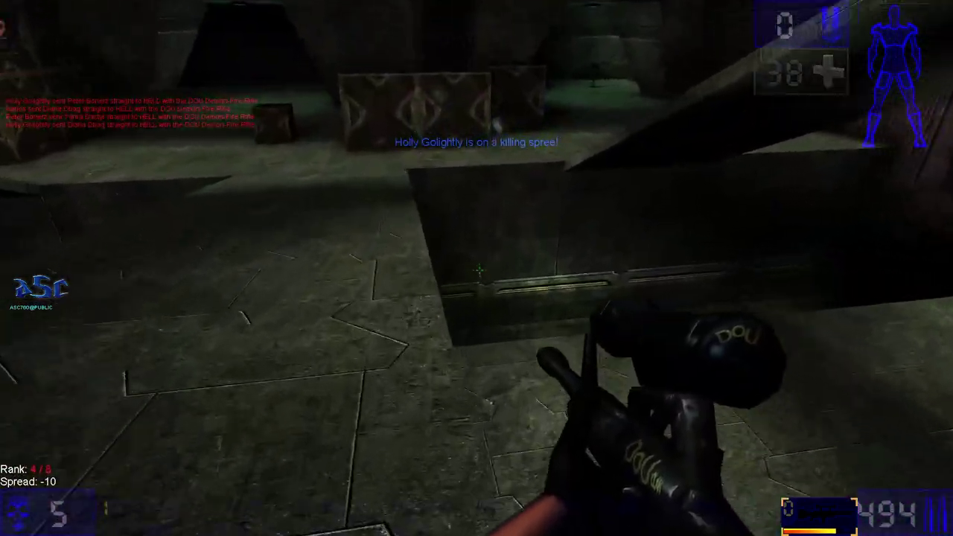
- Enter the dark passage beyond the crates and frag two opponents at close range
{"action": "key", "text": "w"}
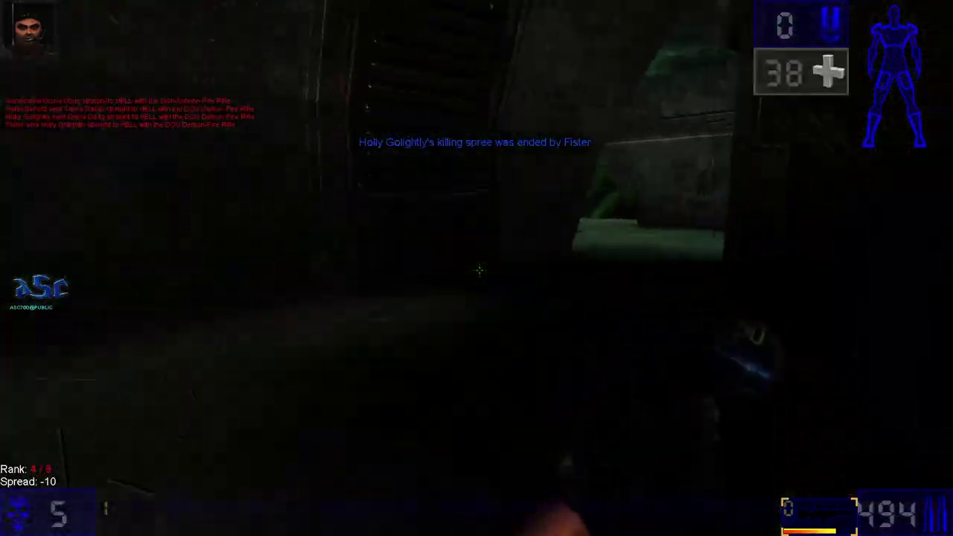
{"action": "left_click", "coordinate": [480, 269]}
{"action": "left_click", "coordinate": [480, 269]}
{"action": "left_click", "coordinate": [480, 270]}
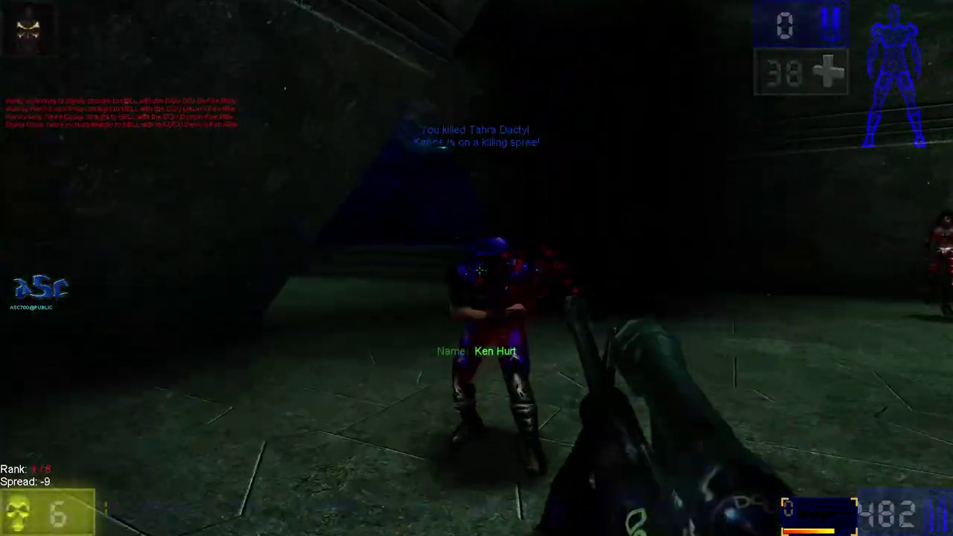
{"action": "left_click", "coordinate": [479, 270]}
{"action": "left_click", "coordinate": [480, 269]}
{"action": "left_click", "coordinate": [479, 270]}
{"action": "left_click", "coordinate": [480, 269]}
{"action": "left_click", "coordinate": [480, 269]}
- Run through the green-lit slime area, collect more DOU DemonFire ammo, and return to the walkways of the main hall
{"action": "key", "text": "w"}
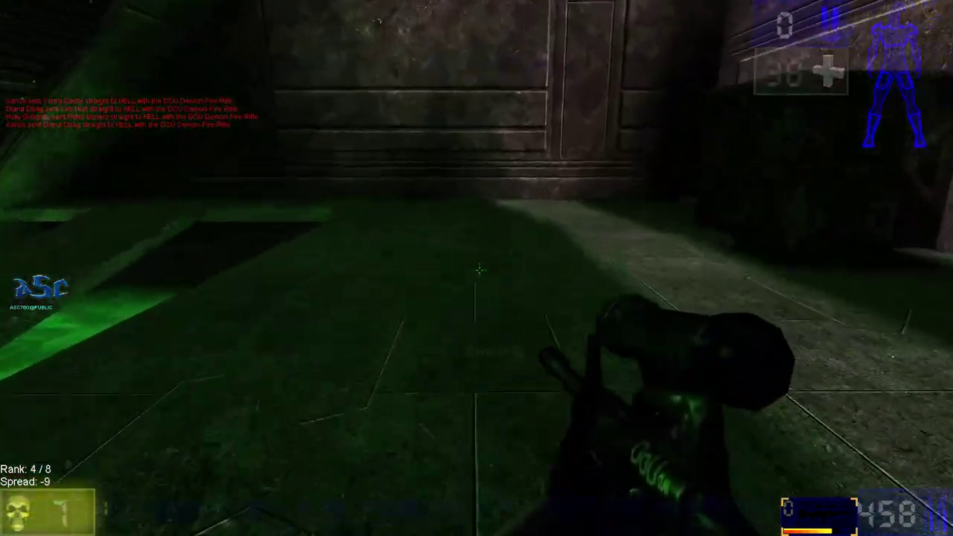
{"action": "key", "text": "w"}
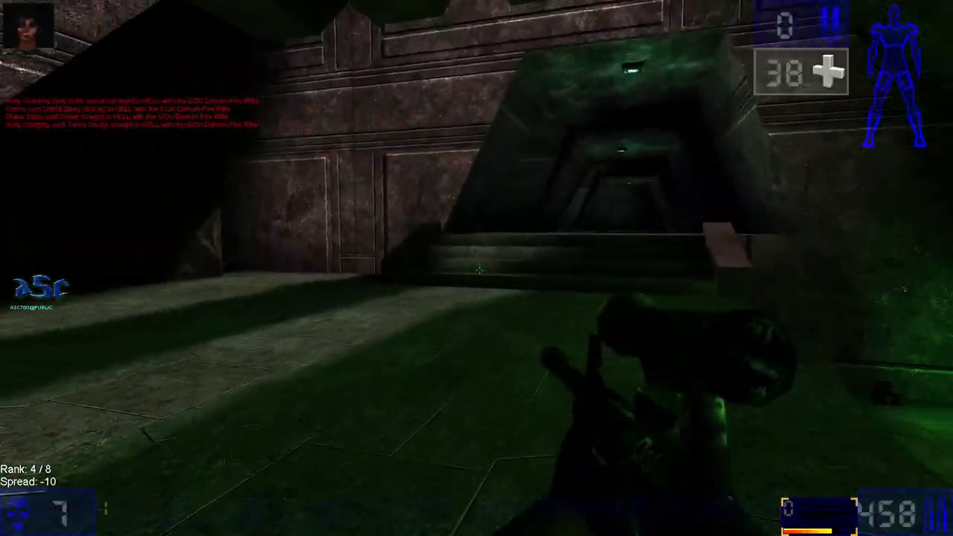
{"action": "key", "text": "w"}
{"action": "key", "text": "w"}
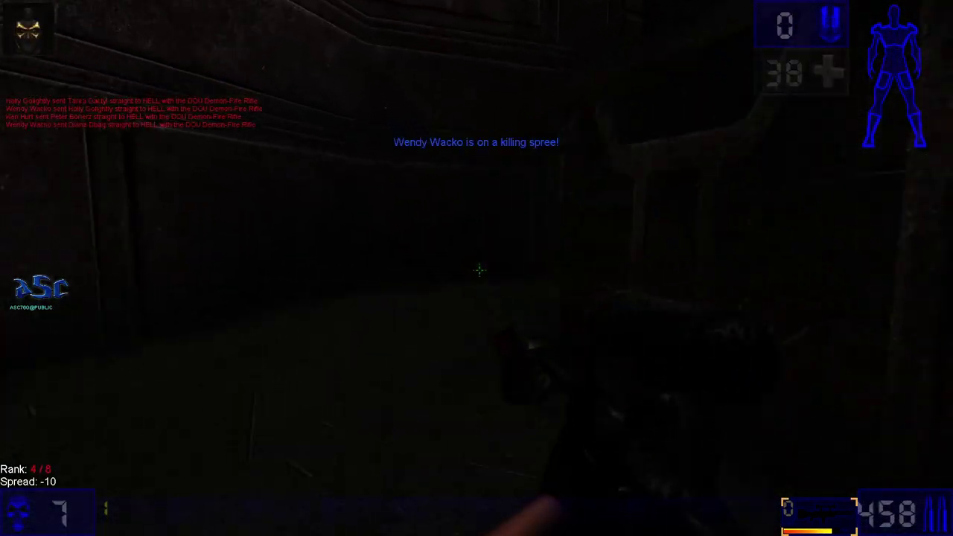
{"action": "key", "text": "w"}
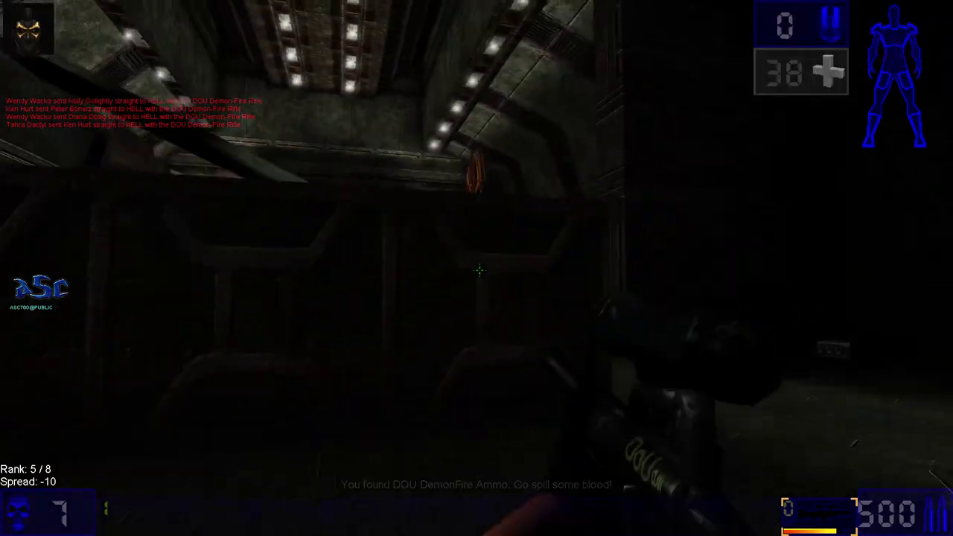
{"action": "key", "text": "w"}
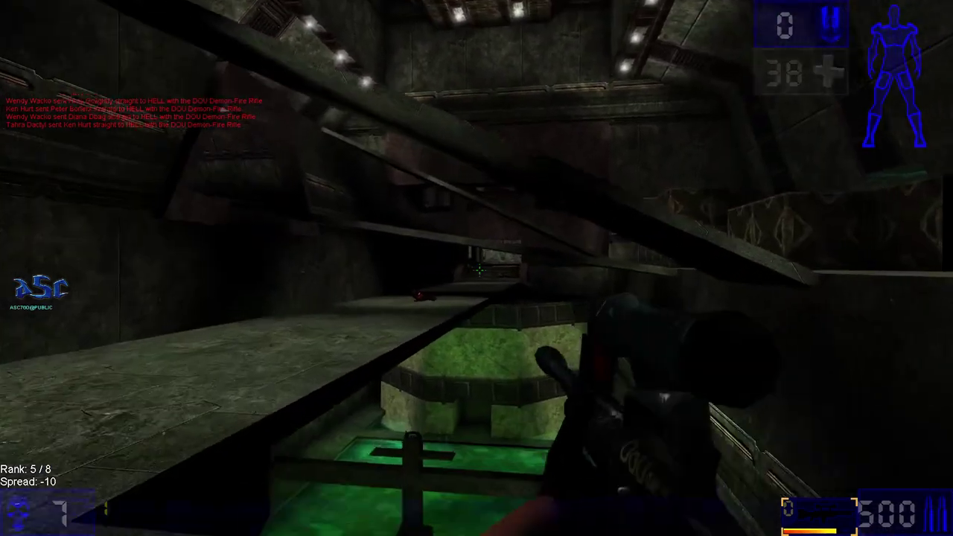
- Fire at opponents along the walkway above the slime with the scoped rifle, and respawn to continue the match
{"action": "left_click", "coordinate": [476, 268]}
{"action": "right_click", "coordinate": [476, 268]}
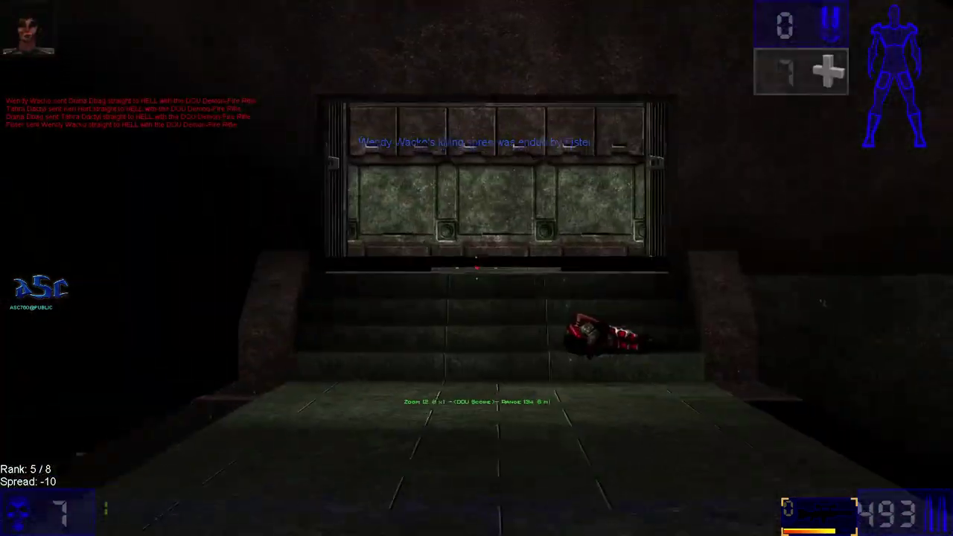
{"action": "left_click", "coordinate": [477, 268]}
{"action": "left_click", "coordinate": [476, 268]}
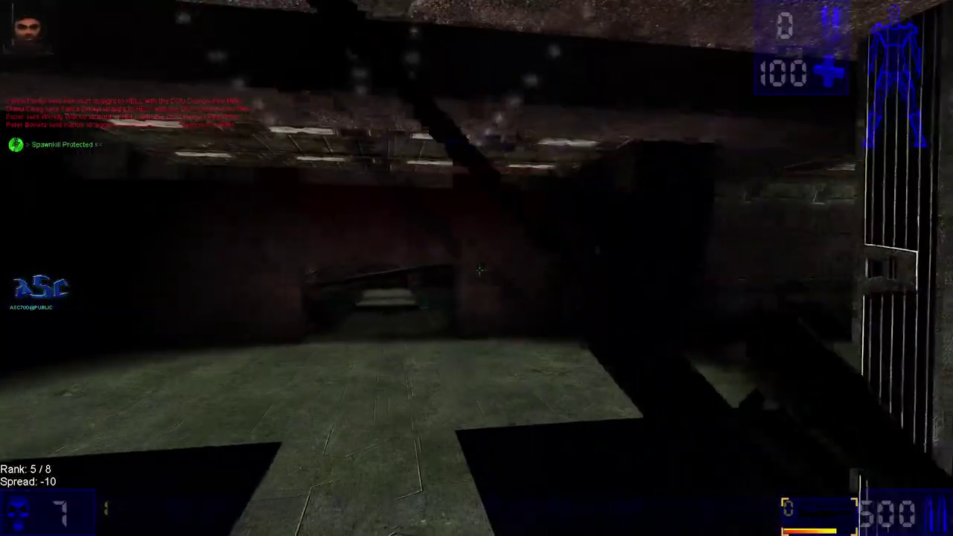
{"action": "key", "text": "w"}
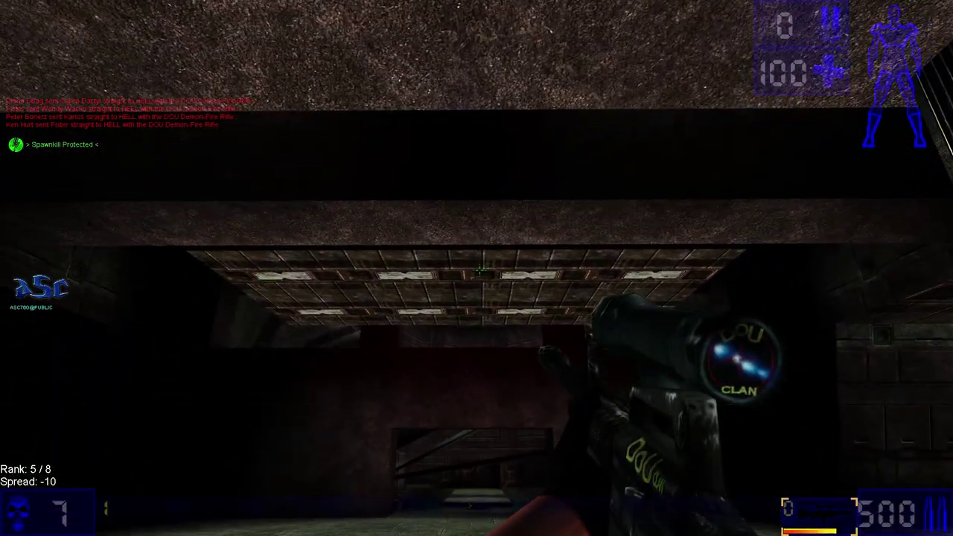
- Open the internet game browser during the match and look through the deathmatch server list
{"action": "key", "text": "Escape"}
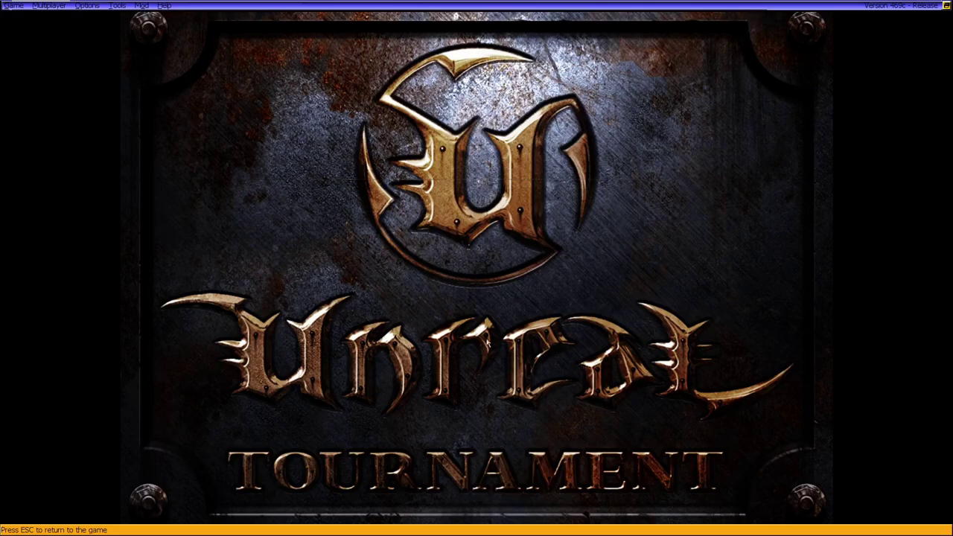
{"action": "left_click", "coordinate": [49, 6]}
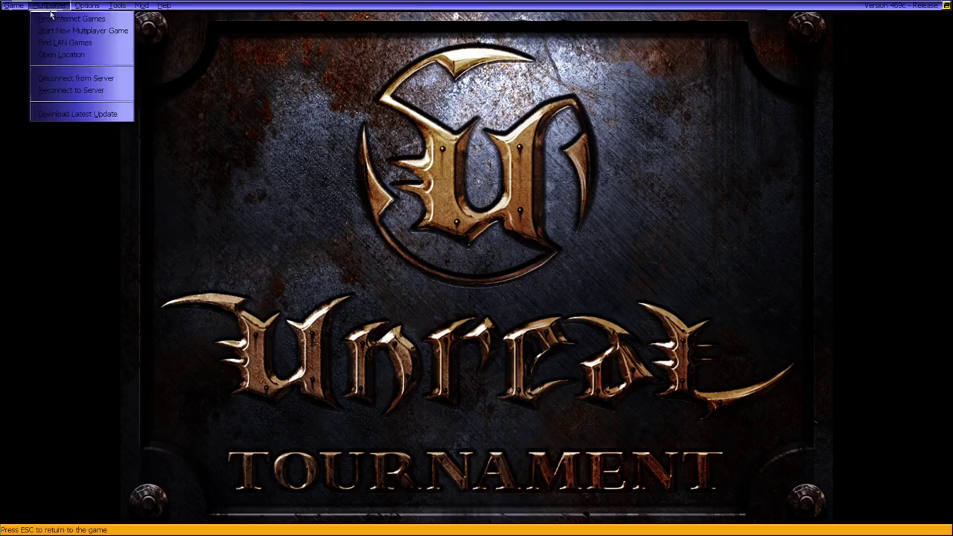
{"action": "left_click", "coordinate": [62, 20]}
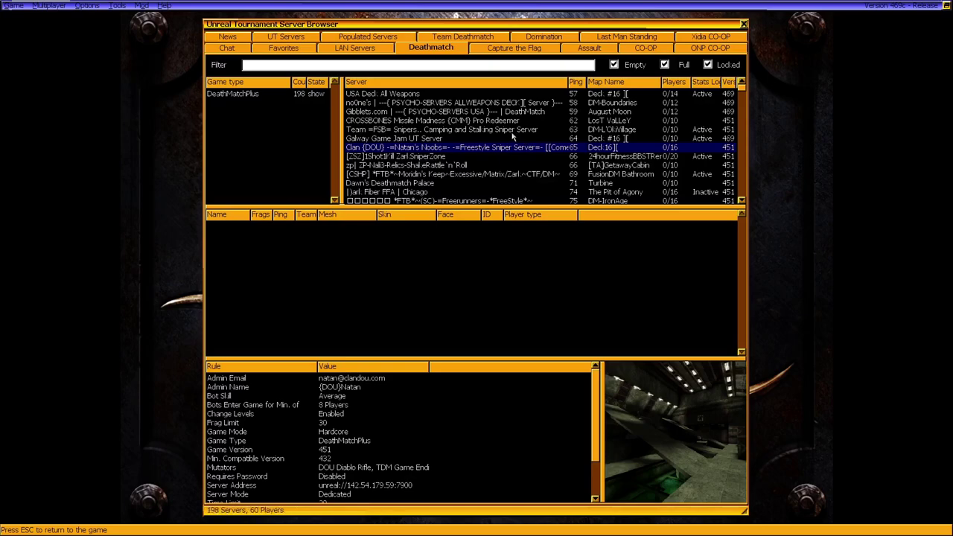
{"action": "scroll", "coordinate": [513, 136], "scroll_direction": "down", "scroll_amount": 9}
{"action": "scroll", "coordinate": [512, 143], "scroll_direction": "down", "scroll_amount": 2}
{"action": "scroll", "coordinate": [590, 159], "scroll_direction": "down", "scroll_amount": 8}
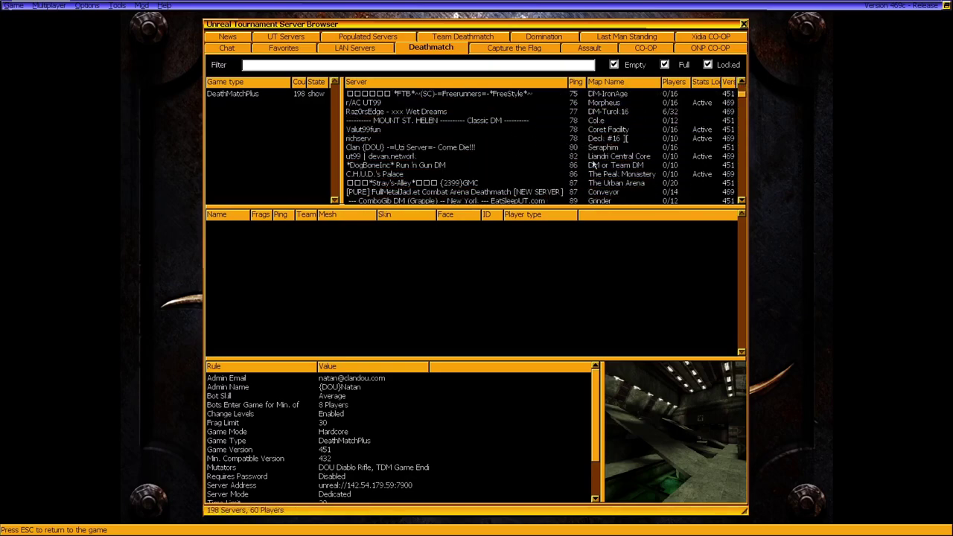
{"action": "scroll", "coordinate": [596, 162], "scroll_direction": "up", "scroll_amount": 15}
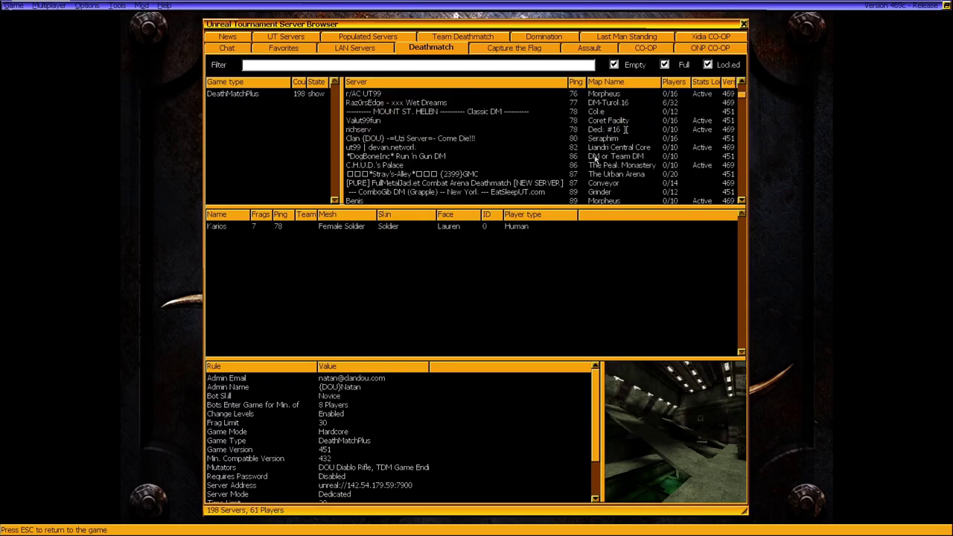
{"action": "scroll", "coordinate": [593, 159], "scroll_direction": "up", "scroll_amount": 4}
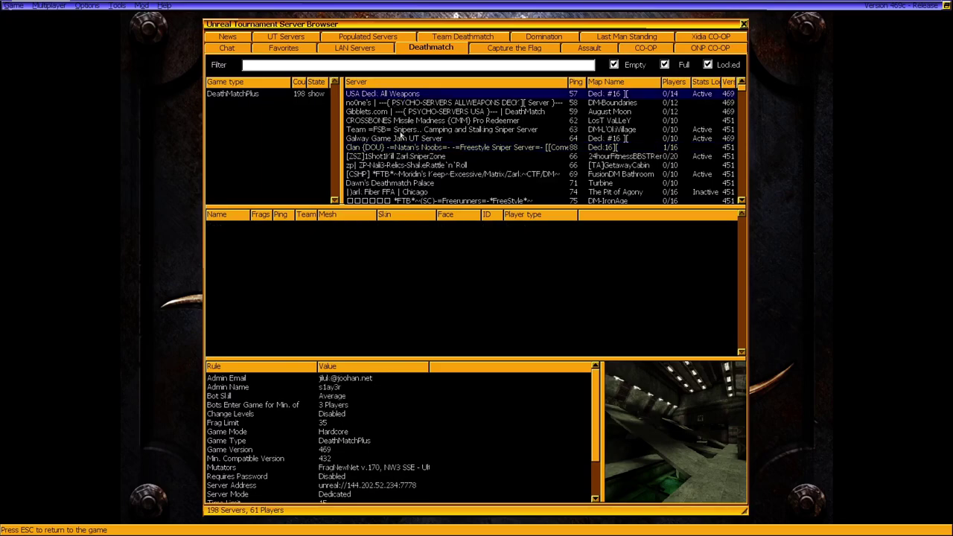
- Join the Dark Fiber FFA | Chicago deathmatch server running The Pit of Agony
{"action": "scroll", "coordinate": [417, 171], "scroll_direction": "down", "scroll_amount": 6}
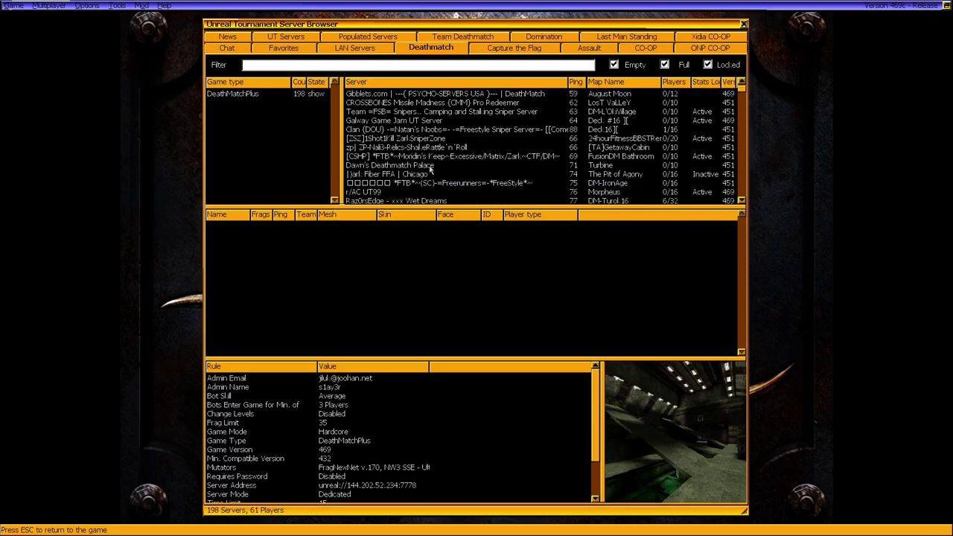
{"action": "left_click", "coordinate": [419, 140]}
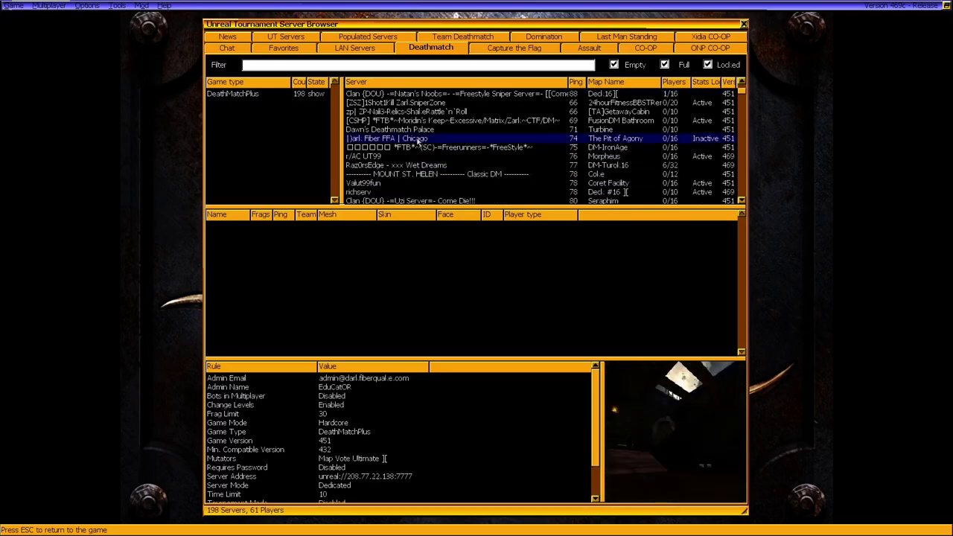
{"action": "double_click", "coordinate": [511, 140]}
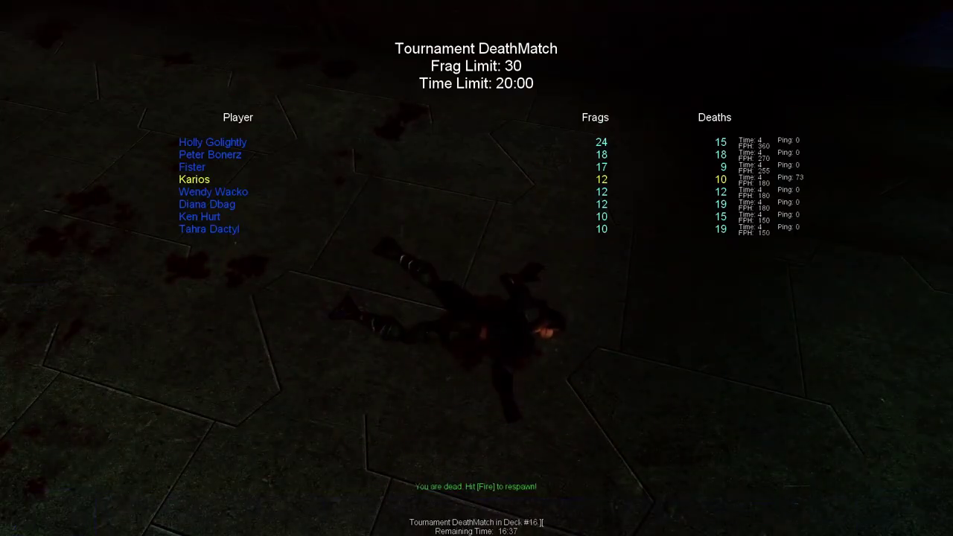
- Respawn in the Deck #16 match and frag two opponents around the steps and green-lit corridor
{"action": "left_click", "coordinate": [476, 268]}
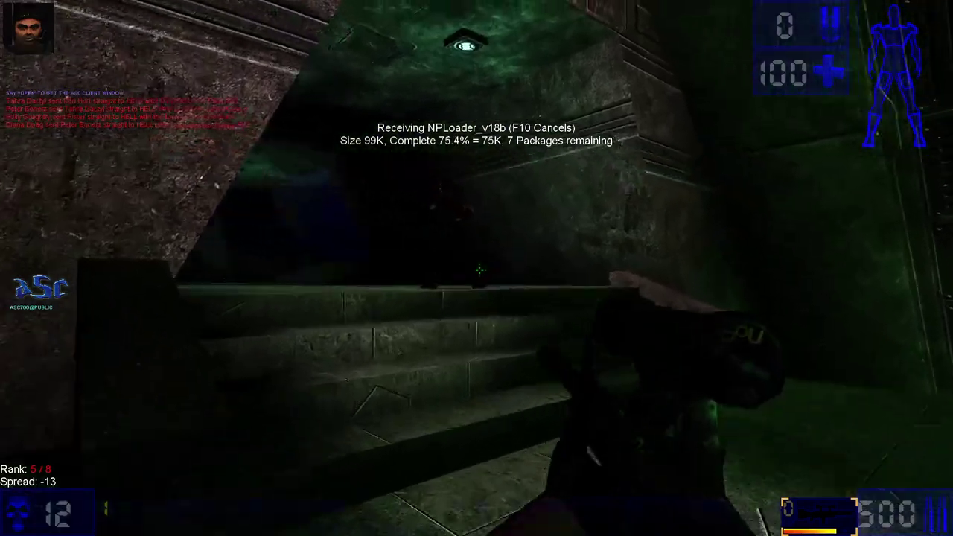
{"action": "left_click", "coordinate": [477, 268]}
{"action": "left_click", "coordinate": [477, 268]}
{"action": "left_click", "coordinate": [476, 268]}
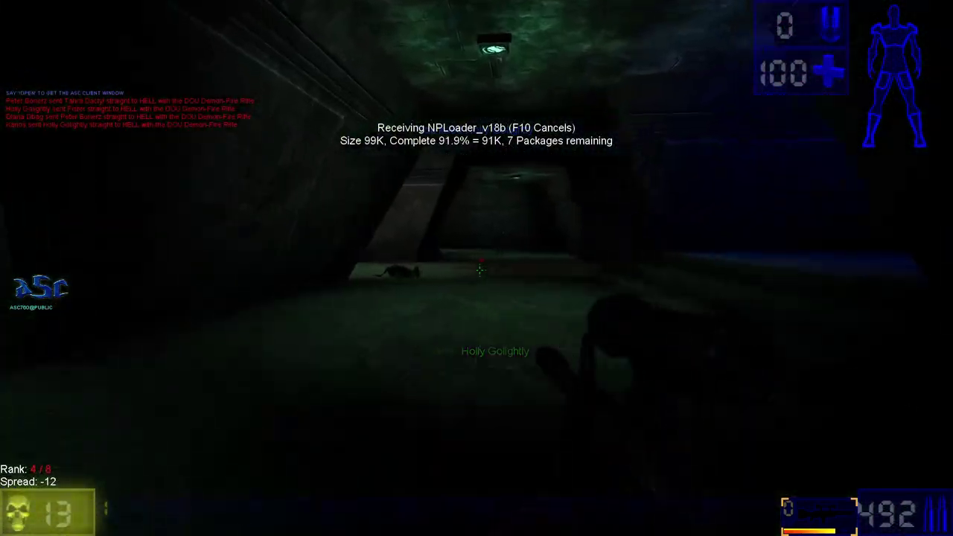
{"action": "left_click", "coordinate": [480, 270]}
{"action": "left_click", "coordinate": [479, 271]}
{"action": "left_click", "coordinate": [480, 270]}
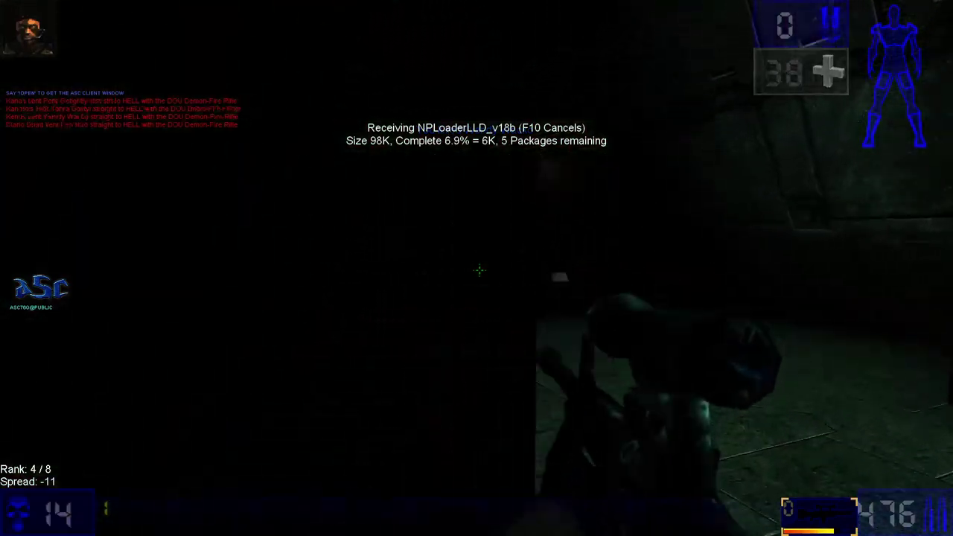
- Fire at the opponent near the ramp in the slime hall and respawn
{"action": "left_click", "coordinate": [479, 270]}
{"action": "left_click", "coordinate": [480, 270]}
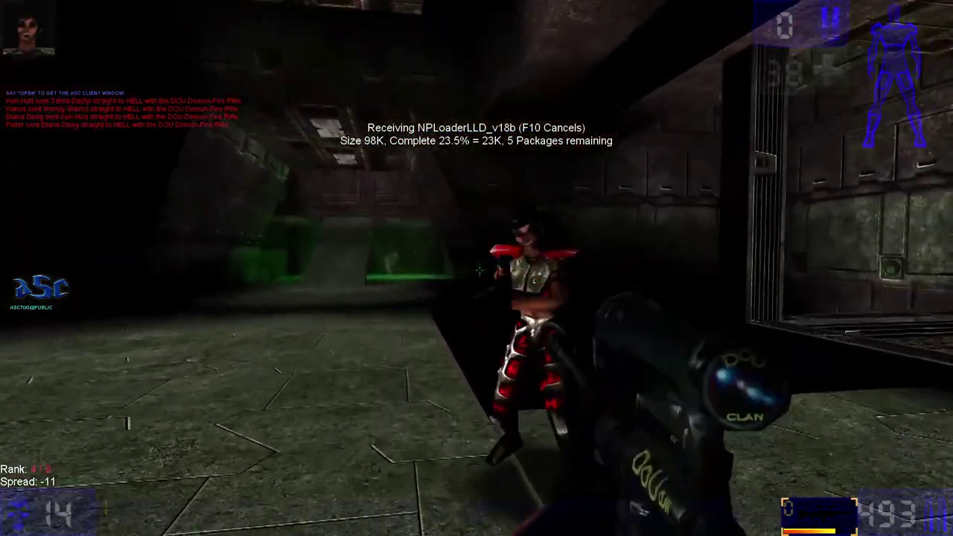
{"action": "left_click", "coordinate": [480, 271]}
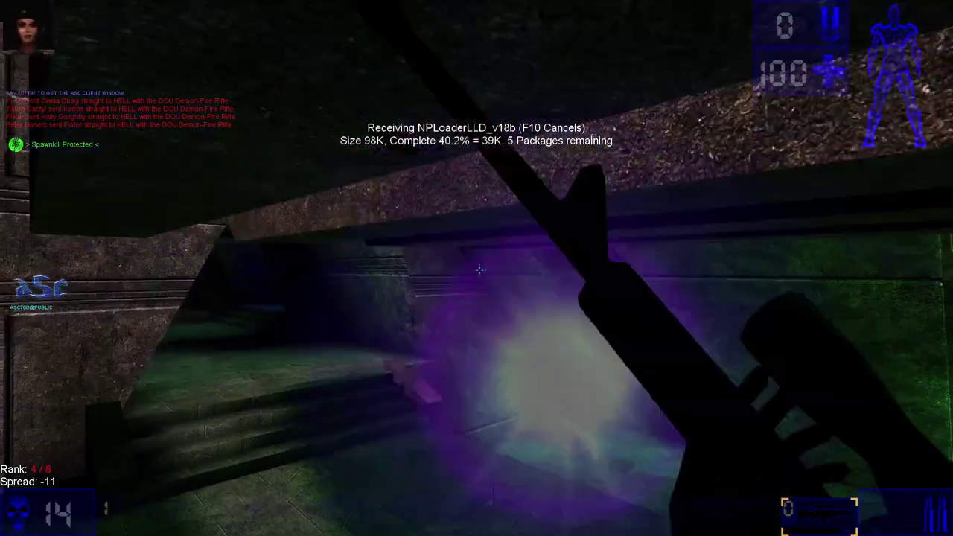
- Advance from the steps into the green-lit corridor, frag an opponent, keep firing down the passage, and respawn
{"action": "left_click", "coordinate": [480, 270]}
{"action": "left_click", "coordinate": [480, 270]}
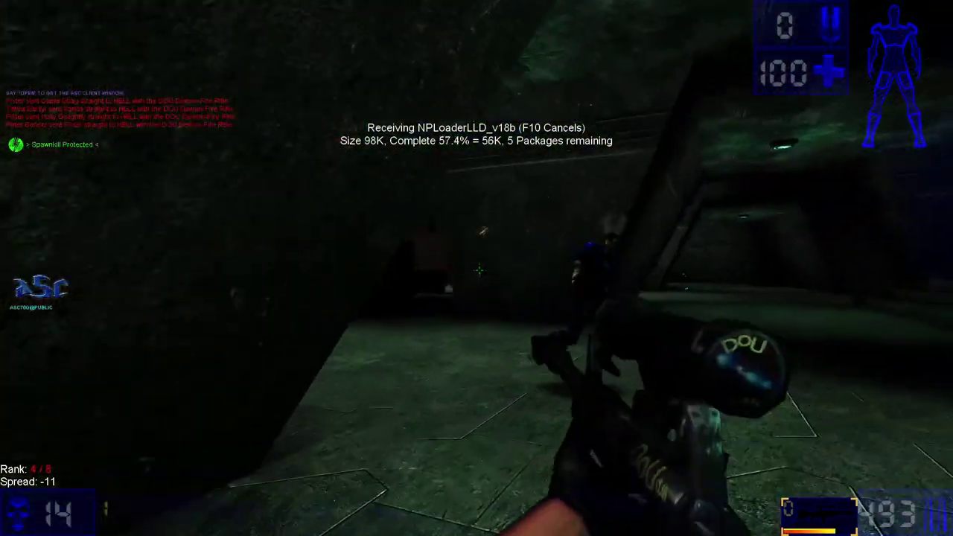
{"action": "left_click", "coordinate": [479, 270]}
{"action": "left_click", "coordinate": [480, 270]}
{"action": "left_click", "coordinate": [479, 270]}
{"action": "left_click", "coordinate": [480, 271]}
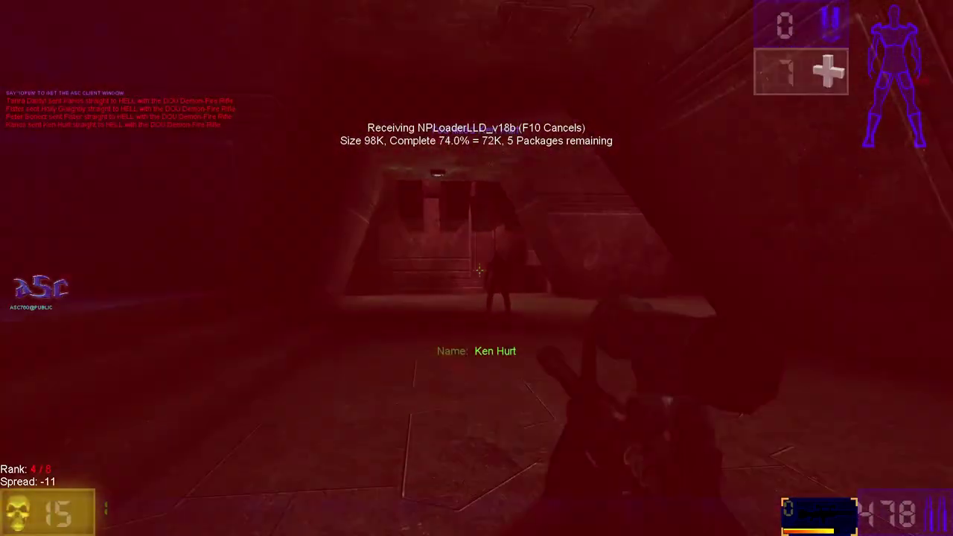
{"action": "left_click", "coordinate": [480, 270]}
{"action": "left_click", "coordinate": [480, 270]}
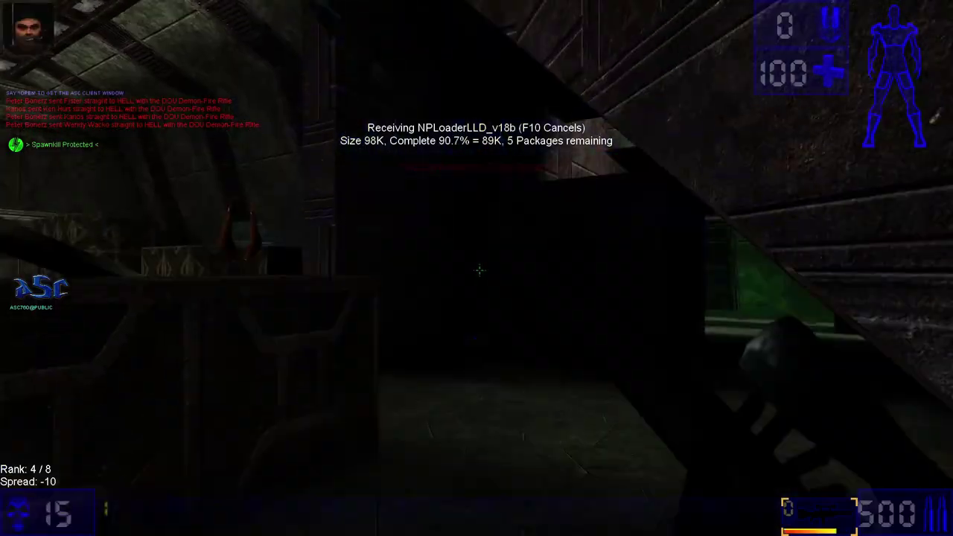
- Frag the opponent in the dark passage past the crates and keep fighting through the green-lit corridor
{"action": "left_click", "coordinate": [479, 270]}
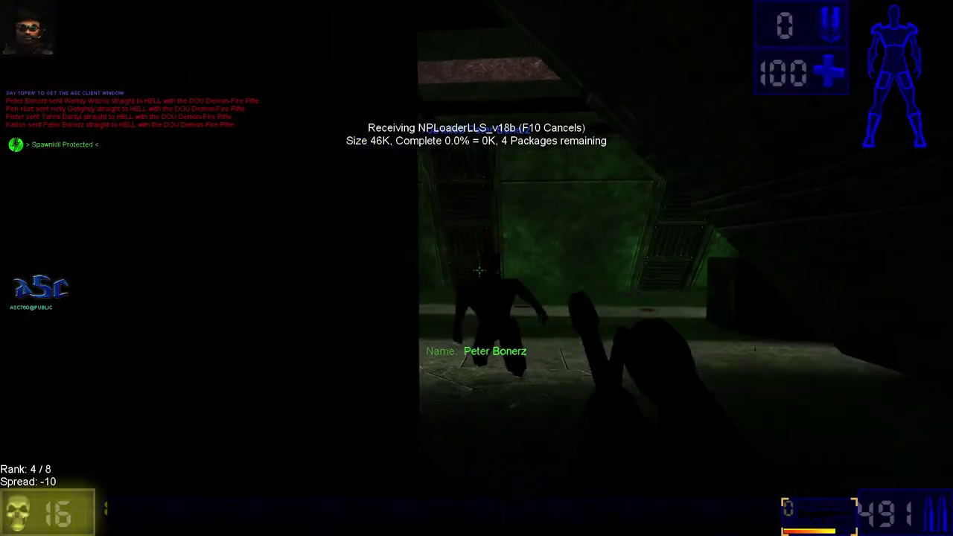
{"action": "left_click", "coordinate": [479, 270]}
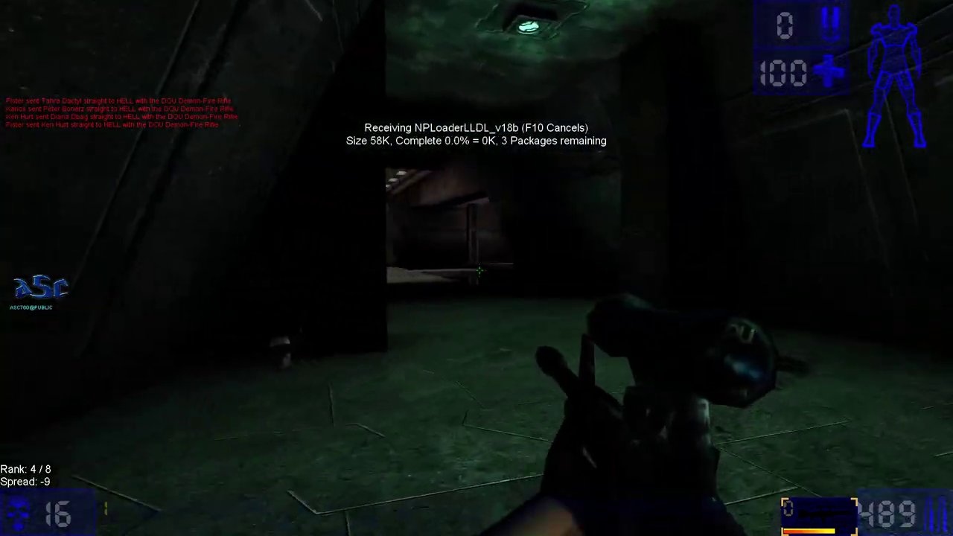
{"action": "left_click_drag", "start_coordinate": [480, 271], "coordinate": [480, 270]}
{"action": "left_click", "coordinate": [480, 270]}
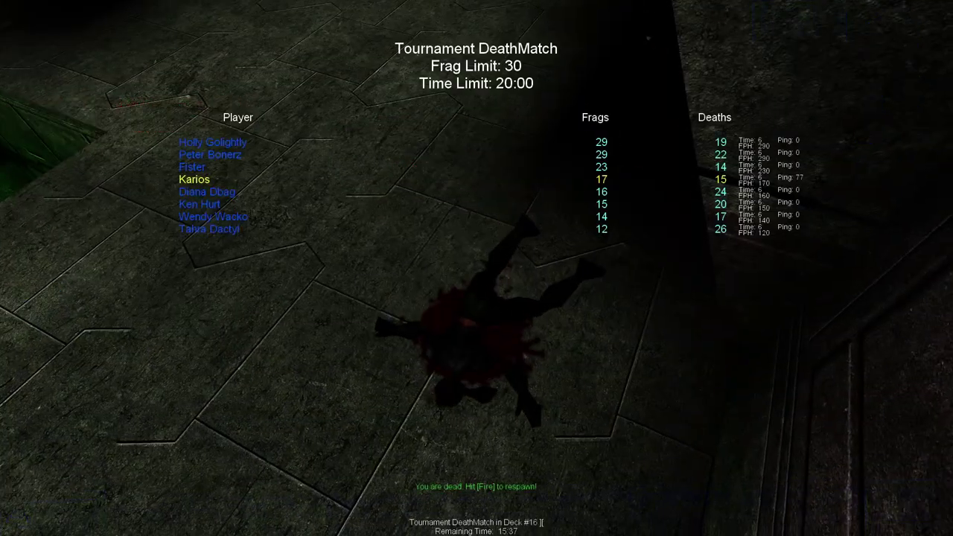
- Try to select the DM-Curse][ deathmatch map in the map vote and close the voting window
{"action": "left_click", "coordinate": [477, 268]}
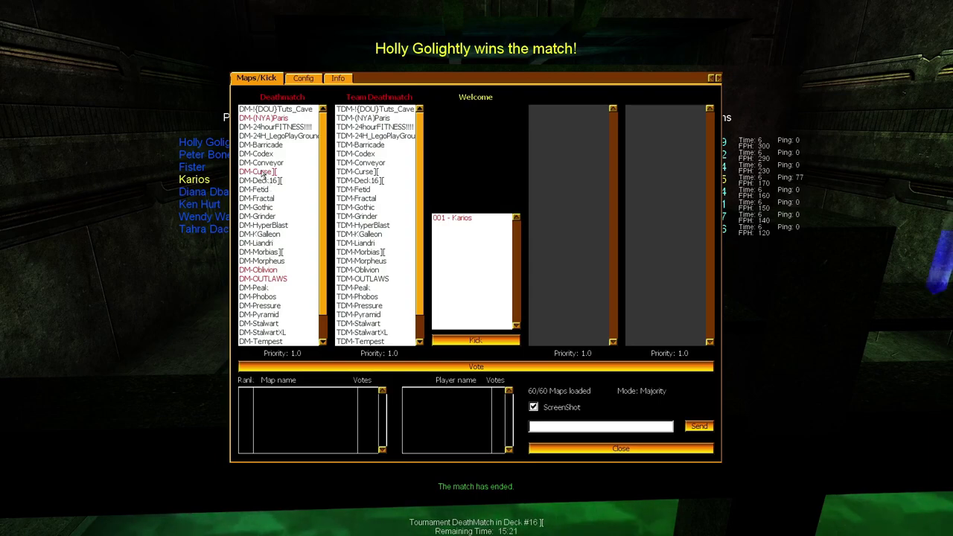
{"action": "left_click", "coordinate": [262, 172]}
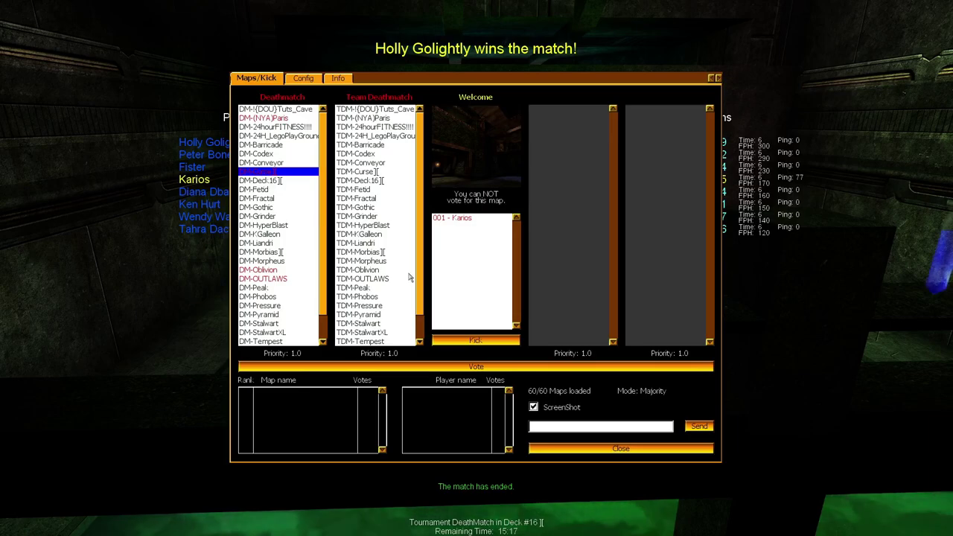
{"action": "left_click", "coordinate": [670, 450]}
- Examine the details of the |)ark Fiber FFA | Chicago server among the internet deathmatch games, and return to the match
{"action": "key", "text": "Escape"}
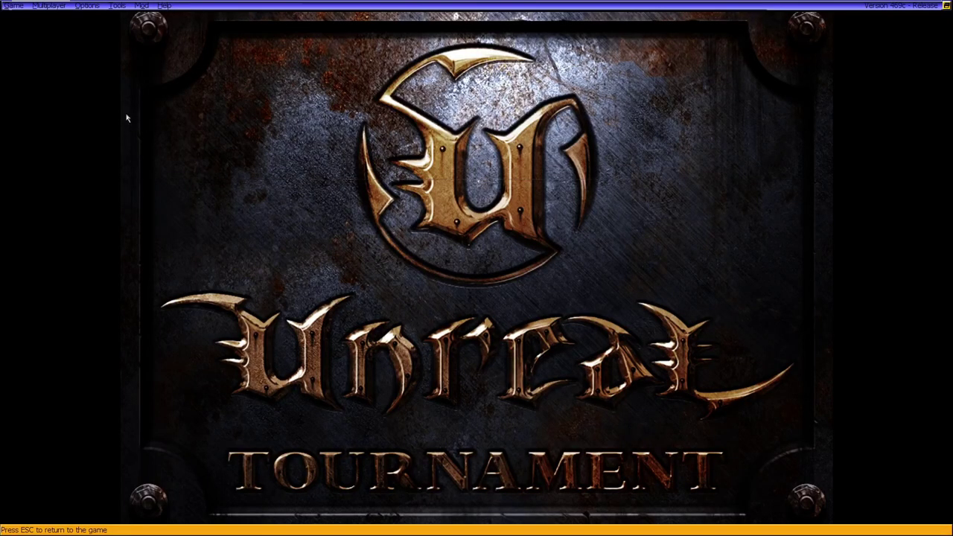
{"action": "left_click", "coordinate": [48, 5]}
{"action": "left_click", "coordinate": [55, 18]}
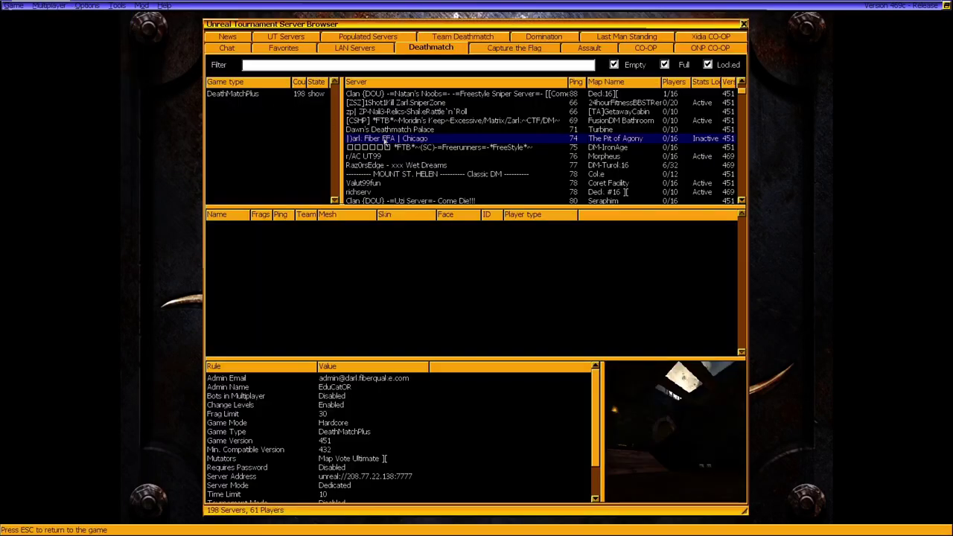
{"action": "key", "text": "Escape"}
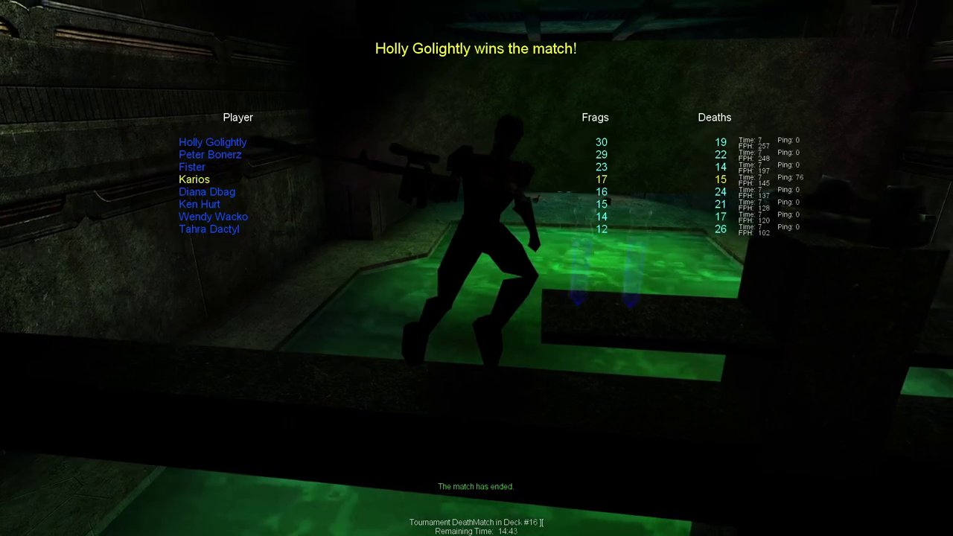
- Disconnect from the current multiplayer server and return to the main menu
{"action": "key", "text": "Escape"}
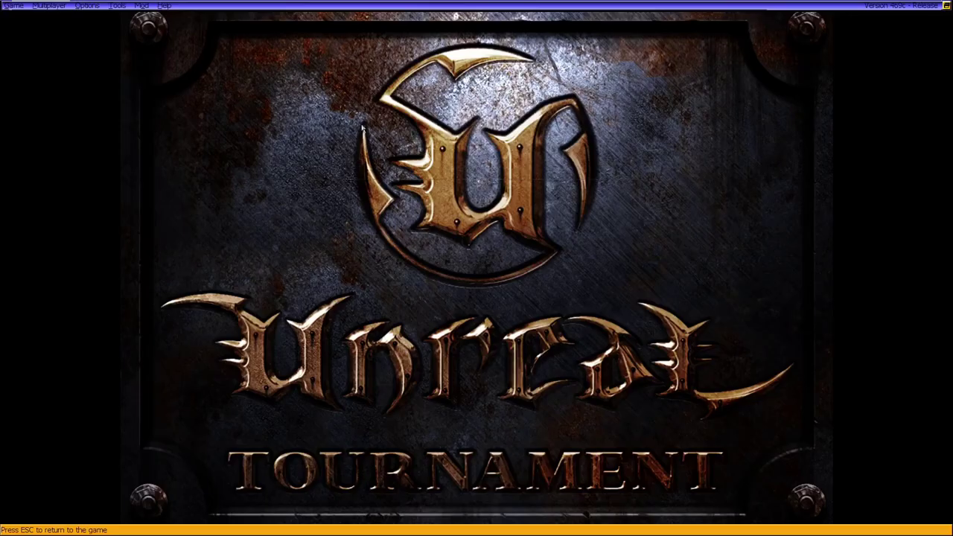
{"action": "left_click", "coordinate": [24, 7]}
{"action": "mouse_move", "coordinate": [46, 12]}
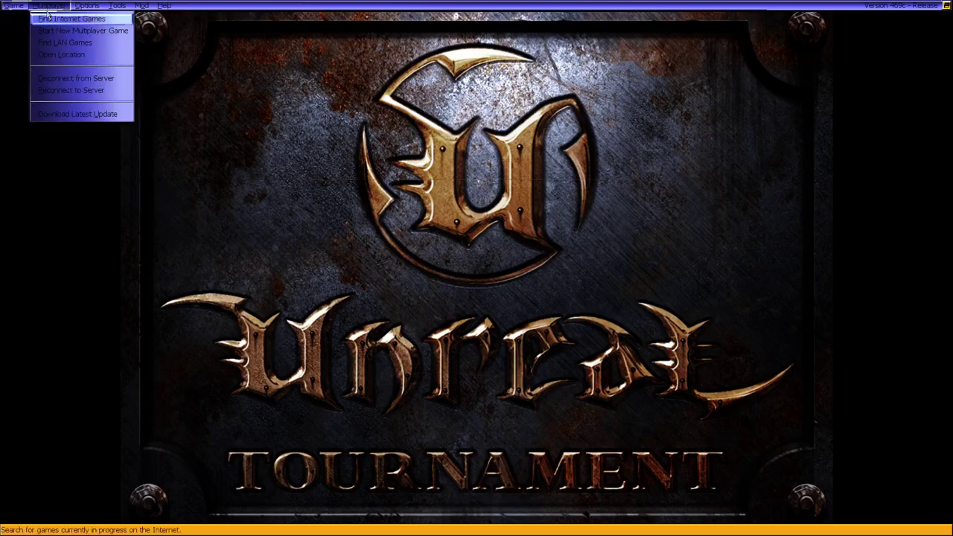
{"action": "left_click", "coordinate": [82, 83]}
{"action": "key", "text": "grave"}
{"action": "key", "text": "Escape"}
{"action": "key", "text": "Escape"}
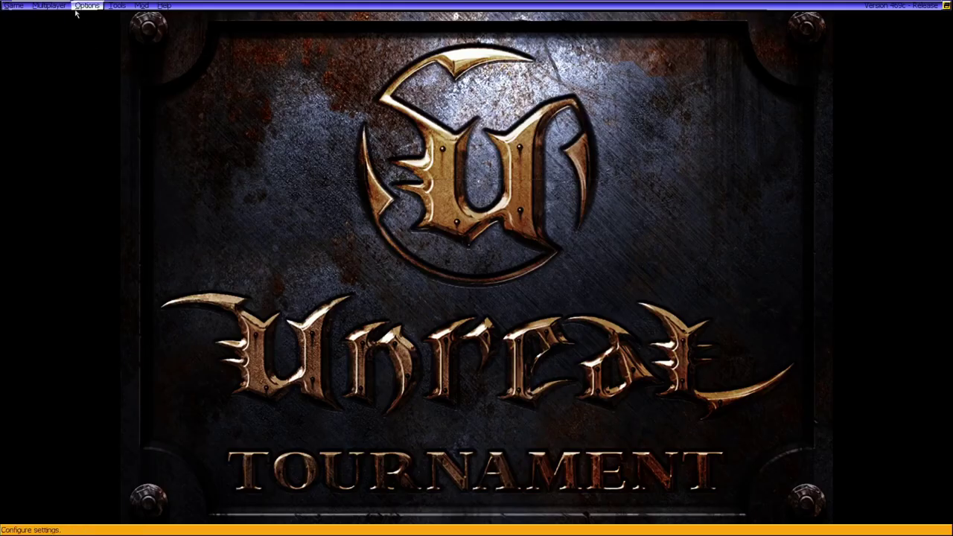
- Find internet games and join the |)ark Fiber FFA | Chicago deathmatch server
{"action": "left_click", "coordinate": [48, 6]}
{"action": "left_click", "coordinate": [52, 18]}
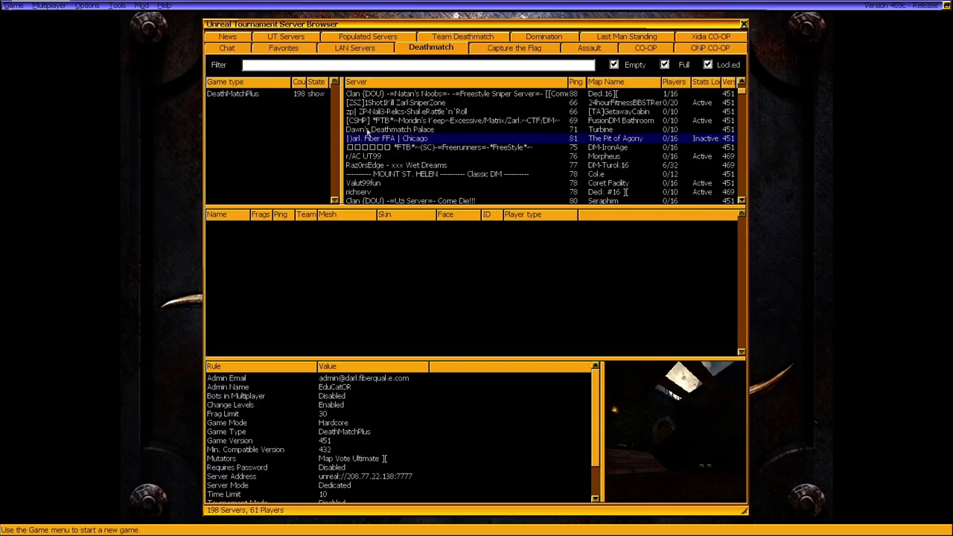
{"action": "double_click", "coordinate": [369, 139]}
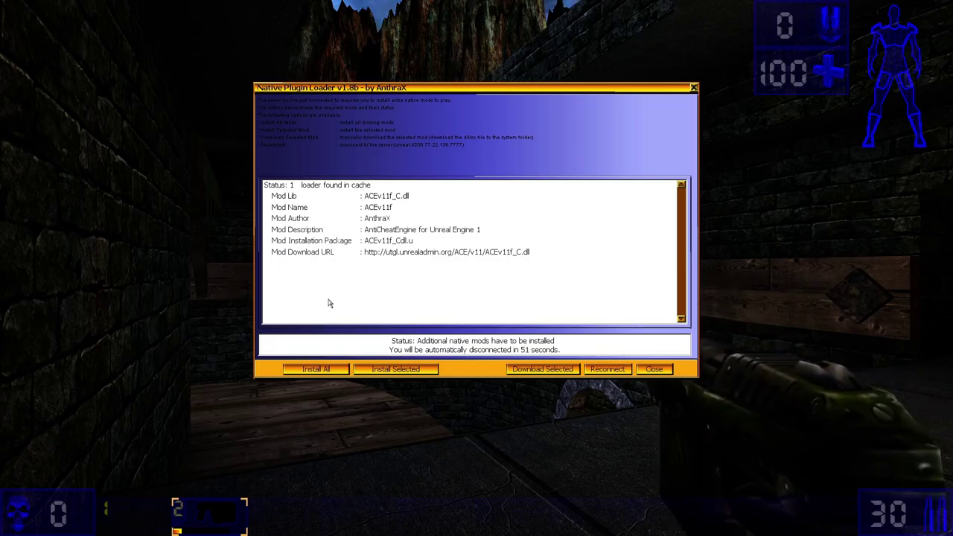
- Install all missing native mods, accepting the AntiCheatEngine 1.1 license agreement, and reconnect to the server
{"action": "left_click", "coordinate": [316, 370]}
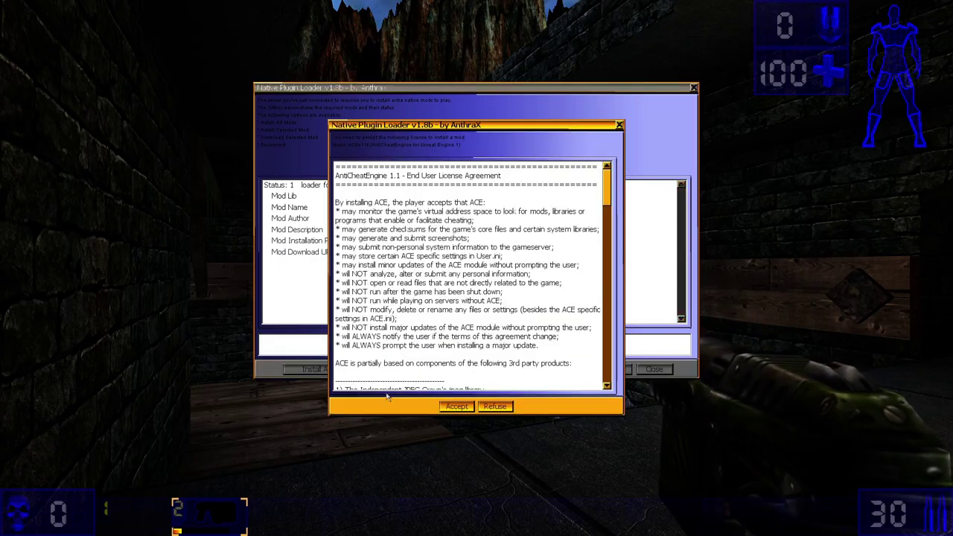
{"action": "left_click", "coordinate": [455, 406]}
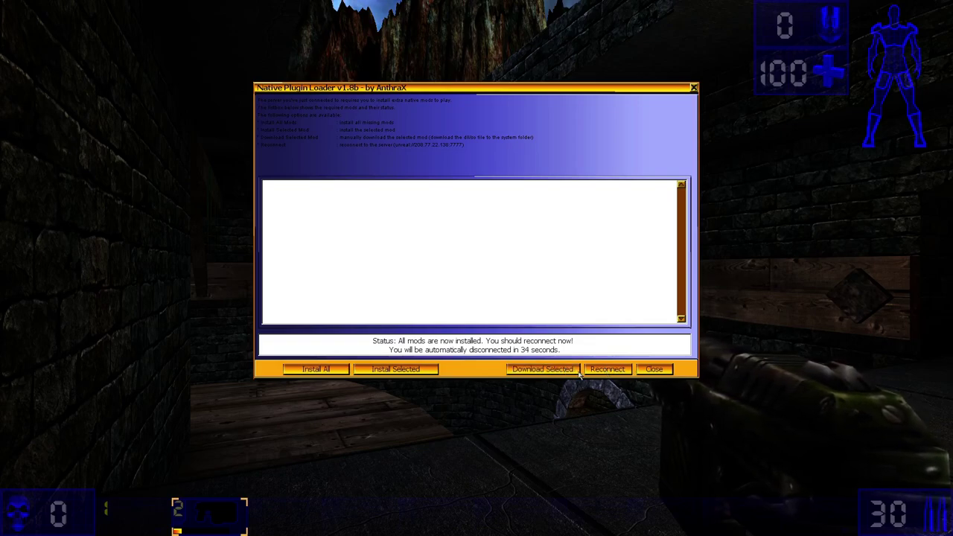
{"action": "left_click", "coordinate": [601, 371]}
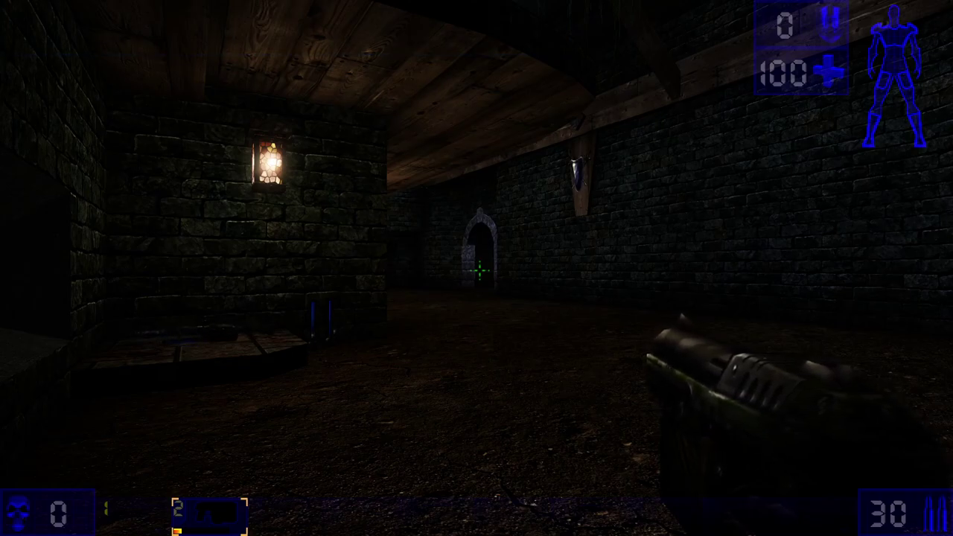
{"action": "key", "text": "w"}
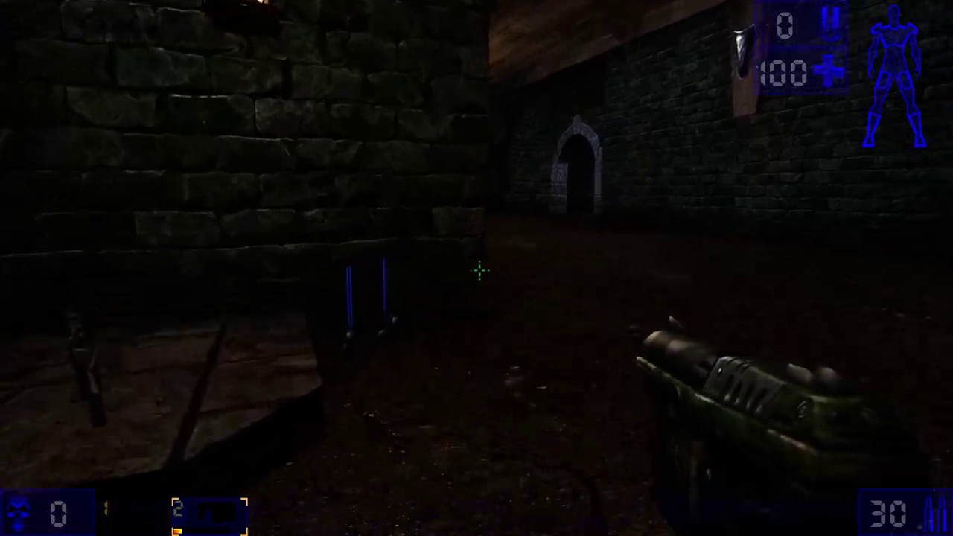
{"action": "key", "text": "w"}
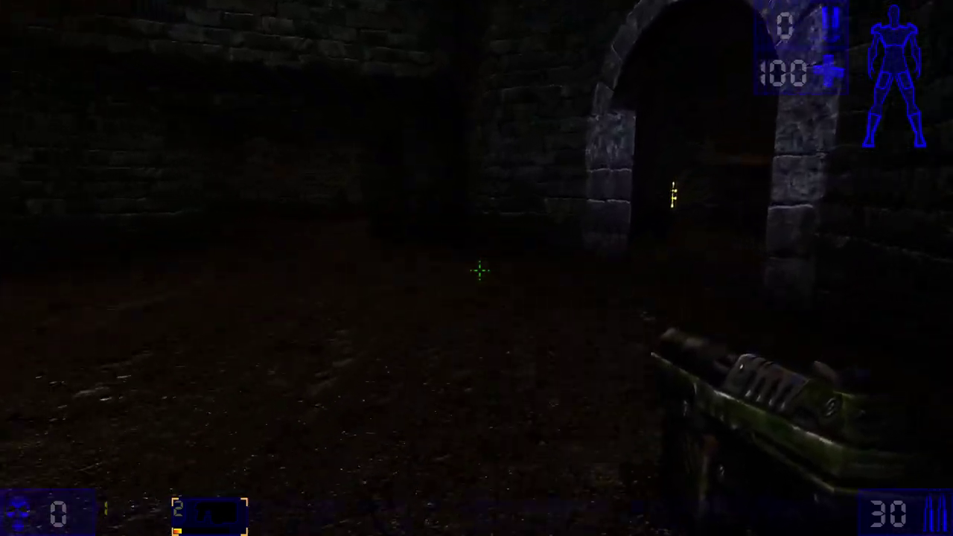
{"action": "key", "text": "s"}
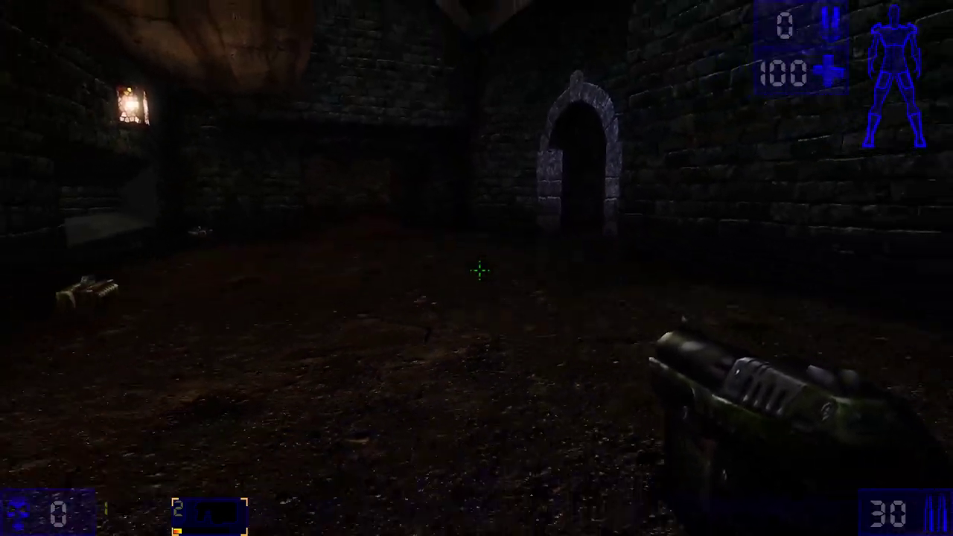
{"action": "key", "text": "s"}
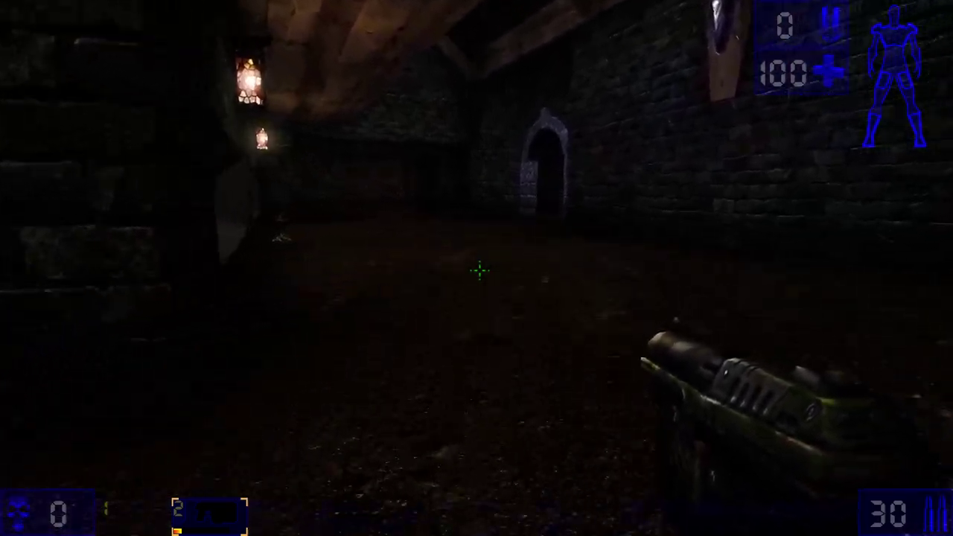
{"action": "key", "text": "w"}
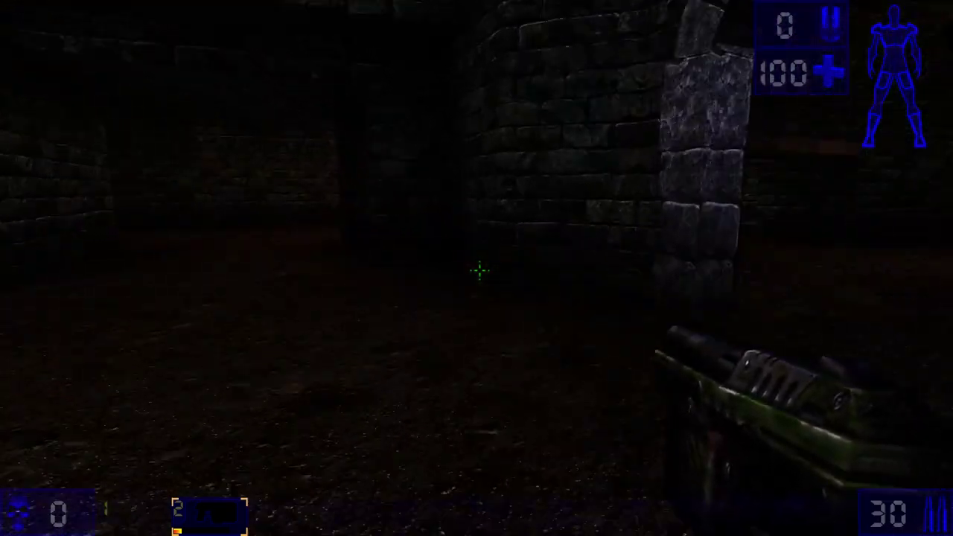
{"action": "key", "text": "w"}
{"action": "key", "text": "w"}
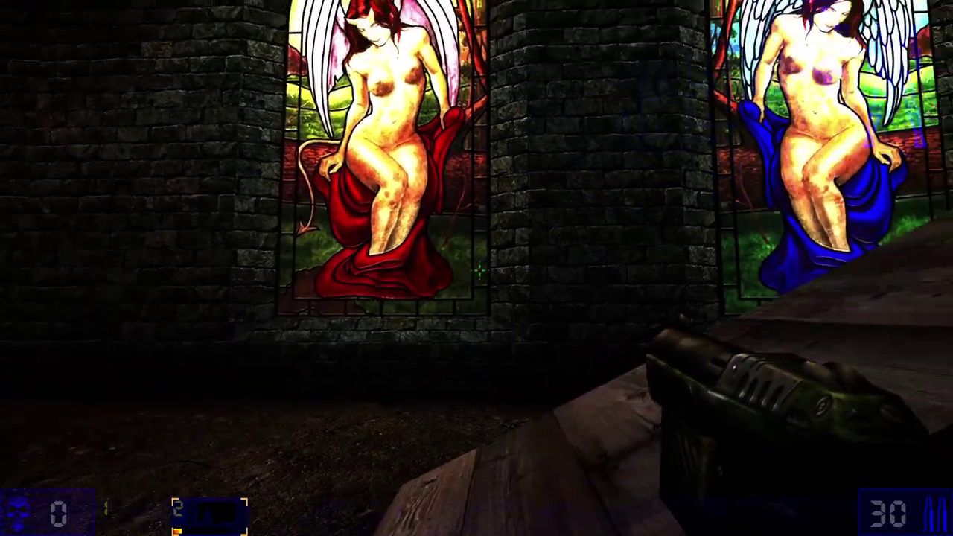
{"action": "key", "text": "s"}
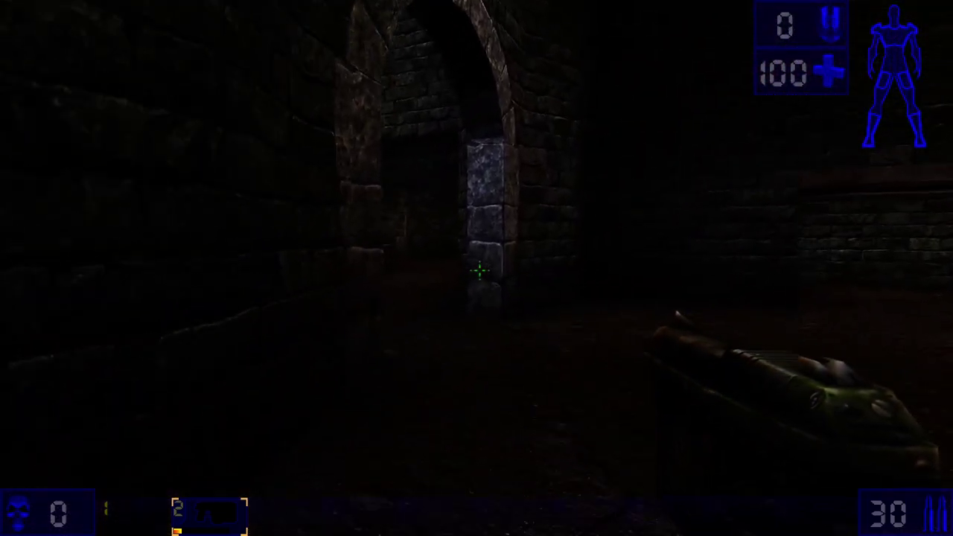
{"action": "key", "text": "w"}
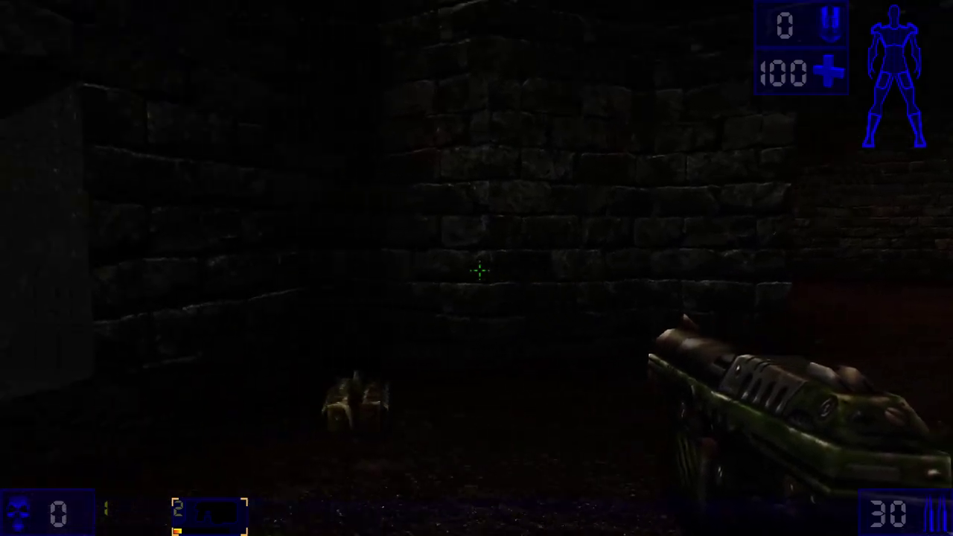
{"action": "key", "text": "w"}
{"action": "key", "text": "w"}
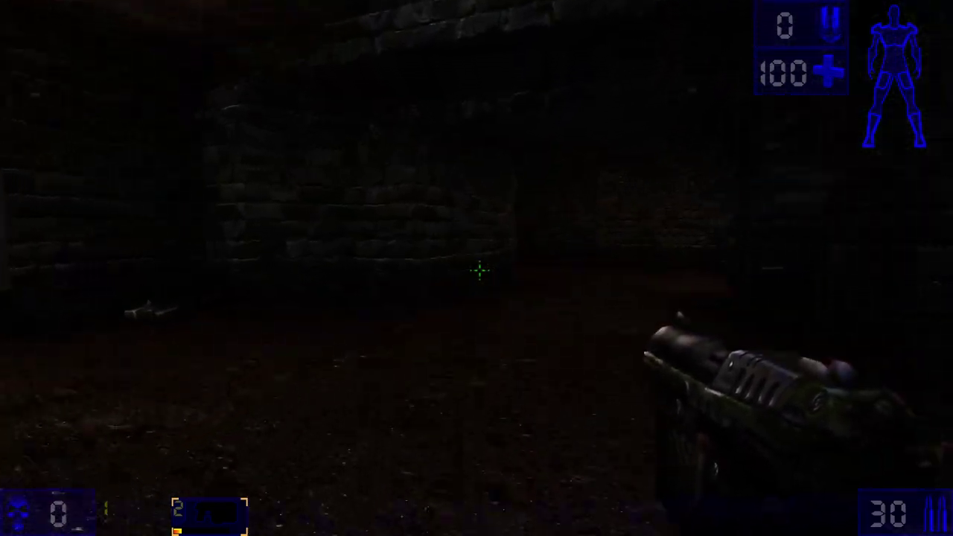
{"action": "key", "text": "w"}
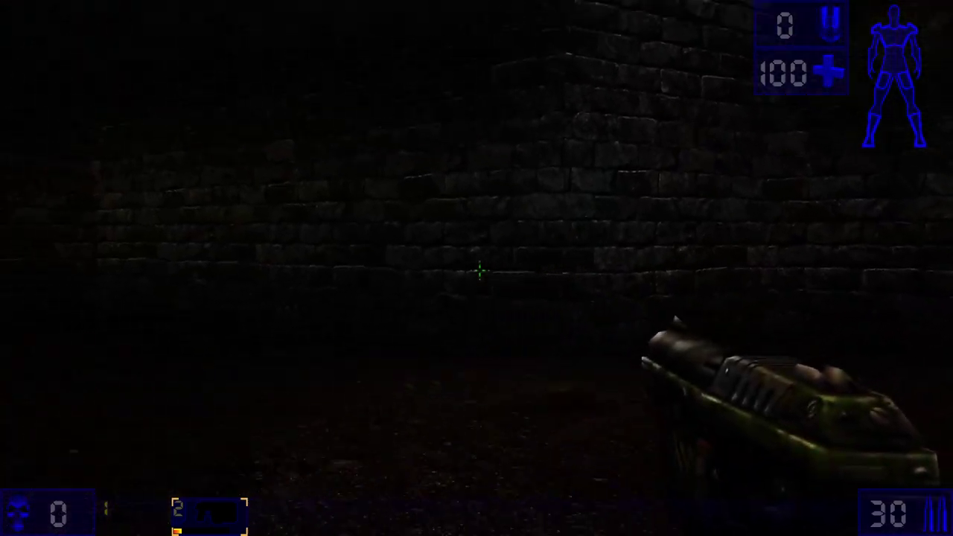
{"action": "key", "text": "w"}
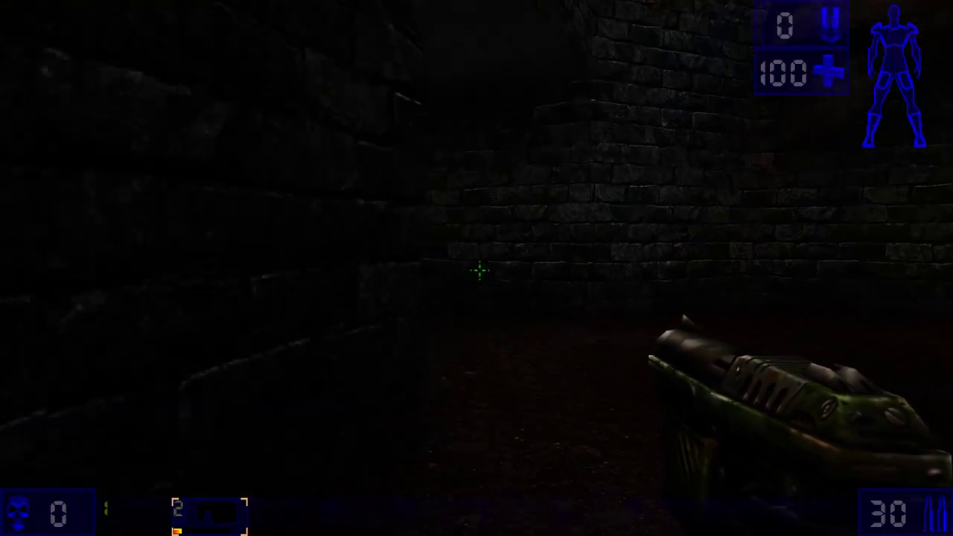
{"action": "key", "text": "w"}
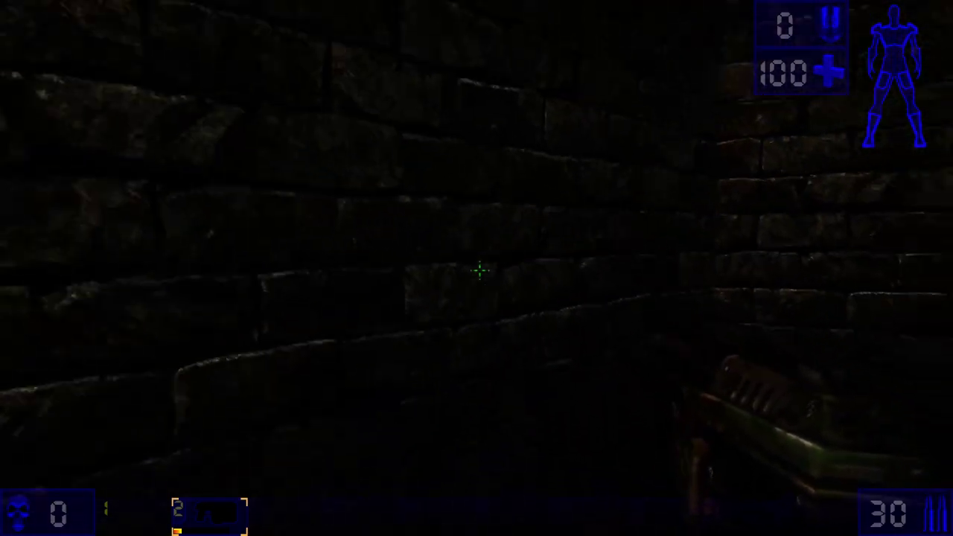
{"action": "key", "text": "w"}
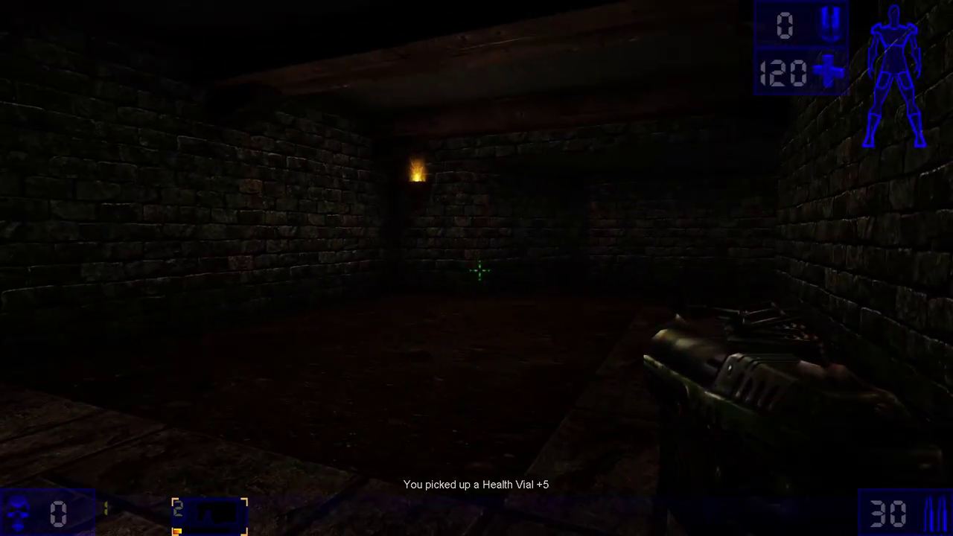
{"action": "key", "text": "w"}
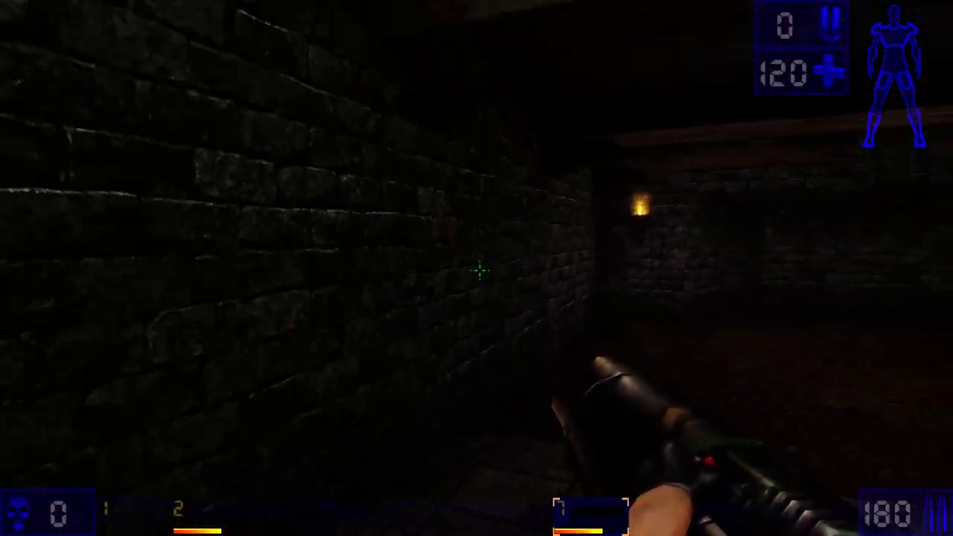
{"action": "key", "text": "w"}
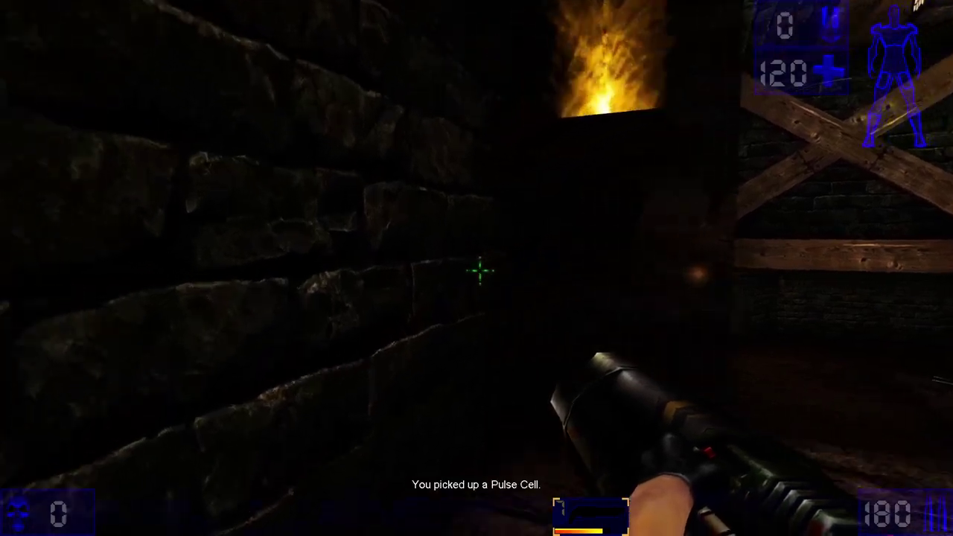
{"action": "key", "text": "w"}
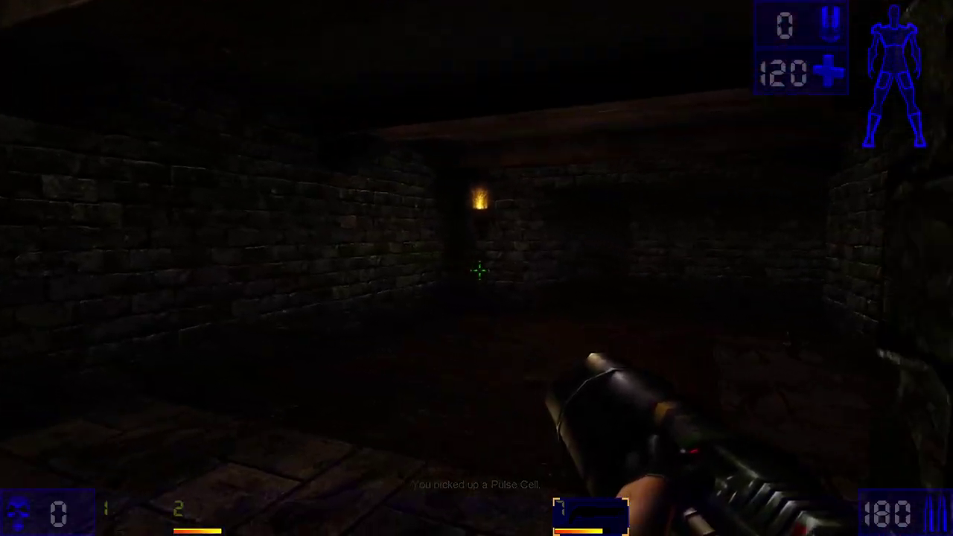
{"action": "key", "text": "w"}
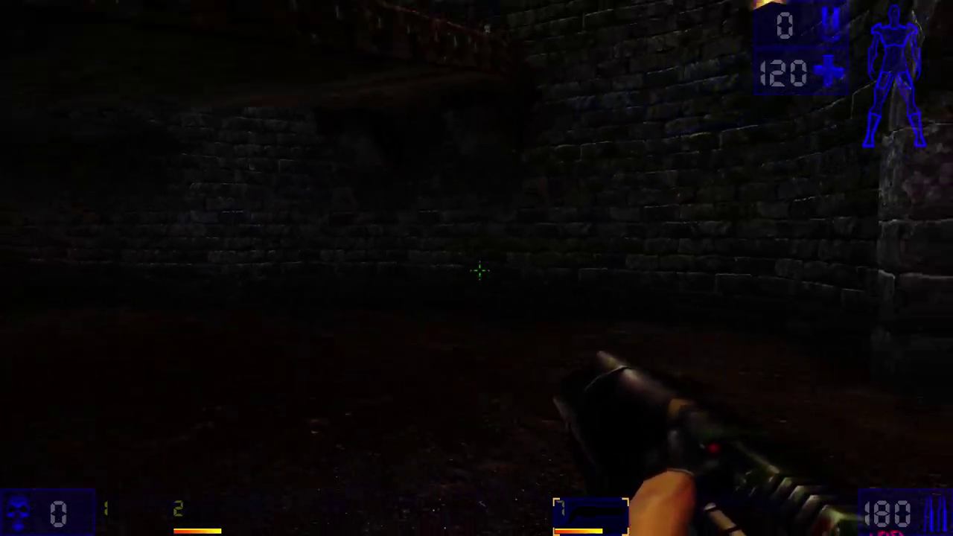
{"action": "key", "text": "w"}
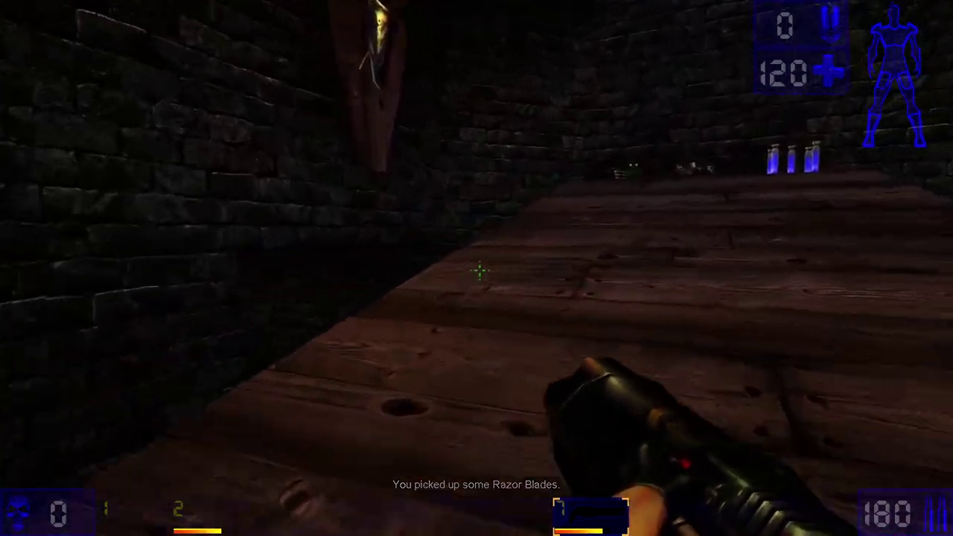
{"action": "key", "text": "w"}
{"action": "key", "text": "s"}
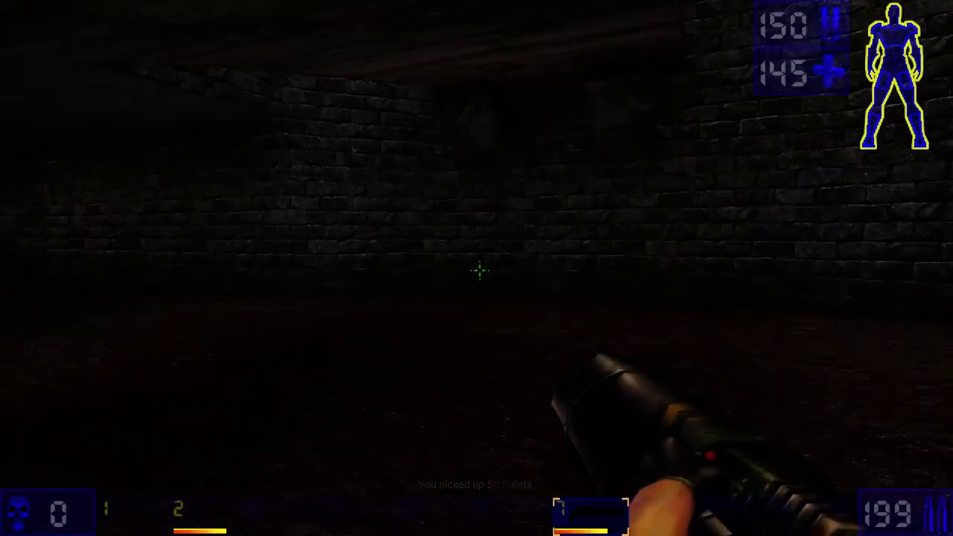
{"action": "key", "text": "w"}
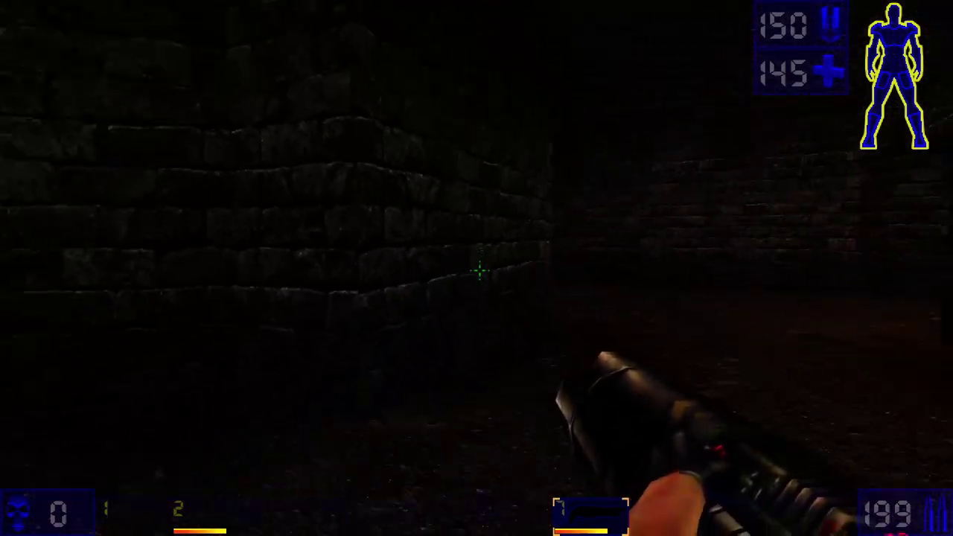
{"action": "key", "text": "Left"}
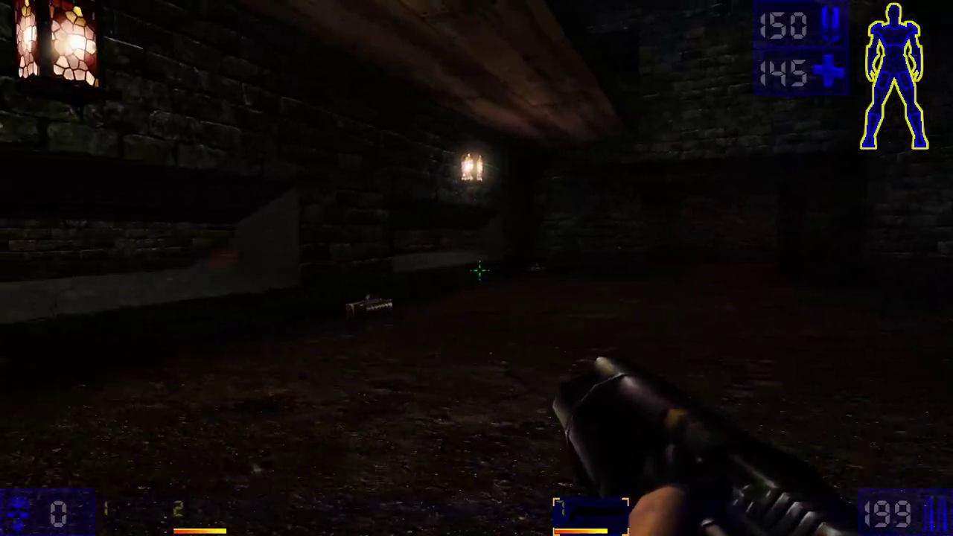
{"action": "key", "text": "w"}
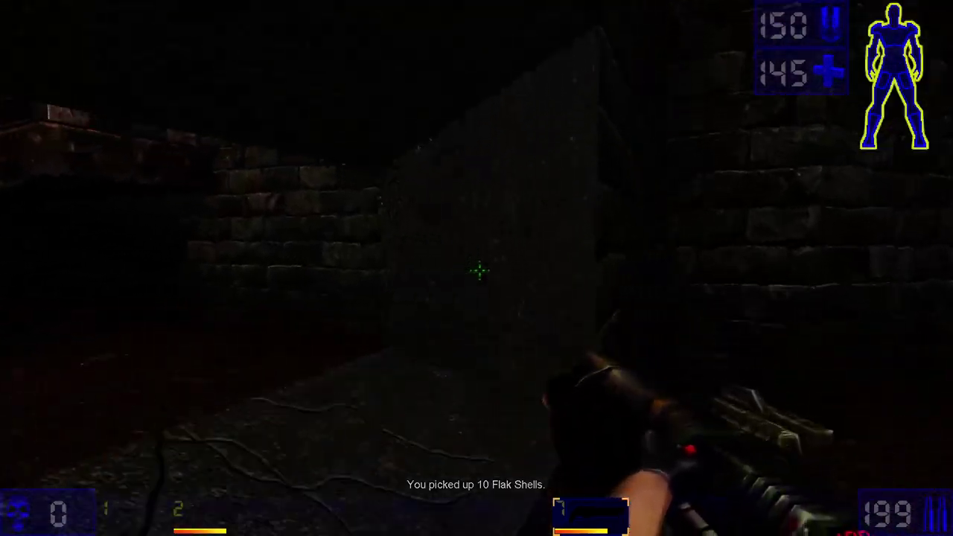
- Explore the lantern-lit stone hall under the wooden ceiling and collect the Shock Core along the wall
{"action": "key", "text": "Left"}
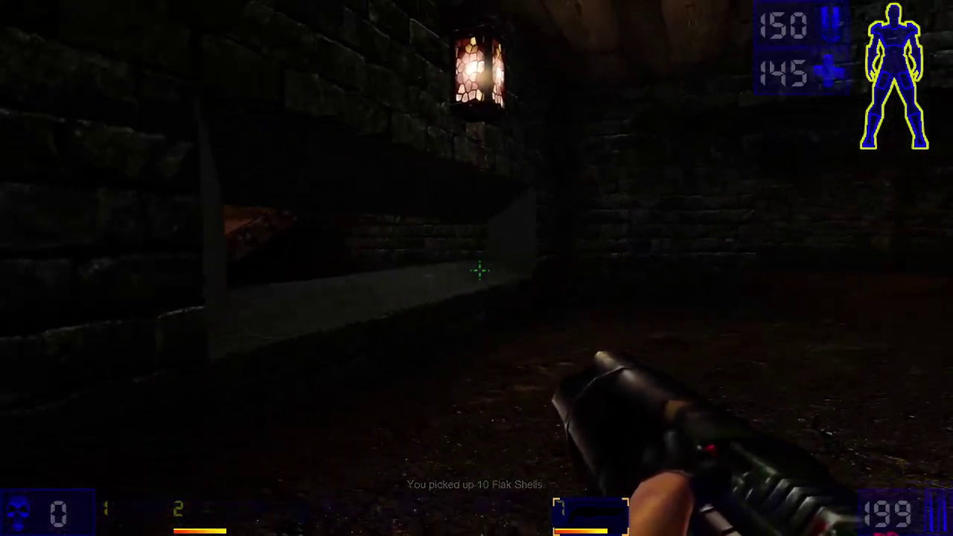
{"action": "key", "text": "w"}
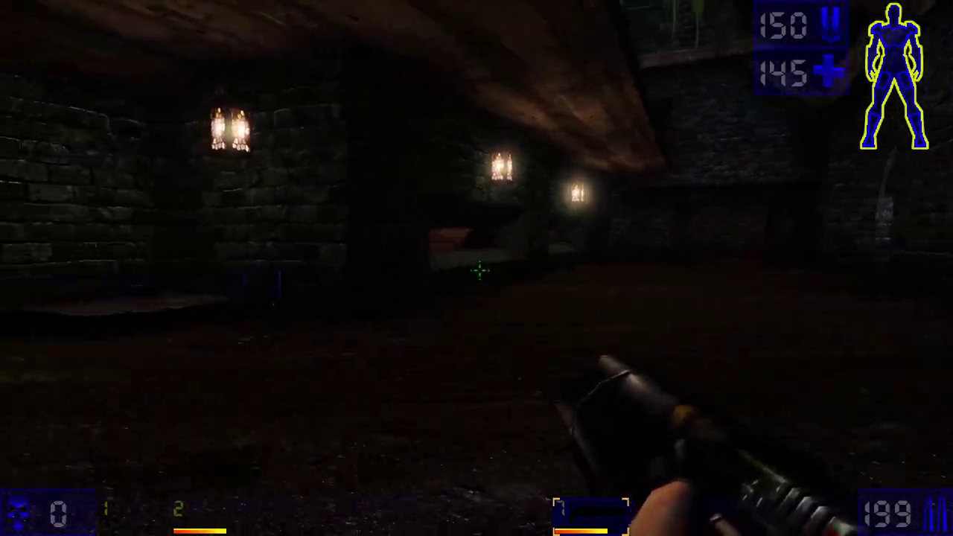
{"action": "key", "text": "w"}
{"action": "key", "text": "Right"}
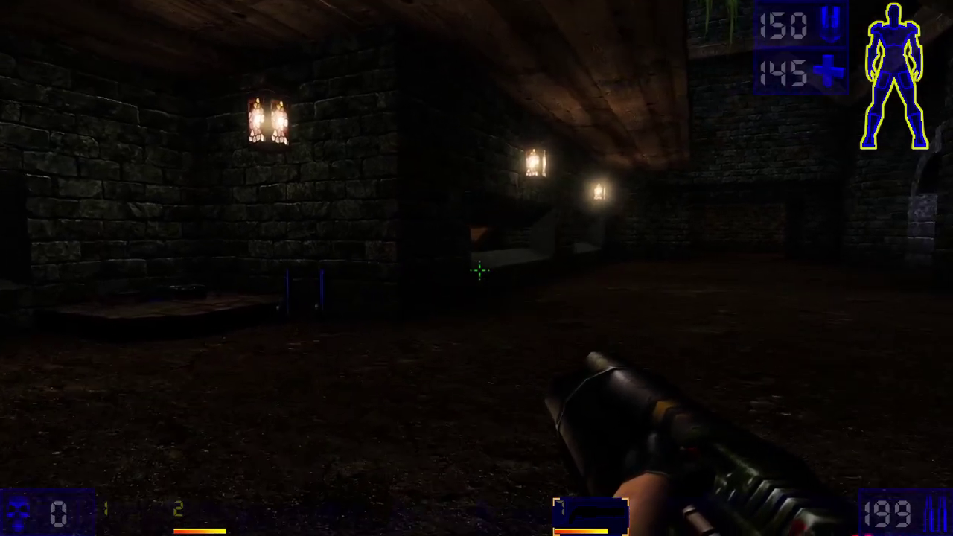
{"action": "key", "text": "Left"}
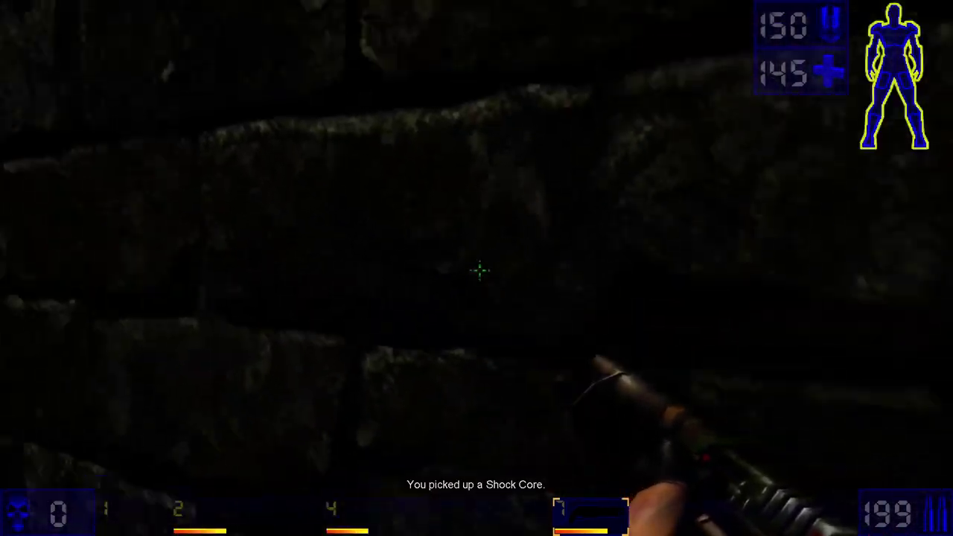
{"action": "key", "text": "w"}
{"action": "key", "text": "Left"}
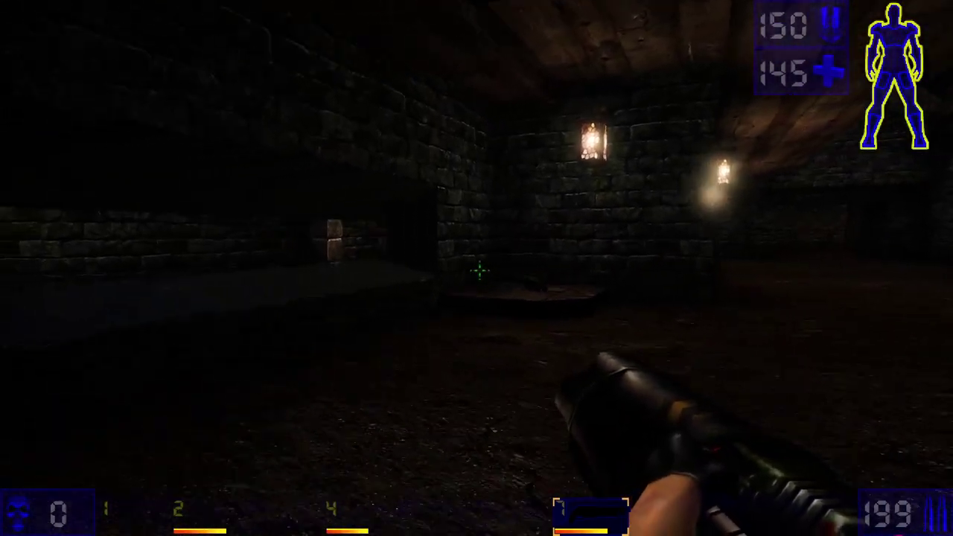
- Cross the torch-lit corridor with the crossed wooden beams, collect the Pulse Cell and head for the arched ramp passage
{"action": "key", "text": "Right"}
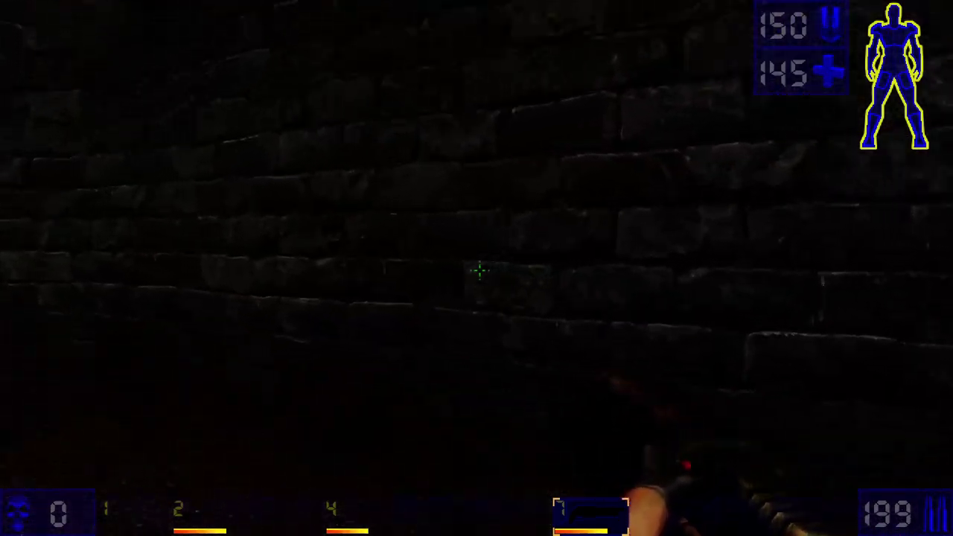
{"action": "key", "text": "w"}
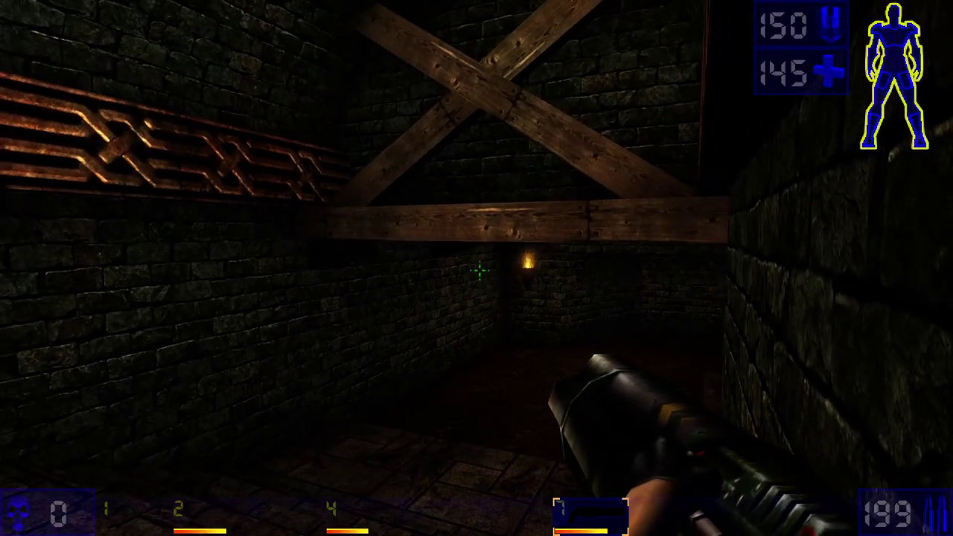
{"action": "key", "text": "w"}
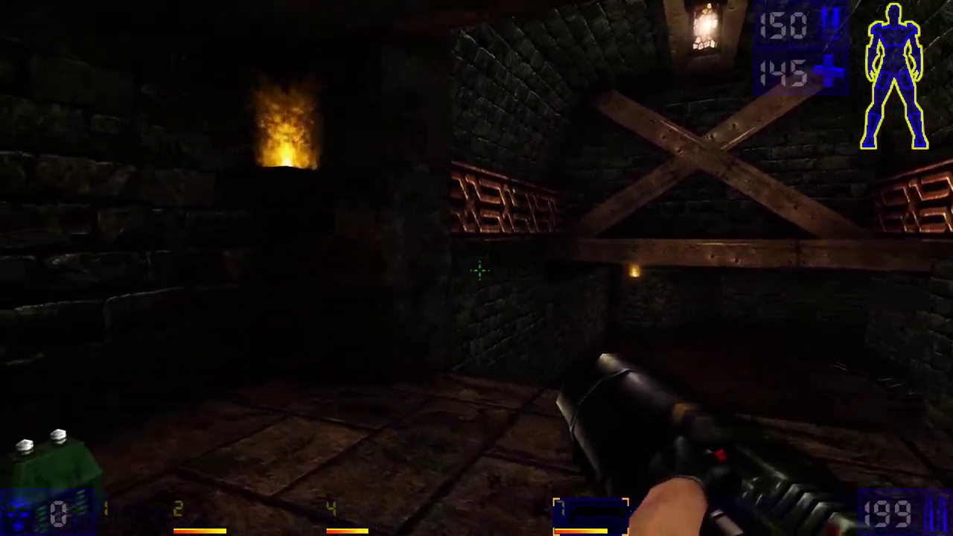
{"action": "key", "text": "s"}
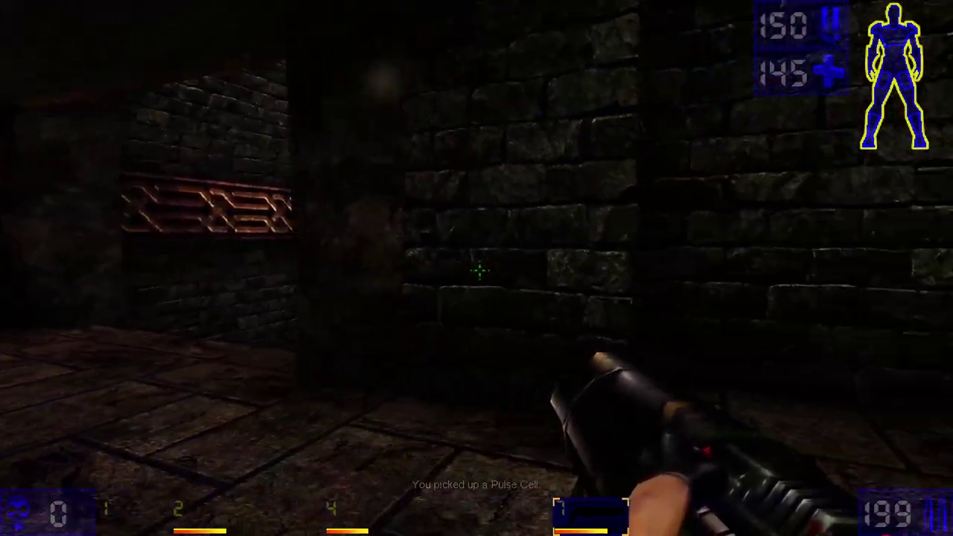
{"action": "key", "text": "w"}
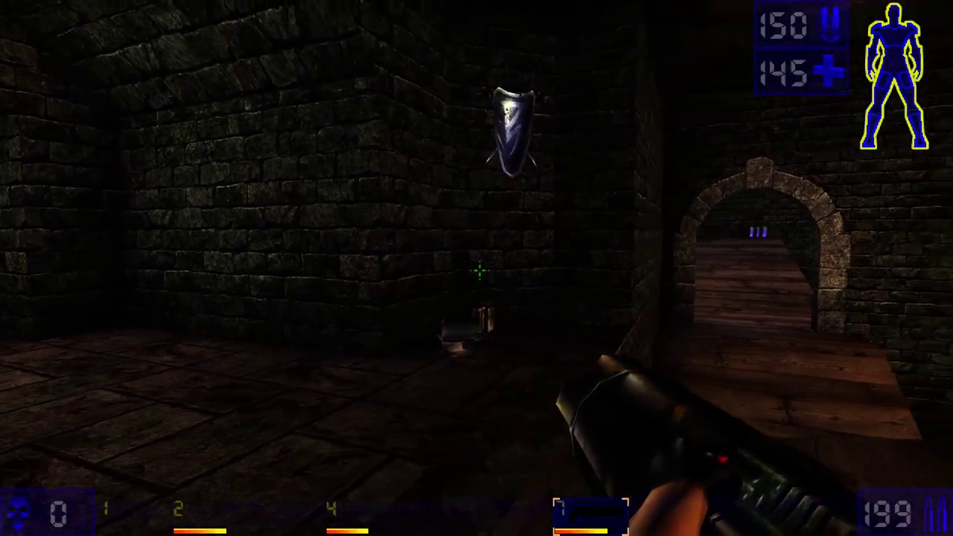
- Climb the wooden ramp through the stone archway and collect the Health Vials and Pulse Cell beyond it
{"action": "key", "text": "w"}
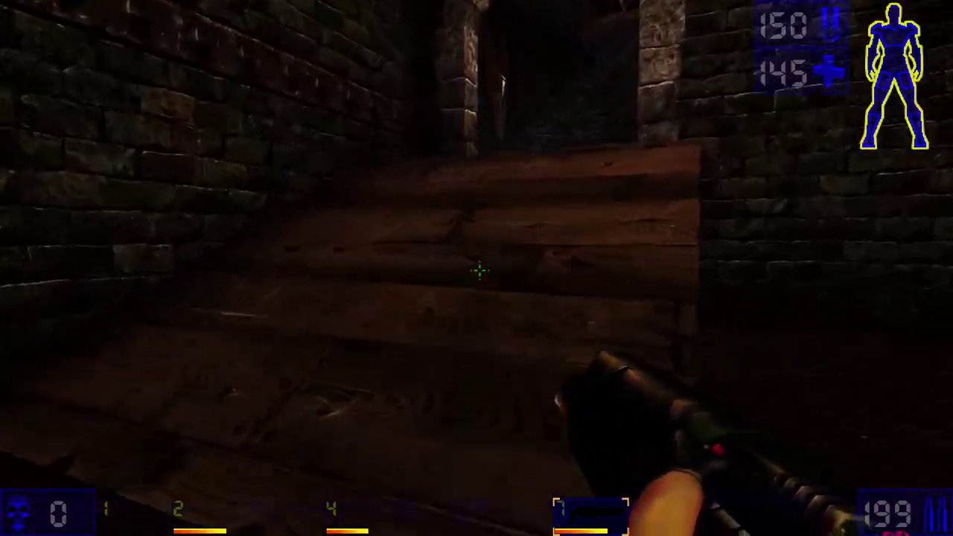
{"action": "key", "text": "w"}
{"action": "key", "text": "w"}
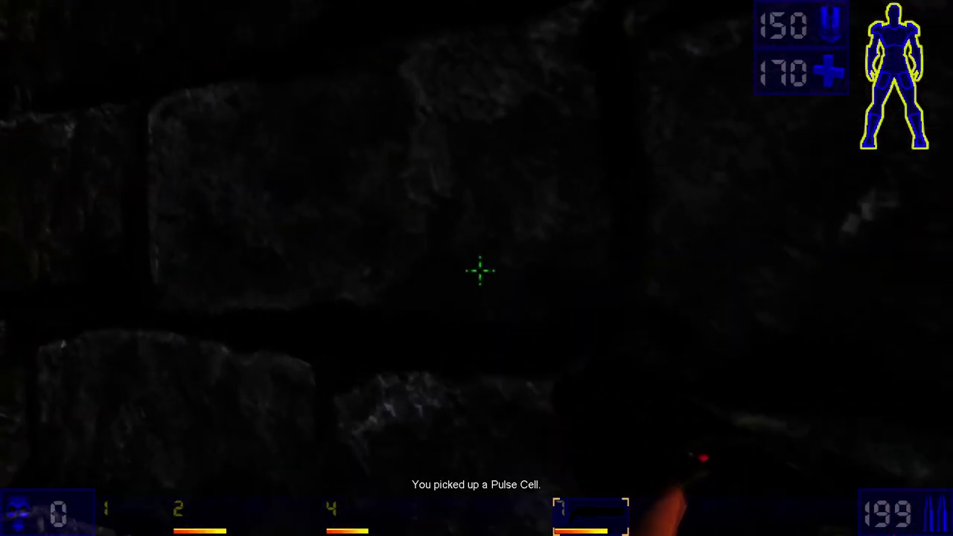
- Run up the wide wooden ramp again to the items in the corner and collect another Pulse Cell
{"action": "key", "text": "w"}
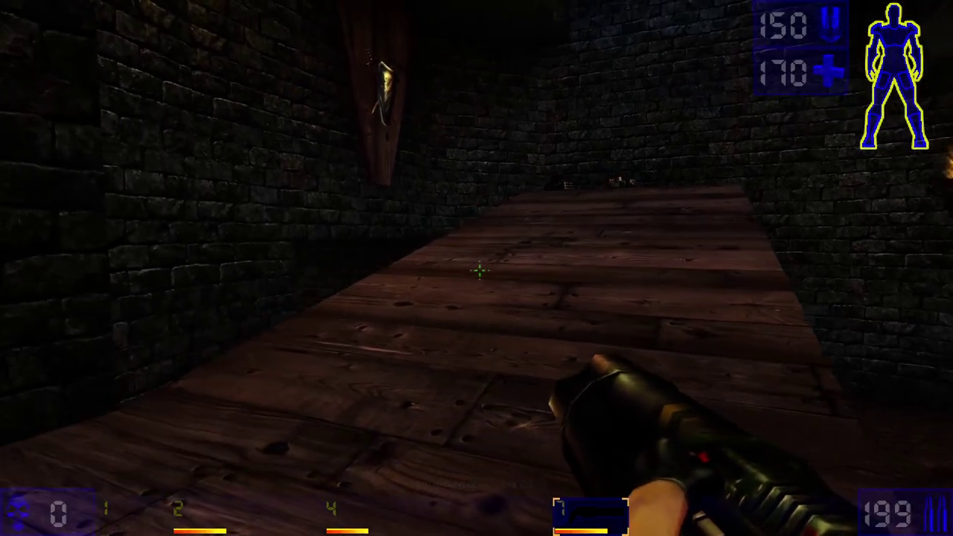
{"action": "key", "text": "w"}
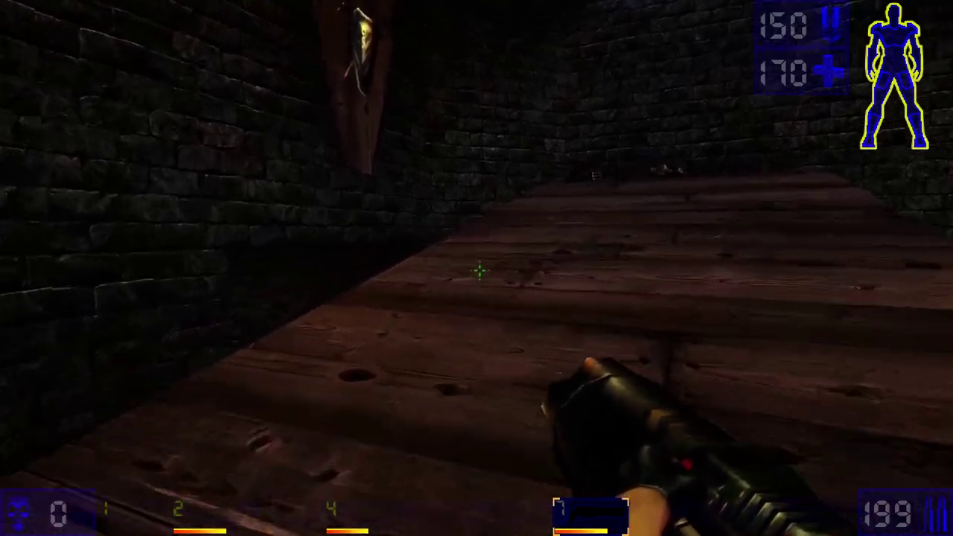
{"action": "key", "text": "w"}
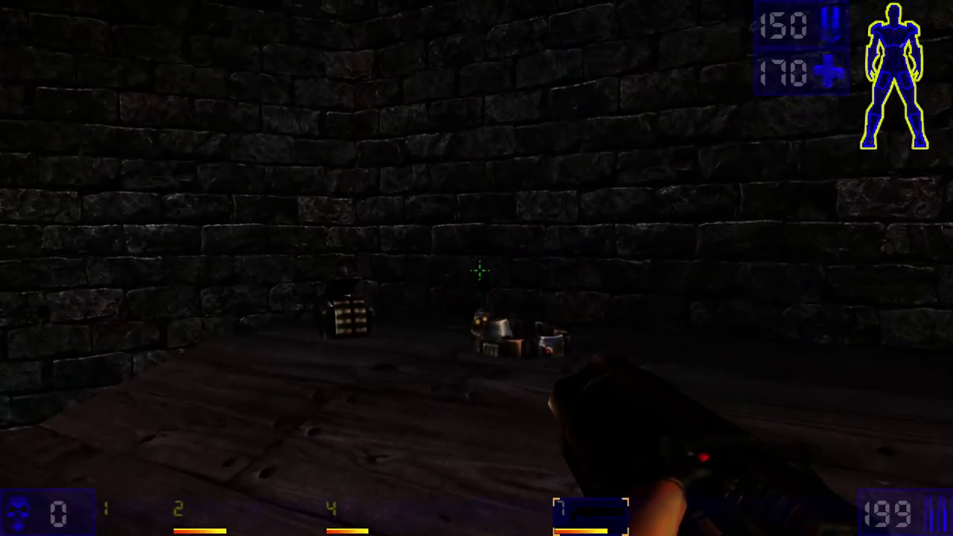
{"action": "key", "text": "w"}
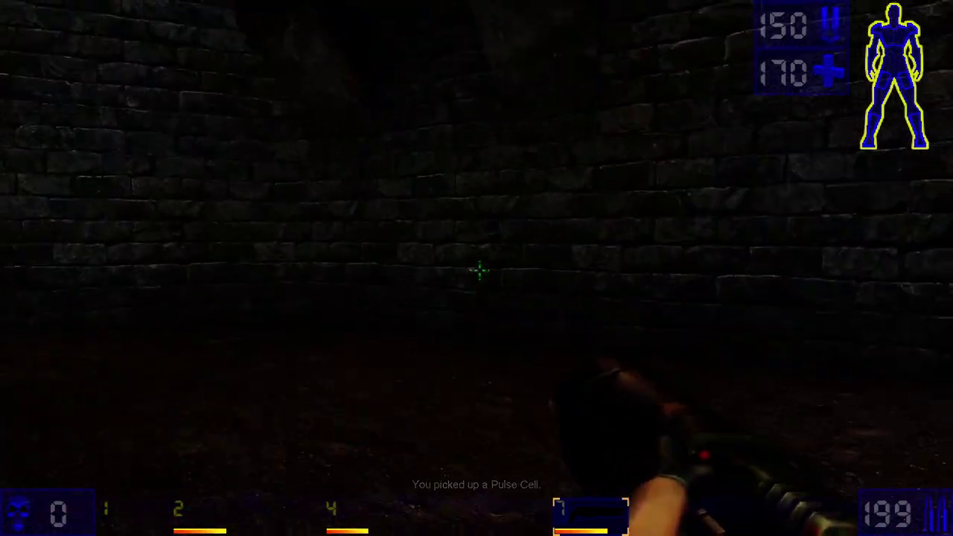
{"action": "key", "text": "w"}
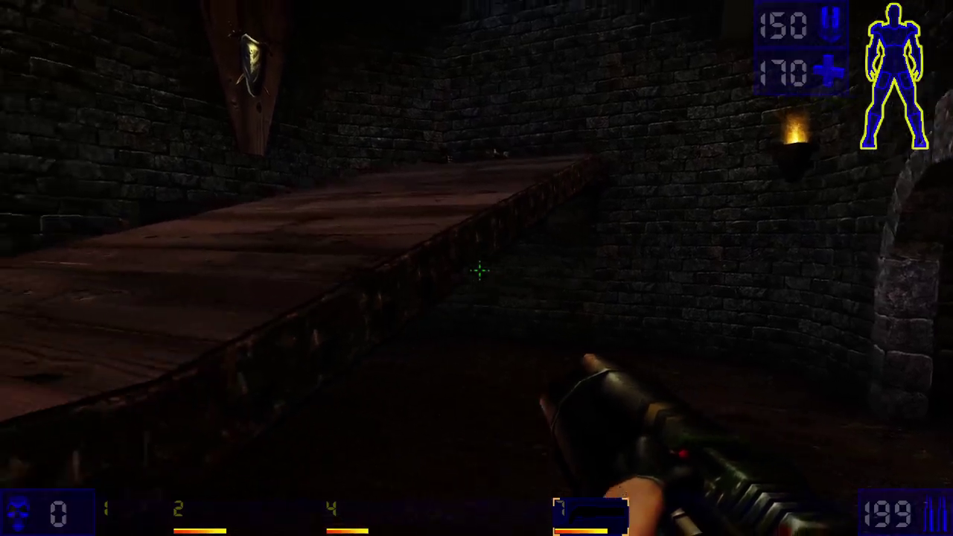
- Go back past the stone archway to the wall torch and pick up the Ripper and its nearby ammo
{"action": "key", "text": "w"}
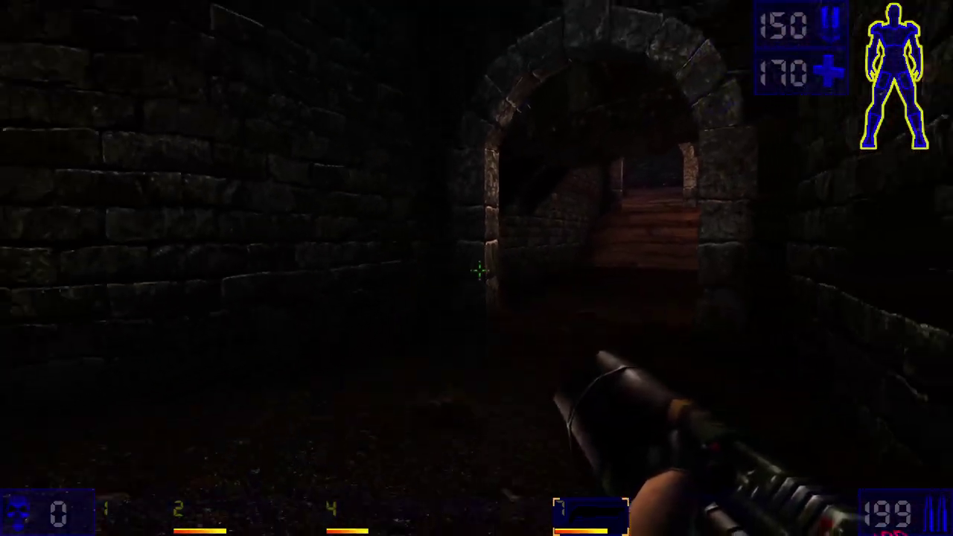
{"action": "key", "text": "w"}
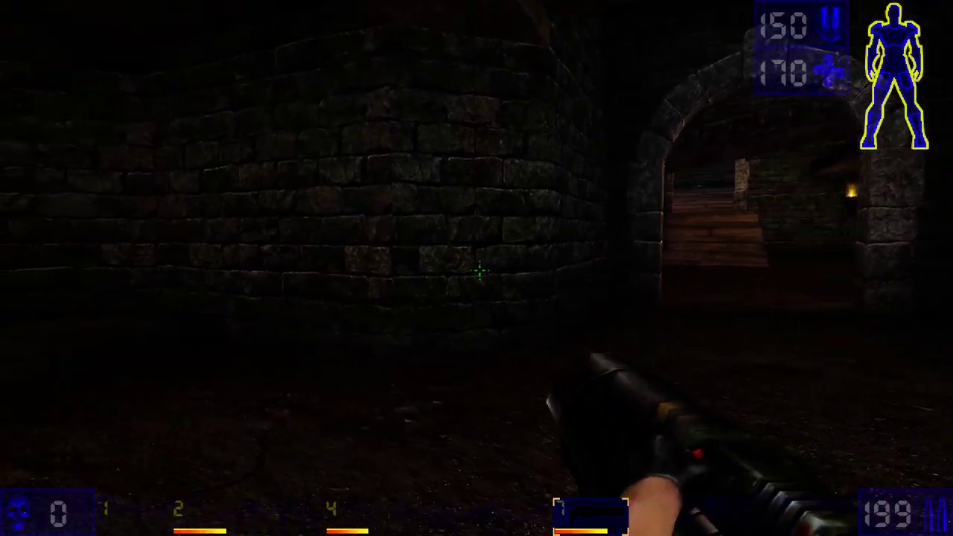
{"action": "key", "text": "w"}
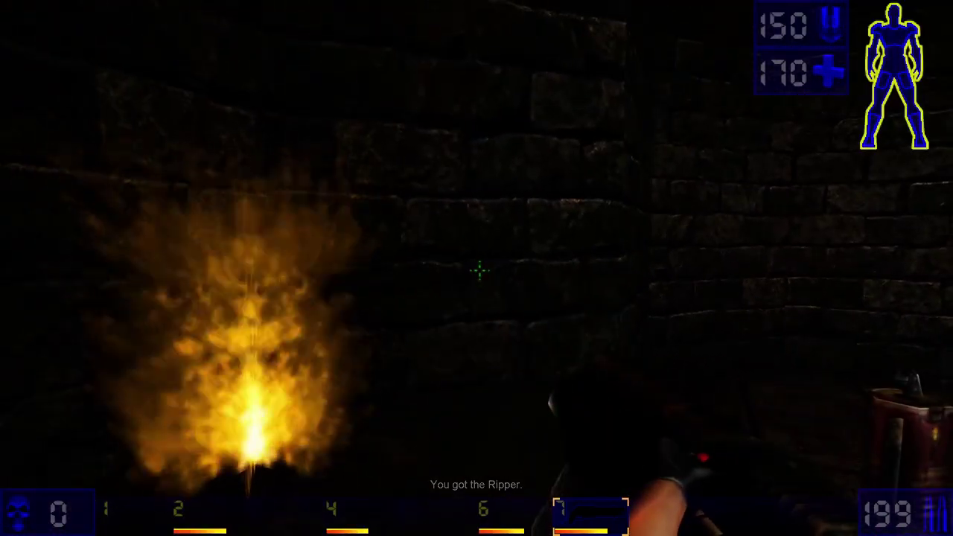
{"action": "key", "text": "w"}
{"action": "key", "text": "w"}
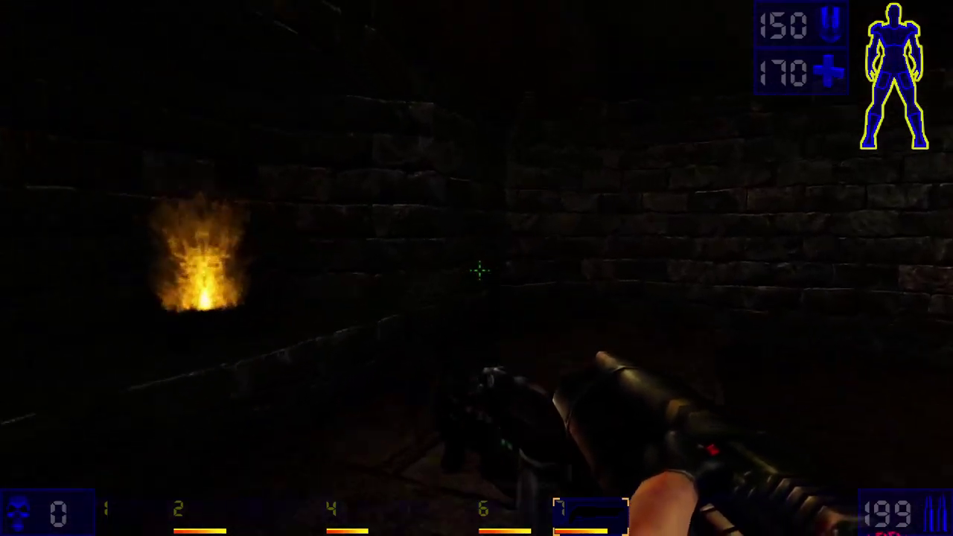
- Return through the archway and up the wooden ramps to collect the Health Vials
{"action": "key", "text": "w"}
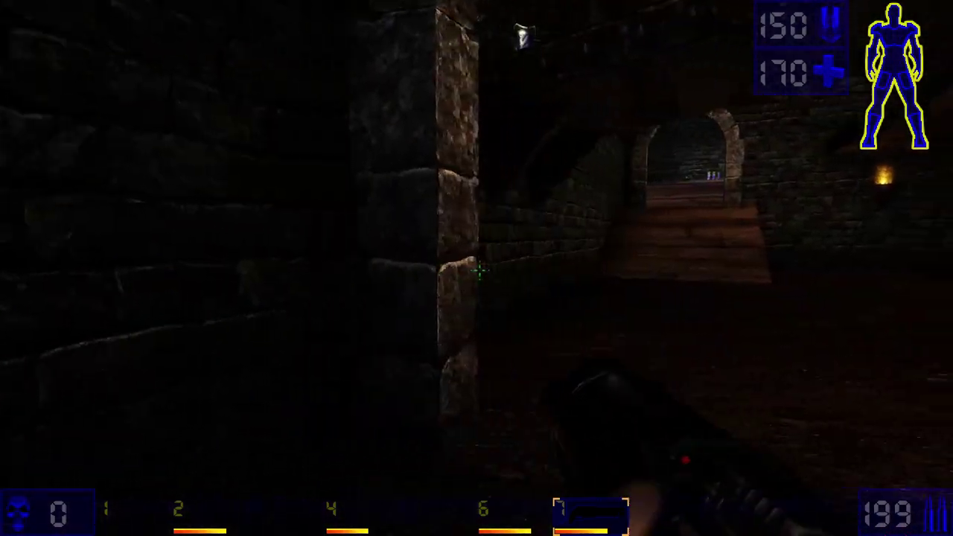
{"action": "key", "text": "w"}
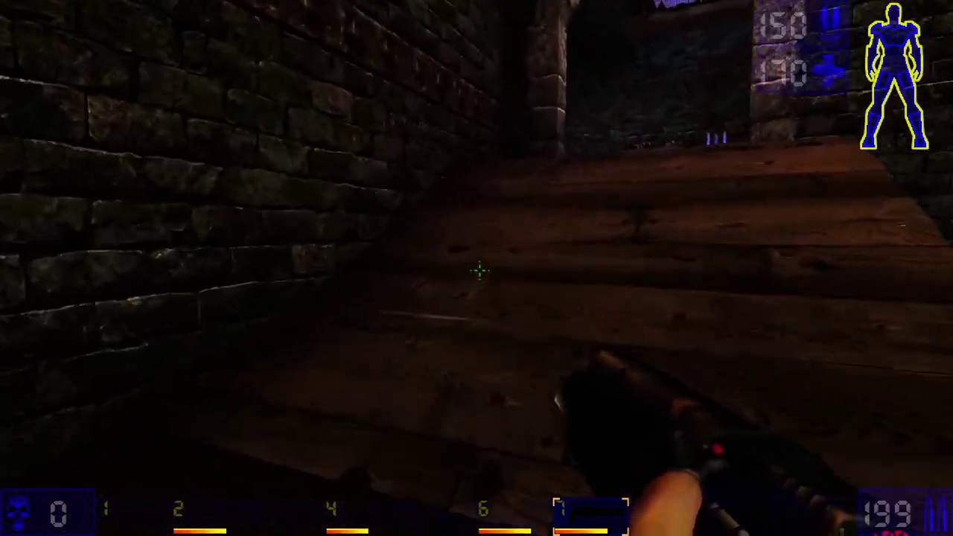
{"action": "key", "text": "w"}
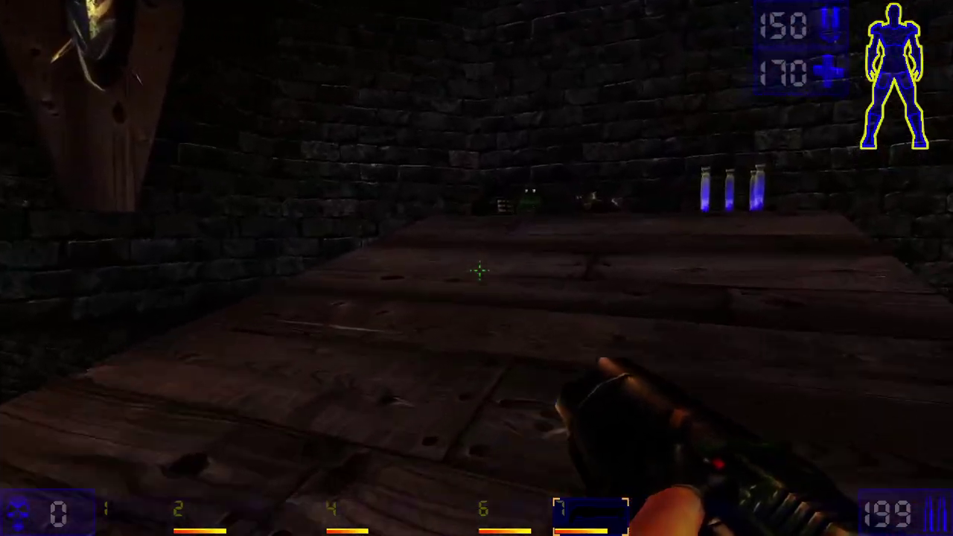
{"action": "key", "text": "w"}
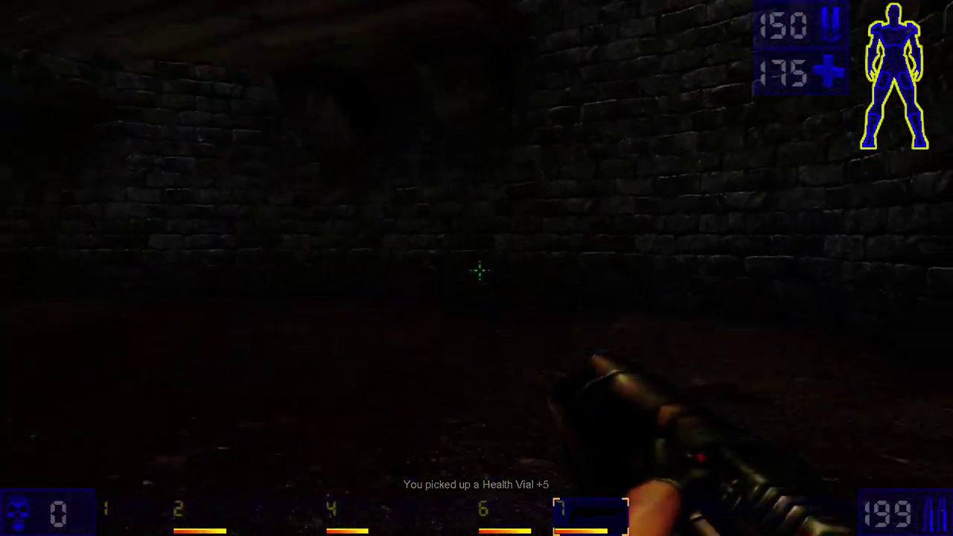
{"action": "key", "text": "w"}
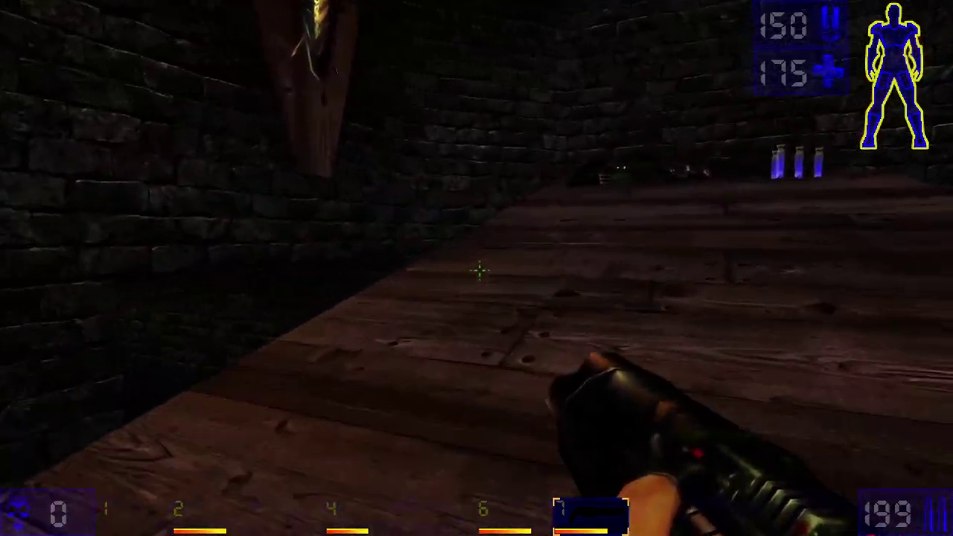
{"action": "key", "text": "w"}
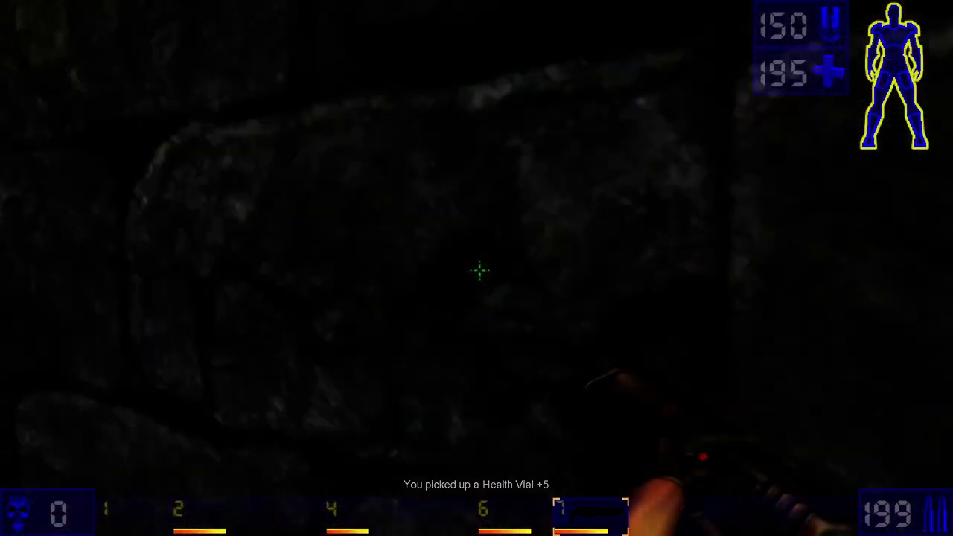
- Move down to the dark floor beside the wooden ramp, pass the ammo boxes and switch to the Impact Hammer
{"action": "key", "text": "w"}
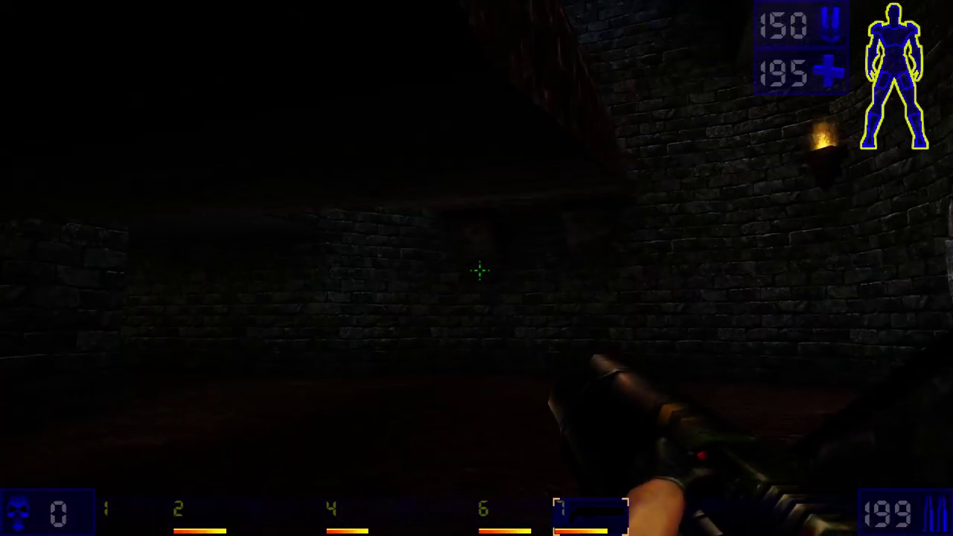
{"action": "key", "text": "w"}
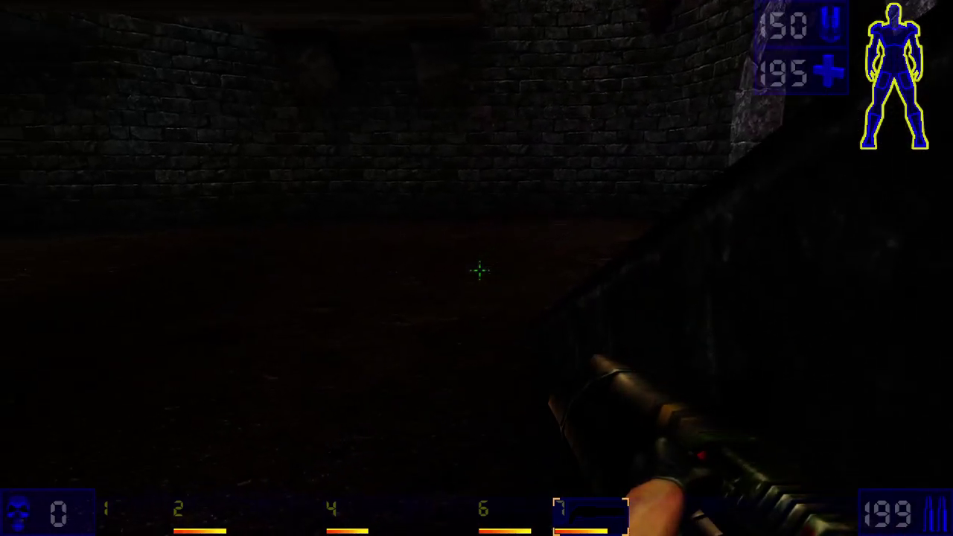
{"action": "key", "text": "w"}
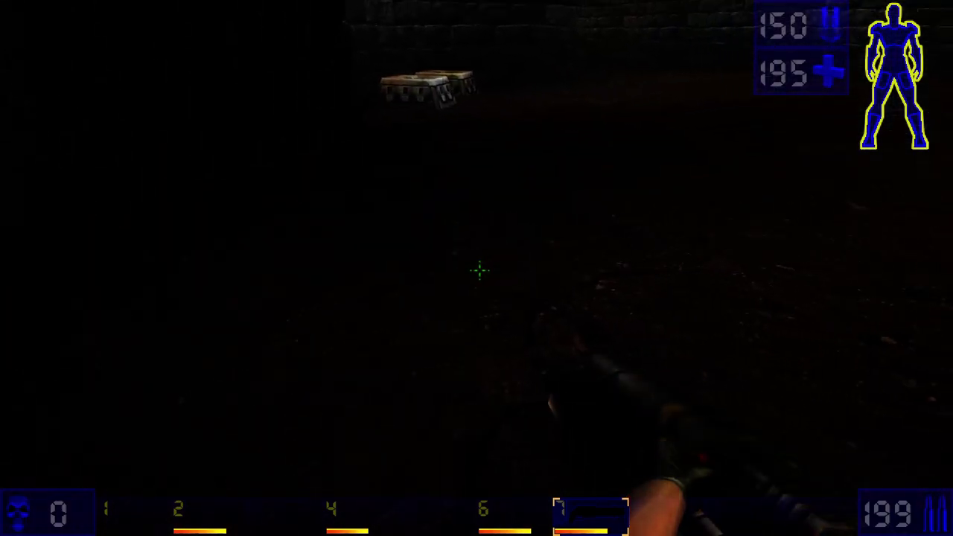
{"action": "key", "text": "w"}
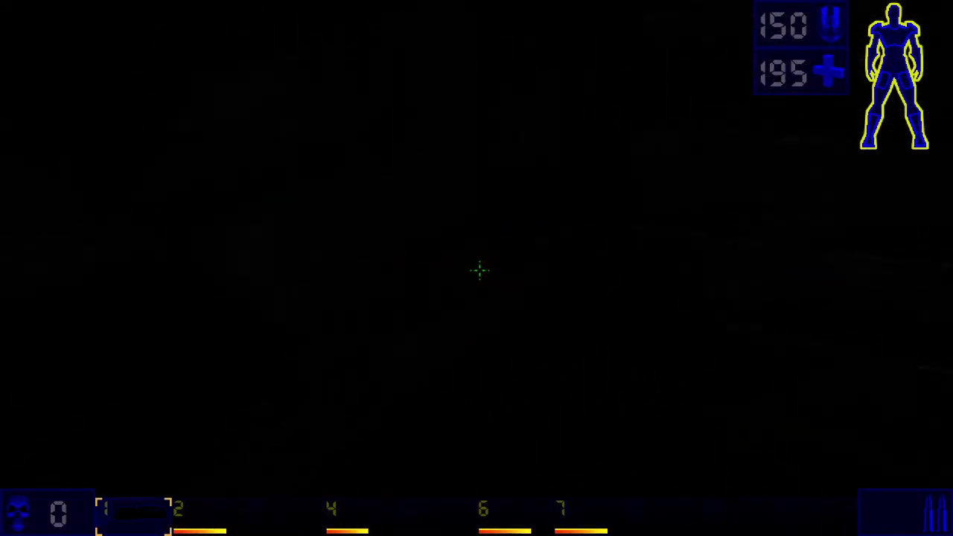
- Perform Impact Hammer jumps near the wooden ramp, and advance through the dark passage to pick up the Flak Cannon
{"action": "left_click", "coordinate": [479, 271]}
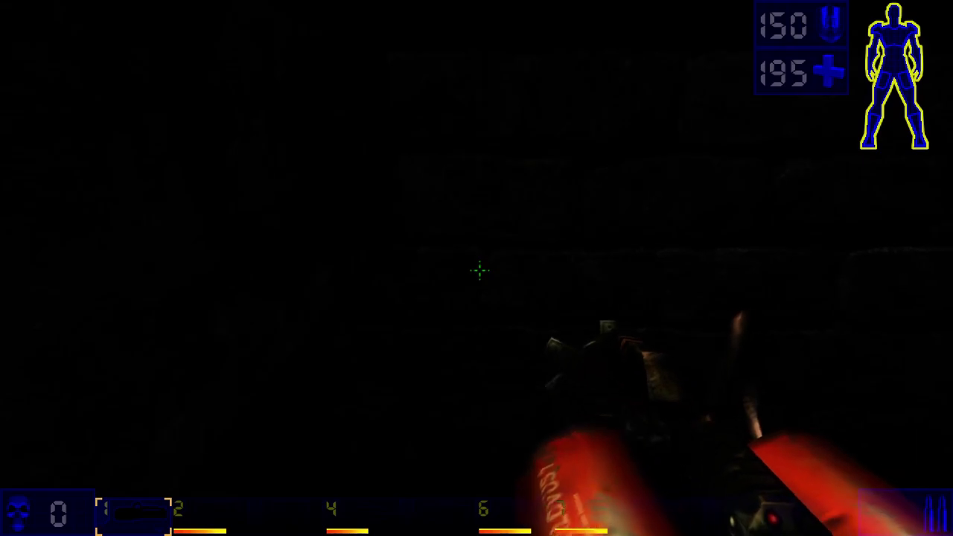
{"action": "left_click", "coordinate": [480, 271]}
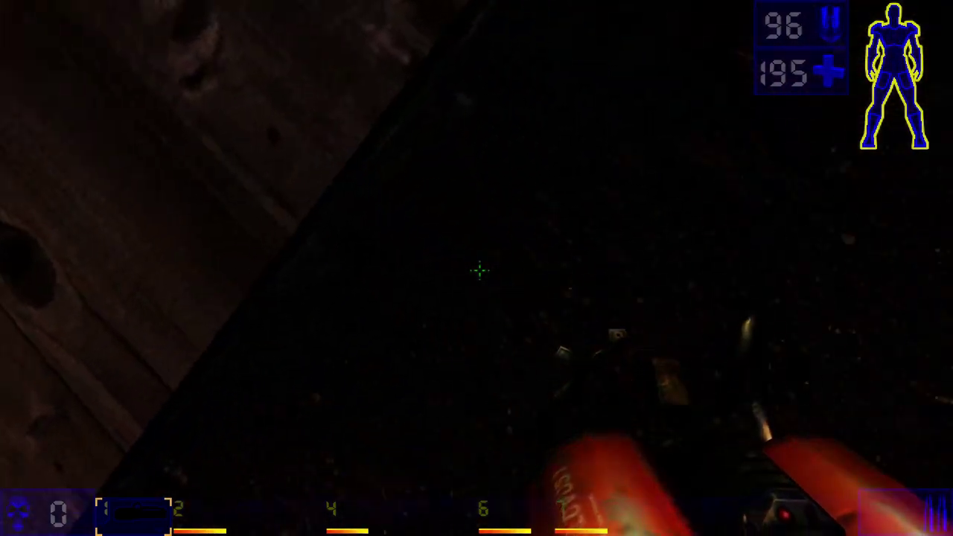
{"action": "left_click", "coordinate": [480, 271]}
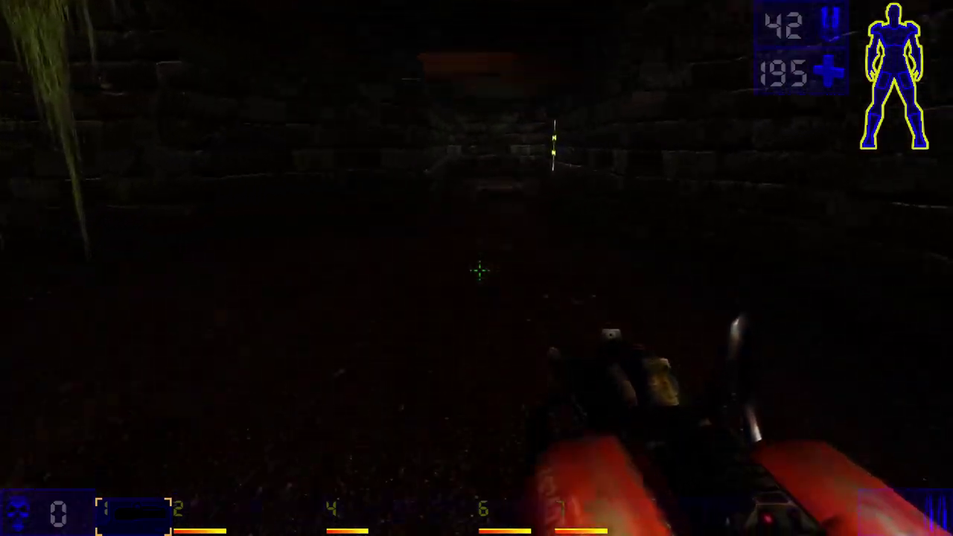
{"action": "key", "text": "w"}
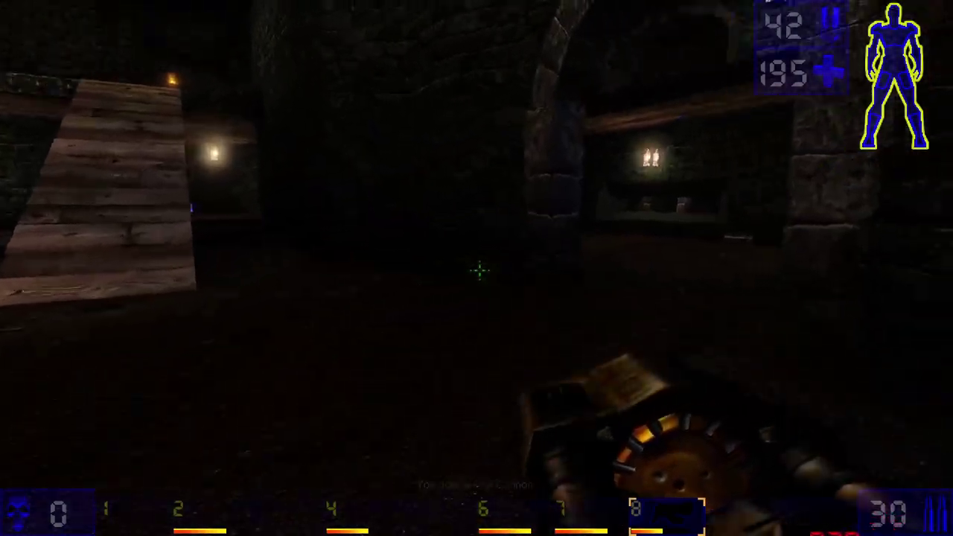
- Cross the dark floor to collect both Flak Shell packs, and advance to the stone archway
{"action": "key", "text": "w"}
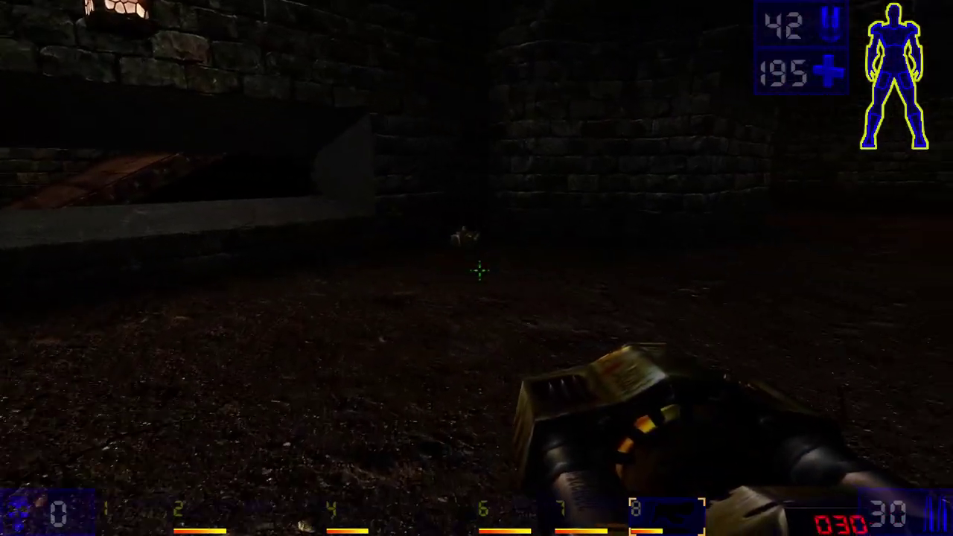
{"action": "key", "text": "w"}
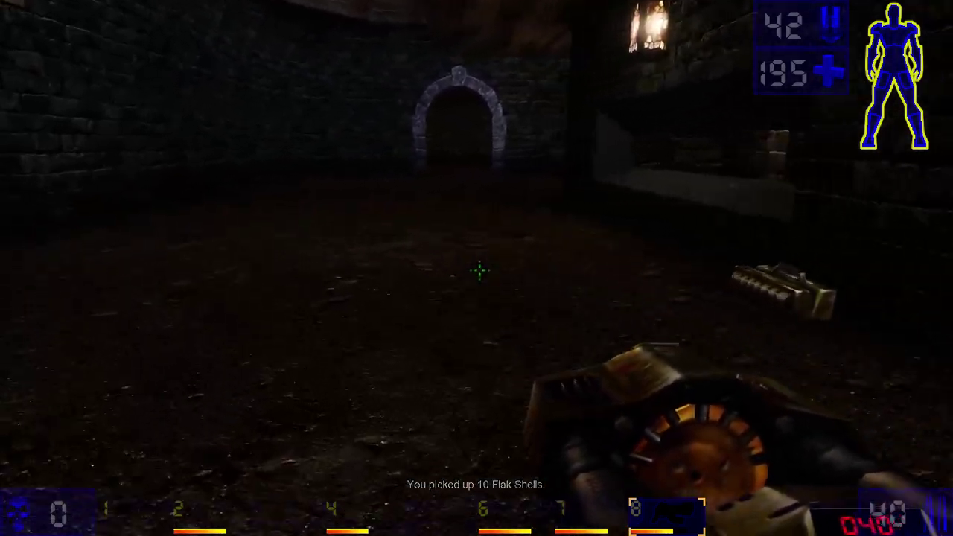
{"action": "key", "text": "w"}
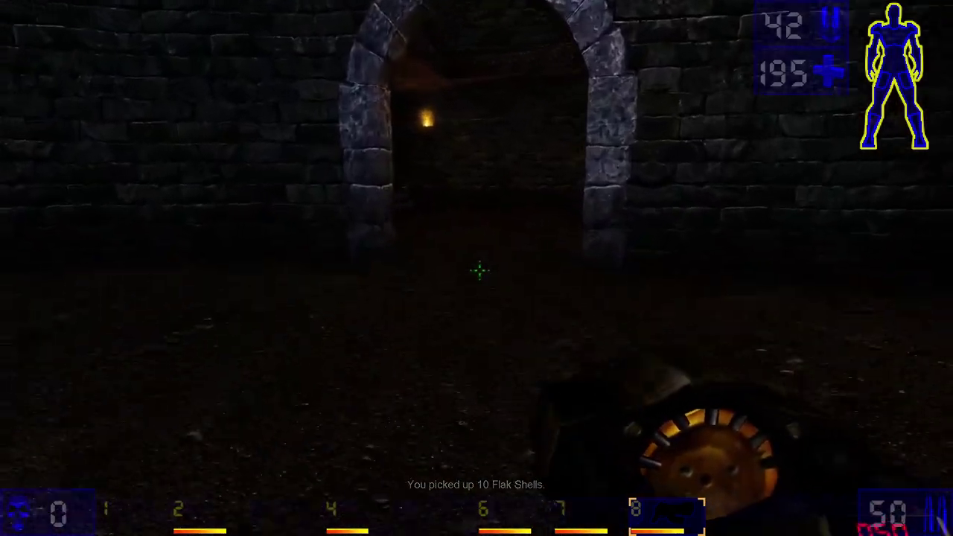
- Go through the stone archway and the dark brick passages to pick up a Health Vial near the lantern-lit corridor
{"action": "key", "text": "w"}
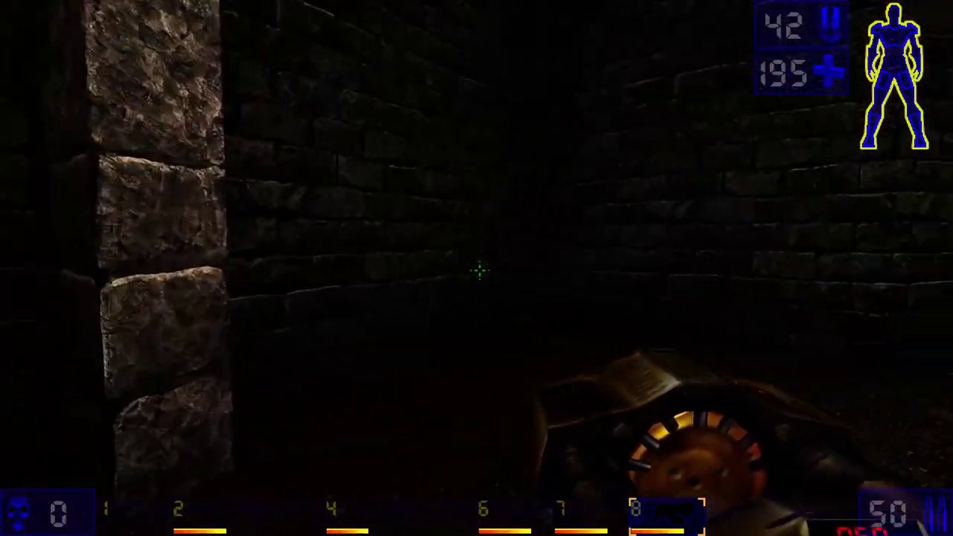
{"action": "key", "text": "w"}
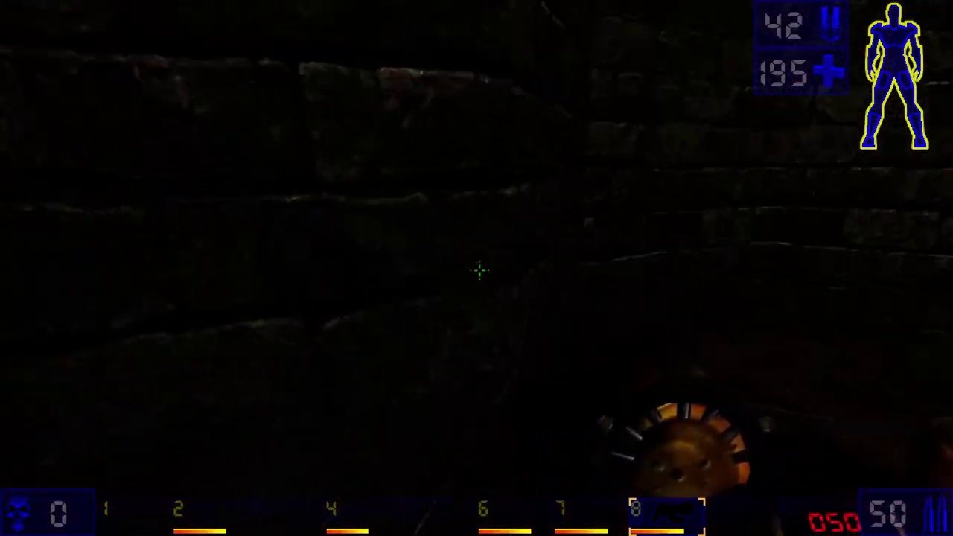
{"action": "key", "text": "w"}
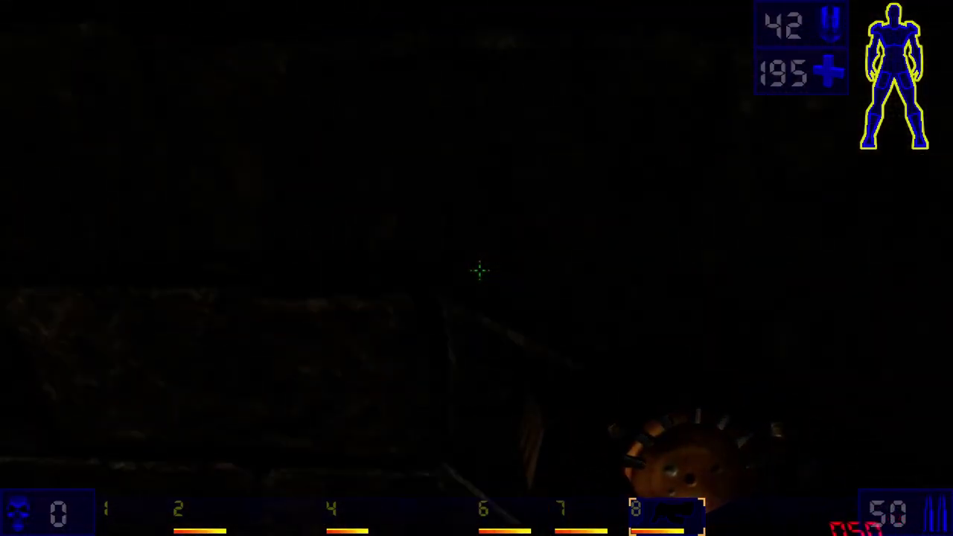
{"action": "key", "text": "w"}
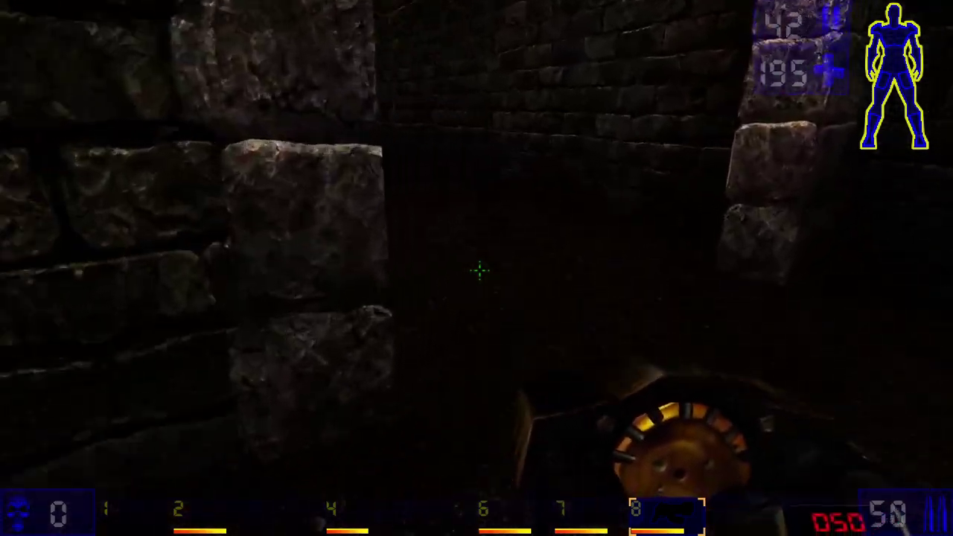
{"action": "key", "text": "w"}
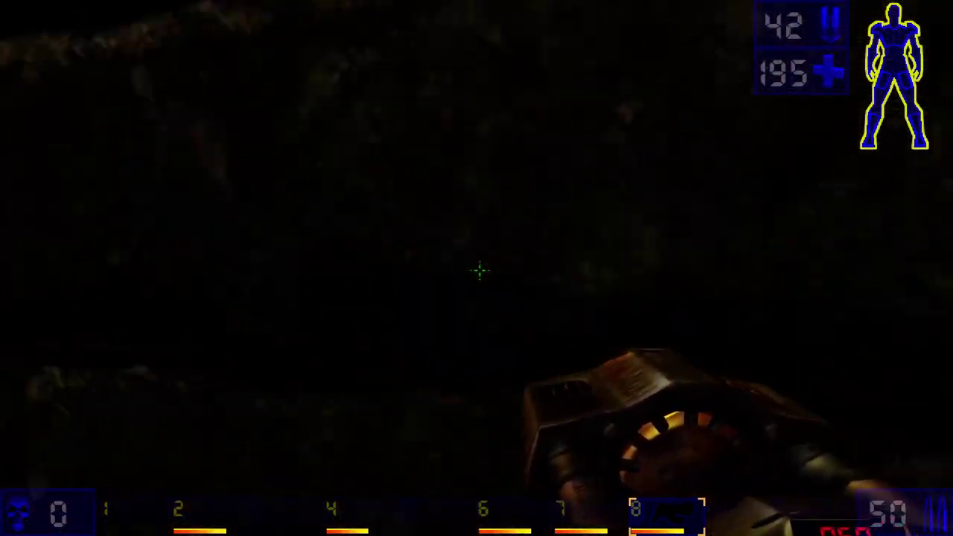
{"action": "key", "text": "w"}
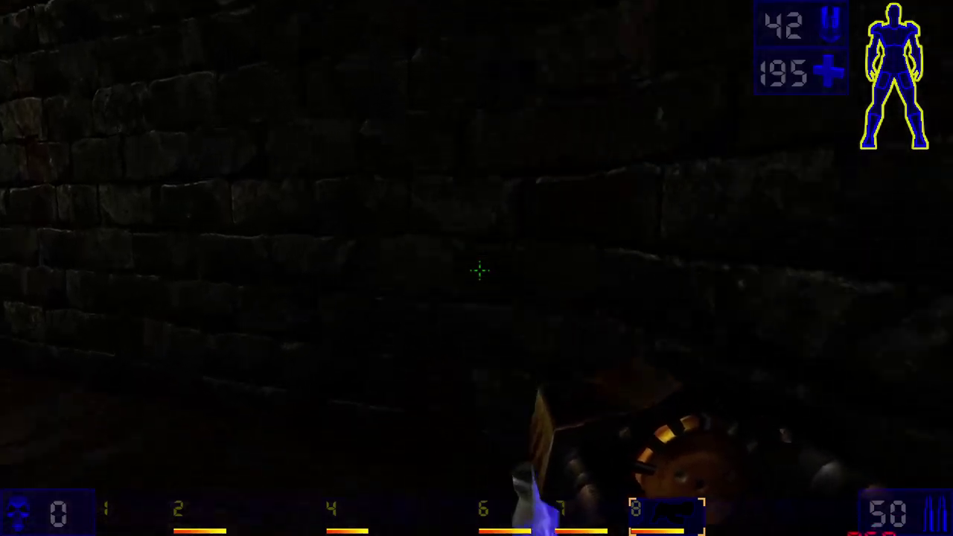
{"action": "key", "text": "w"}
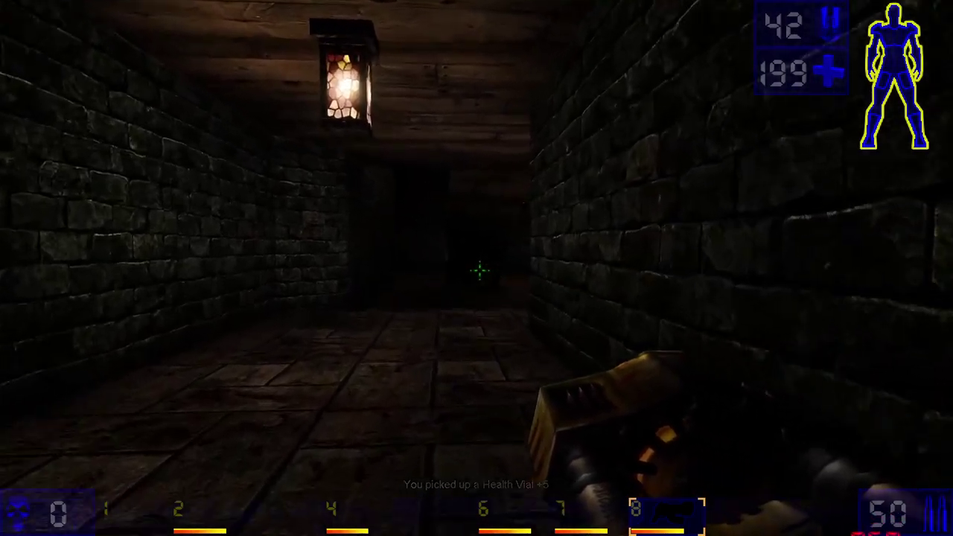
- Enter the hall with the wooden ramp and examine the stained-glass windows of winged figures
{"action": "key", "text": "w"}
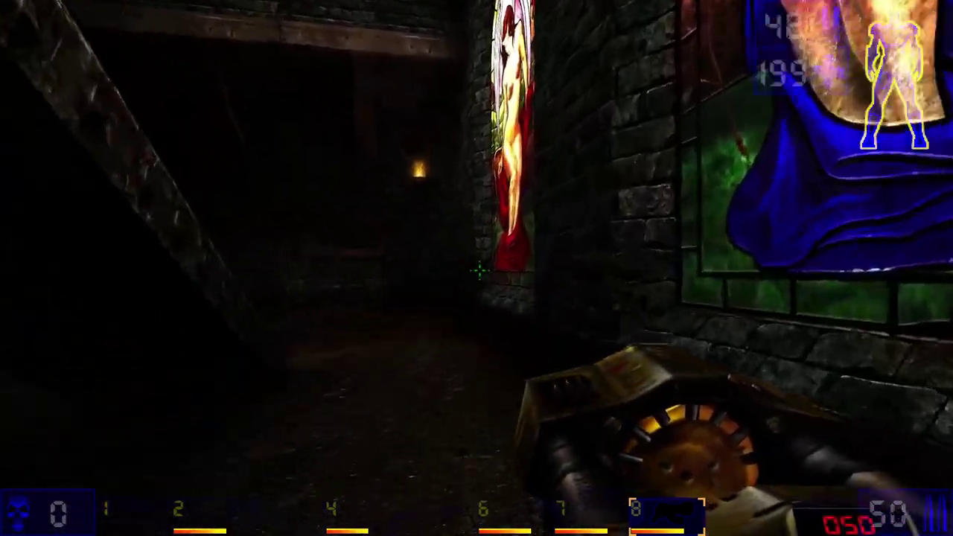
{"action": "key", "text": "w"}
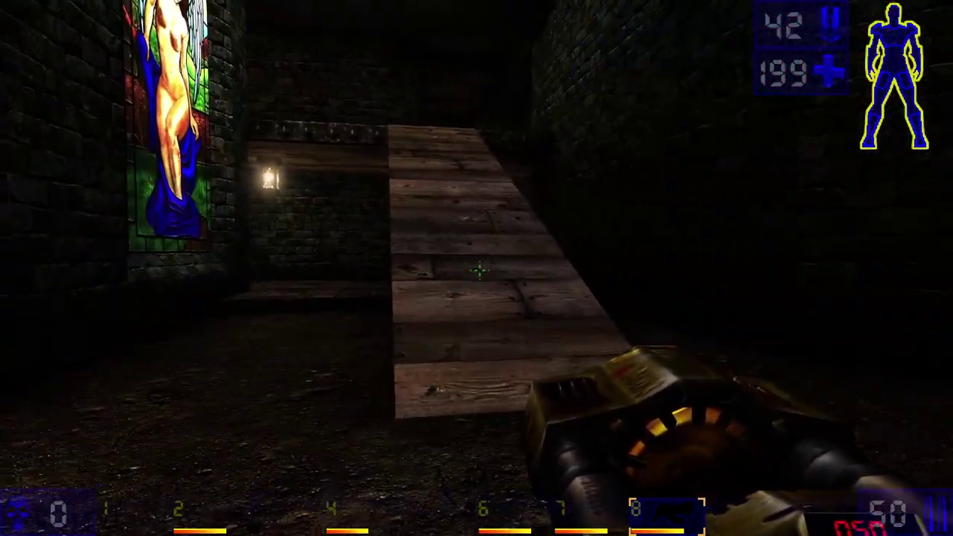
{"action": "key", "text": "w"}
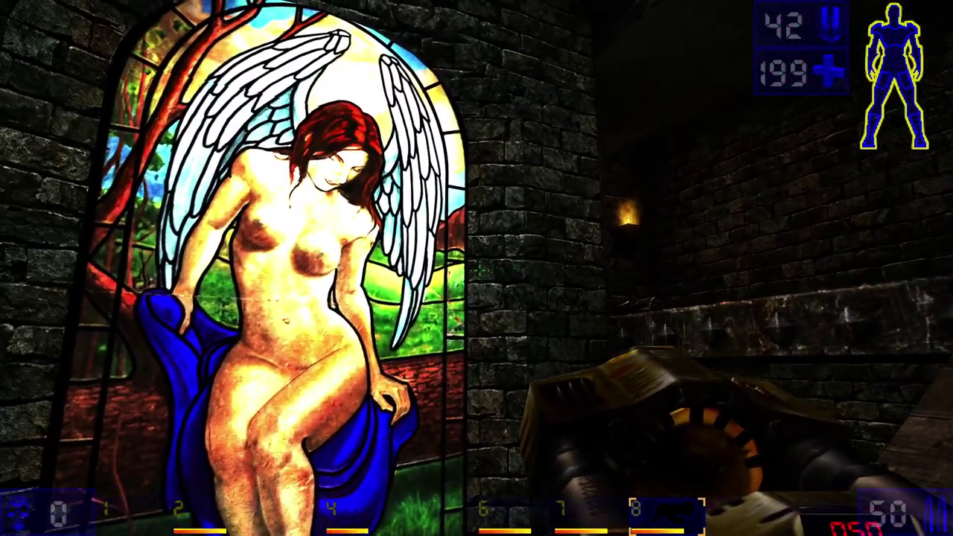
{"action": "key", "text": "w"}
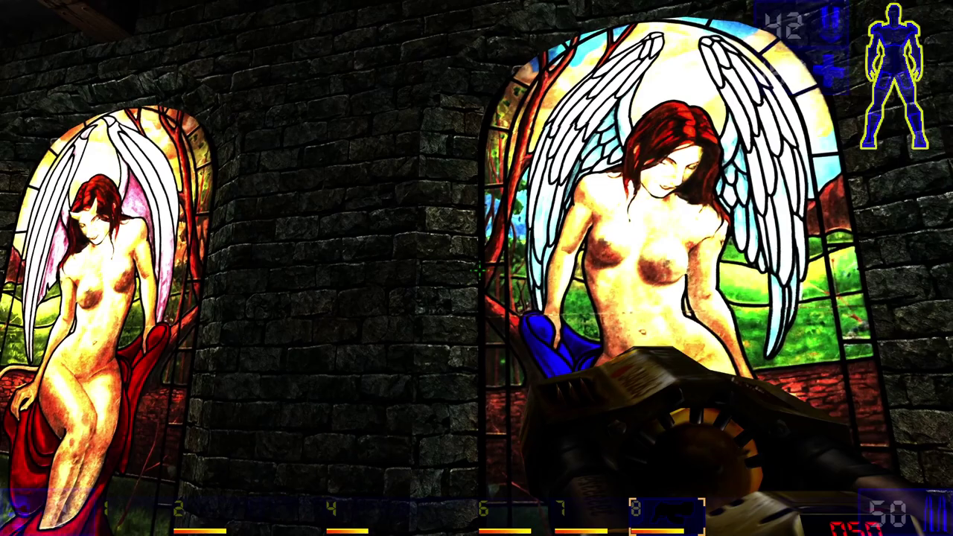
- Head past the wall torch to the upper level and collect the Thigh Pads, the box of rifle rounds and the Sniper Rifle
{"action": "key", "text": "w"}
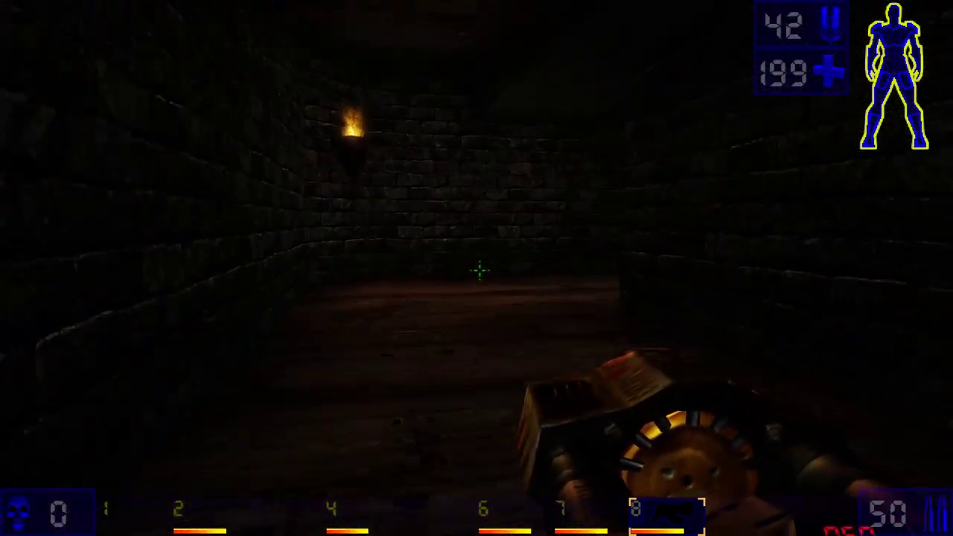
{"action": "key", "text": "w"}
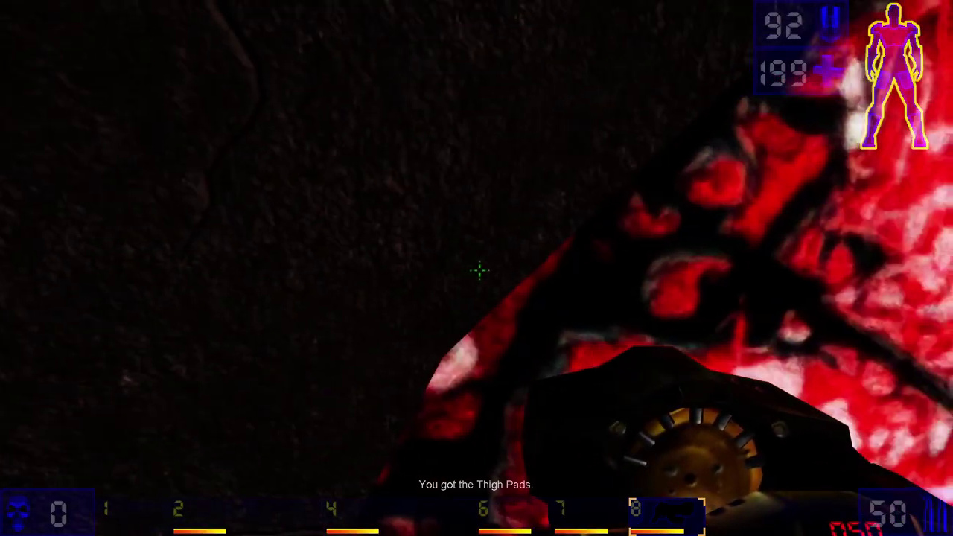
{"action": "key", "text": "w"}
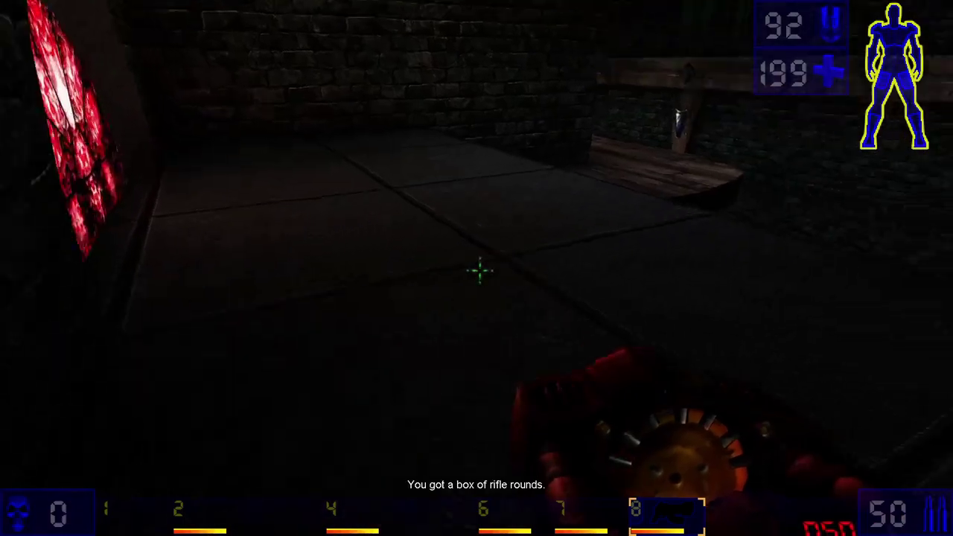
{"action": "key", "text": "w"}
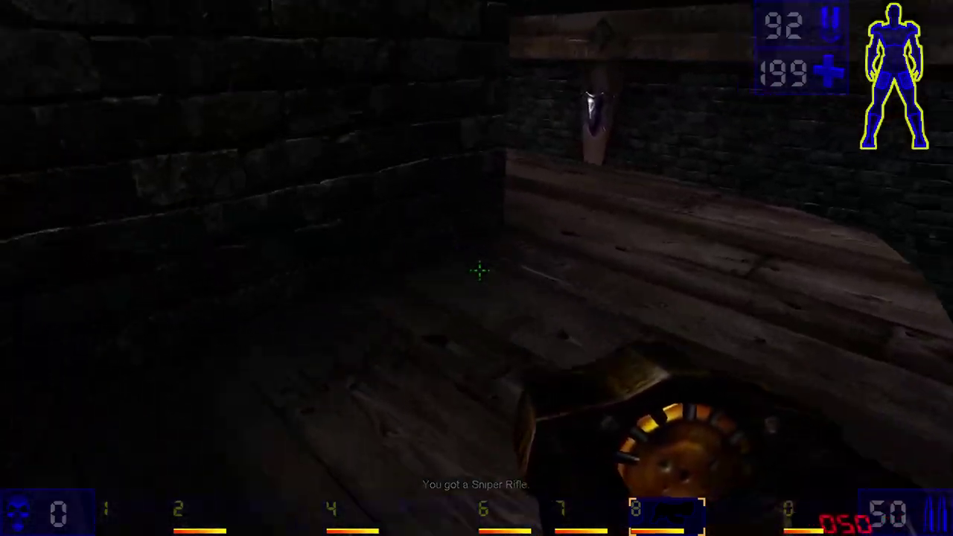
- Cross the upper wooden walkway to pick up the Biosludge Ammo and the Pulse Gun
{"action": "key", "text": "w"}
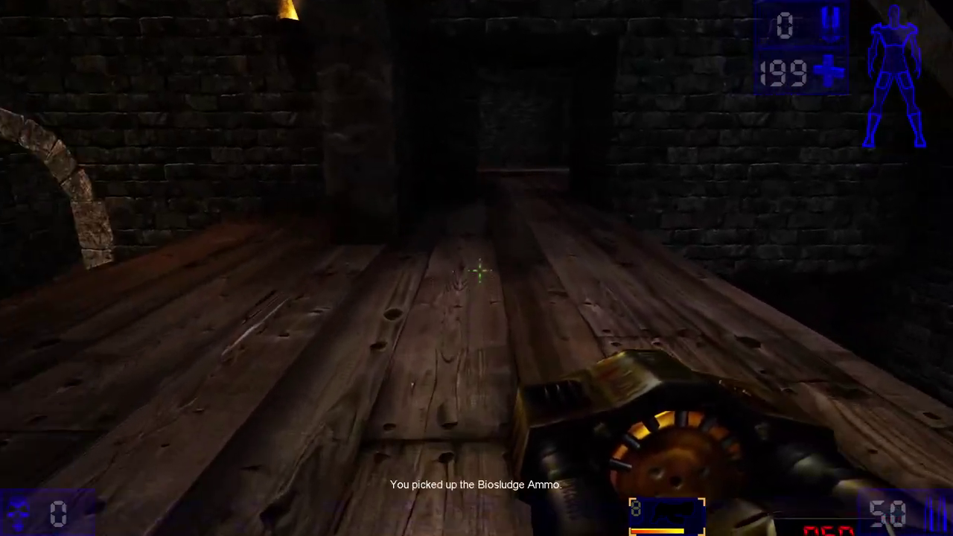
{"action": "key", "text": "w"}
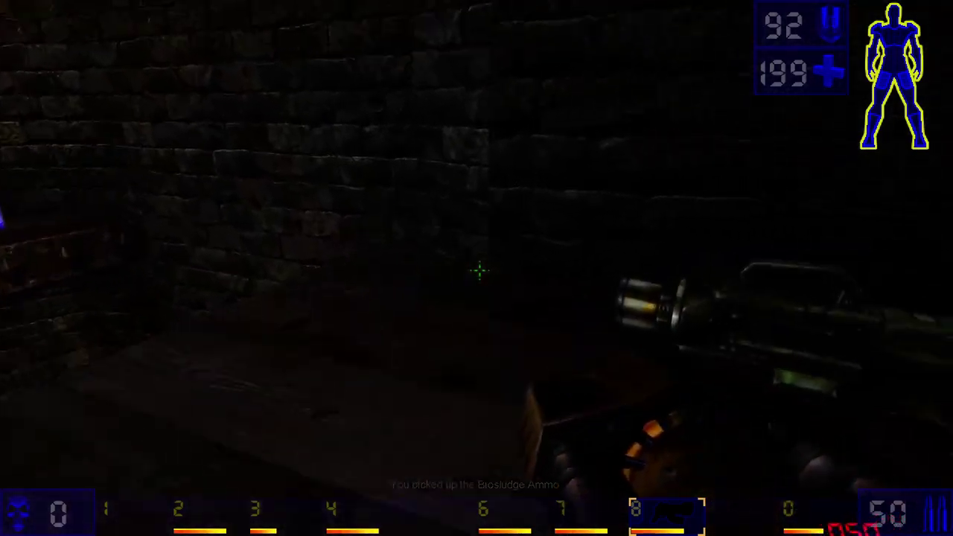
{"action": "key", "text": "w"}
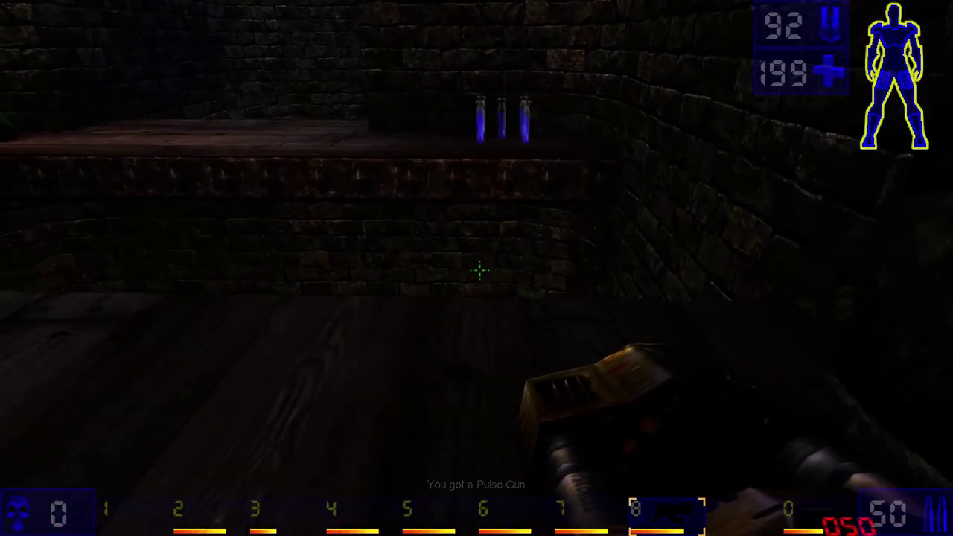
- Return along the wooden walkway and move to the dark area by the curved brick wall to pick up the rocket pack
{"action": "key", "text": "w"}
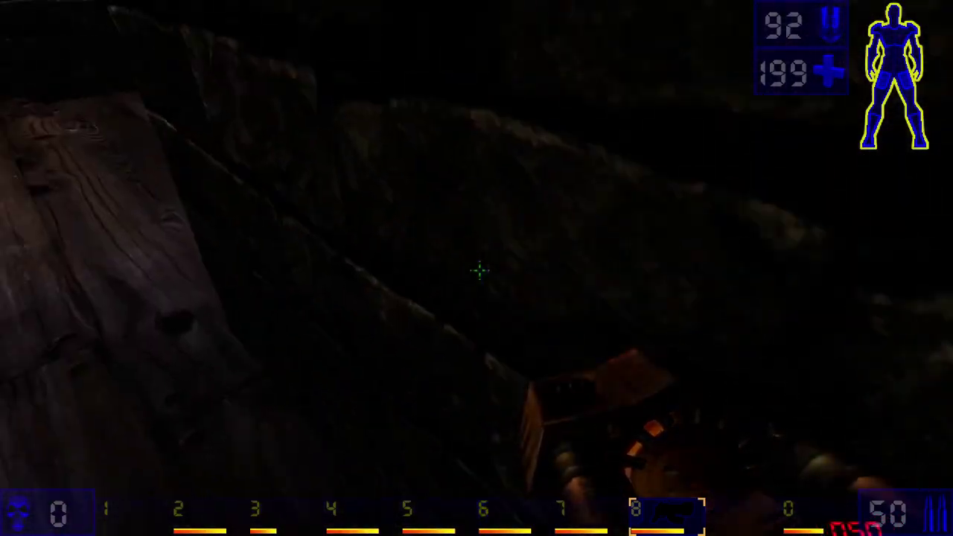
{"action": "key", "text": "w"}
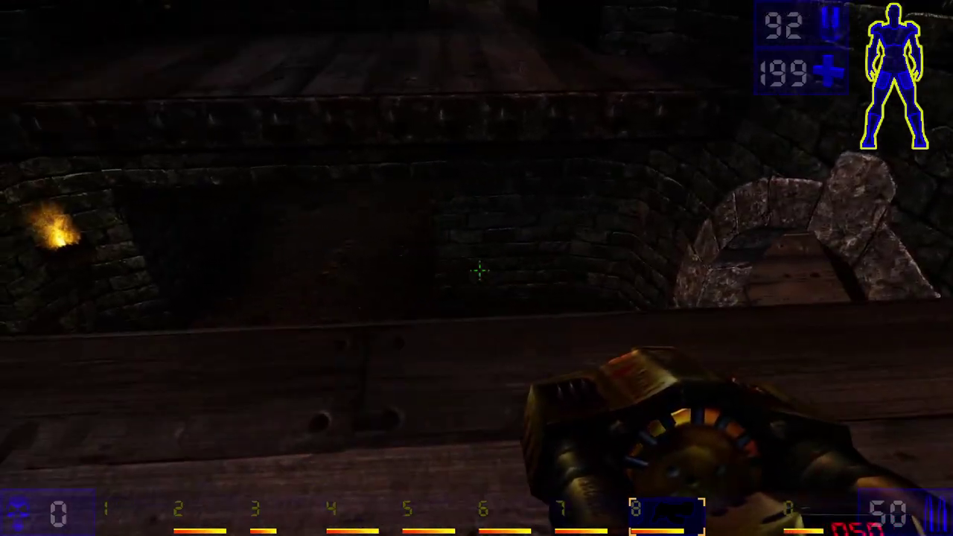
{"action": "key", "text": "w"}
{"action": "key", "text": "w"}
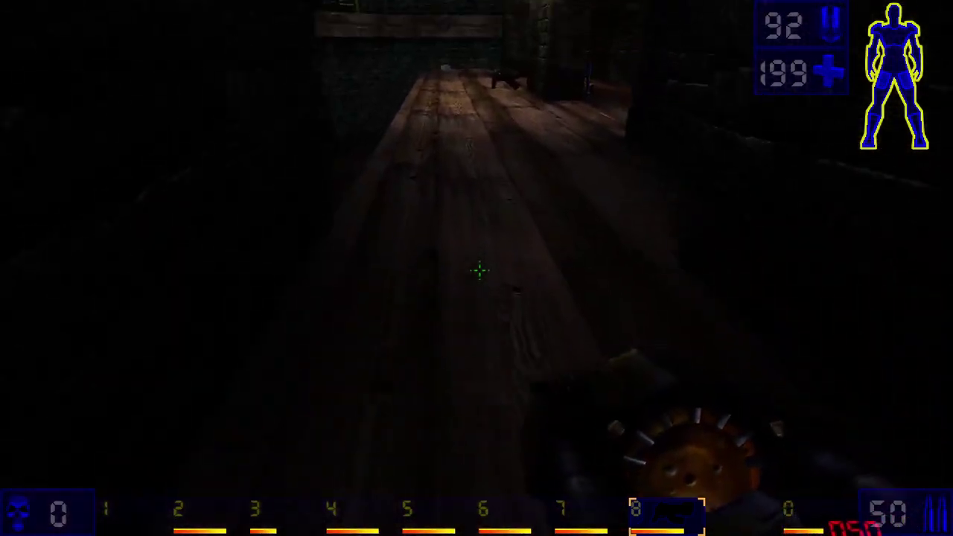
{"action": "key", "text": "w"}
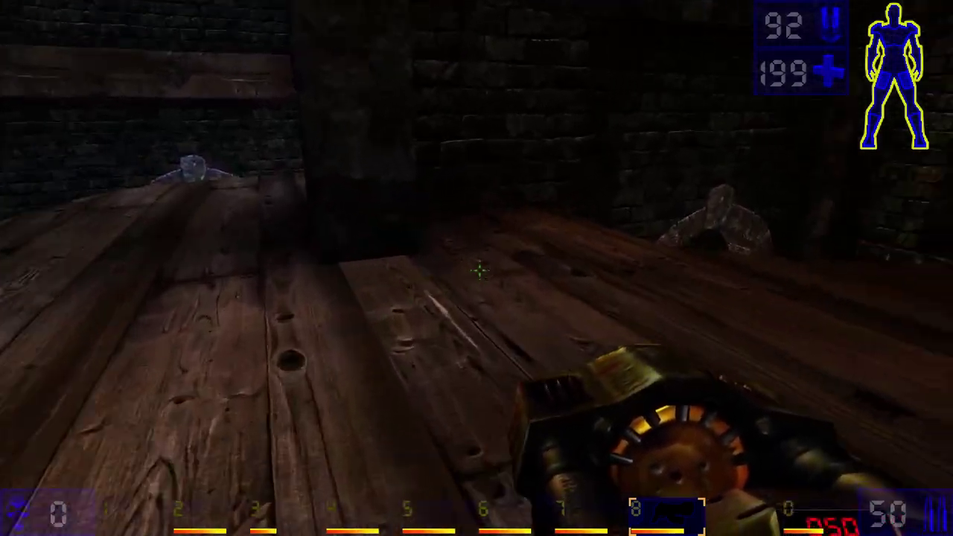
{"action": "key", "text": "w"}
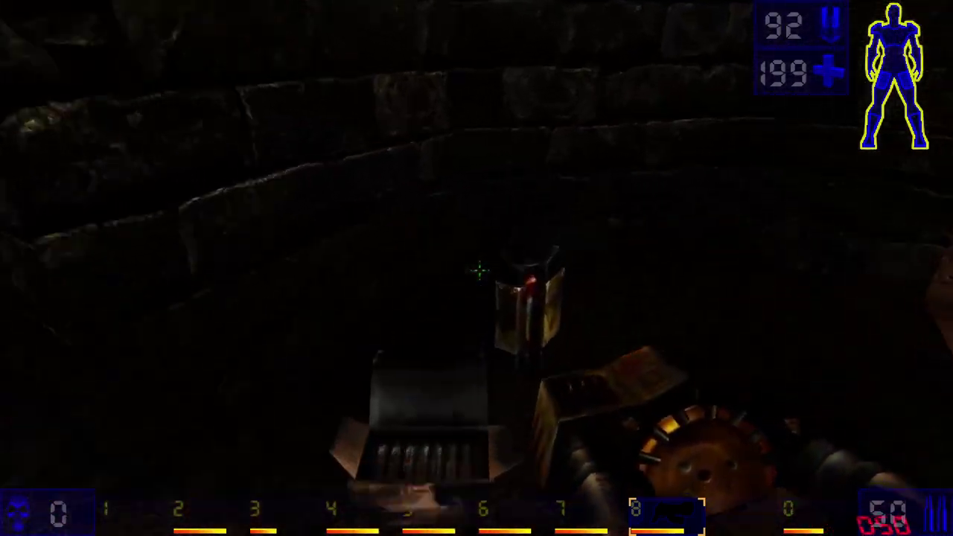
{"action": "key", "text": "w"}
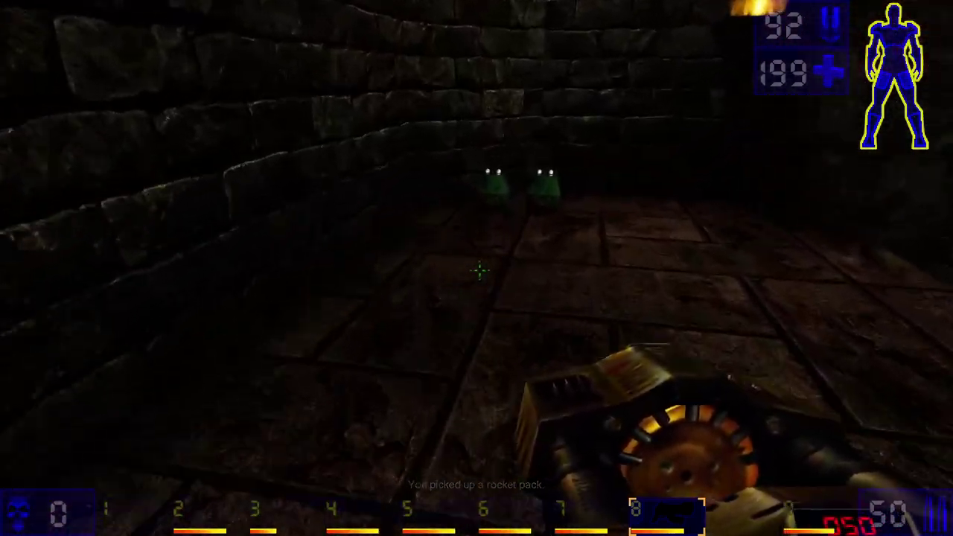
- Go back across the upper wooden walkway to collect more Biosludge Ammo and the rifle rounds by the red glass window
{"action": "key", "text": "w"}
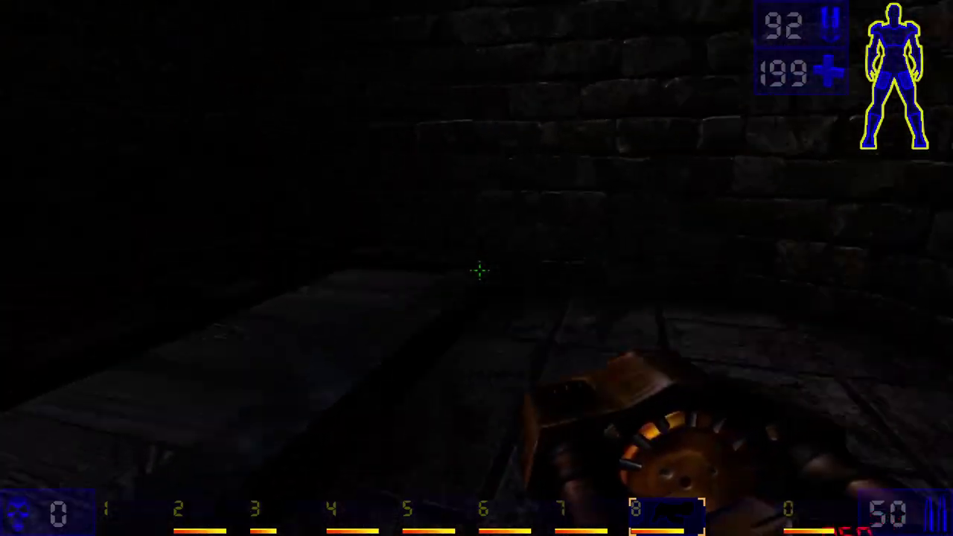
{"action": "key", "text": "w"}
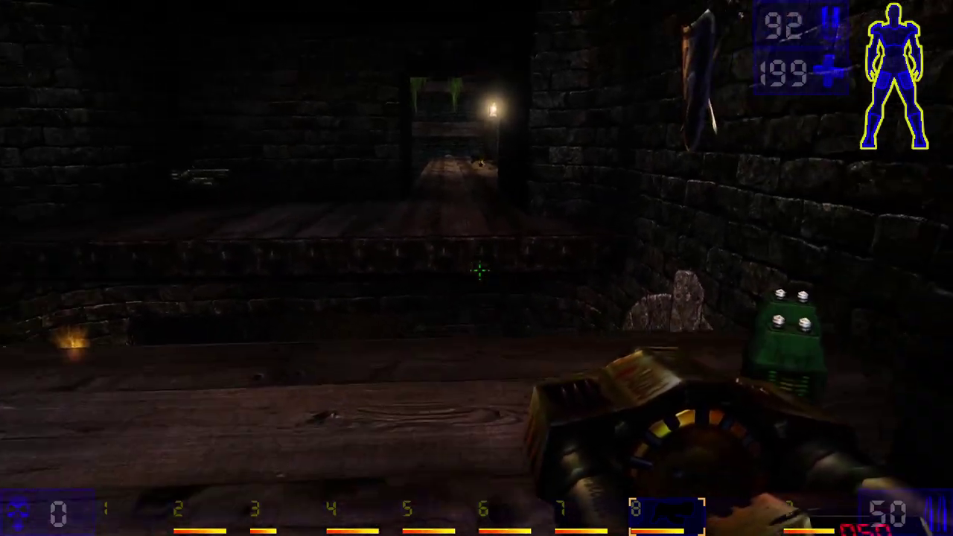
{"action": "key", "text": "w"}
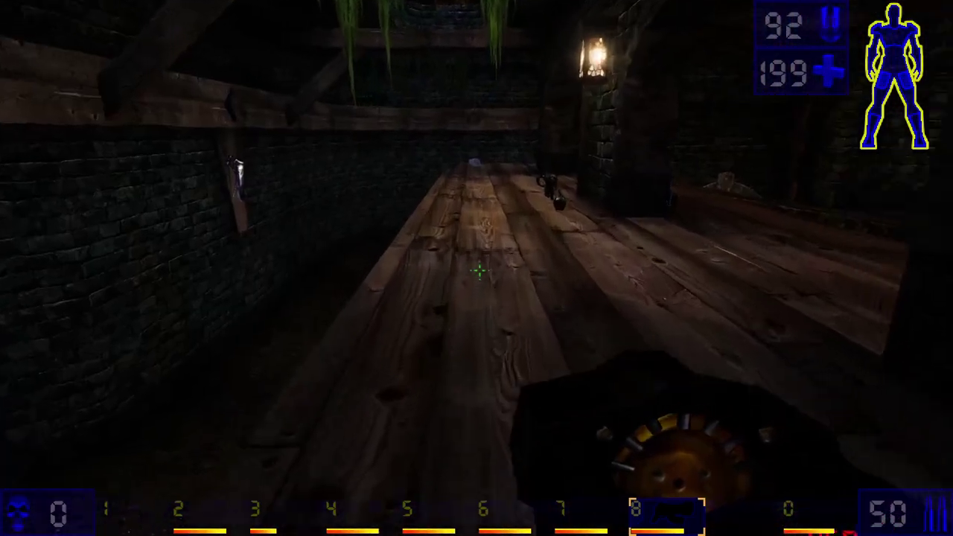
{"action": "key", "text": "w"}
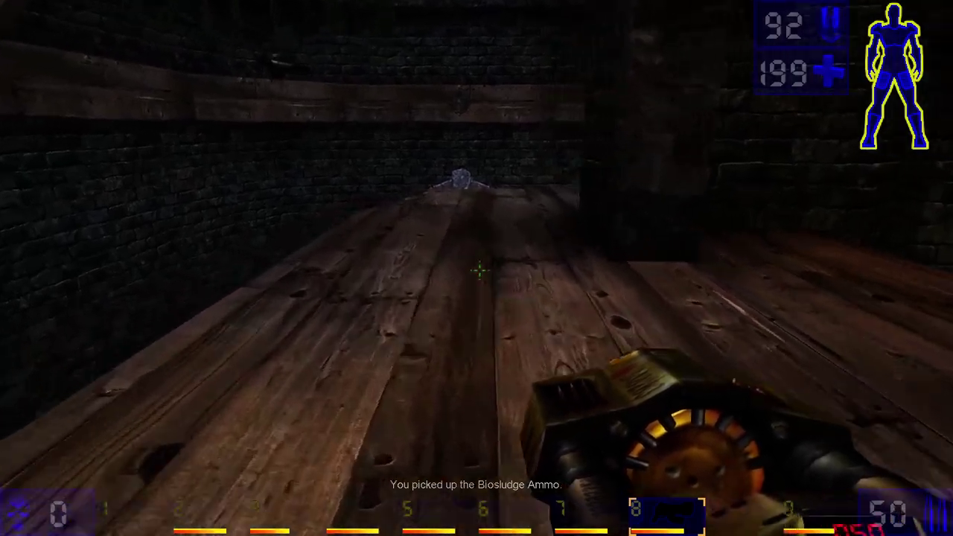
{"action": "key", "text": "w"}
{"action": "key", "text": "w"}
{"action": "key", "text": "w"}
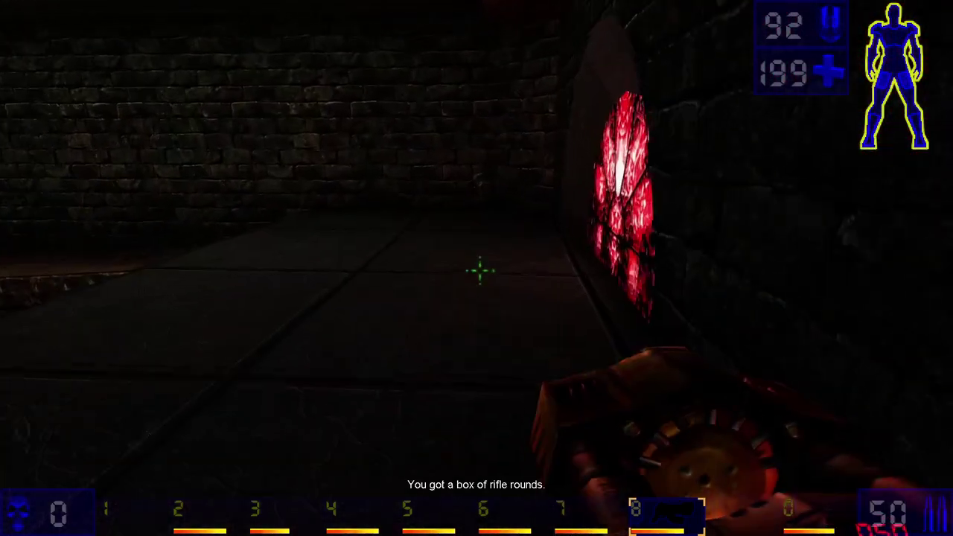
- Leave the upper level through the stained-glass hall and advance across the dark floor toward the glowing yellow wall symbol
{"action": "key", "text": "w"}
{"action": "key", "text": "w"}
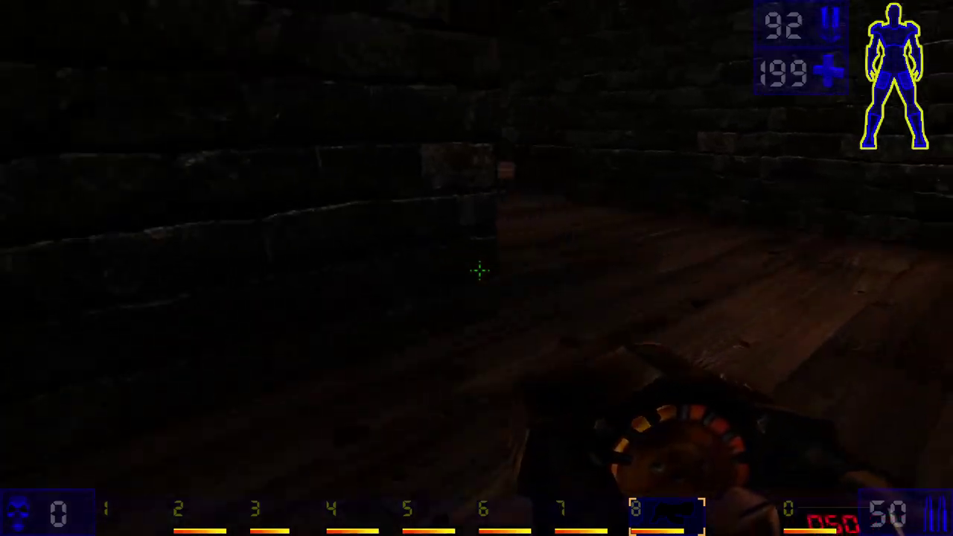
{"action": "key", "text": "w"}
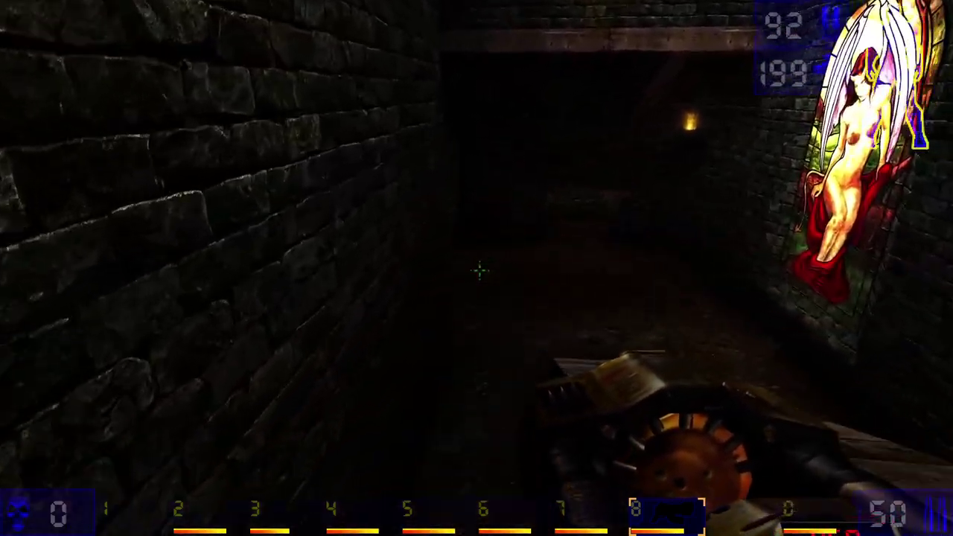
{"action": "key", "text": "w"}
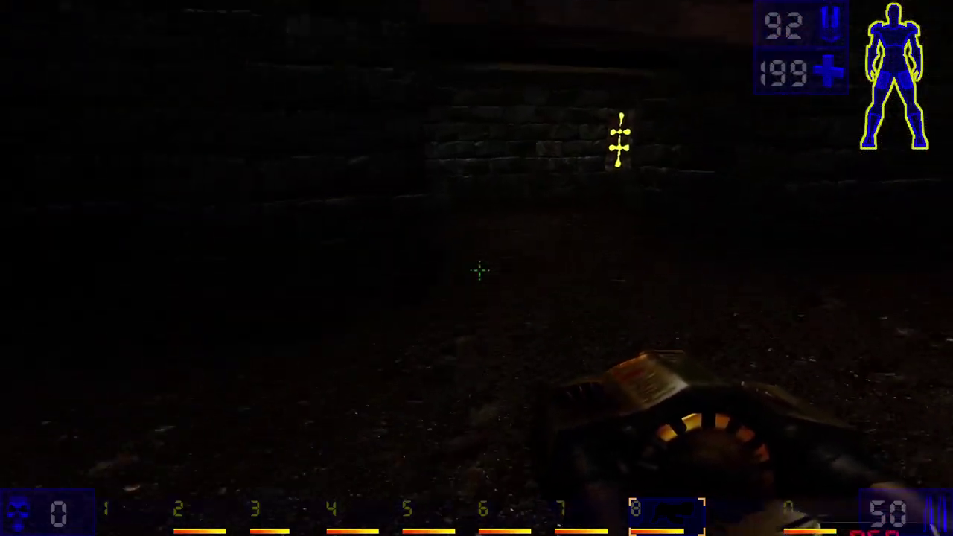
- Follow the dark brick wall and pass through the stone archway to the steps beside the blue health vials
{"action": "key", "text": "w"}
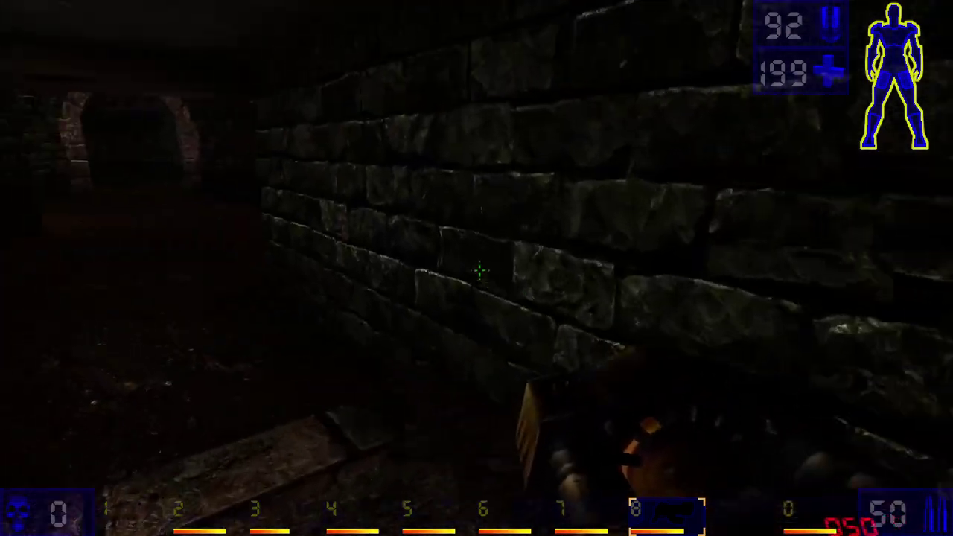
{"action": "key", "text": "w"}
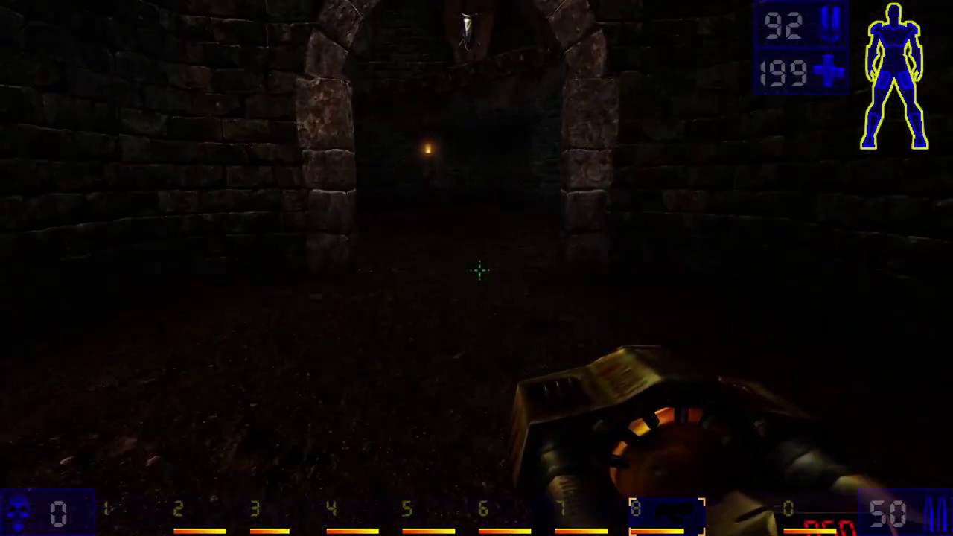
{"action": "key", "text": "w"}
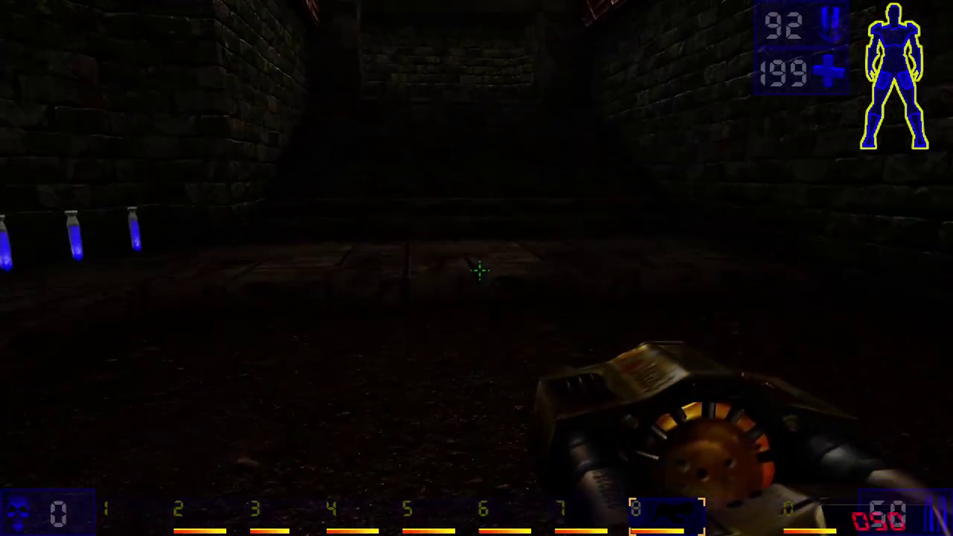
{"action": "key", "text": "w"}
{"action": "key", "text": "w"}
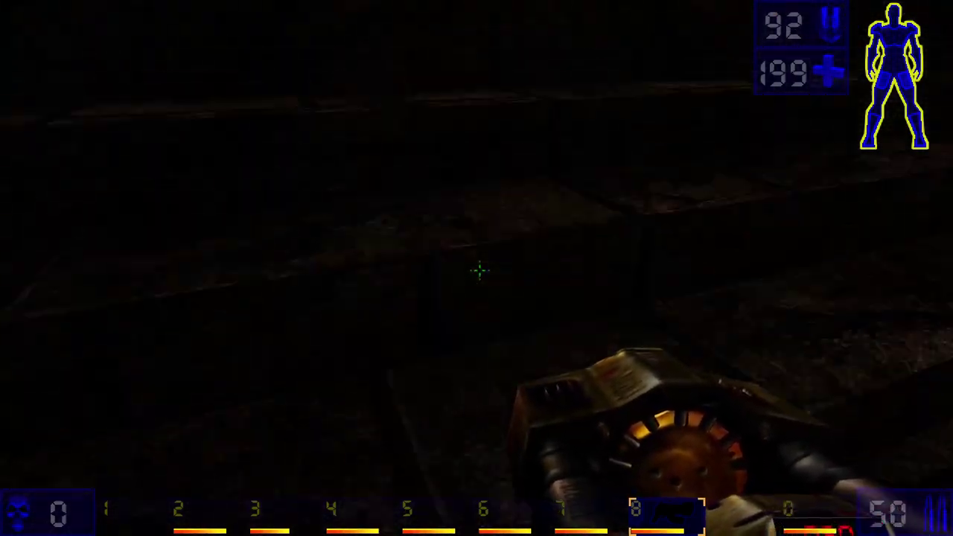
- Climb the dark steps and cross the tiled passage and wooden ramp toward the red stained-glass windows
{"action": "key", "text": "w"}
{"action": "key", "text": "w"}
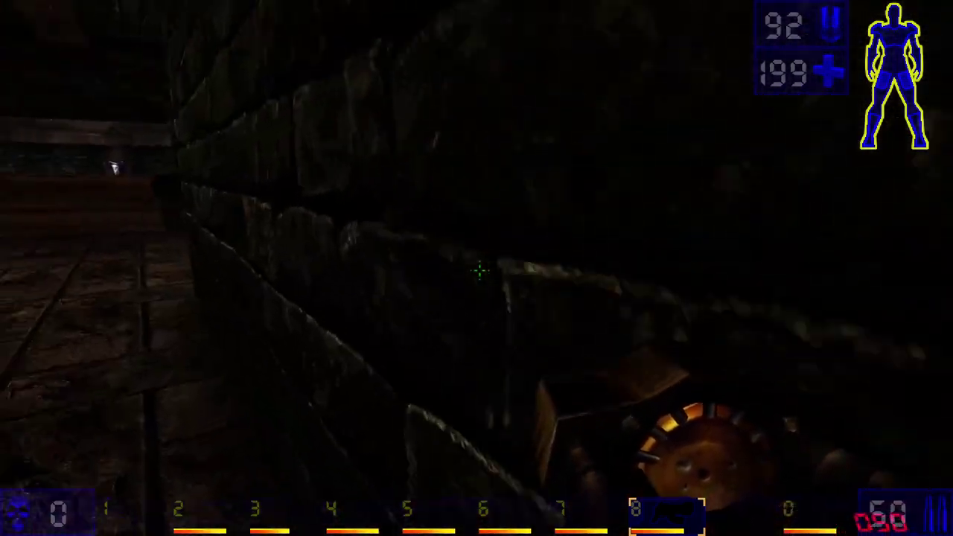
{"action": "key", "text": "w"}
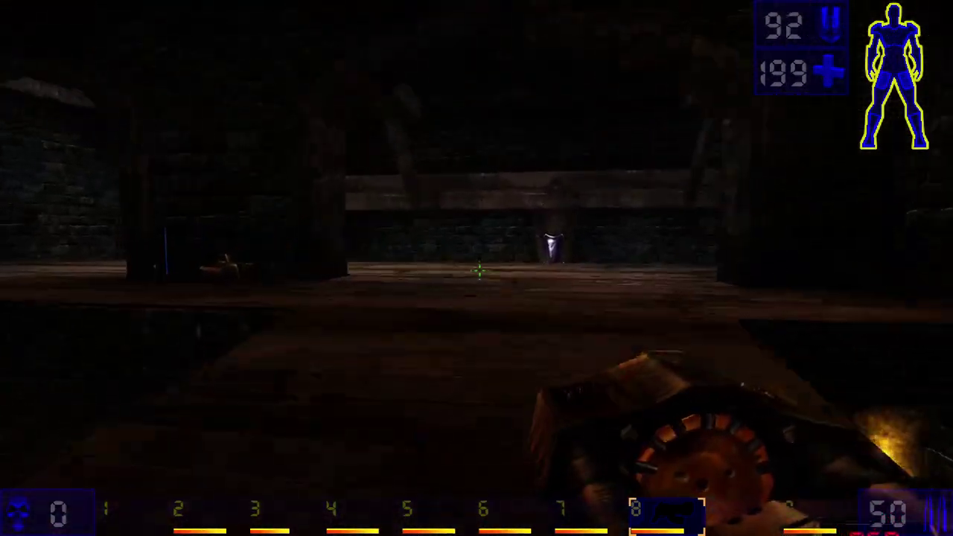
{"action": "key", "text": "w"}
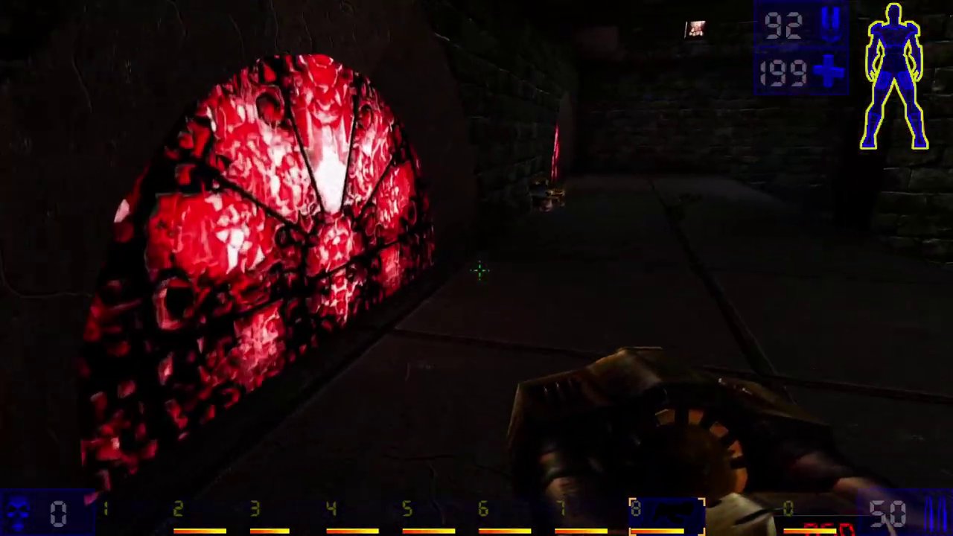
- Go past the red glass windows and along the wooden walkway to the corner near the blue health vials
{"action": "key", "text": "w"}
{"action": "key", "text": "w"}
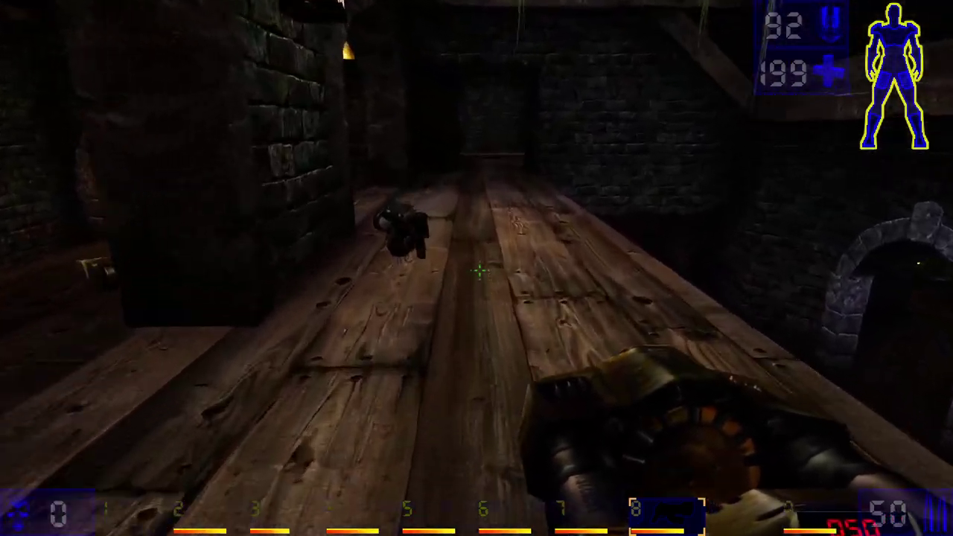
{"action": "key", "text": "w"}
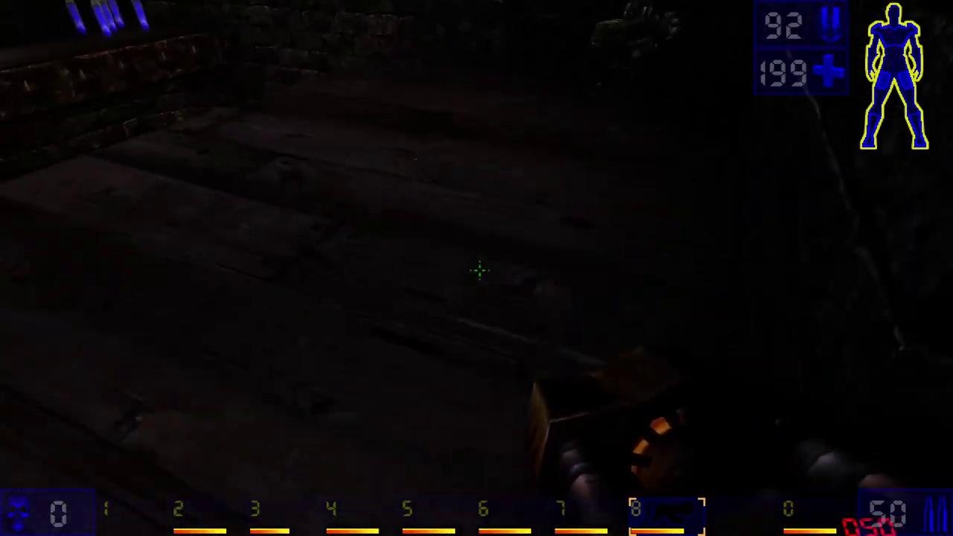
{"action": "key", "text": "w"}
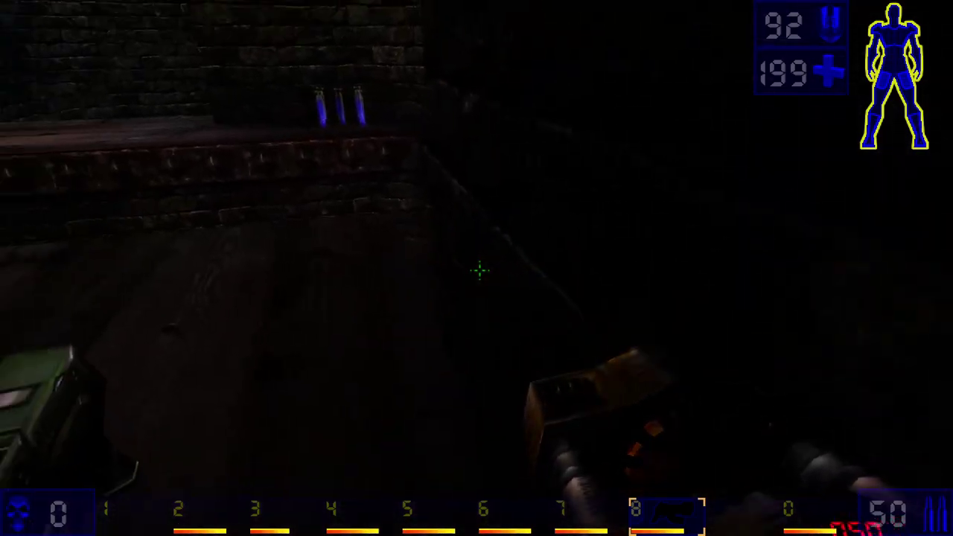
{"action": "key", "text": "w"}
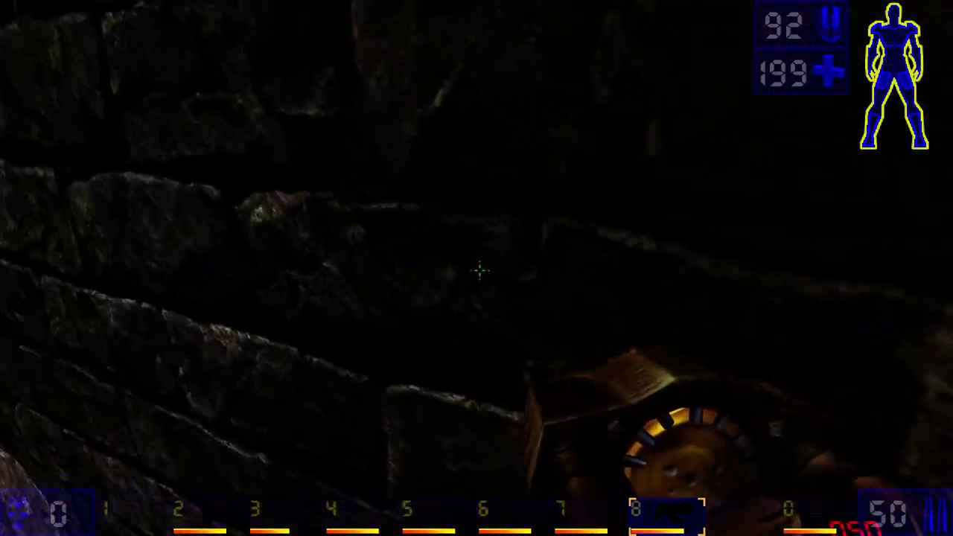
- Turn back along the wooden walkway and go through the stained-glass hall down to the dark floor
{"action": "left_click_drag", "start_coordinate": [476, 268], "coordinate": [372, 268]}
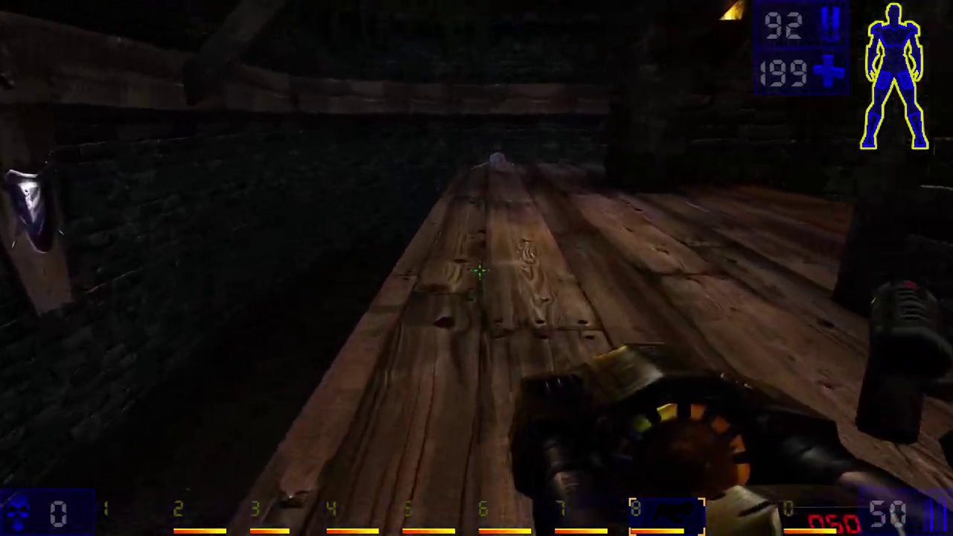
{"action": "key", "text": "w"}
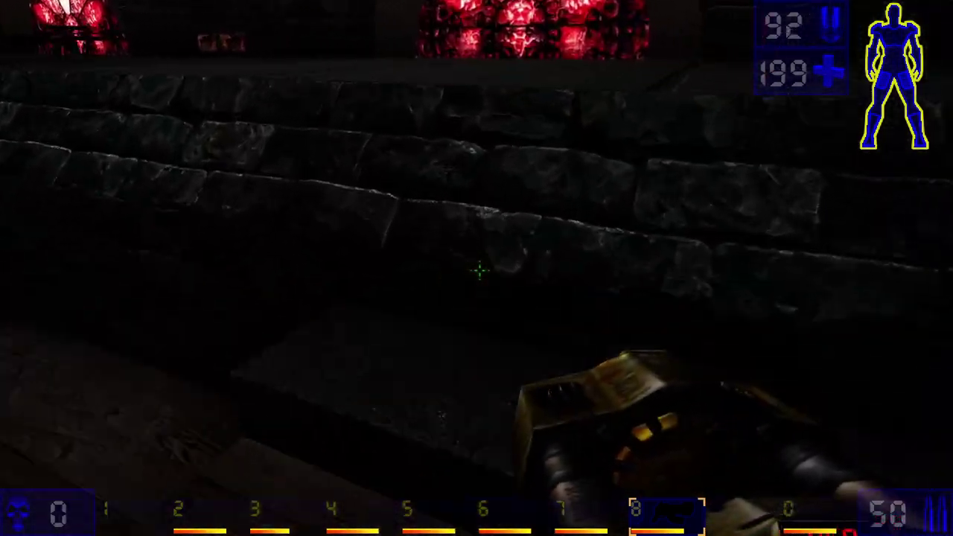
{"action": "key", "text": "w"}
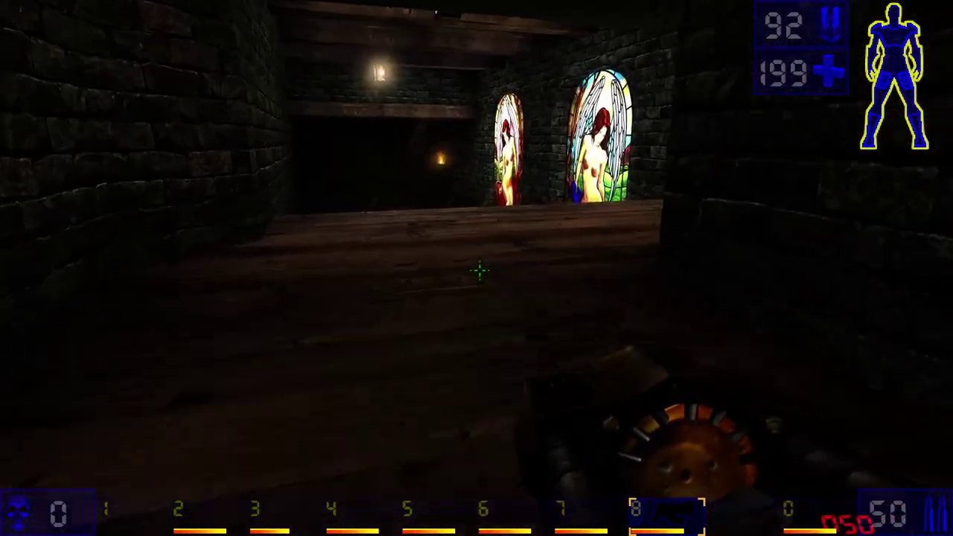
{"action": "key", "text": "w"}
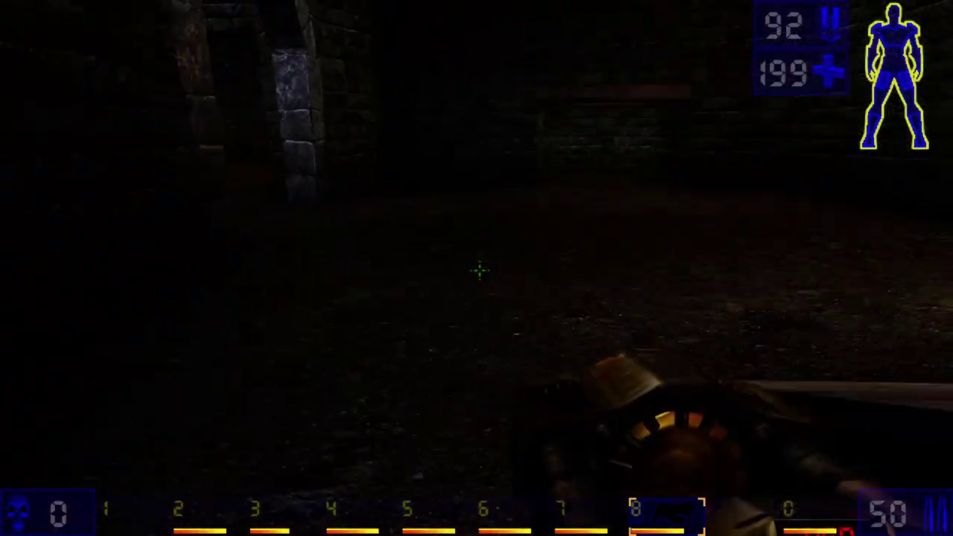
- Cross the dark floor and pass through the lit stone archway to the wooden ramp
{"action": "key", "text": "w"}
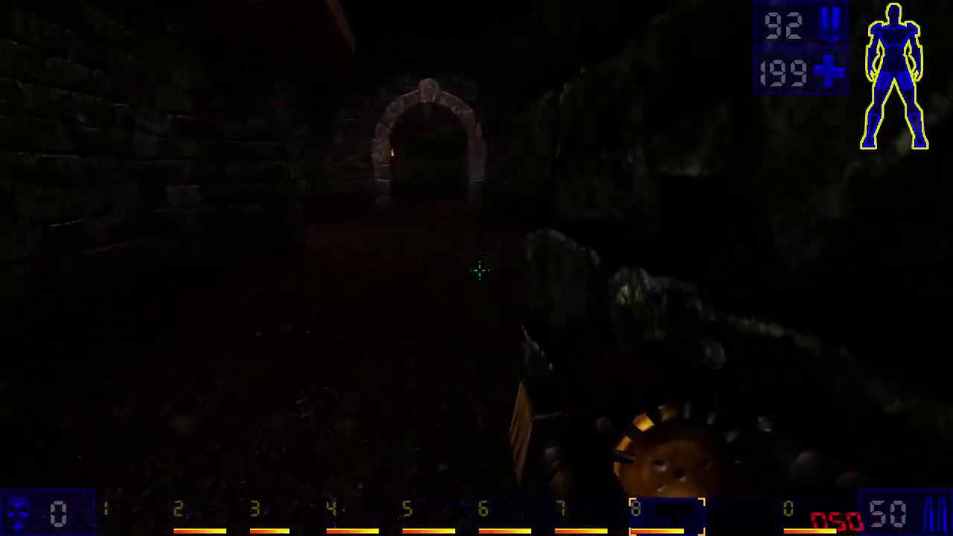
{"action": "key", "text": "w"}
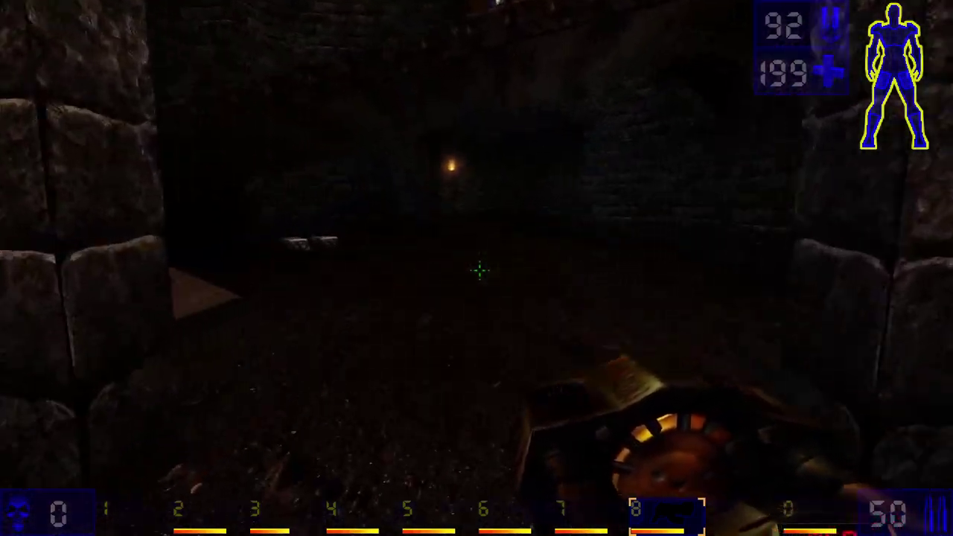
{"action": "key", "text": "w"}
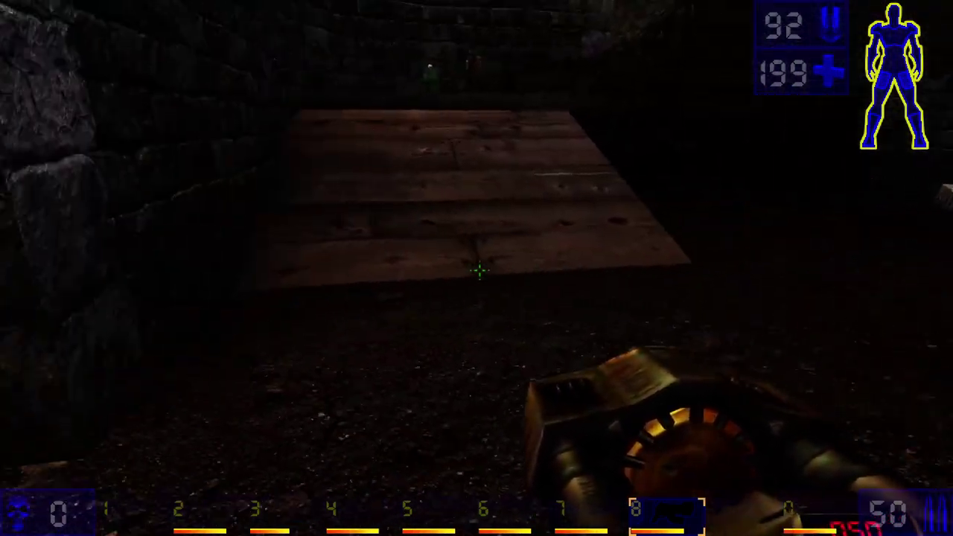
{"action": "key", "text": "w"}
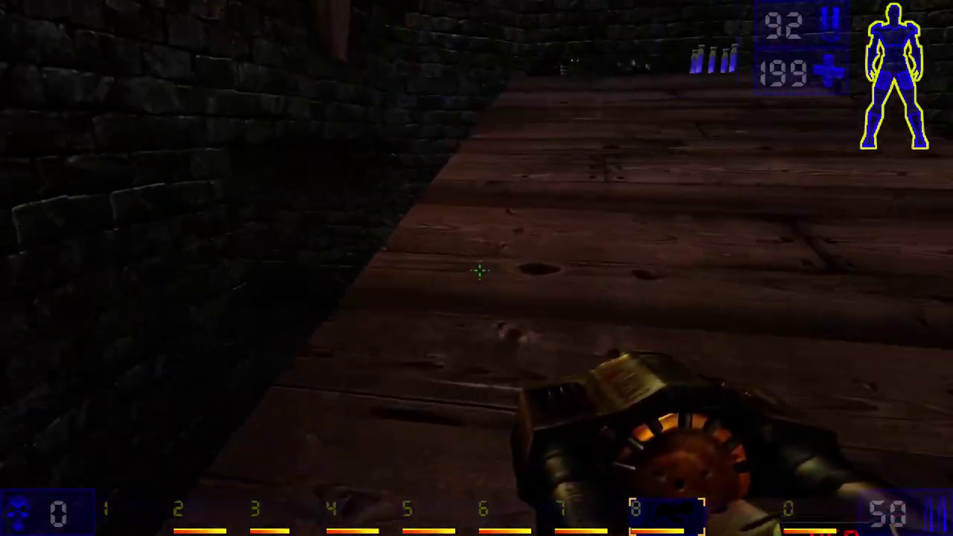
- Climb the wooden ramp, look over the medkits and health vials, and move into the tiled brick corridor
{"action": "key", "text": "w"}
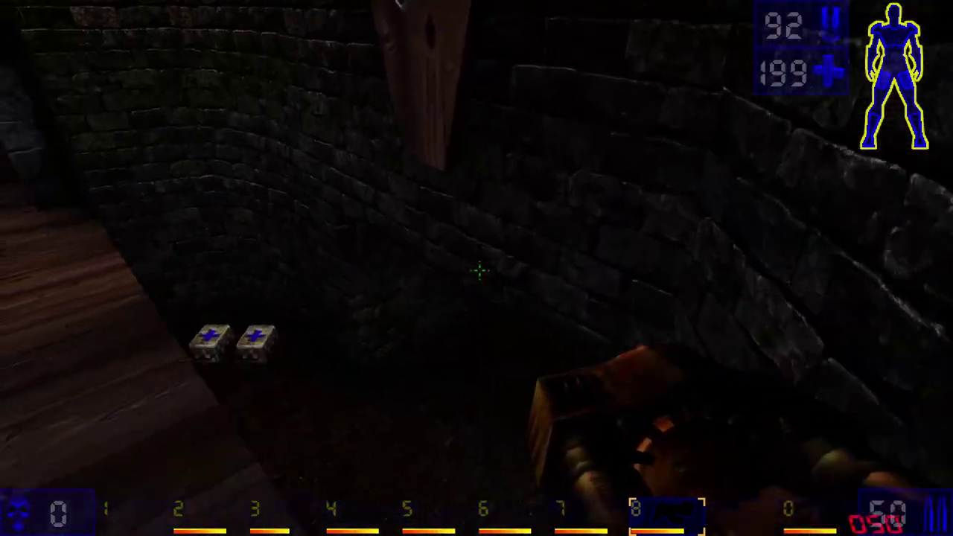
{"action": "key", "text": "w"}
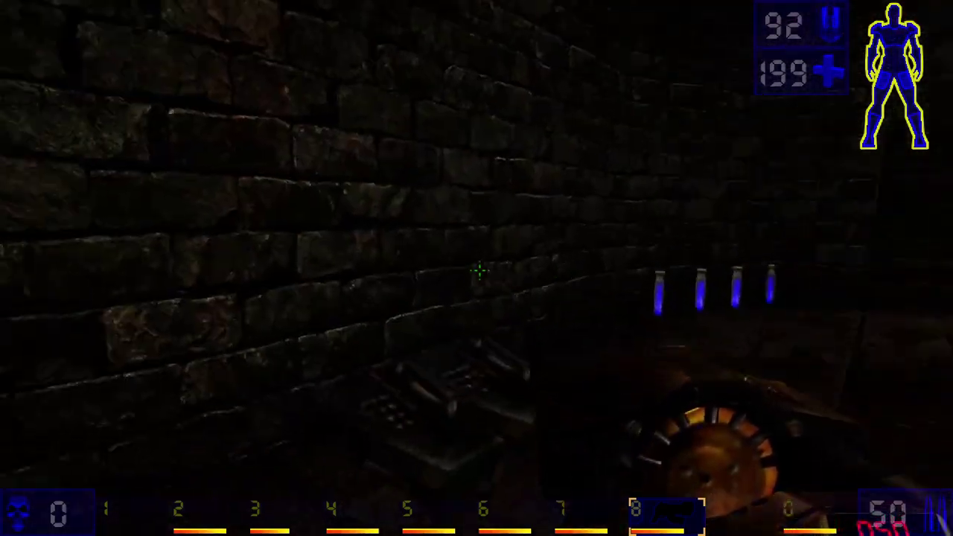
{"action": "left_click_drag", "start_coordinate": [476, 268], "coordinate": [268, 268]}
{"action": "key", "text": "w"}
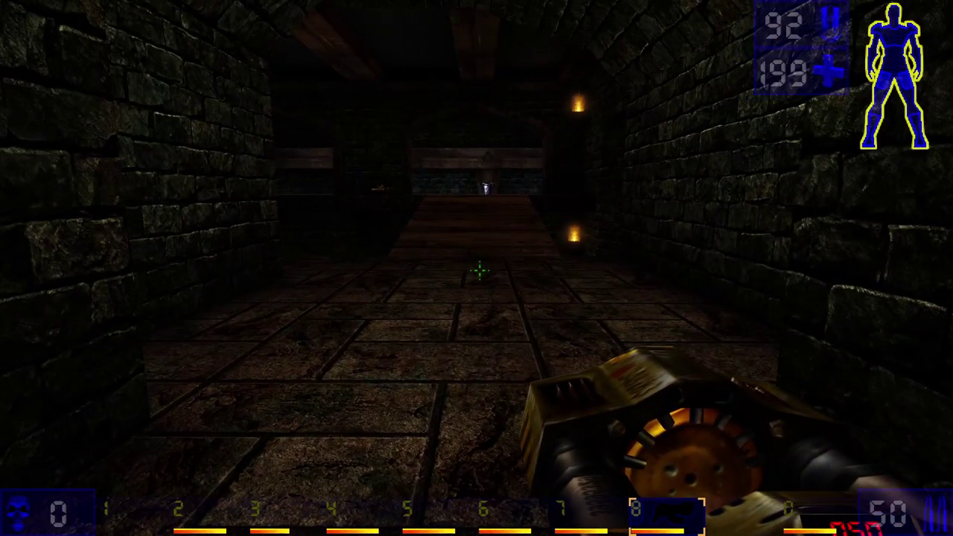
- Leave the match and quit Unreal Tournament, confirming the exit
{"action": "key", "text": "Escape"}
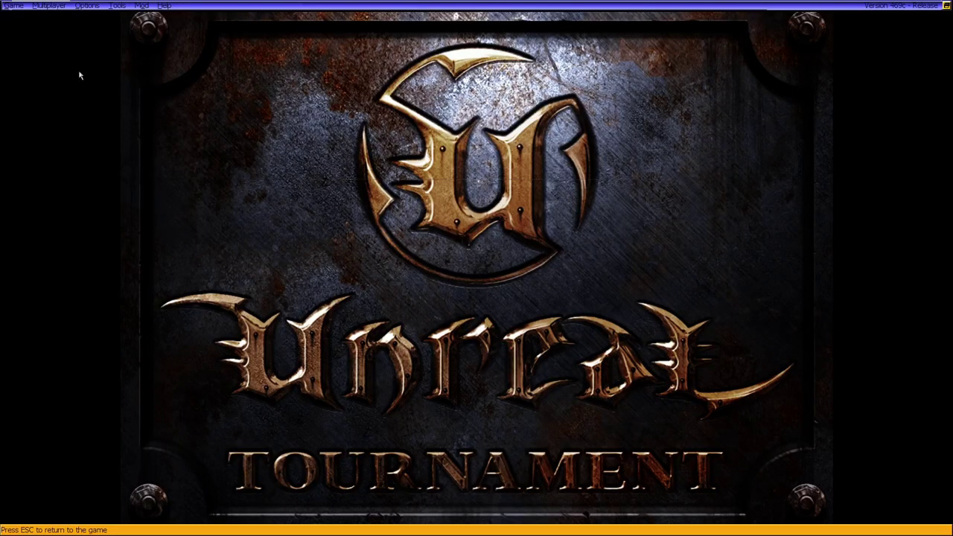
{"action": "left_click", "coordinate": [13, 6]}
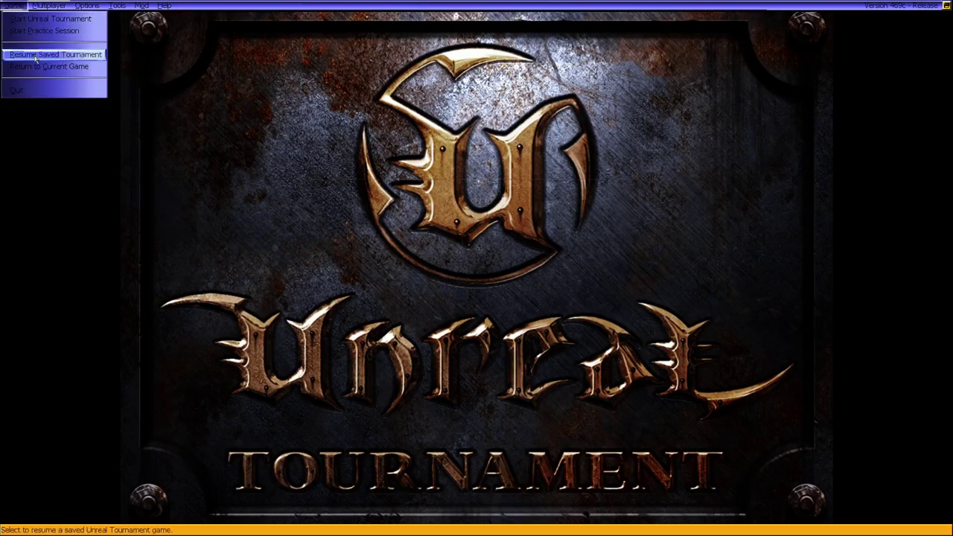
{"action": "left_click", "coordinate": [41, 90]}
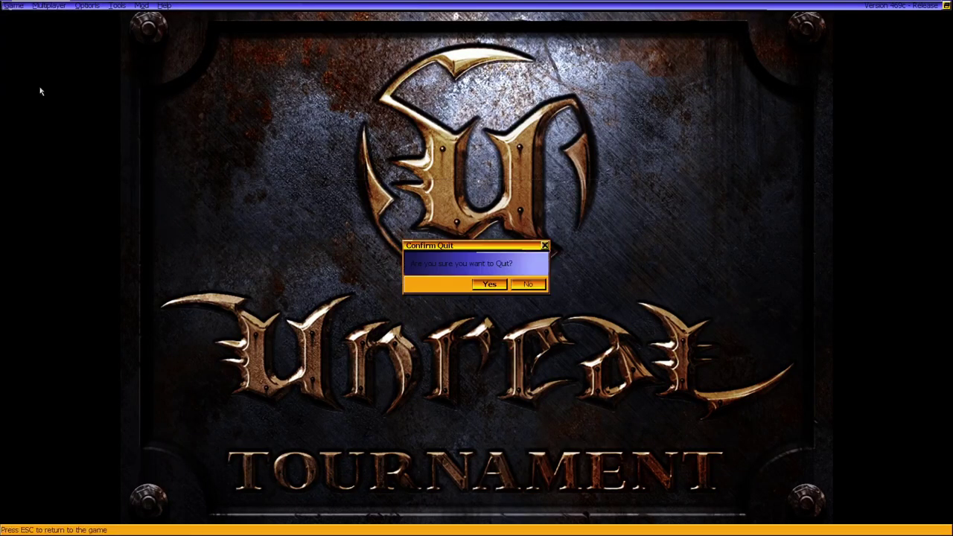
{"action": "left_click", "coordinate": [491, 286]}
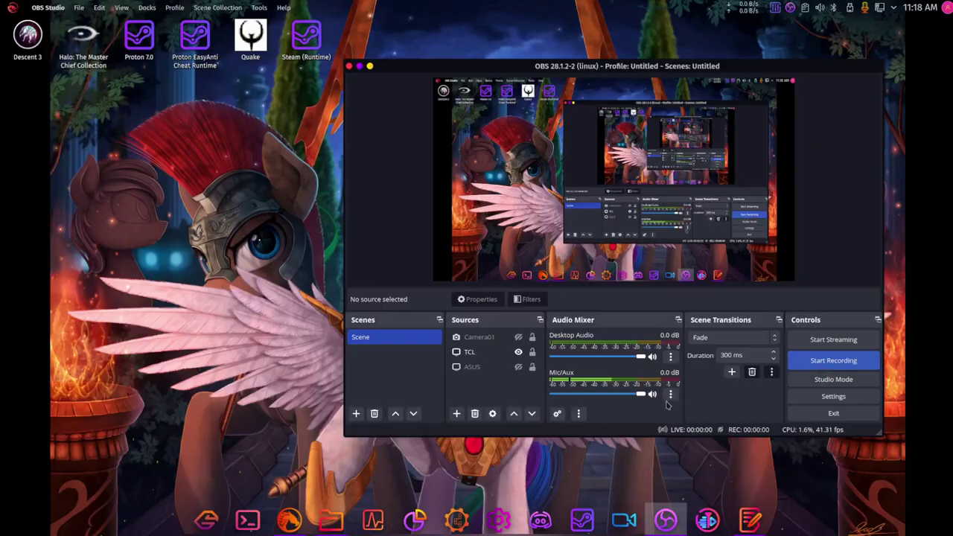
- Start a new recording in OBS Studio and minimize its window to reveal the desktop
{"action": "key", "text": "ctrl+shift+r"}
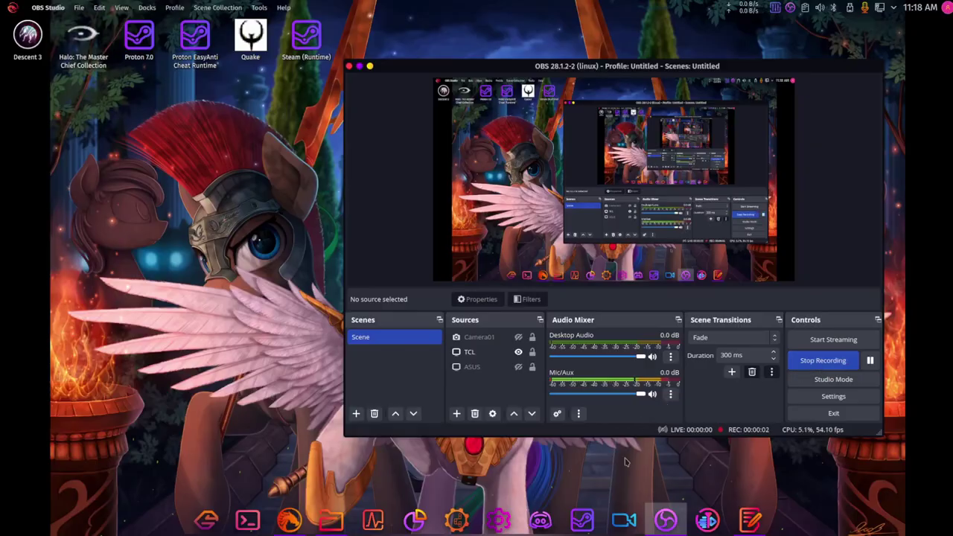
{"action": "left_click", "coordinate": [665, 519]}
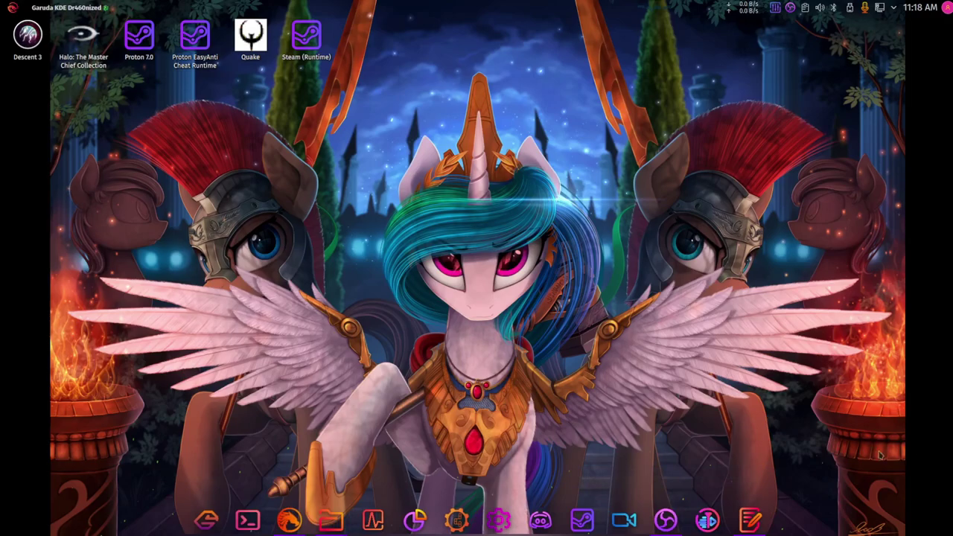
- Switch to the FireDragon browser and review the Totally Unreal Pack (PC) page's description, download options and ISO image files
{"action": "left_click", "coordinate": [290, 521]}
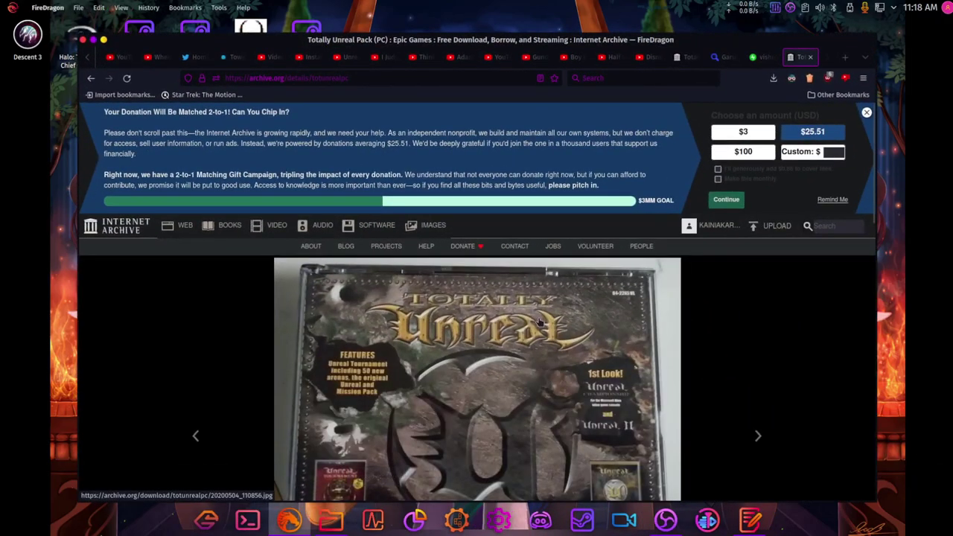
{"action": "scroll", "coordinate": [541, 321], "scroll_direction": "down", "scroll_amount": 10}
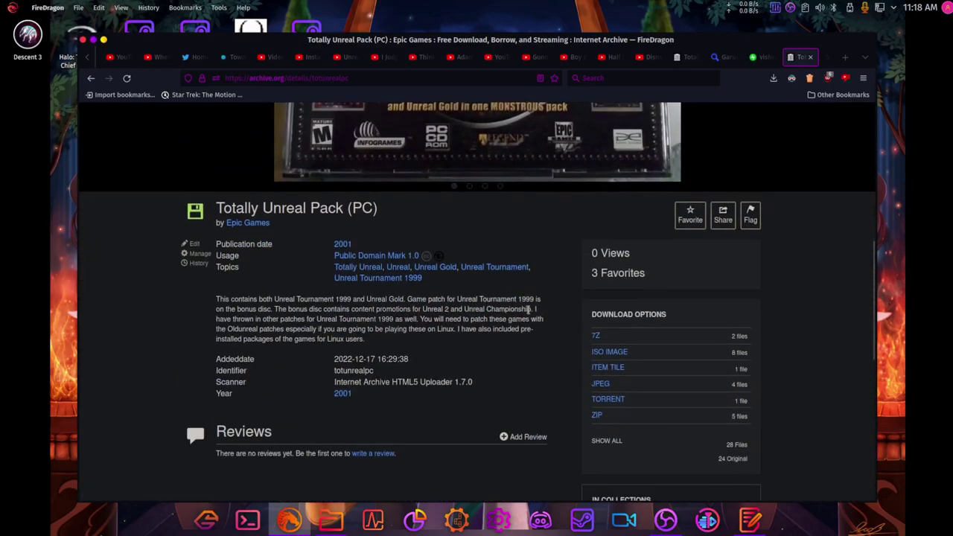
{"action": "scroll", "coordinate": [529, 310], "scroll_direction": "up", "scroll_amount": 5}
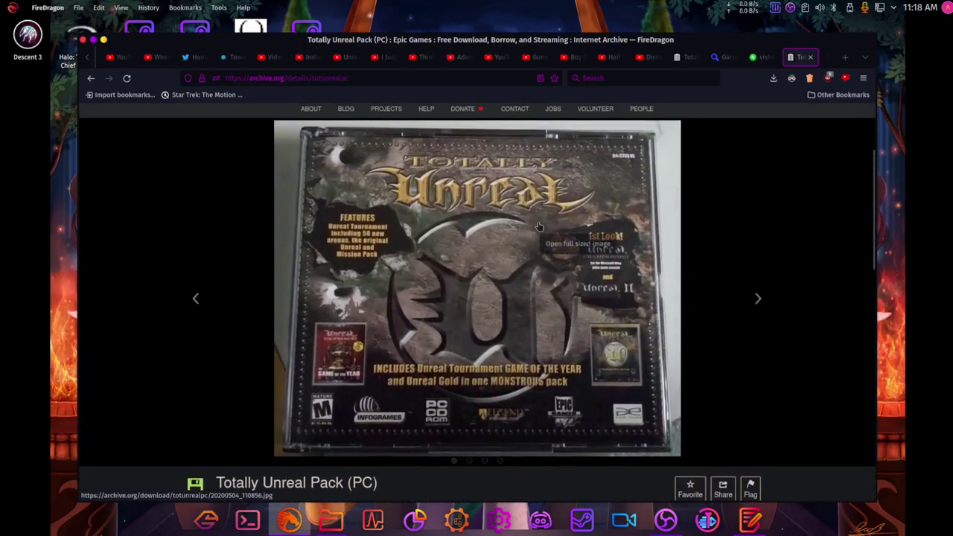
{"action": "scroll", "coordinate": [539, 226], "scroll_direction": "down", "scroll_amount": 4}
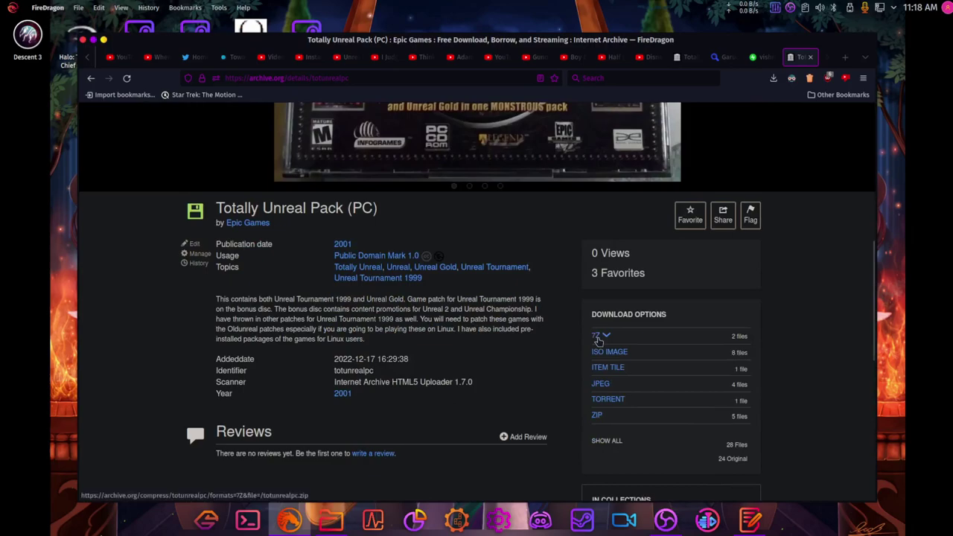
{"action": "scroll", "coordinate": [599, 353], "scroll_direction": "down", "scroll_amount": 4}
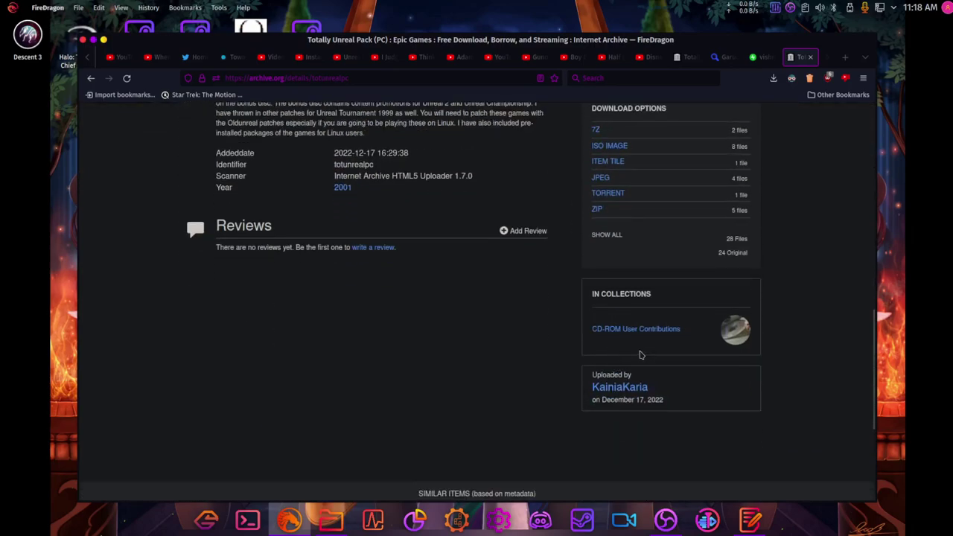
{"action": "scroll", "coordinate": [638, 355], "scroll_direction": "up", "scroll_amount": 4}
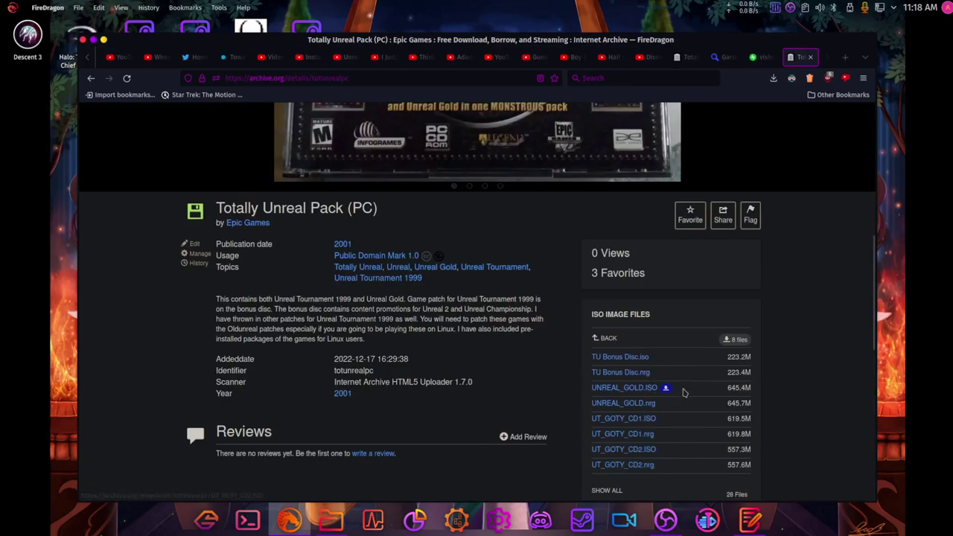
{"action": "left_click", "coordinate": [608, 338]}
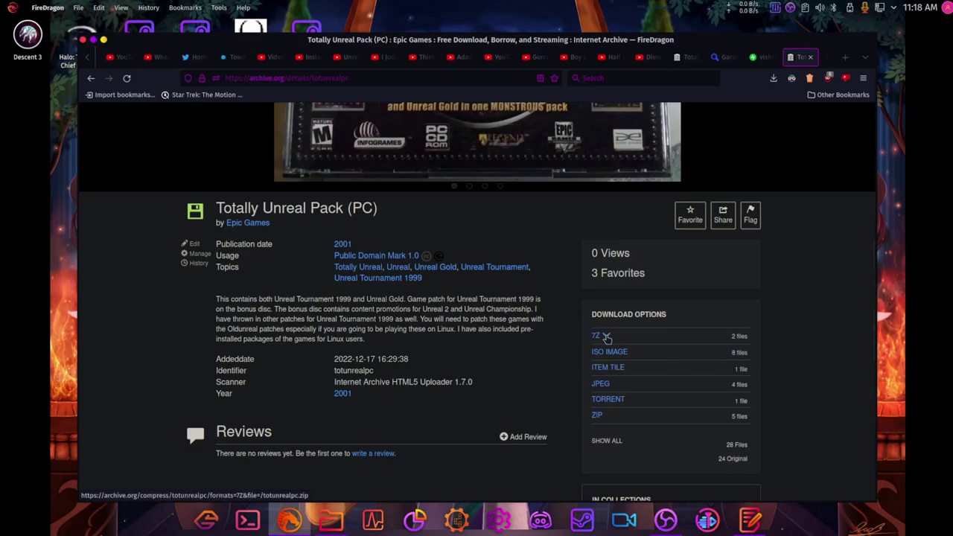
- Review the page's 7Z file list and open the downloaded "Unreal Tournament 1999 patched to V436 for Linux Users.7z" archive in Ark
{"action": "left_click", "coordinate": [607, 338]}
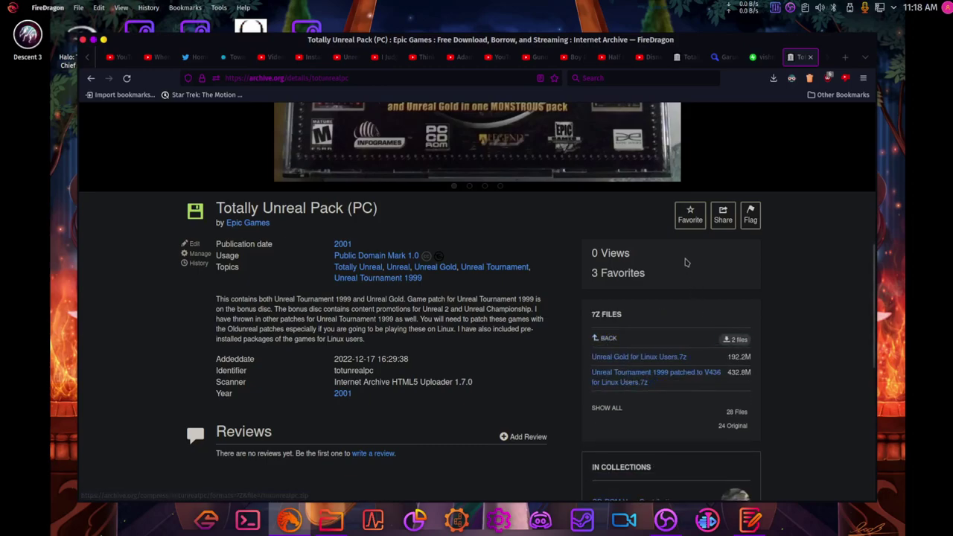
{"action": "left_click", "coordinate": [609, 339]}
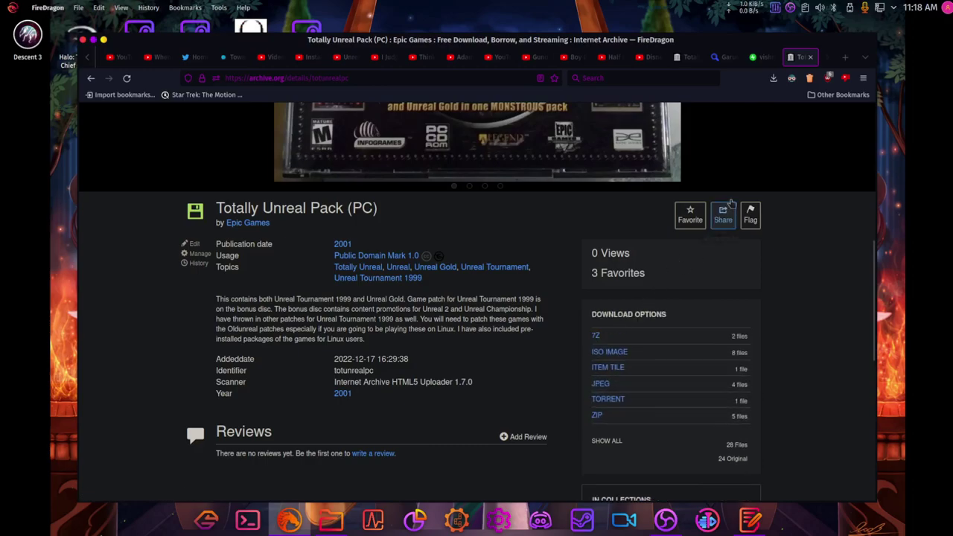
{"action": "left_click", "coordinate": [773, 78]}
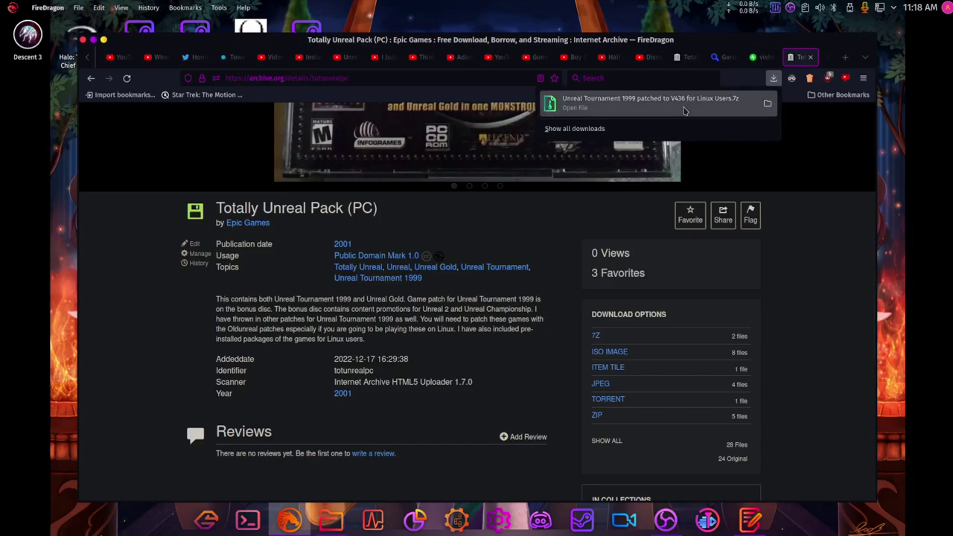
{"action": "left_click", "coordinate": [685, 109]}
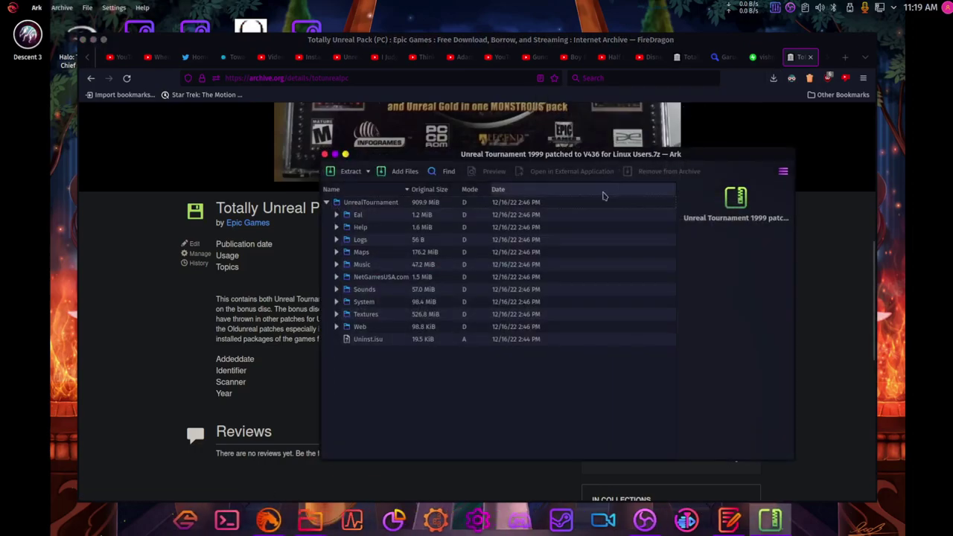
- Extract the whole Unreal Tournament archive into the Games folder inside the home directory
{"action": "left_click", "coordinate": [351, 172]}
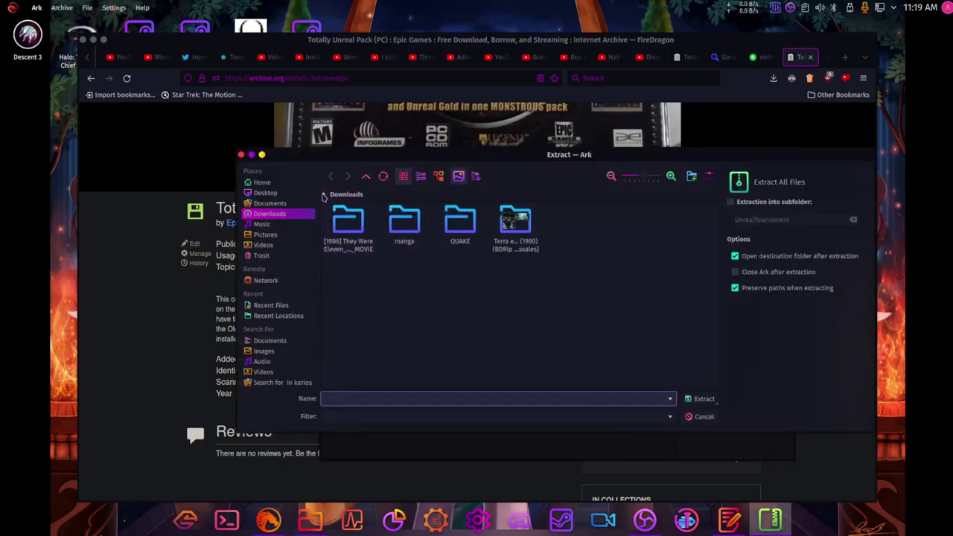
{"action": "left_click", "coordinate": [324, 195]}
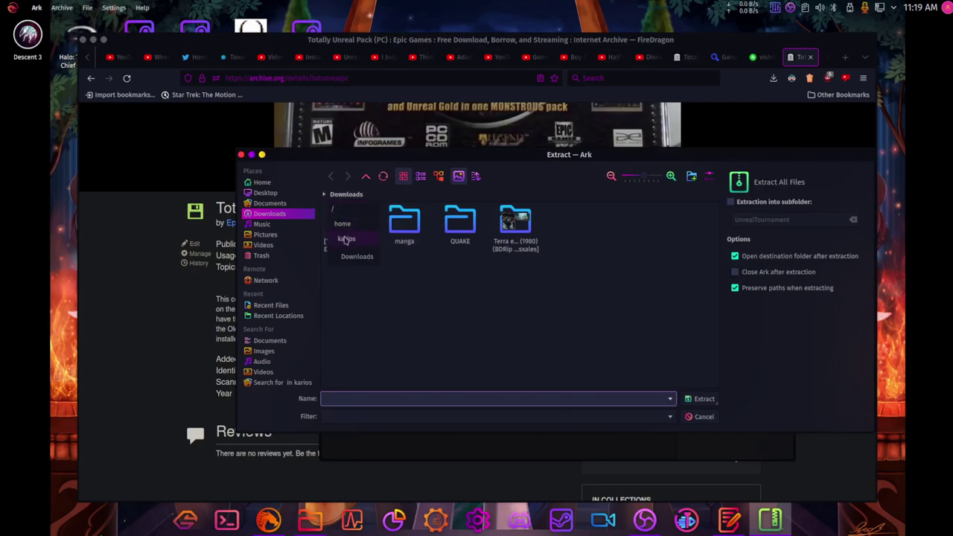
{"action": "left_click", "coordinate": [346, 238]}
{"action": "double_click", "coordinate": [516, 223]}
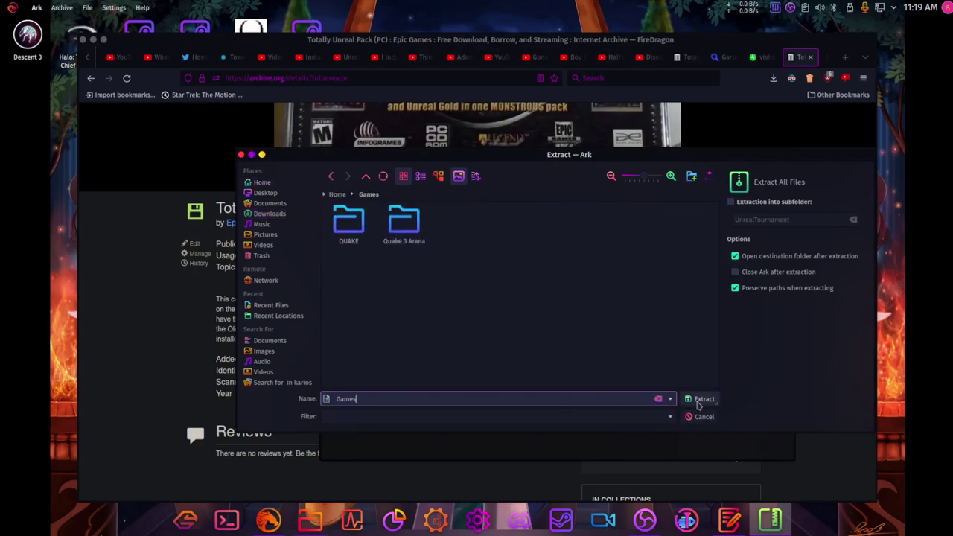
{"action": "left_click", "coordinate": [700, 400]}
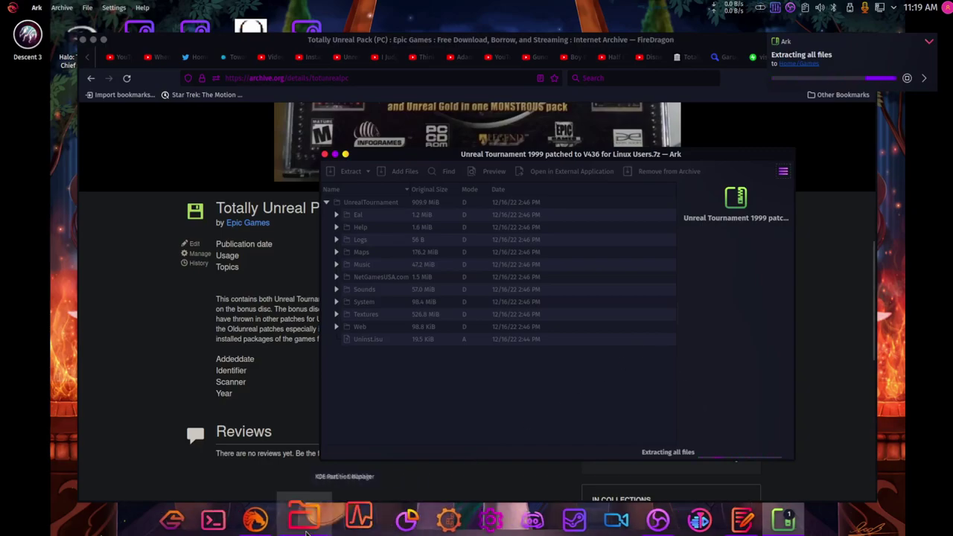
- Open the extracted UnrealTournament folder in Dolphin and move its window aside to bring the Unreal downloads folder forward
{"action": "left_click", "coordinate": [306, 531]}
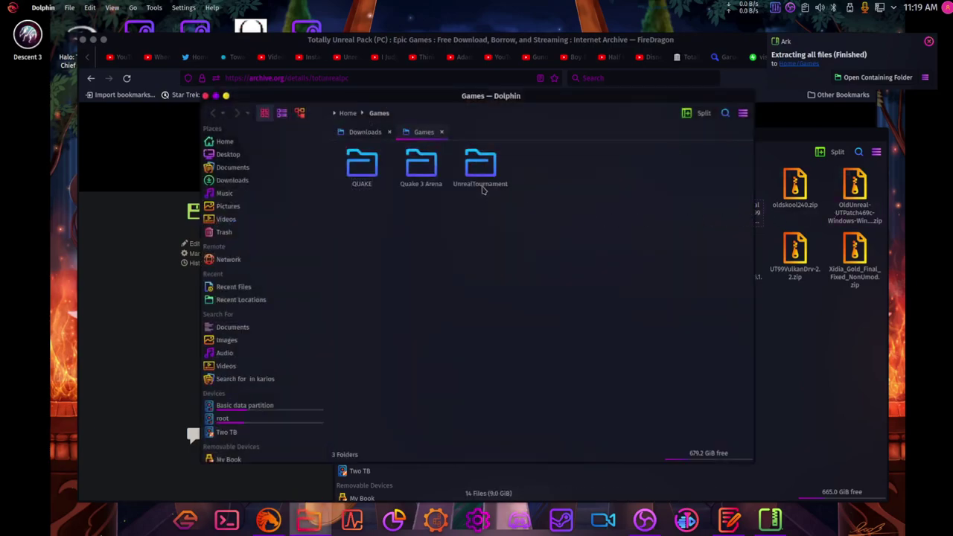
{"action": "double_click", "coordinate": [482, 179]}
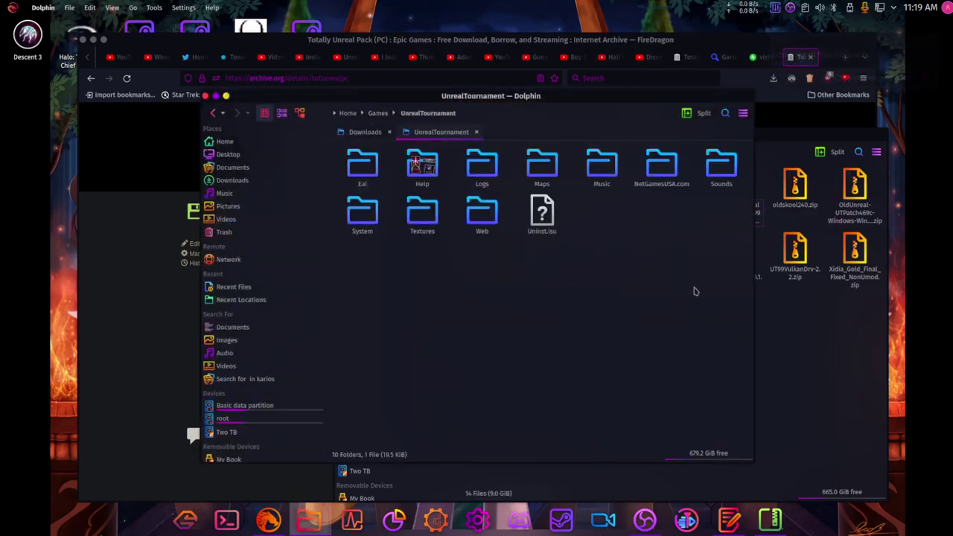
{"action": "left_click_drag", "start_coordinate": [601, 106], "coordinate": [476, 118]}
{"action": "left_click", "coordinate": [764, 413]}
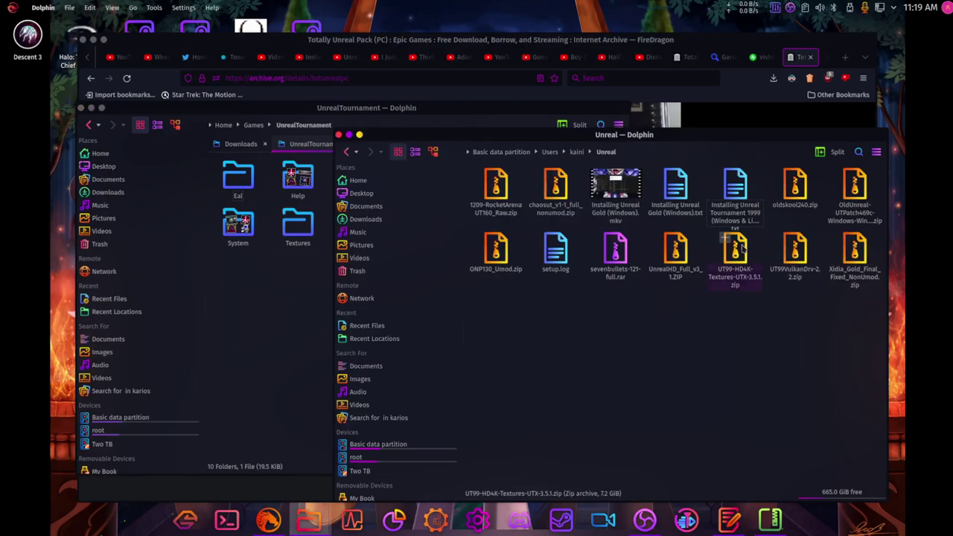
- Inspect the OldUnreal WinDrv hotfix archive and the mod and texture archives in the Unreal folder
{"action": "mouse_move", "coordinate": [725, 238]}
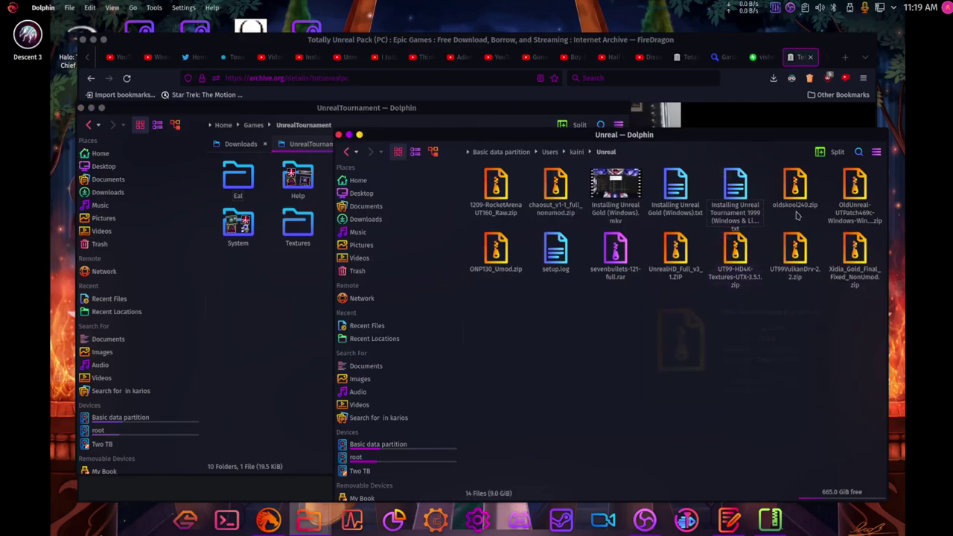
{"action": "double_click", "coordinate": [845, 214]}
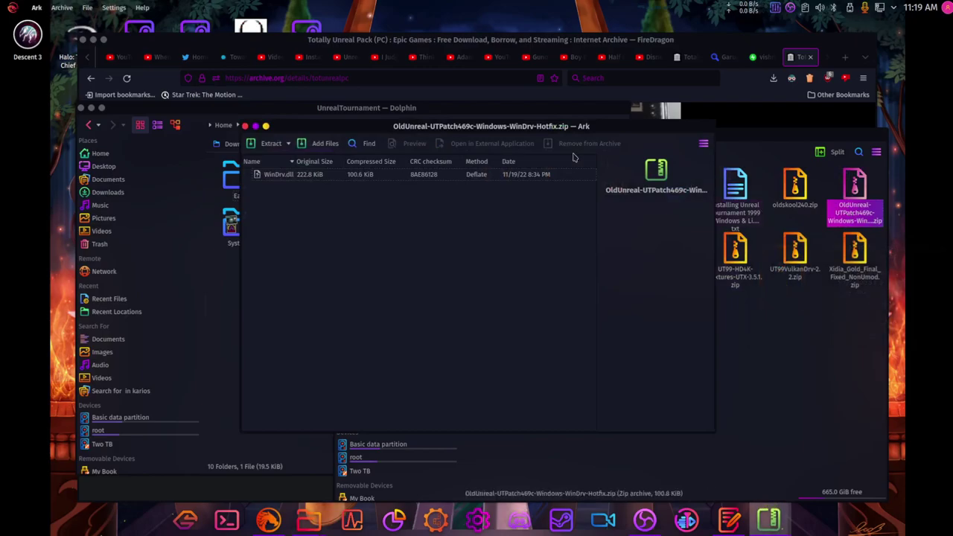
{"action": "left_click", "coordinate": [245, 126]}
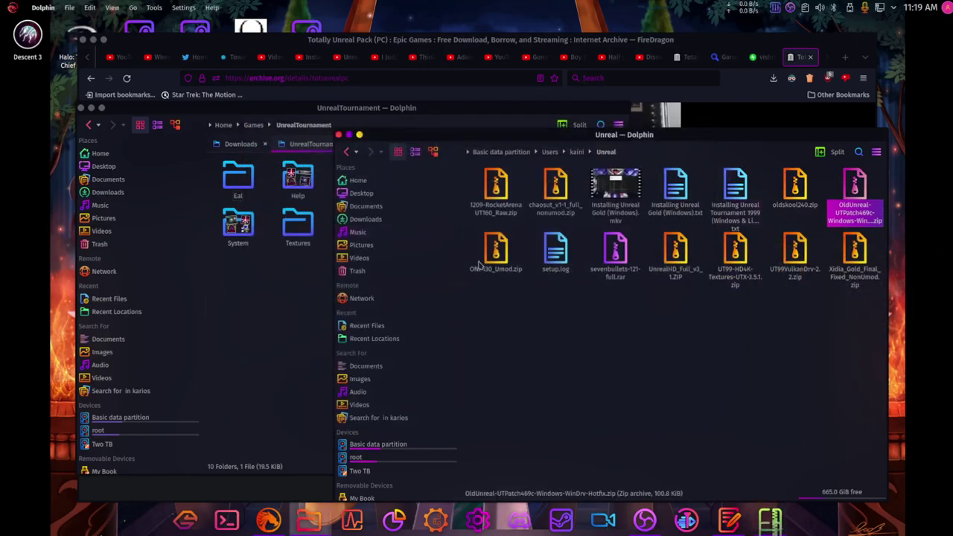
{"action": "mouse_move", "coordinate": [543, 213]}
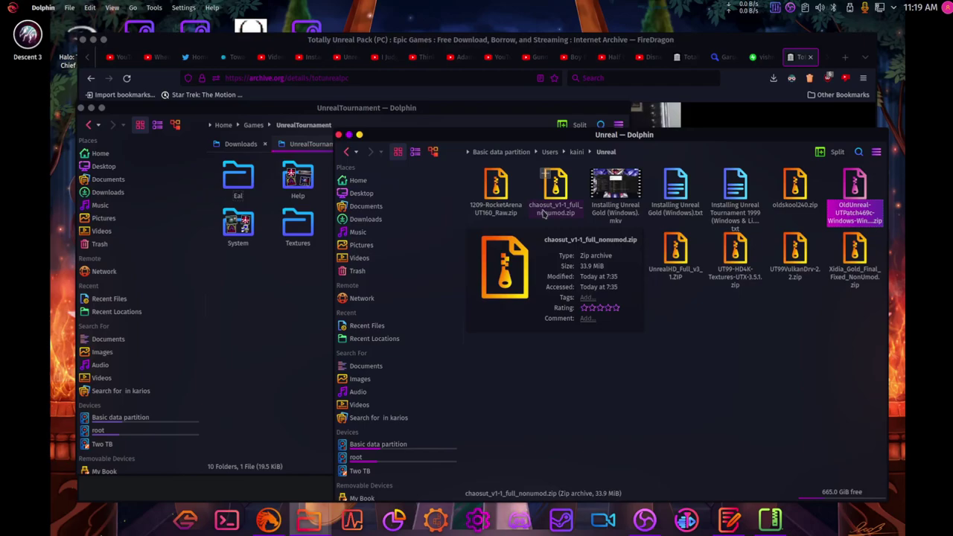
{"action": "mouse_move", "coordinate": [737, 289]}
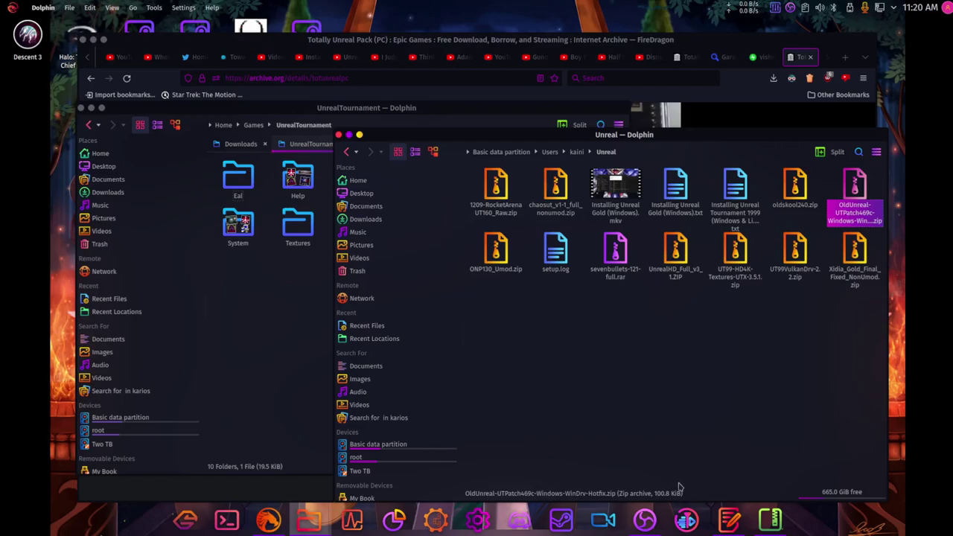
- Pause and resume the OBS recording, and minimize the OBS window
{"action": "left_click", "coordinate": [653, 529]}
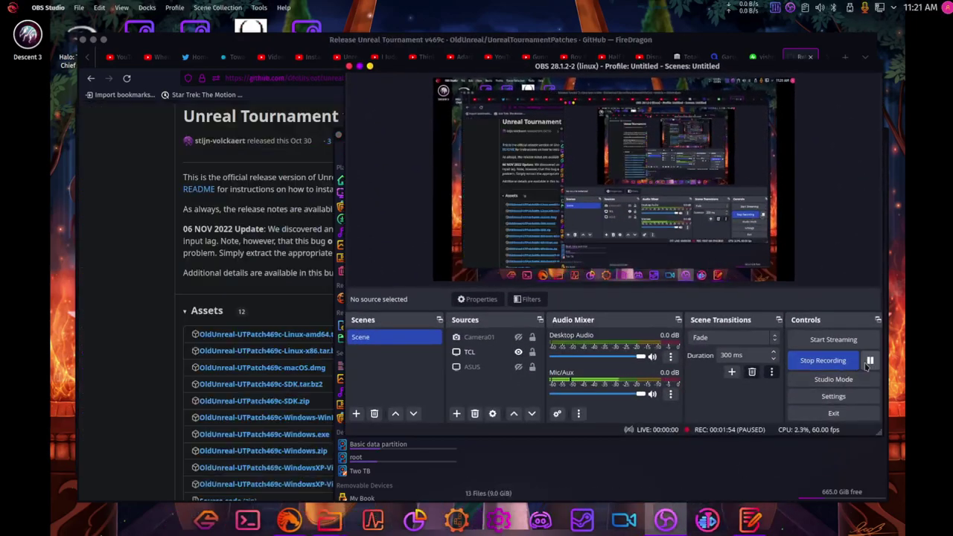
{"action": "left_click", "coordinate": [655, 522]}
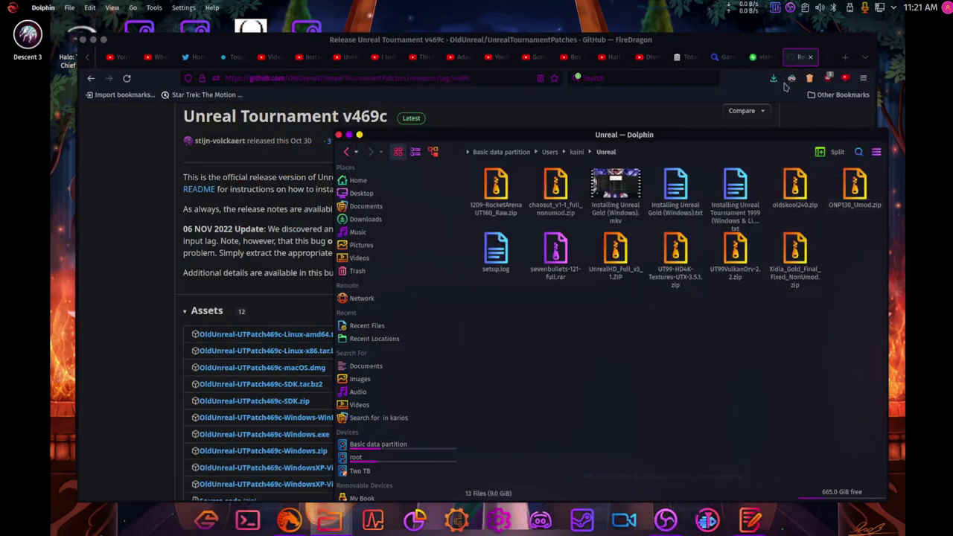
- Open the downloaded OldUnreal-UTPatch469c-Linux-x86.tar.bz2 and start extracting all its contents into Games/UnrealTournament
{"action": "left_click", "coordinate": [773, 77]}
{"action": "left_click", "coordinate": [646, 111]}
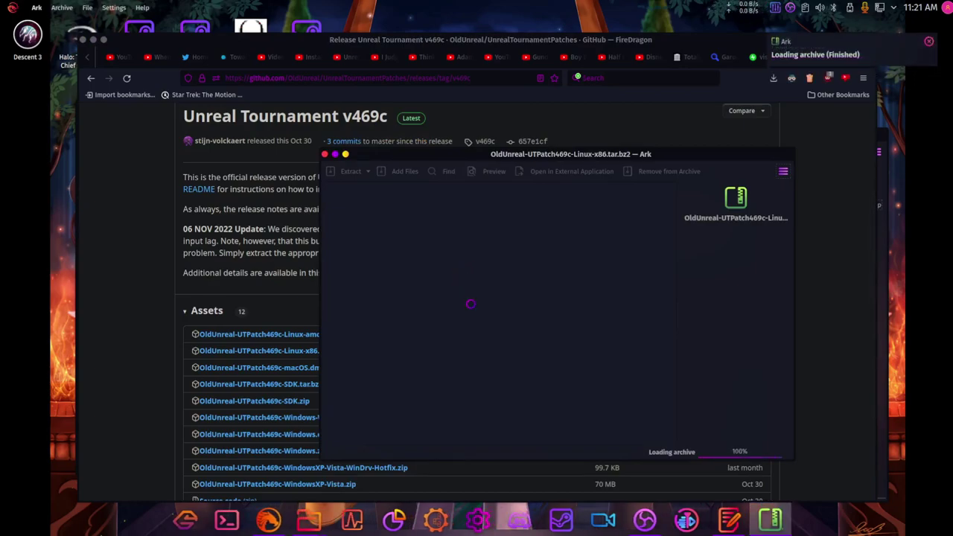
{"action": "left_click", "coordinate": [317, 526]}
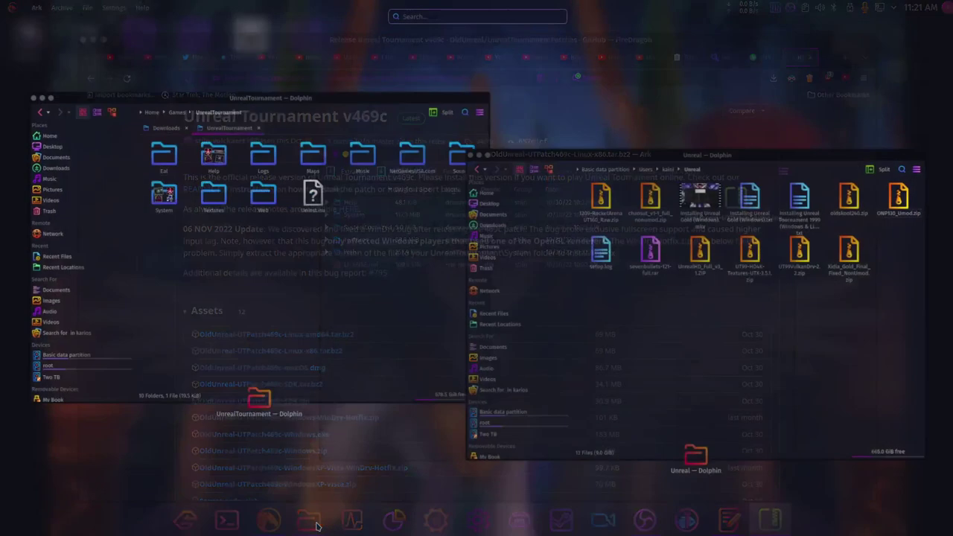
{"action": "left_click", "coordinate": [251, 285]}
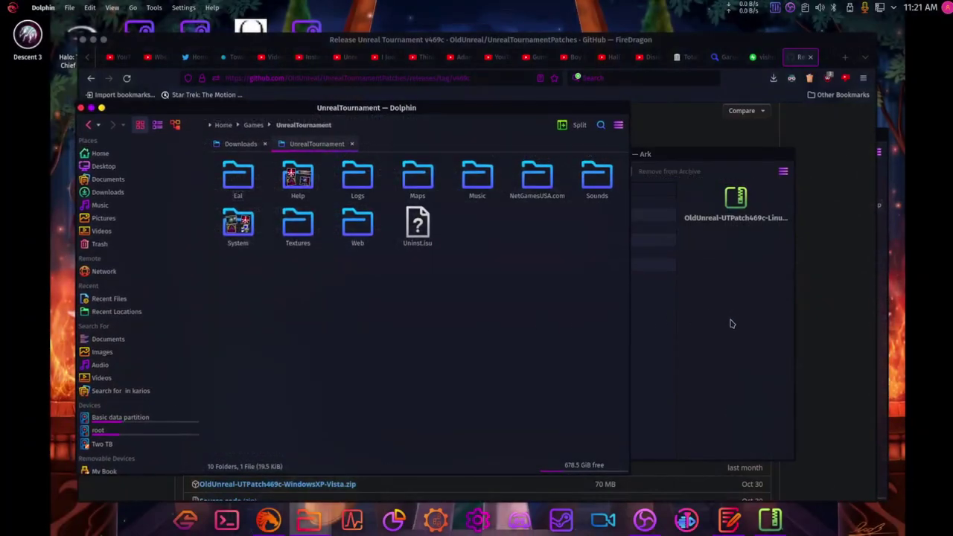
{"action": "left_click", "coordinate": [729, 325]}
{"action": "left_click_drag", "start_coordinate": [457, 297], "coordinate": [288, 316]}
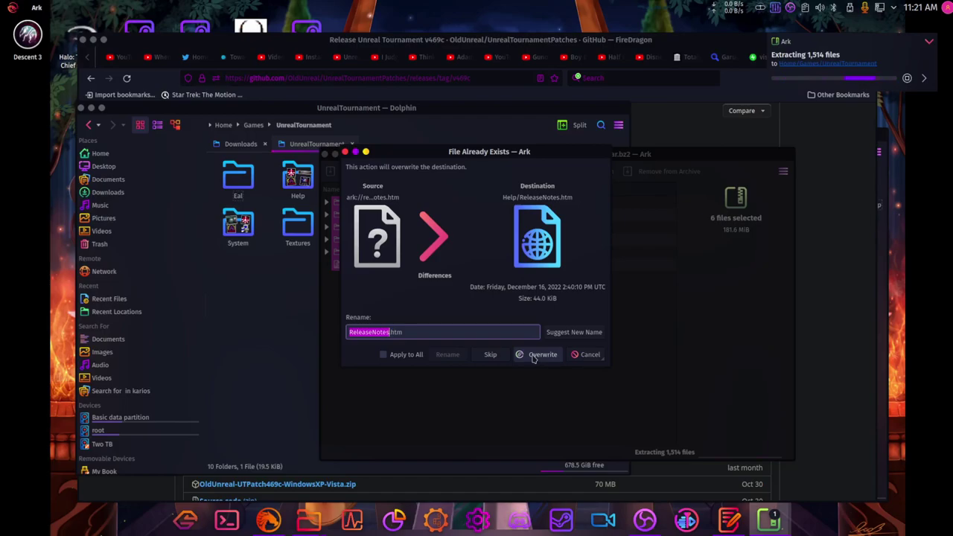
- Overwrite all existing files with the x86 patch's versions and close the archive
{"action": "left_click", "coordinate": [533, 358]}
{"action": "left_click", "coordinate": [533, 358]}
{"action": "left_click", "coordinate": [407, 355]}
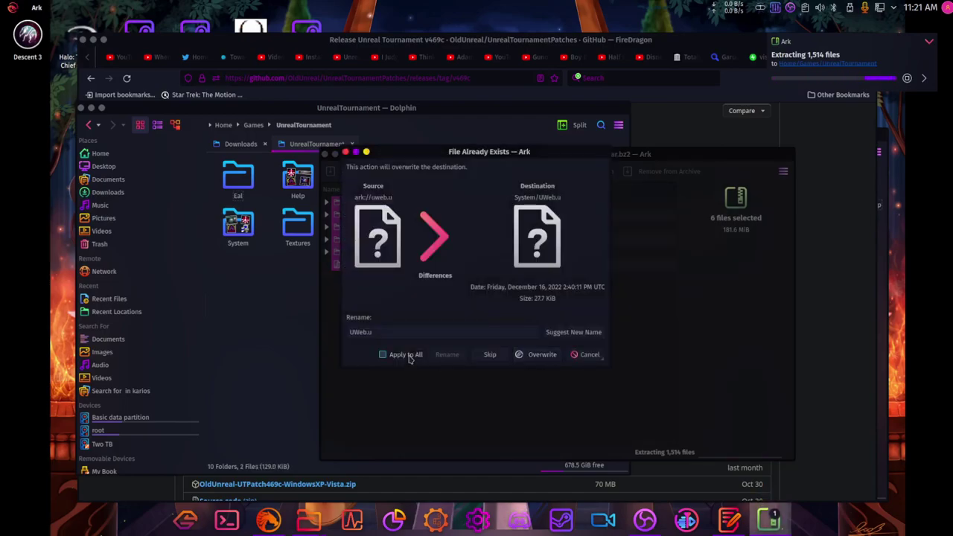
{"action": "left_click", "coordinate": [525, 358]}
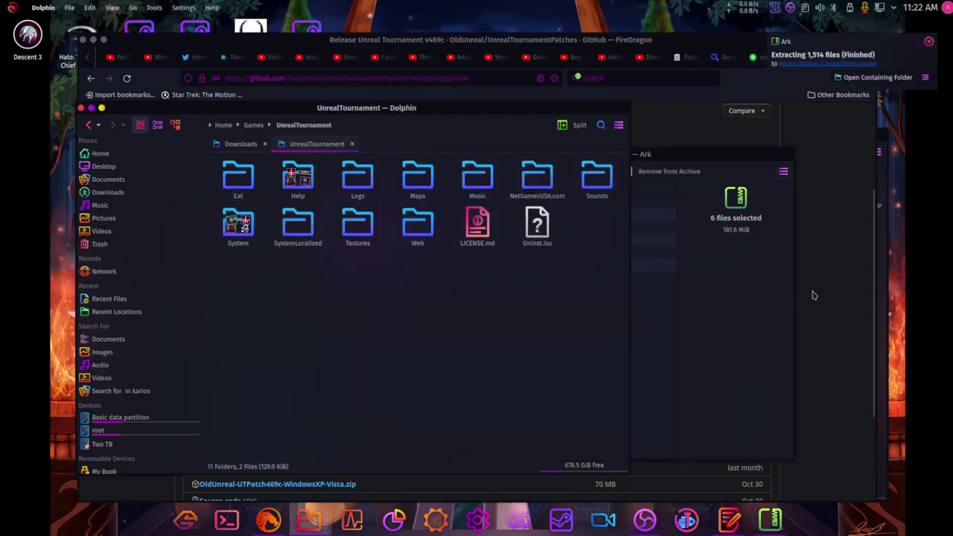
{"action": "left_click", "coordinate": [763, 253]}
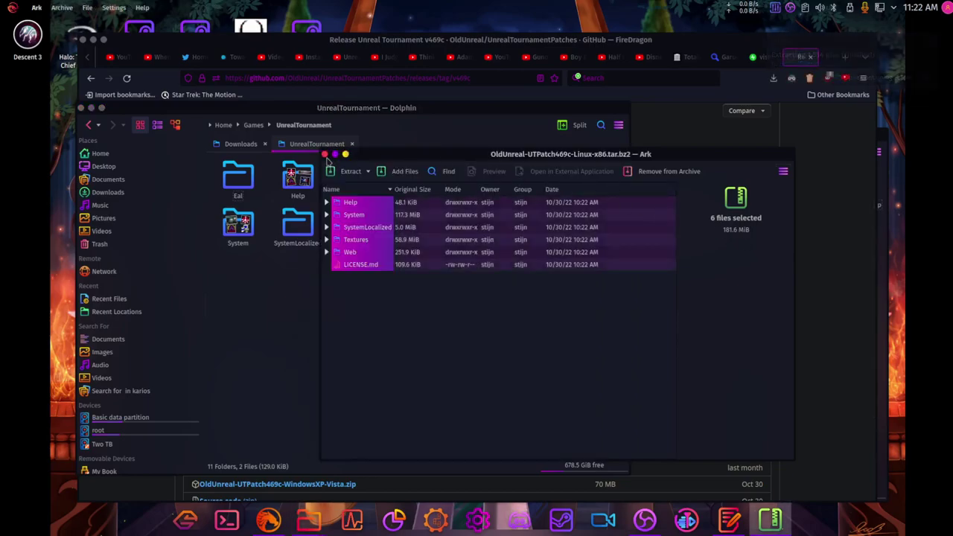
{"action": "left_click", "coordinate": [325, 155]}
- Download OldUnreal-UTPatch469c-Linux-amd64.tar.bz2 from the GitHub release page into Downloads
{"action": "left_click", "coordinate": [843, 286]}
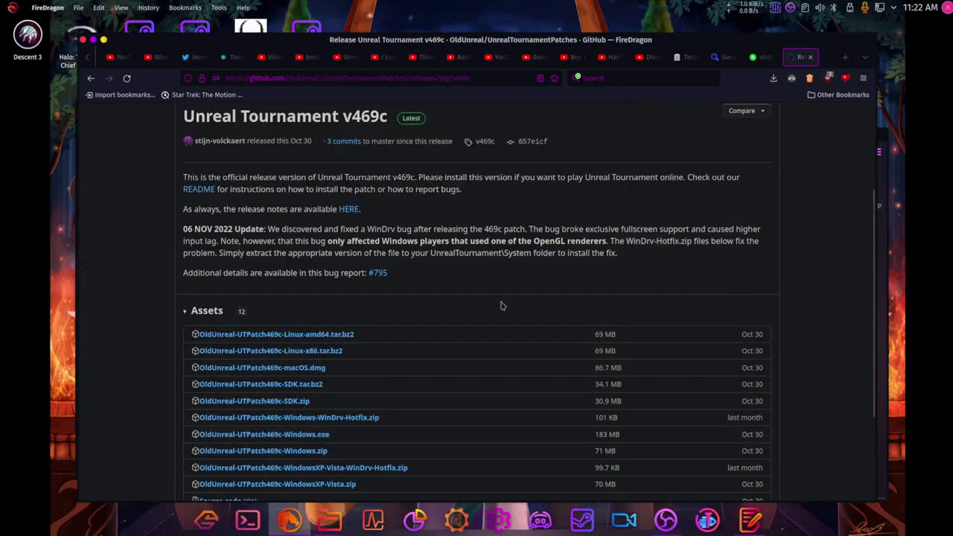
{"action": "left_click", "coordinate": [310, 341]}
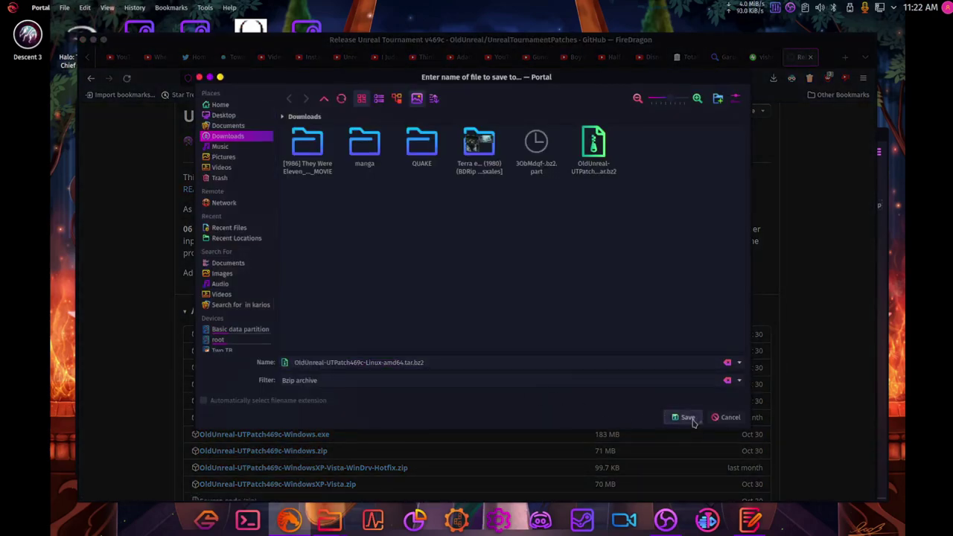
{"action": "left_click", "coordinate": [687, 418]}
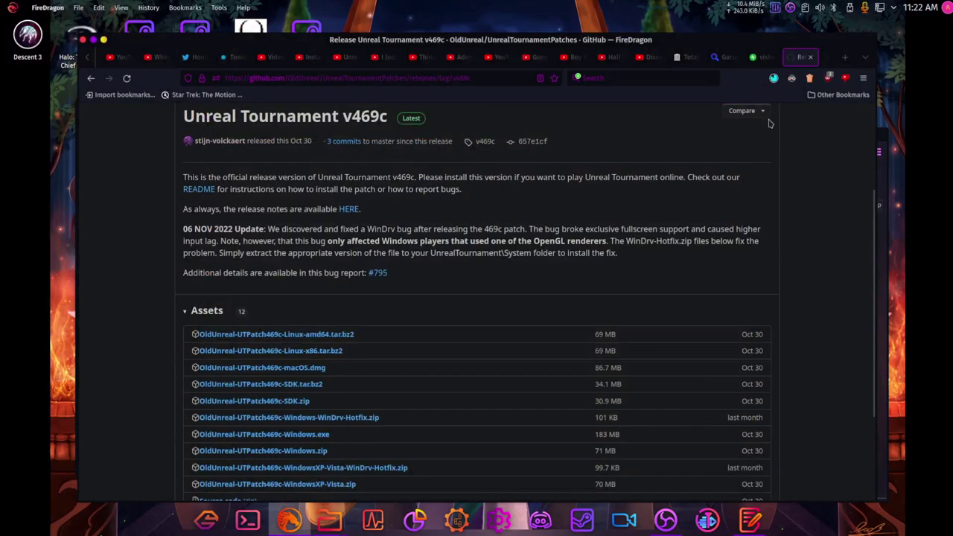
- Open the downloaded amd64 patch archive in Ark and arrange it over the UnrealTournament folder window
{"action": "left_click", "coordinate": [774, 78]}
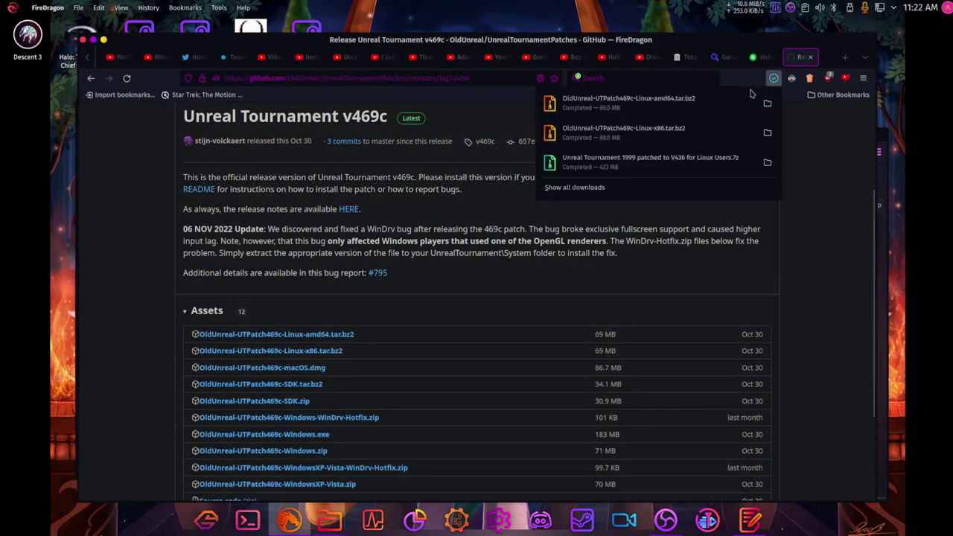
{"action": "left_click", "coordinate": [752, 99]}
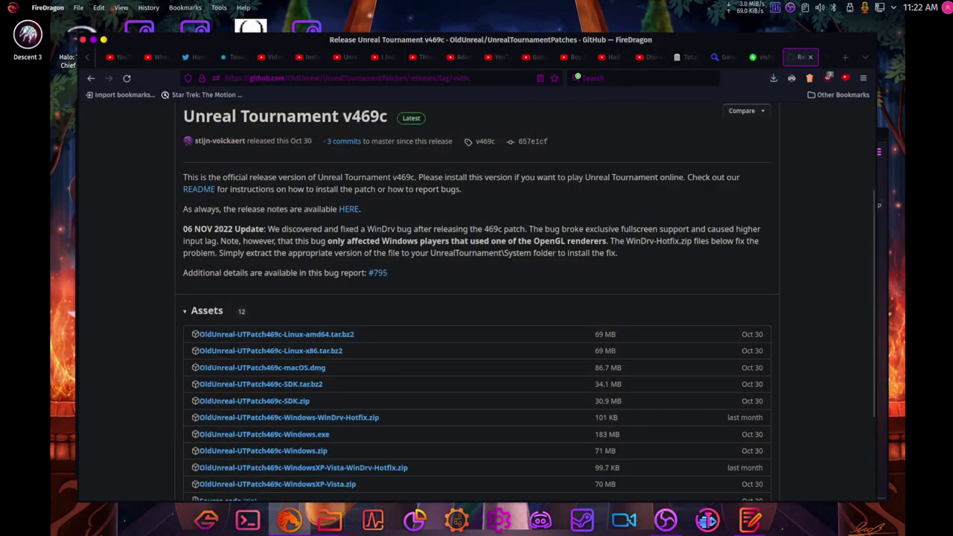
{"action": "left_click", "coordinate": [308, 528]}
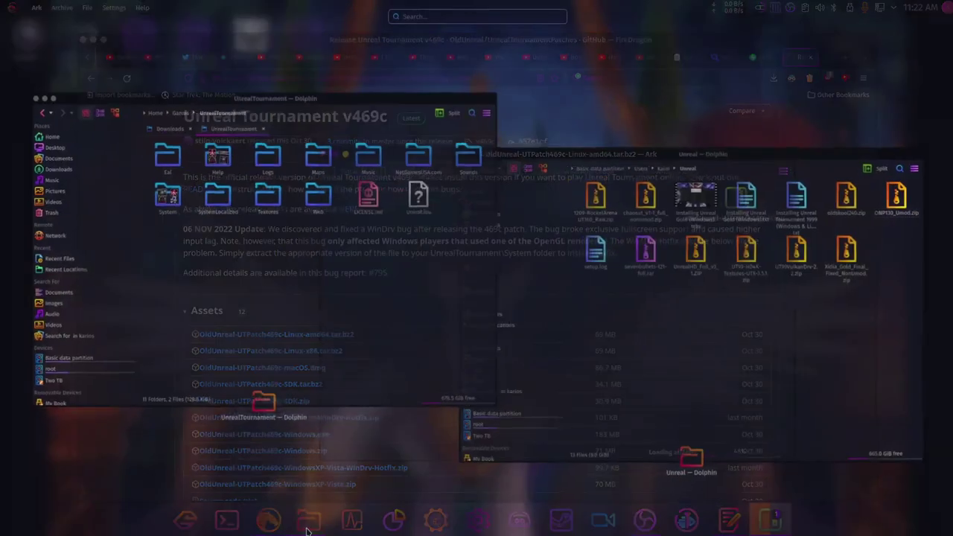
{"action": "left_click", "coordinate": [270, 246]}
{"action": "left_click", "coordinate": [688, 341]}
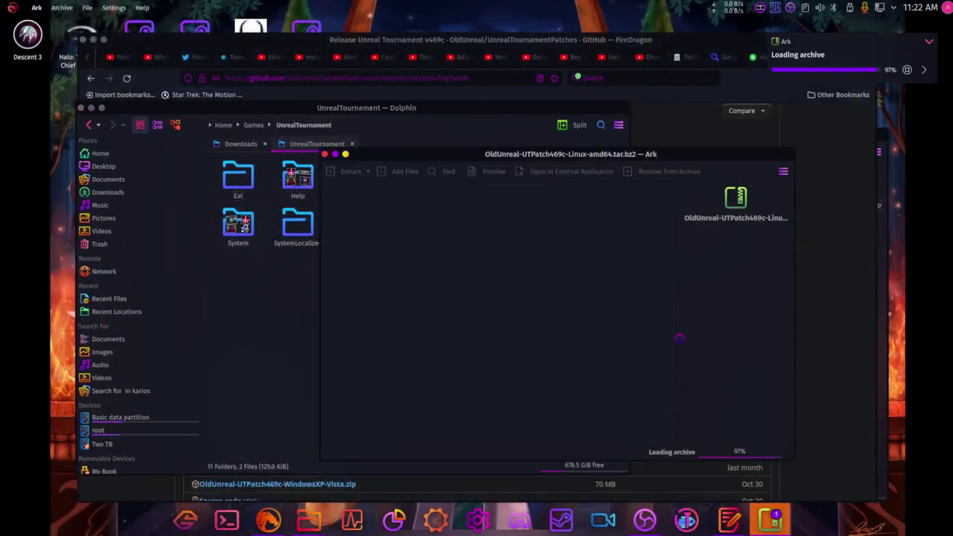
- Extract all of the amd64 patch's contents into the UnrealTournament folder, applying overwrite to every existing file
{"action": "key", "text": "ctrl+a"}
{"action": "left_click_drag", "start_coordinate": [364, 224], "coordinate": [287, 291]}
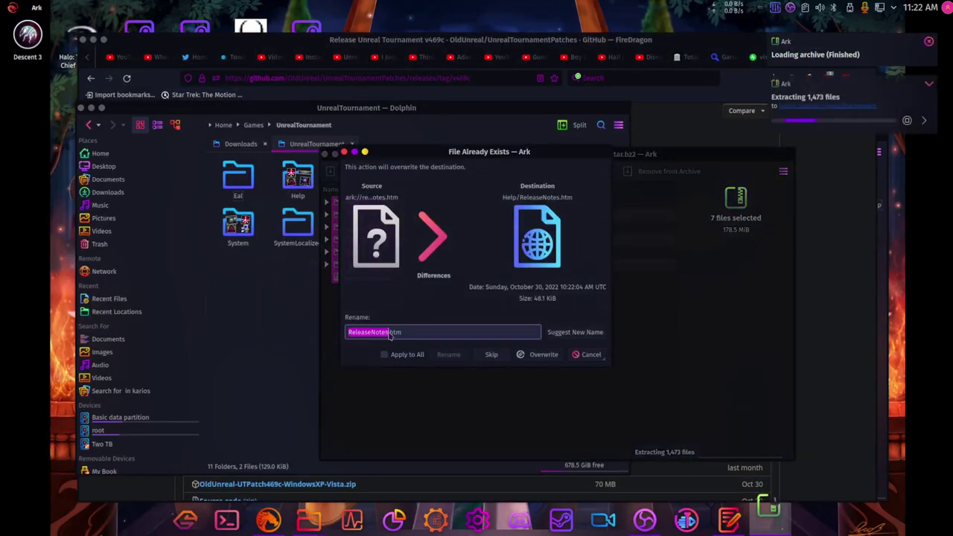
{"action": "left_click", "coordinate": [385, 355]}
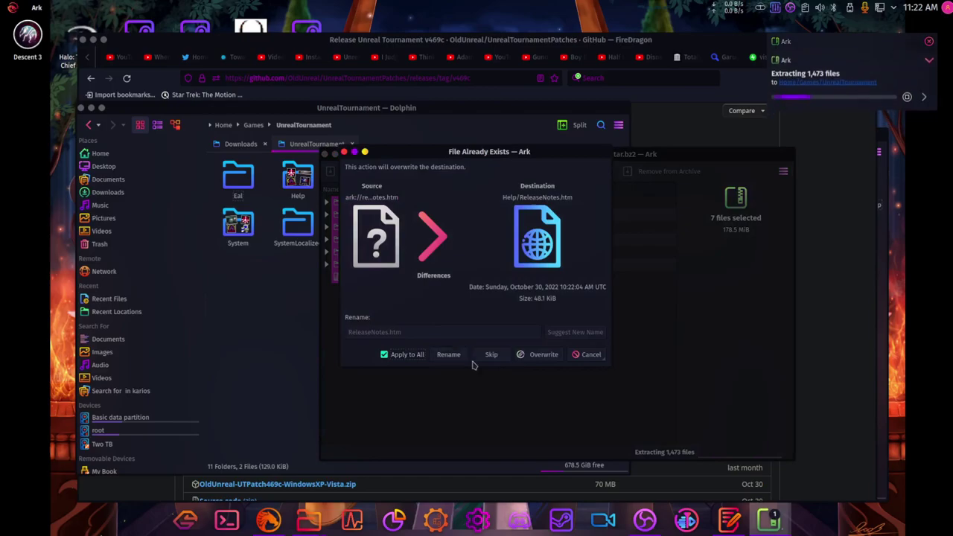
{"action": "left_click", "coordinate": [538, 354]}
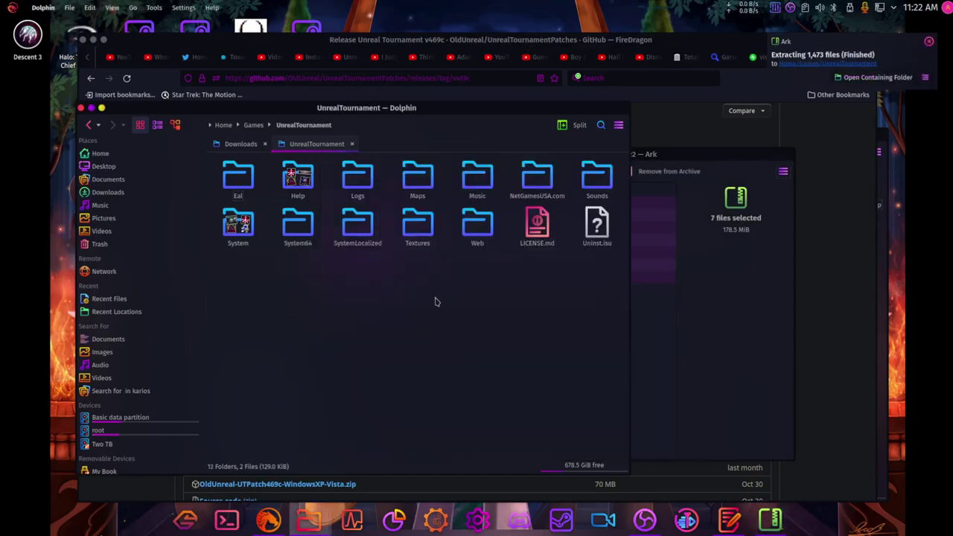
- Examine the files inside the System folder of the amd64 patch archive, then close the archive
{"action": "left_click", "coordinate": [691, 359]}
{"action": "left_click", "coordinate": [648, 342]}
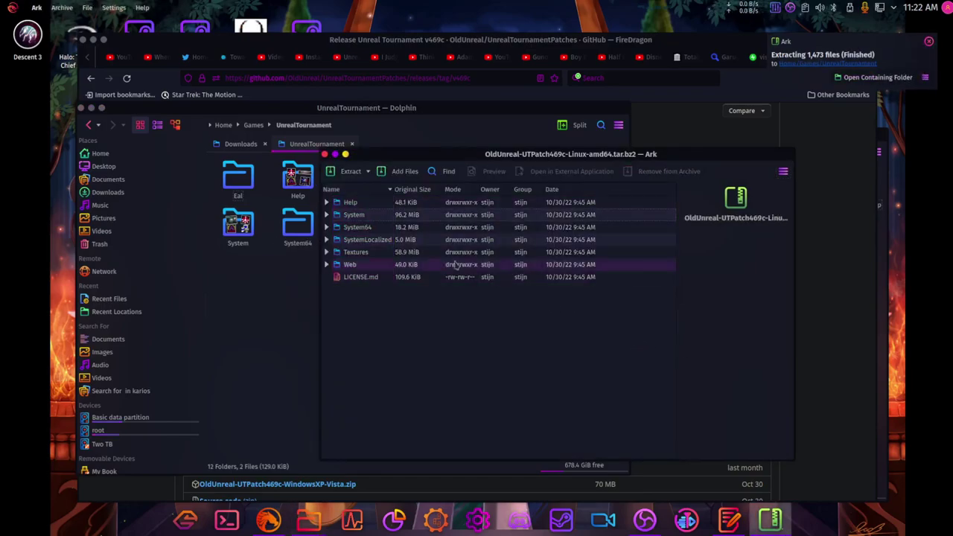
{"action": "left_click", "coordinate": [357, 215]}
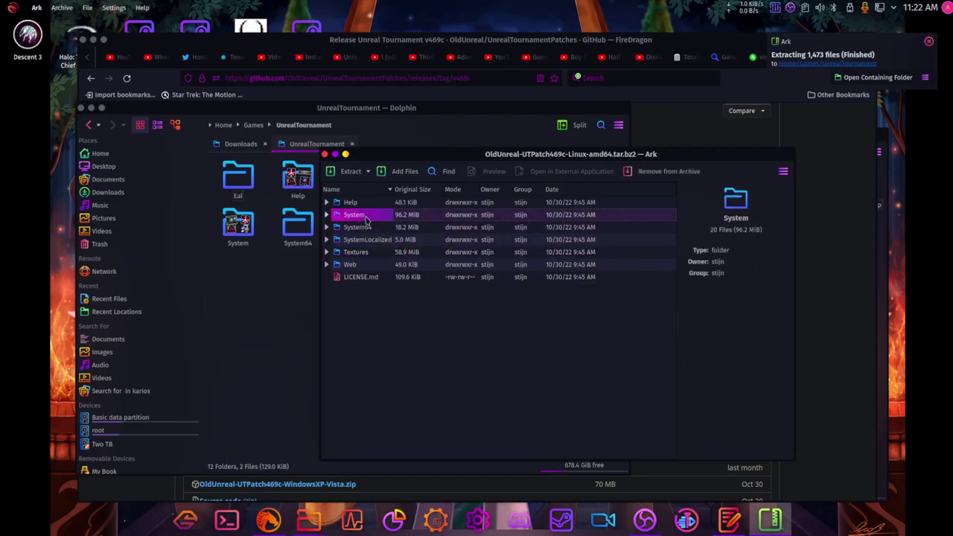
{"action": "double_click", "coordinate": [355, 215]}
{"action": "scroll", "coordinate": [436, 283], "scroll_direction": "down", "scroll_amount": 2}
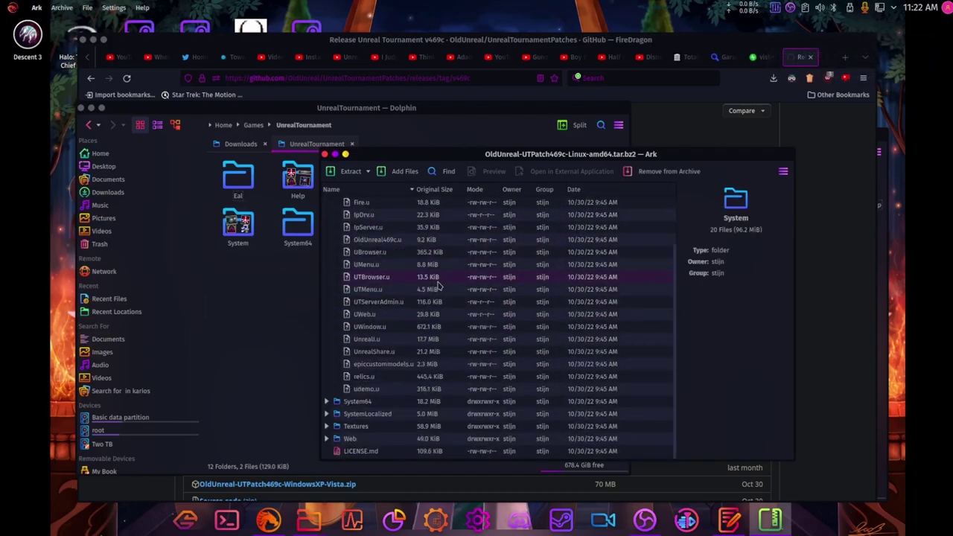
{"action": "scroll", "coordinate": [438, 285], "scroll_direction": "up", "scroll_amount": 1}
{"action": "scroll", "coordinate": [438, 285], "scroll_direction": "up", "scroll_amount": 1}
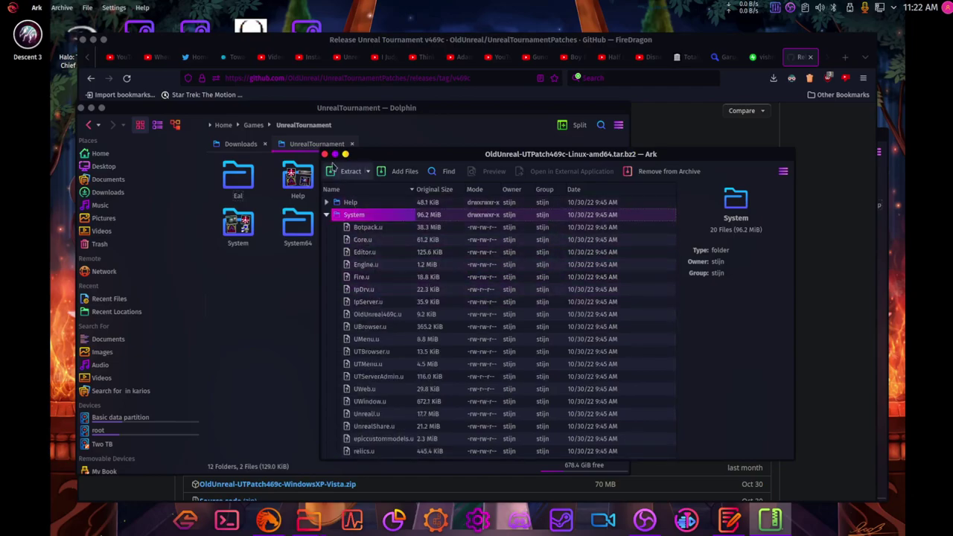
{"action": "left_click", "coordinate": [324, 154]}
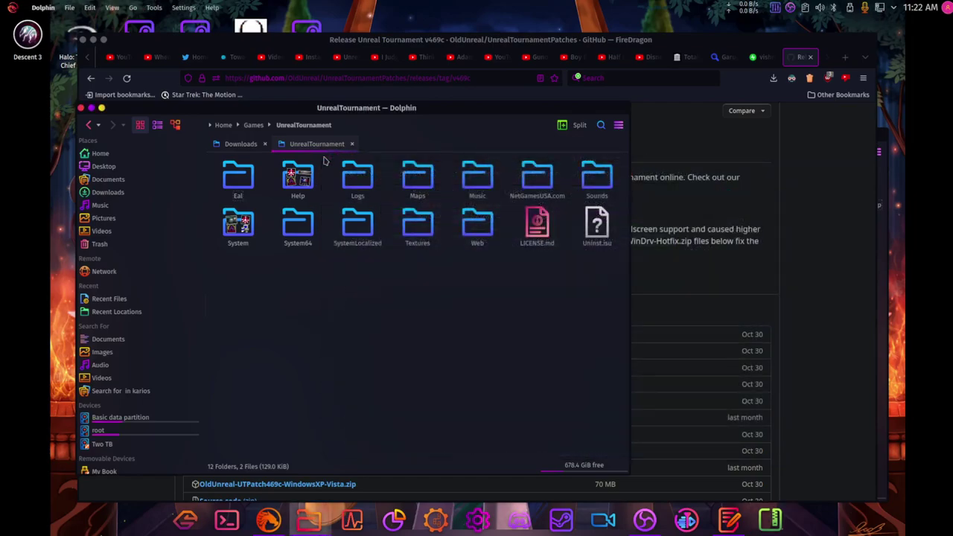
{"action": "left_click", "coordinate": [662, 523]}
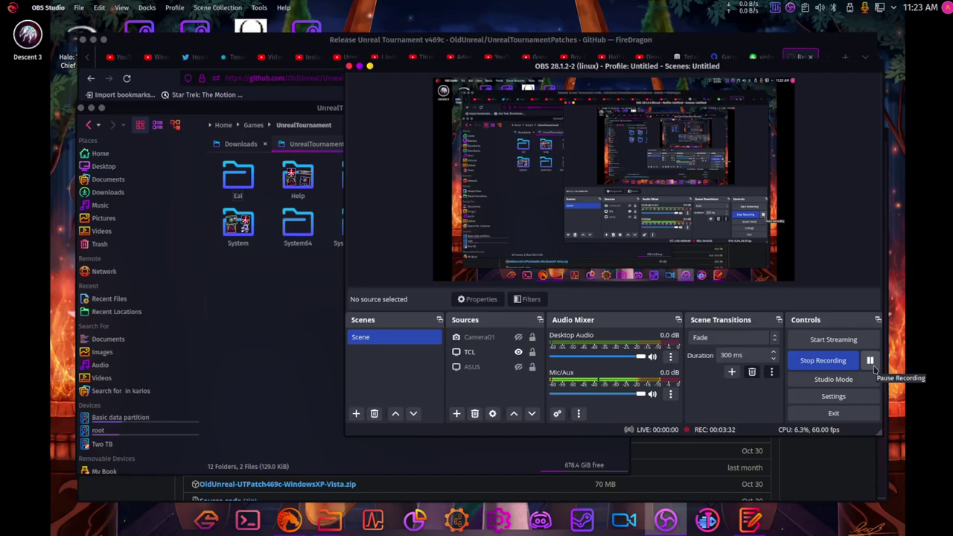
{"action": "left_click", "coordinate": [658, 526]}
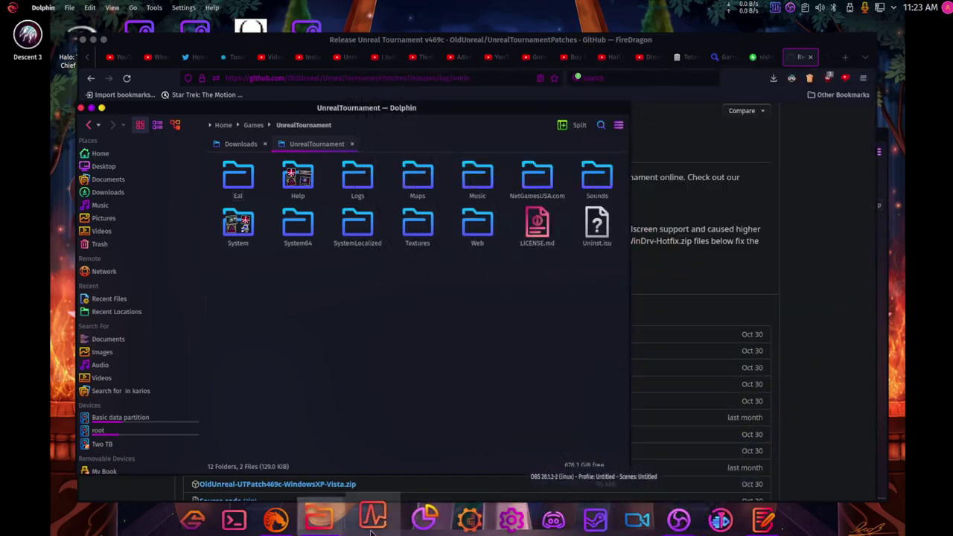
- Open UT99-HD4K-Textures-UTX-3.5.1.zip from the Unreal folder in Ark, keeping only one archive window
{"action": "left_click", "coordinate": [337, 524]}
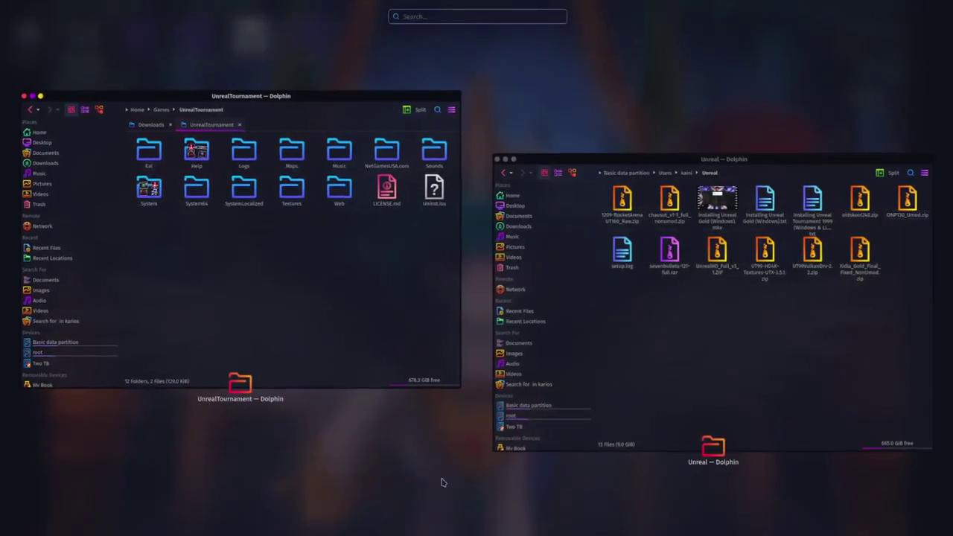
{"action": "left_click", "coordinate": [678, 366]}
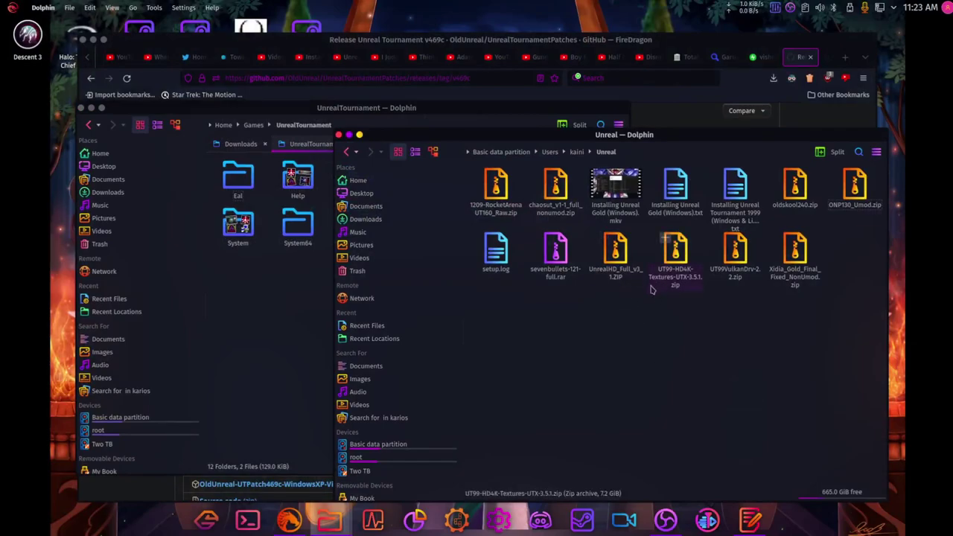
{"action": "left_click", "coordinate": [674, 284]}
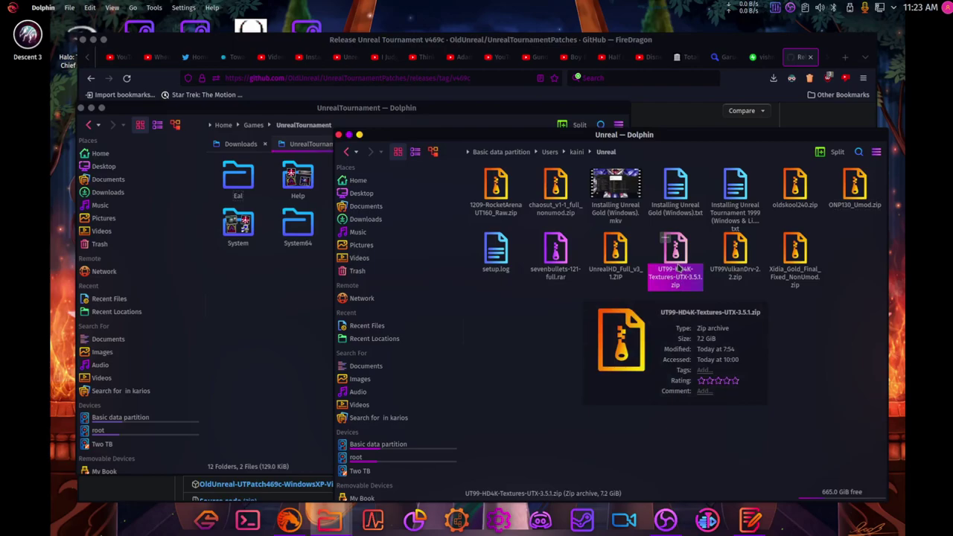
{"action": "double_click", "coordinate": [677, 269]}
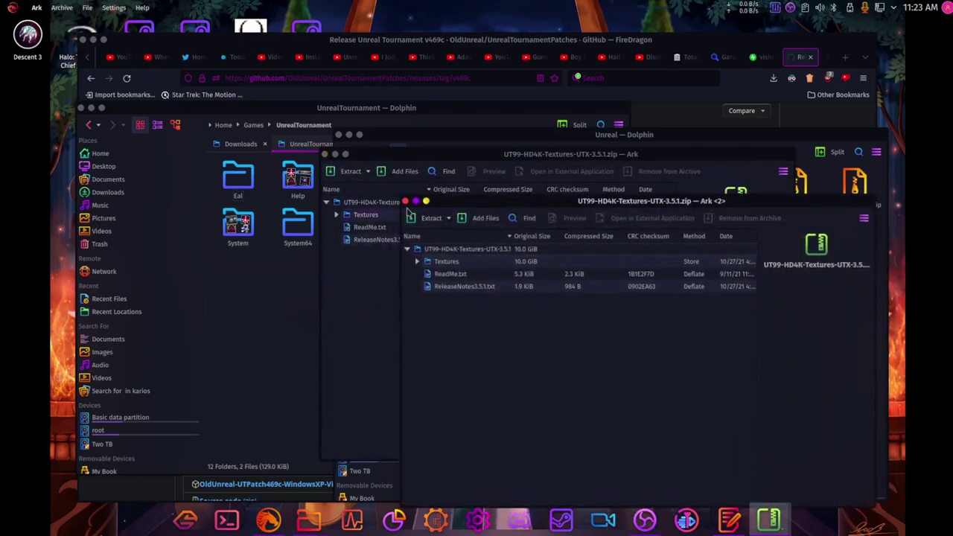
{"action": "left_click", "coordinate": [406, 202]}
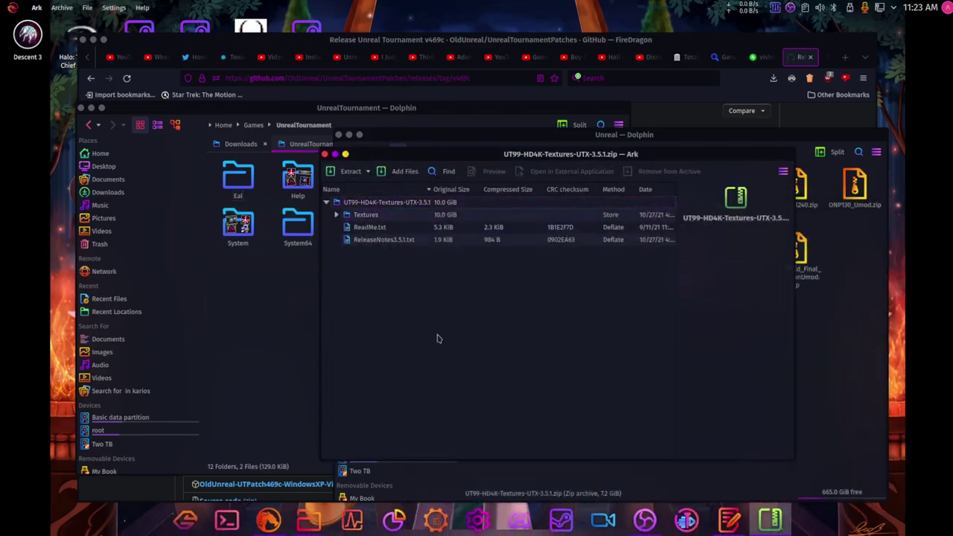
- Extract the Textures folder, ReadMe.txt and ReleaseNotes3.5.1.txt into the UnrealTournament folder, overwriting all existing files, and close the archive
{"action": "left_click", "coordinate": [407, 243]}
{"action": "left_click_drag", "start_coordinate": [407, 244], "coordinate": [377, 203]}
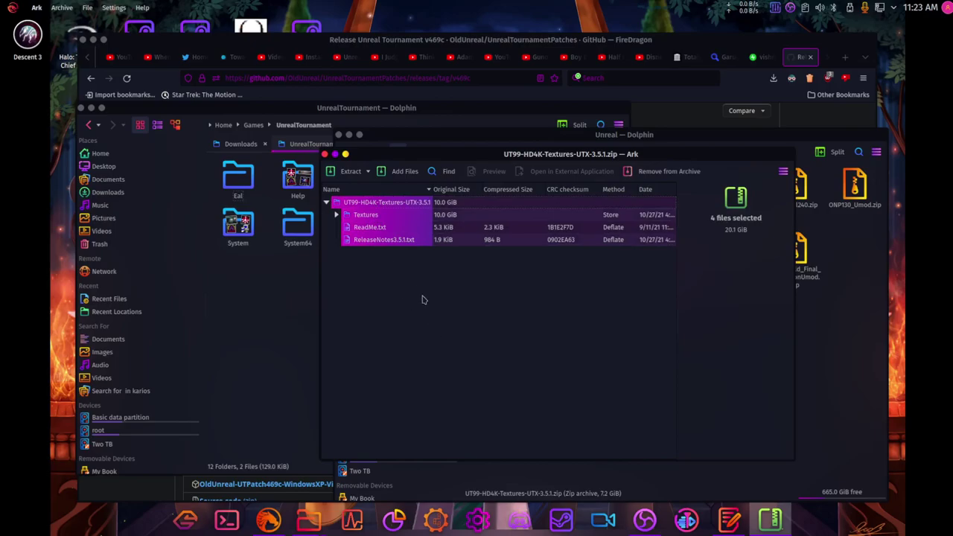
{"action": "left_click", "coordinate": [409, 261]}
{"action": "left_click_drag", "start_coordinate": [414, 284], "coordinate": [259, 326]}
{"action": "left_click", "coordinate": [370, 215], "text": "ctrl"}
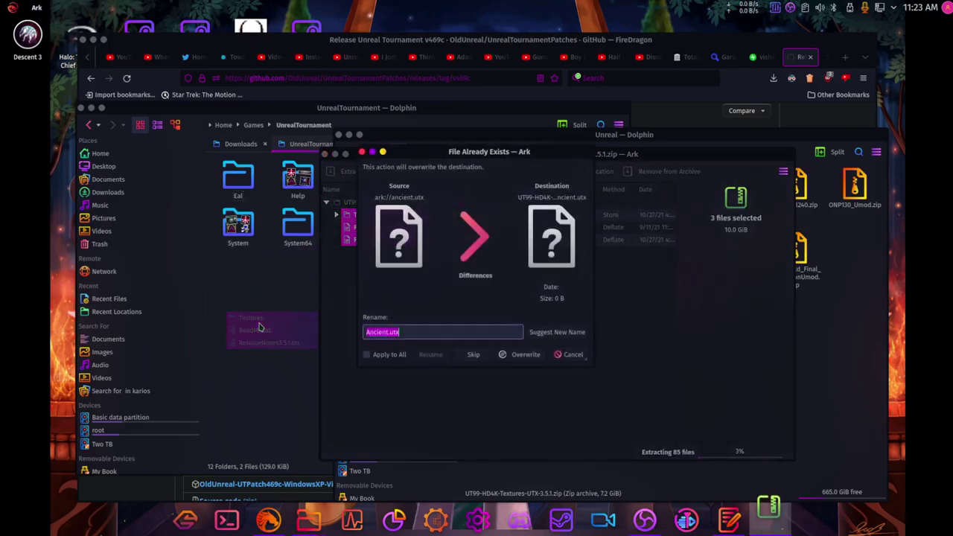
{"action": "left_click", "coordinate": [389, 354]}
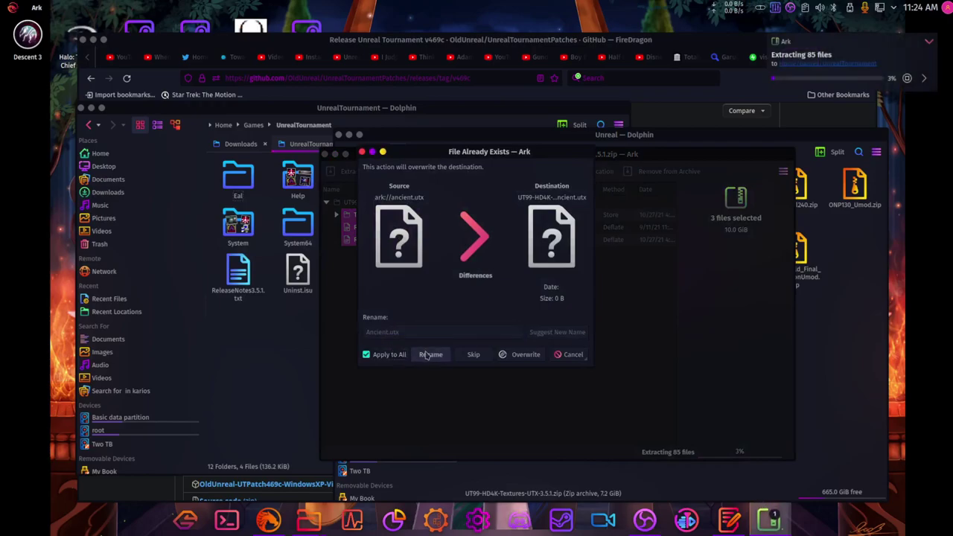
{"action": "left_click", "coordinate": [511, 354]}
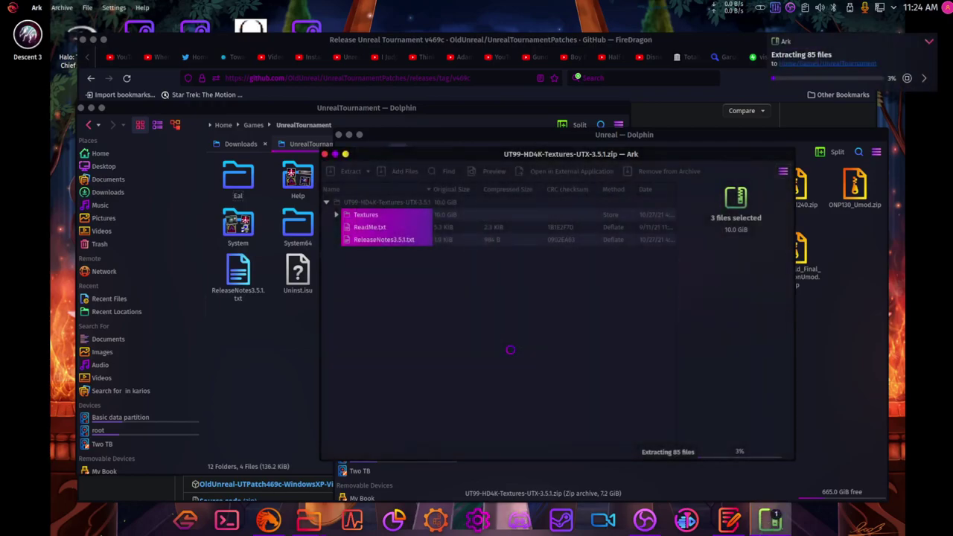
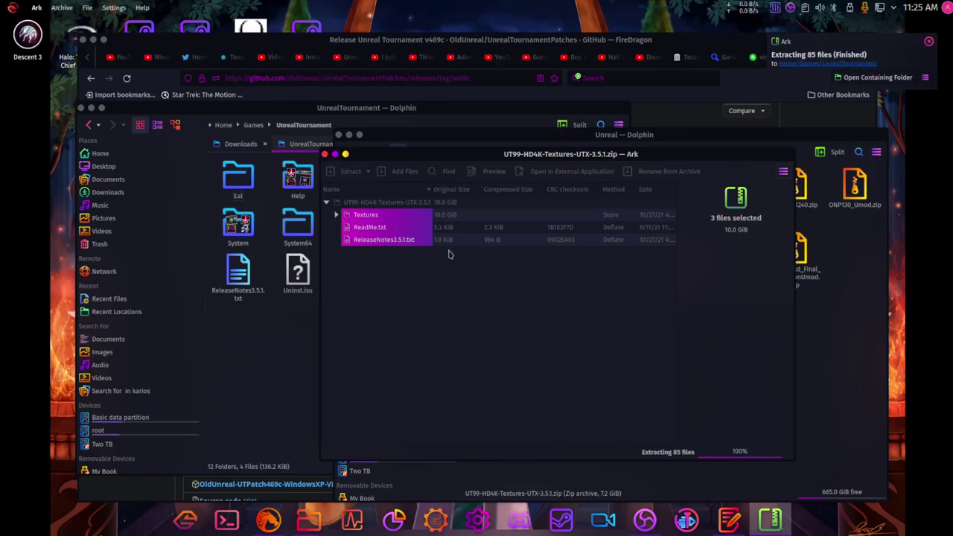
{"action": "key", "text": "ctrl+q"}
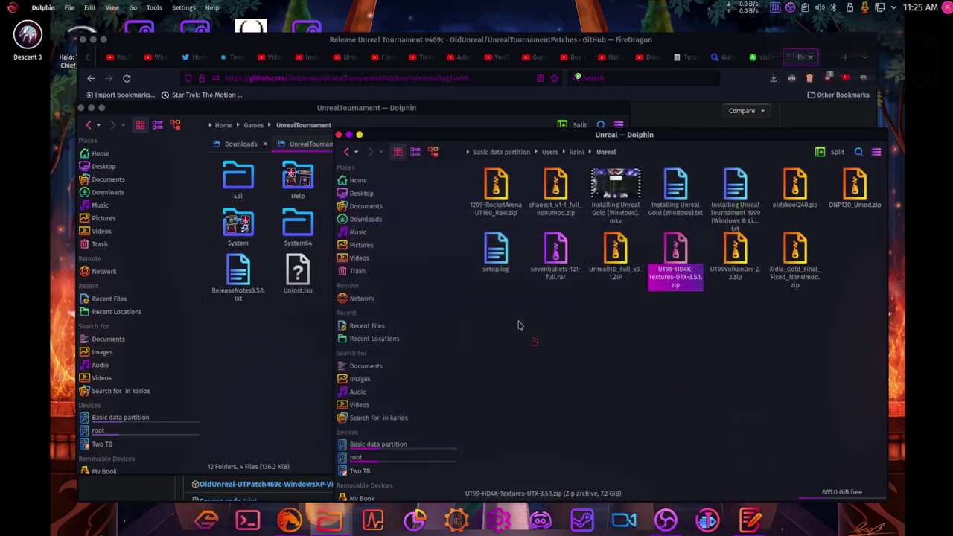
- Open UnrealHD_Full_v3_1.ZIP from the Unreal folder and extract all its contents into the UnrealTournament folder
{"action": "key", "text": "alt+Tab"}
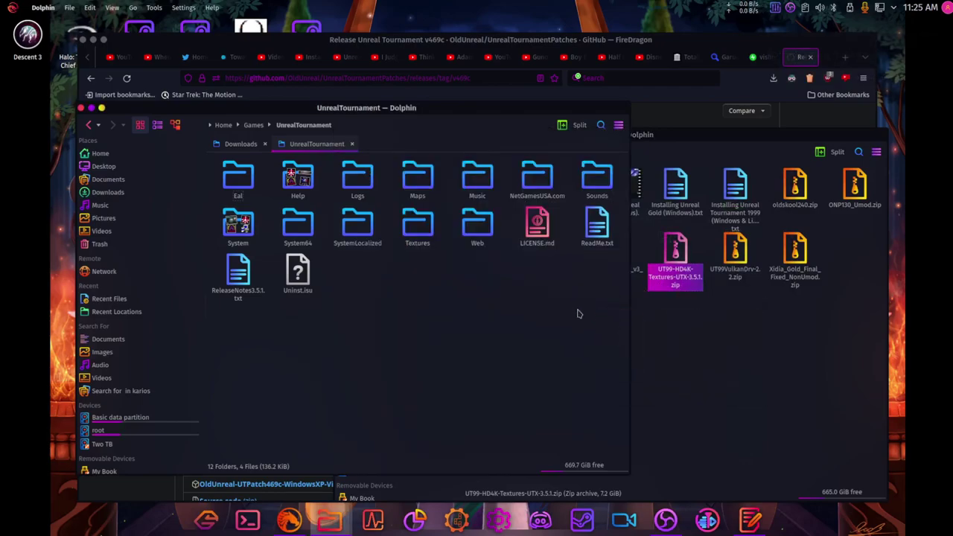
{"action": "left_click", "coordinate": [670, 338]}
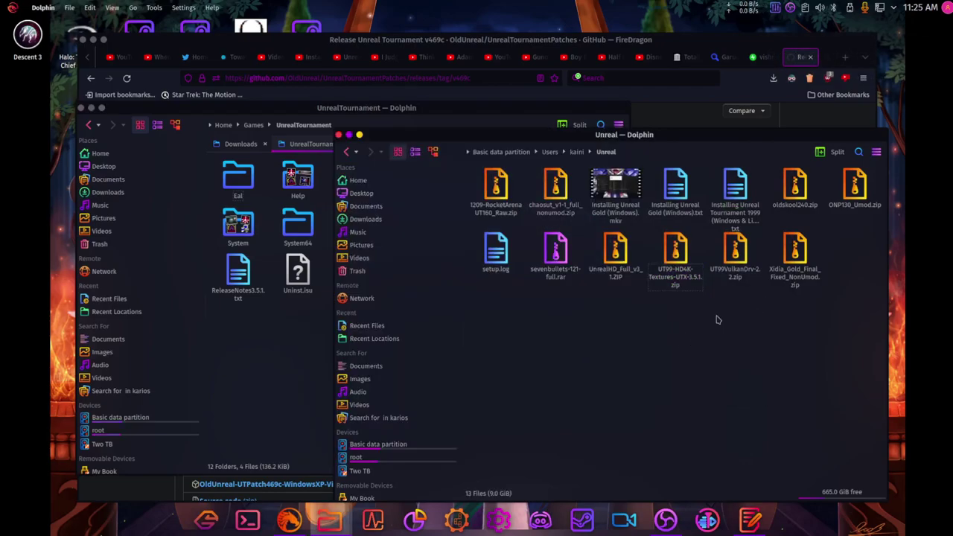
{"action": "double_click", "coordinate": [630, 257]}
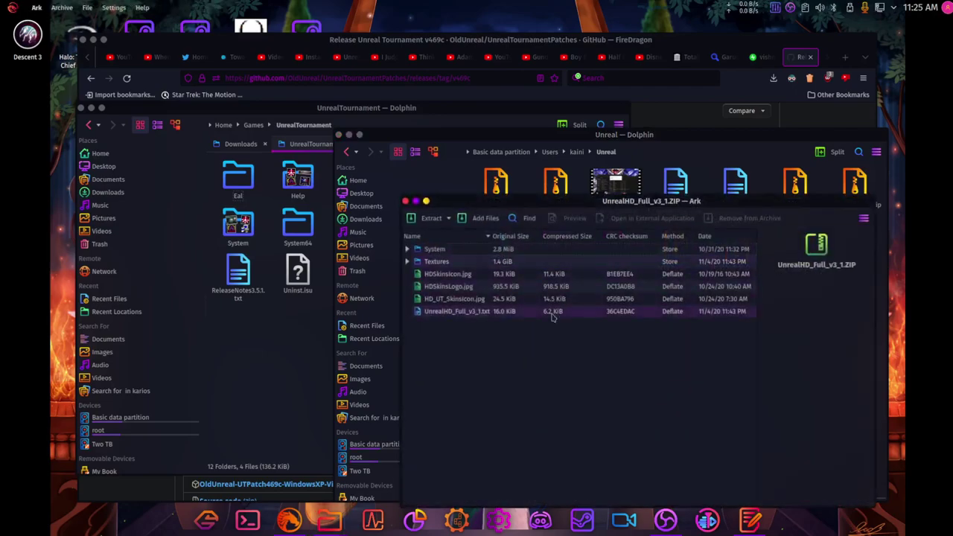
{"action": "left_click_drag", "start_coordinate": [517, 362], "coordinate": [294, 365]}
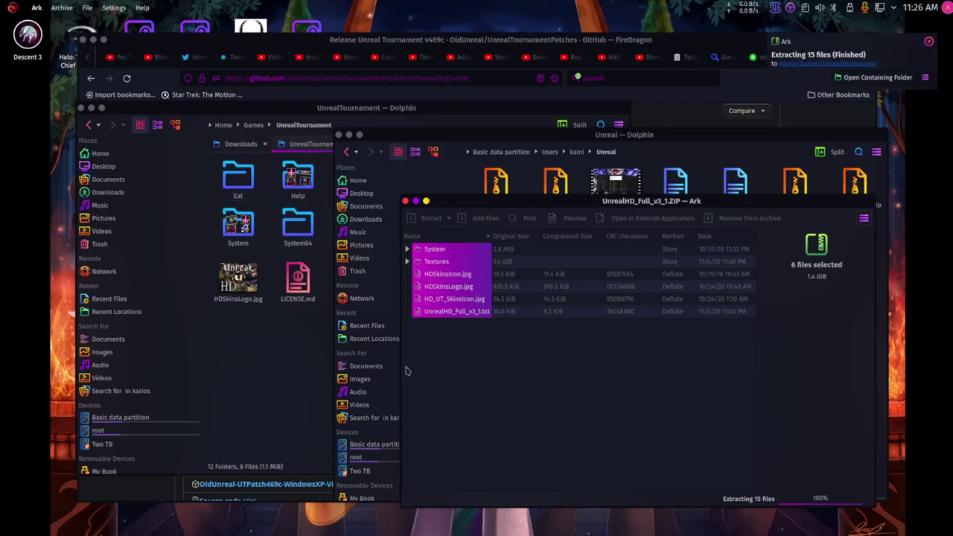
{"action": "left_click", "coordinate": [306, 375]}
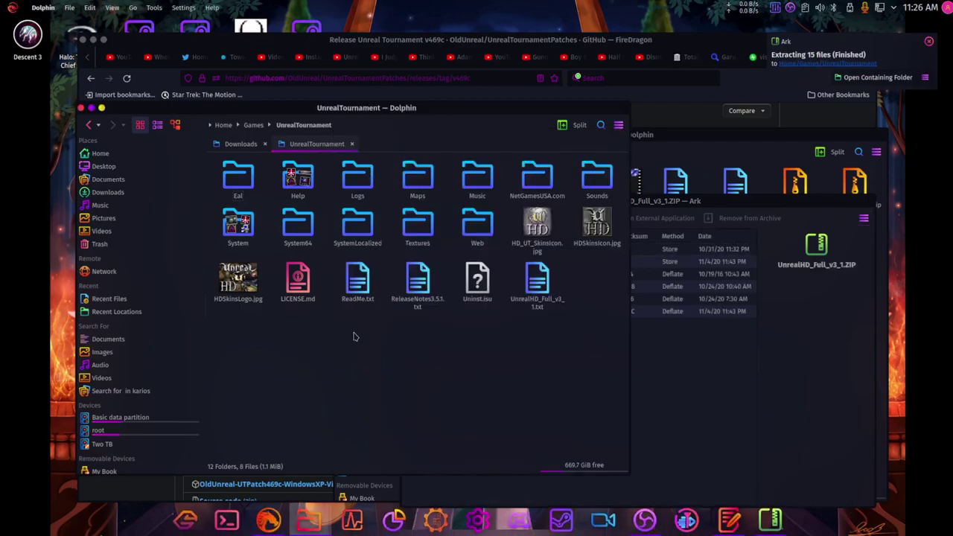
{"action": "left_click", "coordinate": [741, 394]}
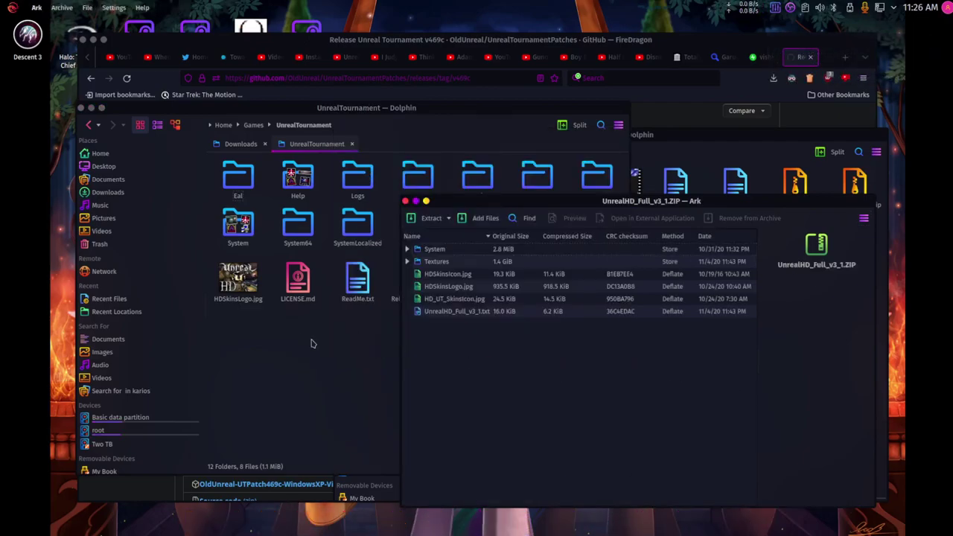
- Execute ut-bin-amd64 from the UnrealTournament folder's System64 directory to launch the game
{"action": "left_click", "coordinate": [319, 345]}
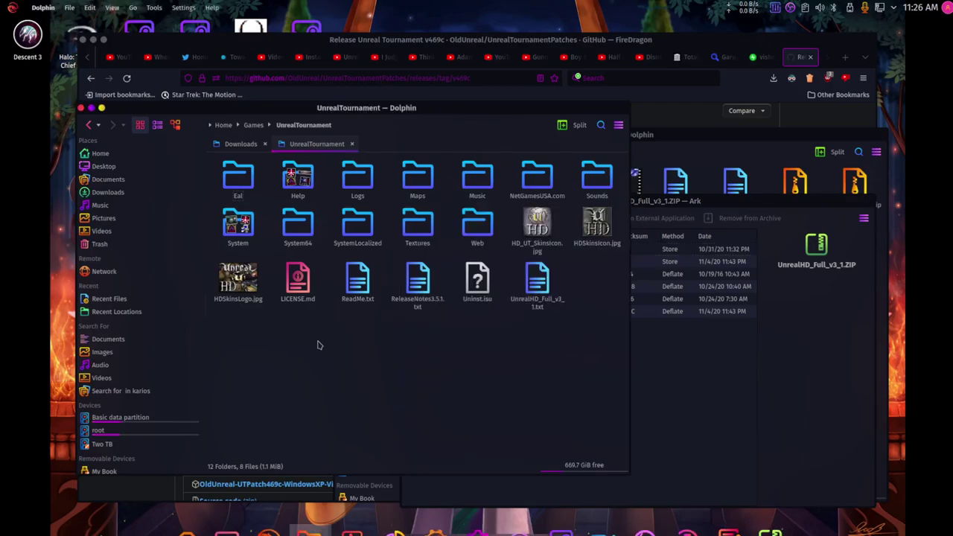
{"action": "left_click", "coordinate": [304, 225]}
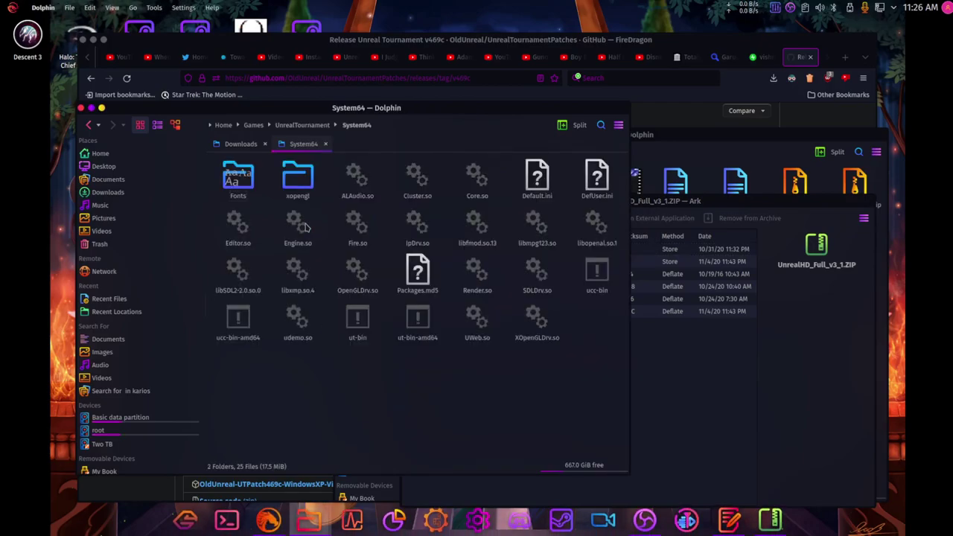
{"action": "double_click", "coordinate": [419, 319]}
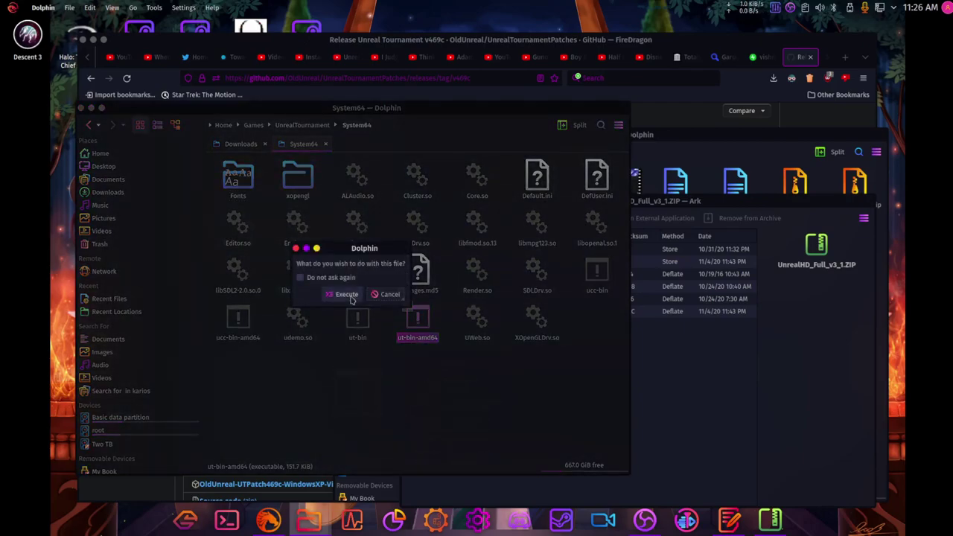
{"action": "left_click", "coordinate": [351, 299]}
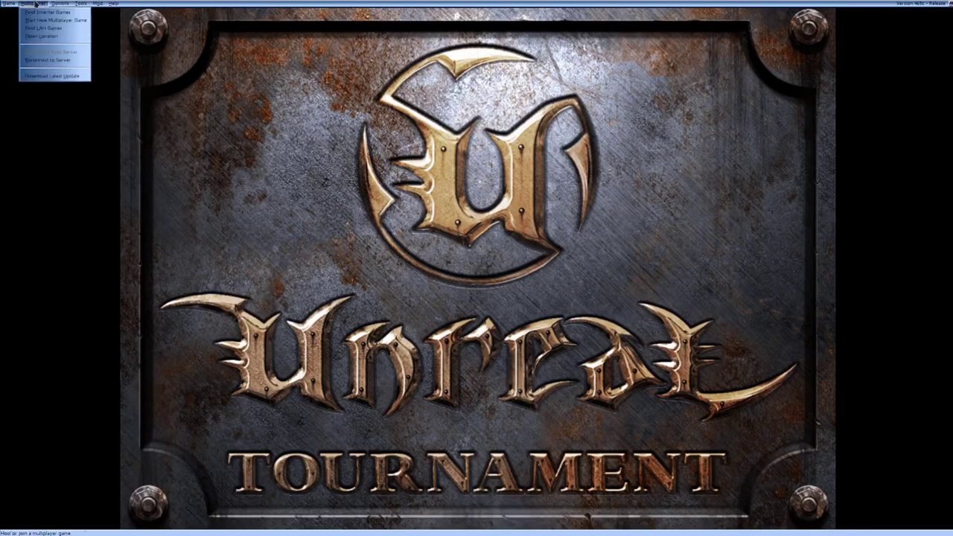
- In the game's video preferences, enable Override GUI Scaling and raise the GUI mouse speed and GUI scaling factor
{"action": "left_click", "coordinate": [63, 13]}
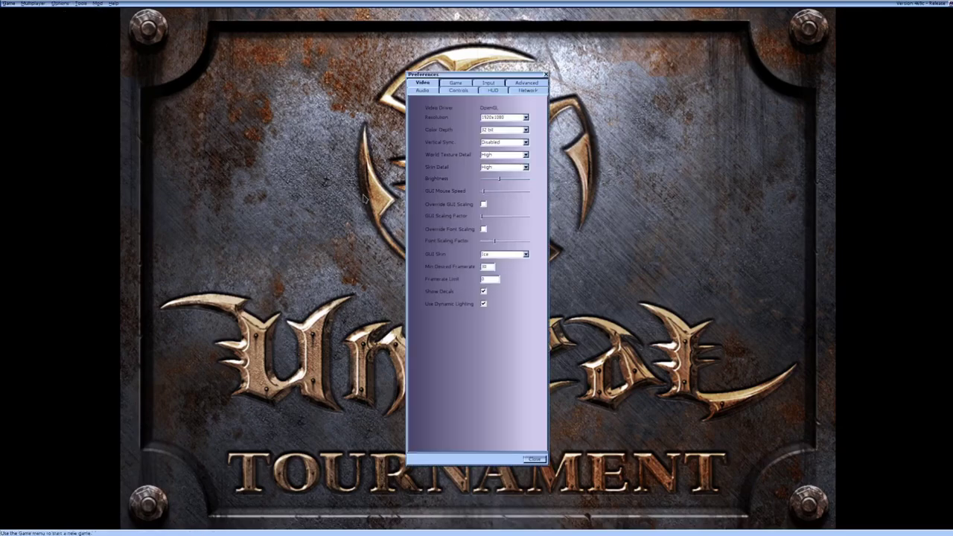
{"action": "left_click", "coordinate": [484, 231]}
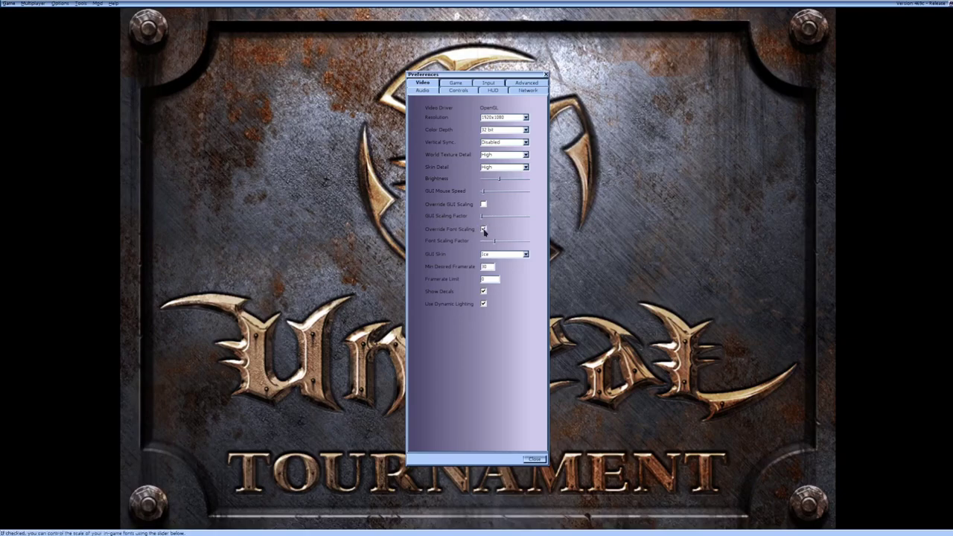
{"action": "left_click_drag", "start_coordinate": [482, 219], "coordinate": [483, 222]}
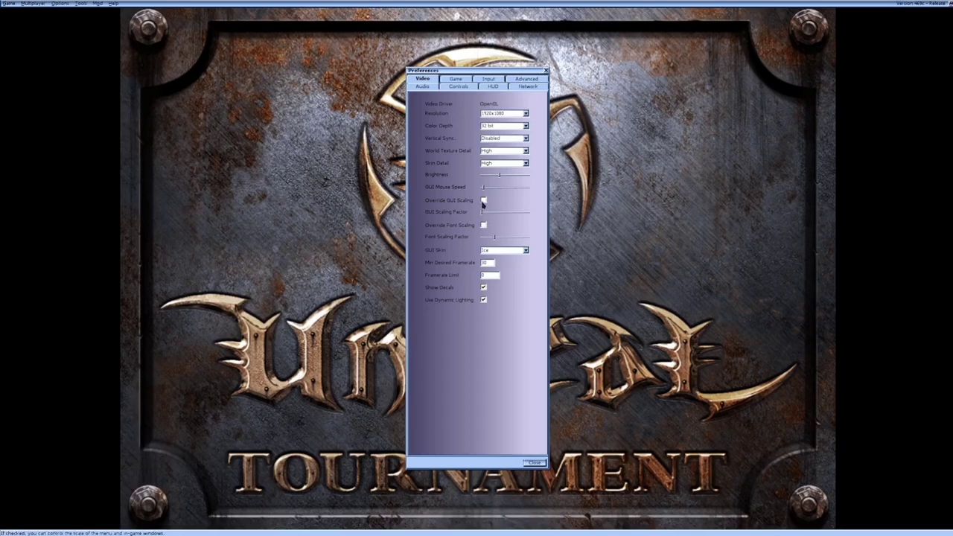
{"action": "left_click", "coordinate": [484, 202]}
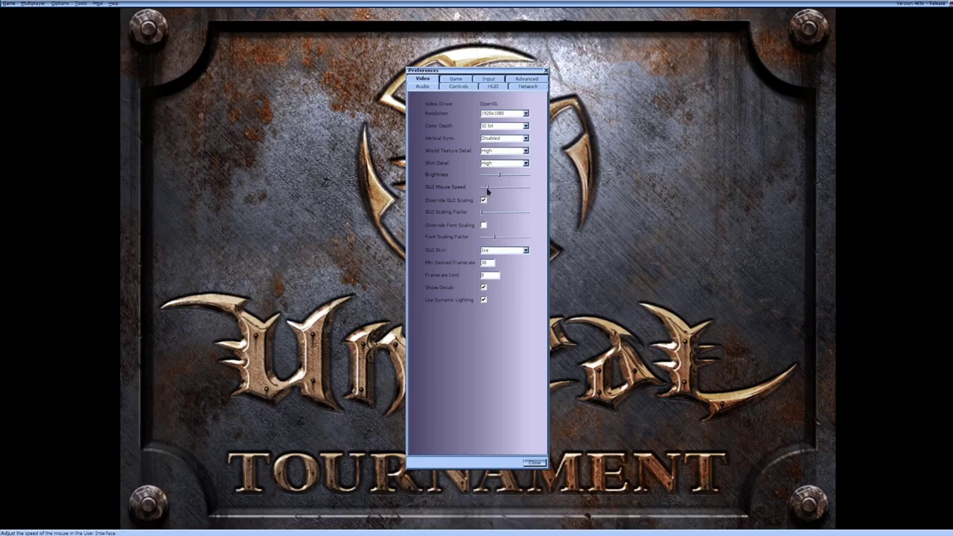
{"action": "left_click_drag", "start_coordinate": [490, 190], "coordinate": [494, 191]}
{"action": "left_click_drag", "start_coordinate": [485, 214], "coordinate": [493, 214]}
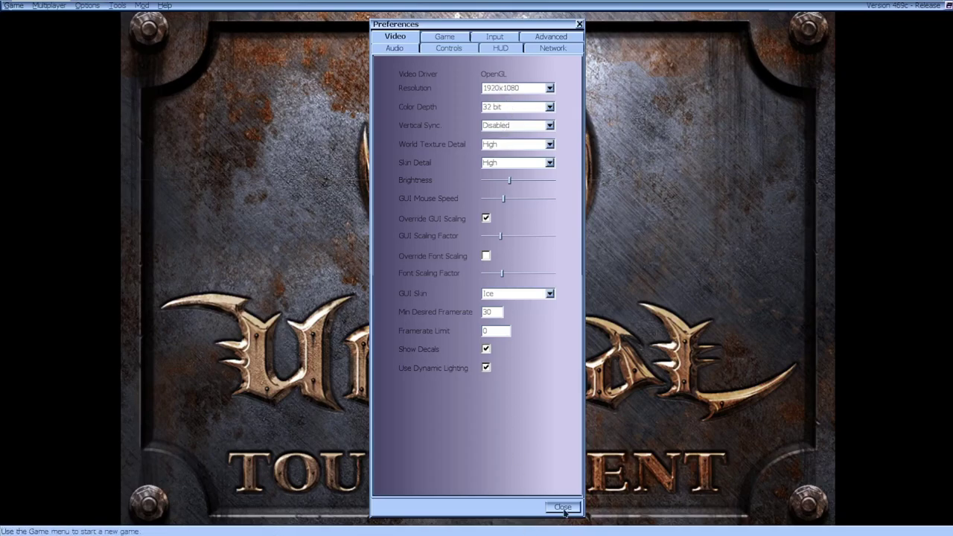
- Set the audio output rate to 48000Hz in the game's preferences and close them
{"action": "left_click", "coordinate": [402, 49]}
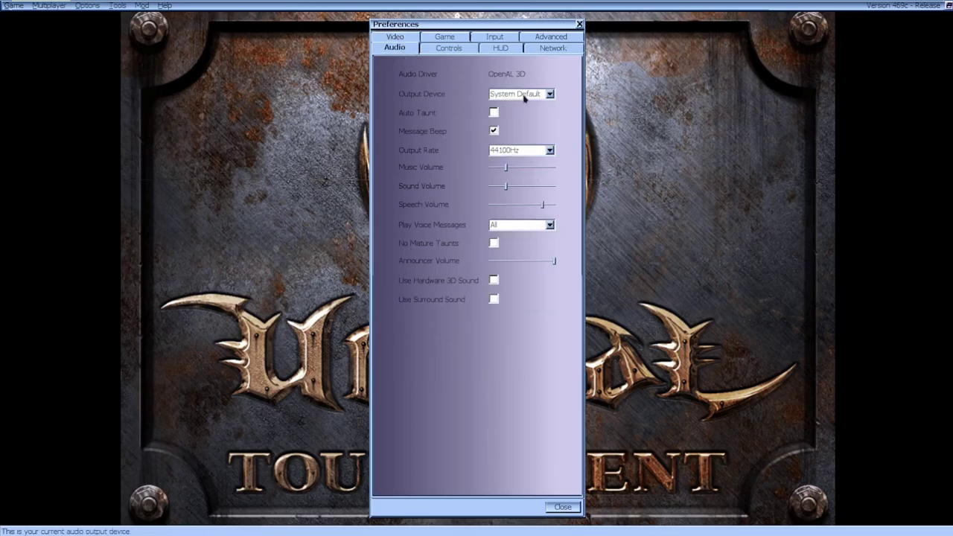
{"action": "left_click", "coordinate": [534, 151]}
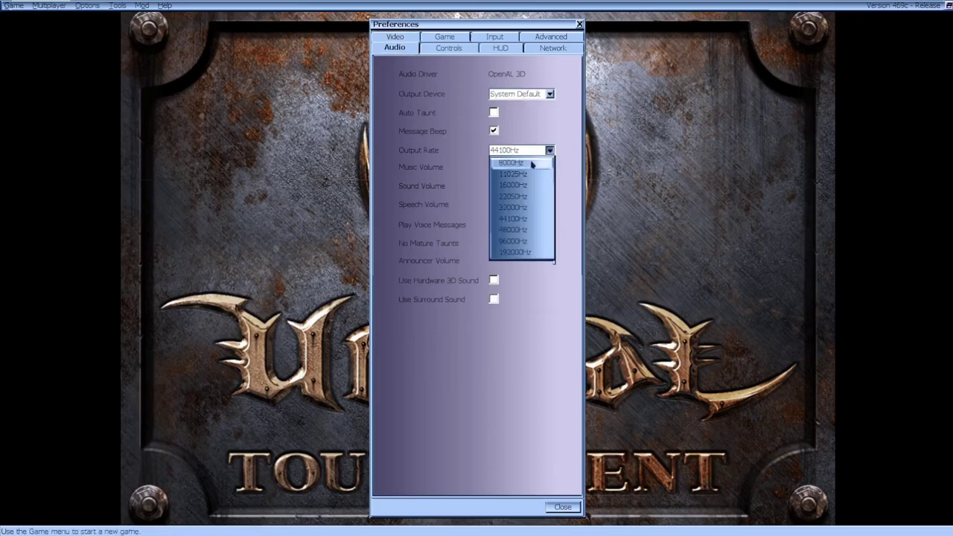
{"action": "left_click", "coordinate": [528, 229]}
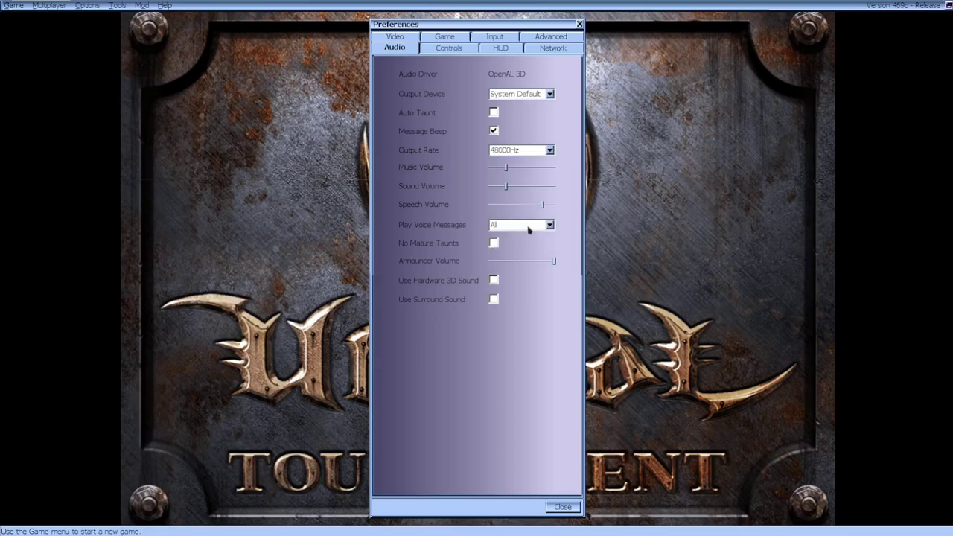
{"action": "left_click", "coordinate": [563, 507]}
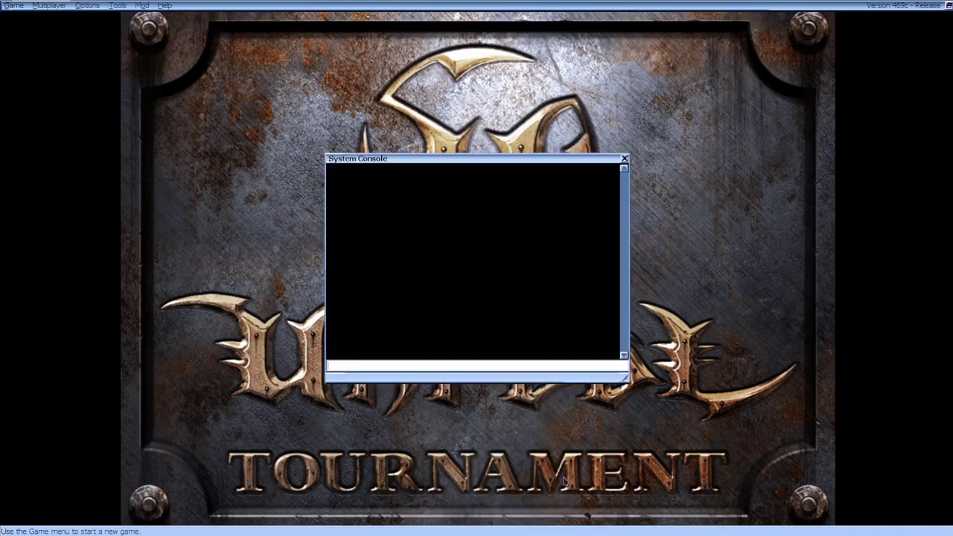
- Run the preferences command in the System Console and quit the game
{"action": "type", "text": "preferences"}
{"action": "key", "text": "Return"}
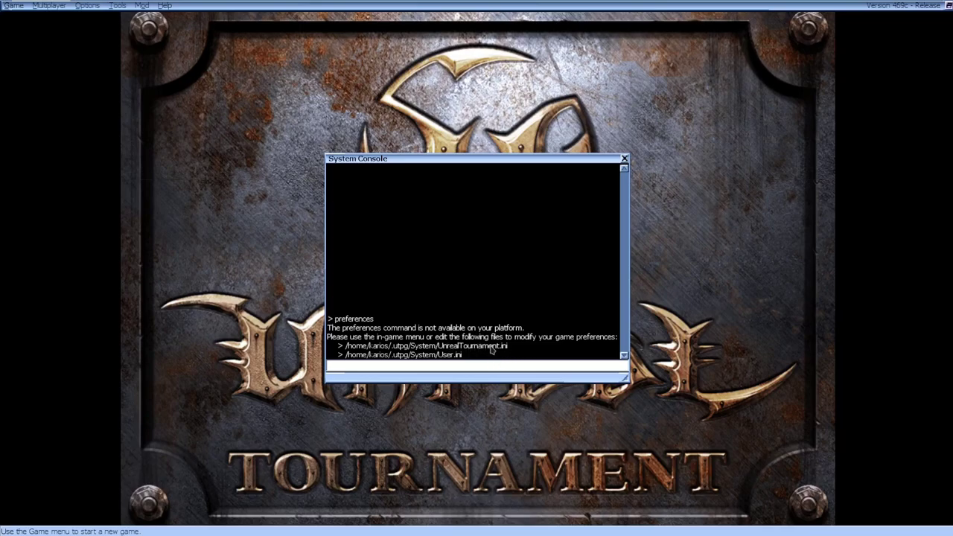
{"action": "left_click", "coordinate": [15, 8]}
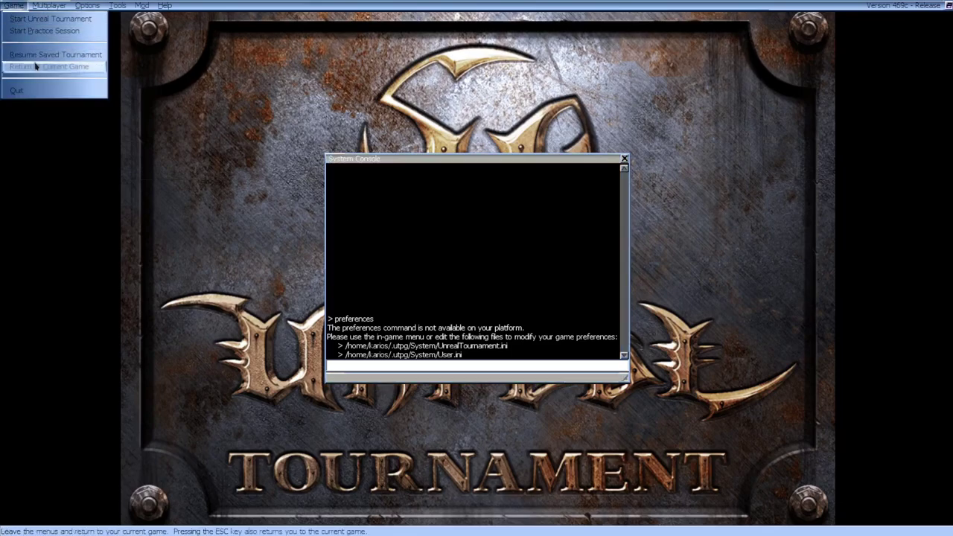
{"action": "left_click", "coordinate": [38, 92]}
{"action": "left_click", "coordinate": [486, 286]}
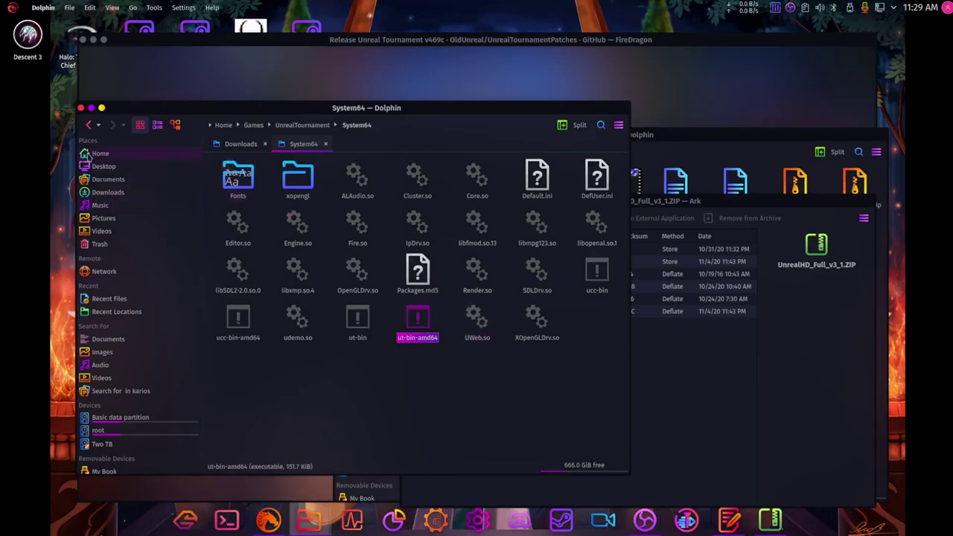
- Go to the hidden .utpg folder in the home directory and open its System folder
{"action": "left_click_drag", "start_coordinate": [233, 144], "coordinate": [257, 153]}
{"action": "left_click", "coordinate": [327, 128]}
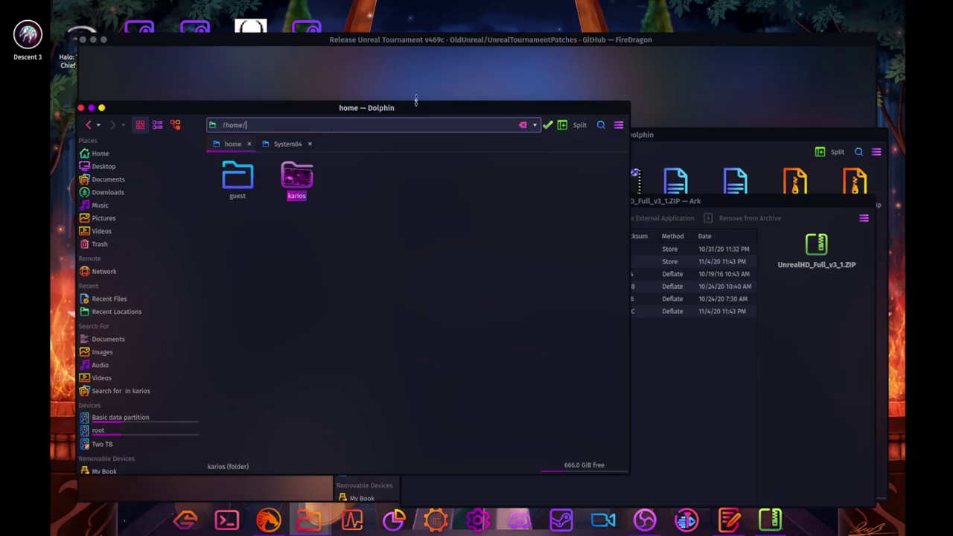
{"action": "left_click", "coordinate": [299, 186]}
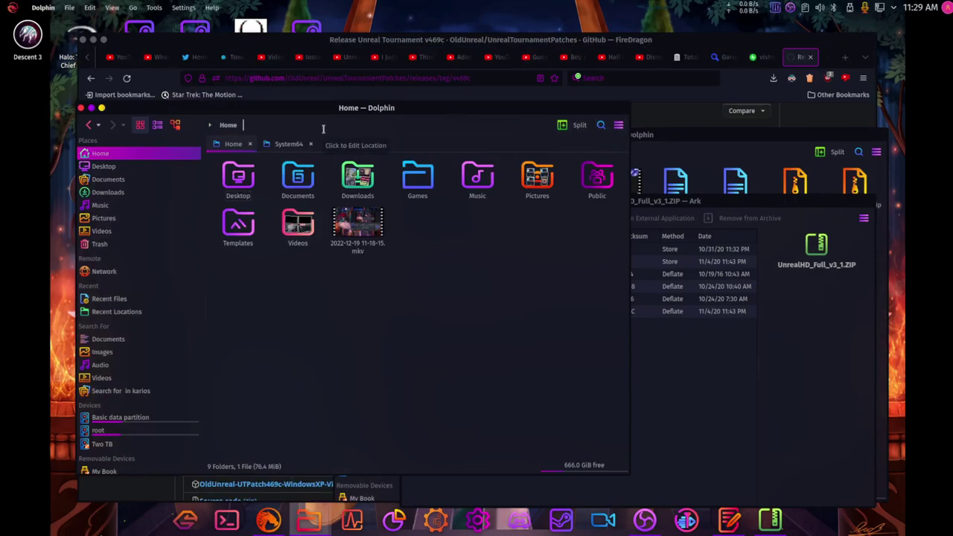
{"action": "left_click", "coordinate": [322, 126]}
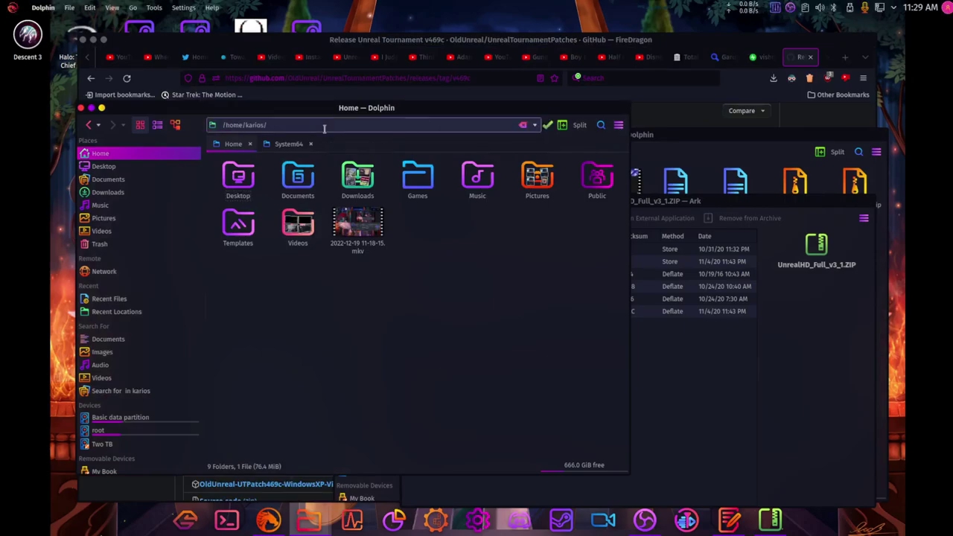
{"action": "type", "text": "."}
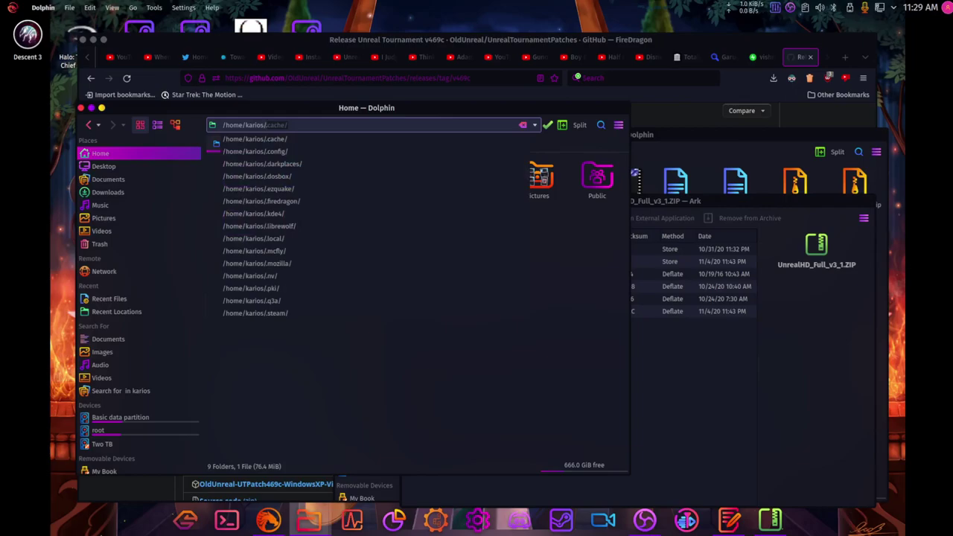
{"action": "type", "text": "utpg"}
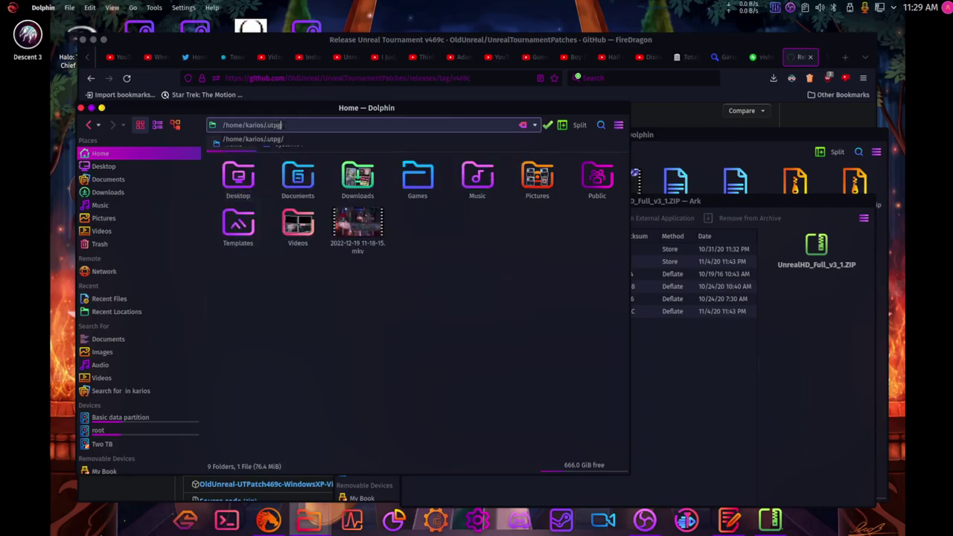
{"action": "key", "text": "Return"}
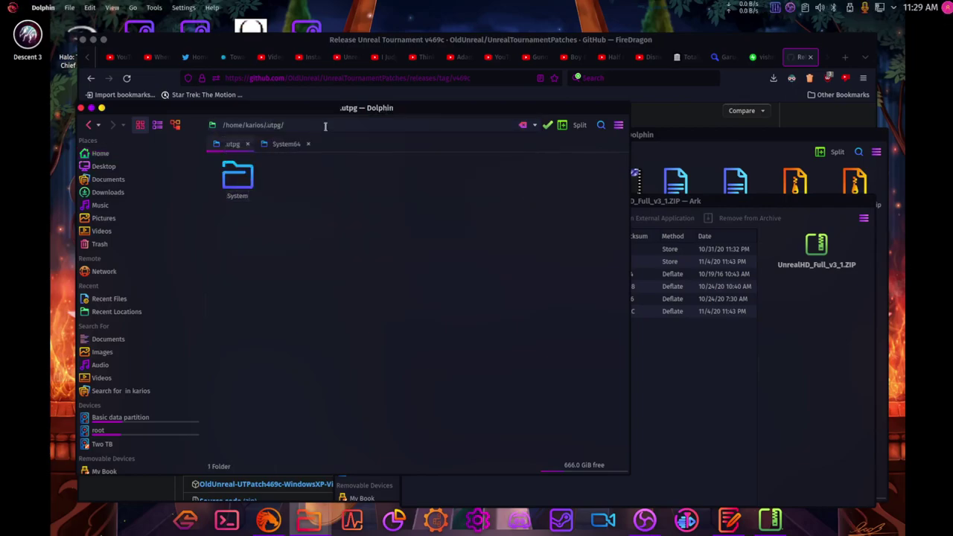
{"action": "left_click", "coordinate": [248, 184]}
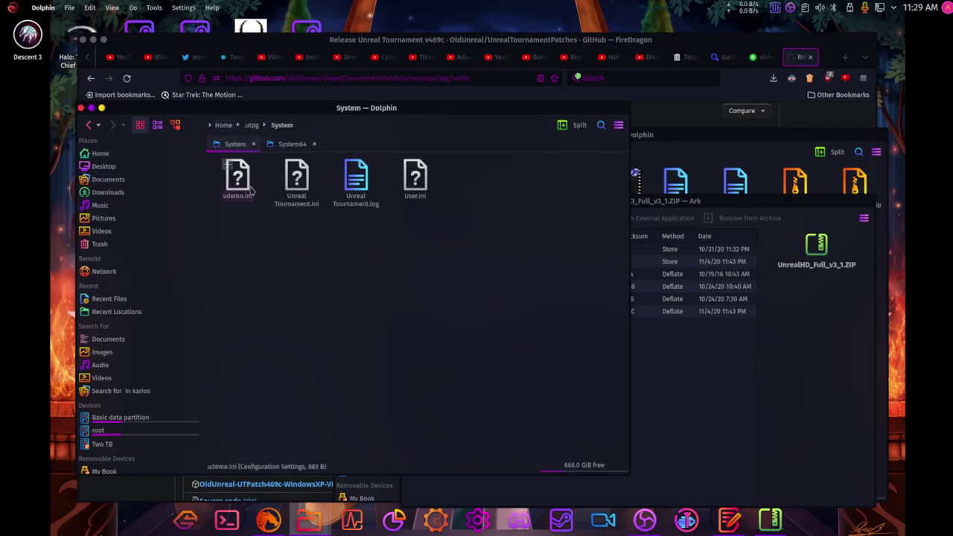
- Open UnrealTournament.ini in Notepad and find the text xopengl in it
{"action": "left_click", "coordinate": [301, 183]}
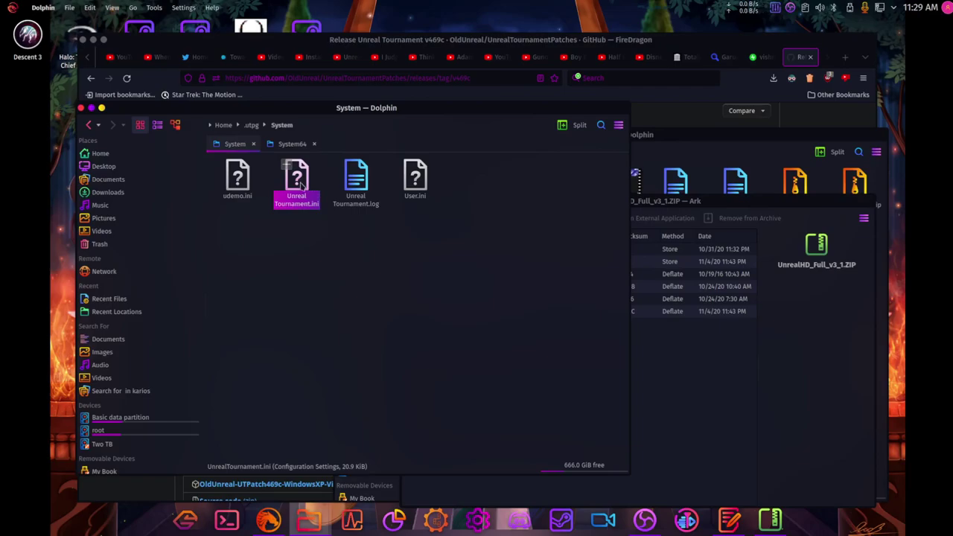
{"action": "double_click", "coordinate": [300, 184]}
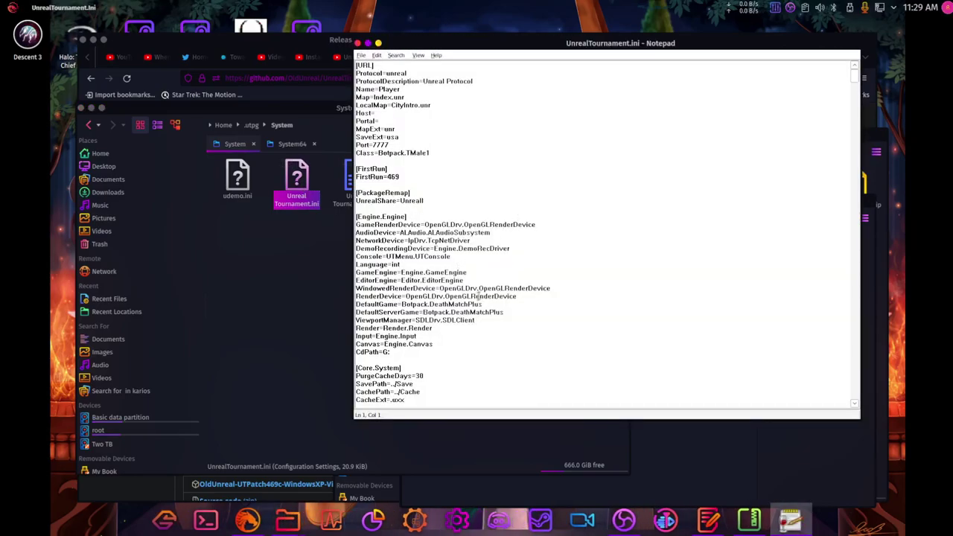
{"action": "scroll", "coordinate": [478, 296], "scroll_direction": "down", "scroll_amount": 1}
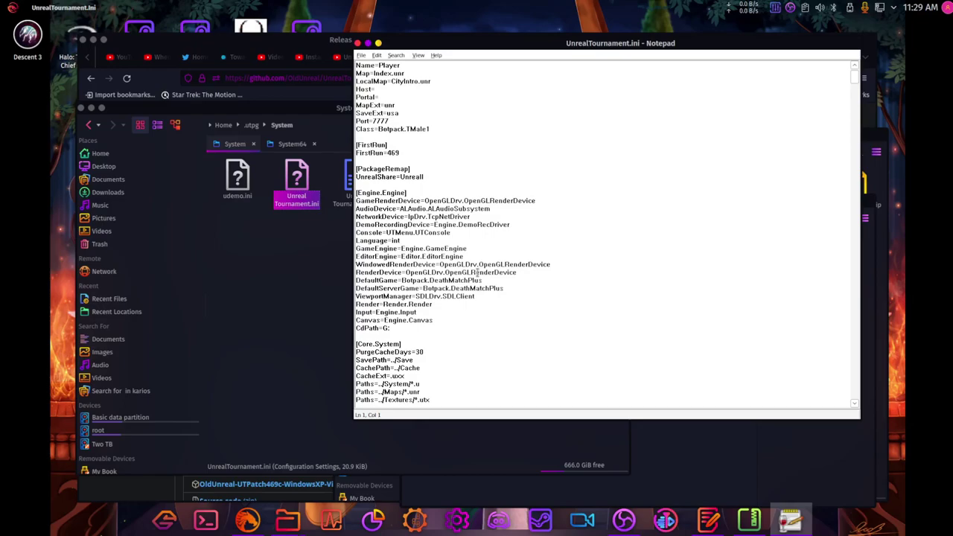
{"action": "key", "text": "ctrl+f"}
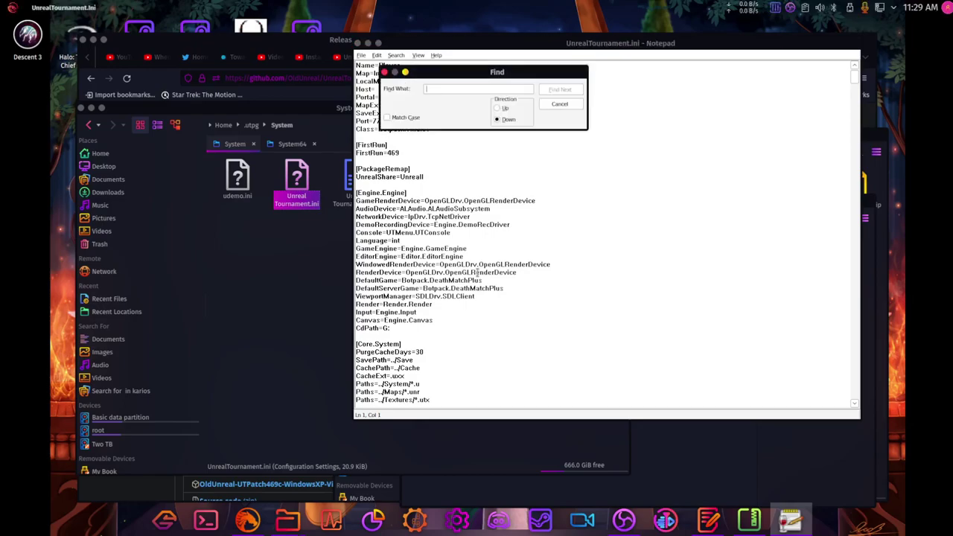
{"action": "type", "text": "xopengl"}
{"action": "key", "text": "Return"}
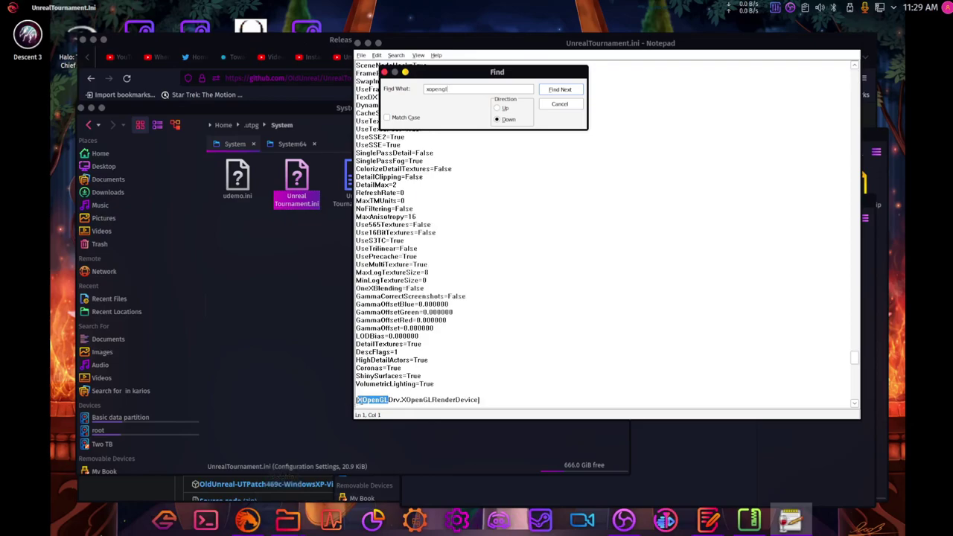
- Copy the renderer name XOpenGLDrv.XOpenGLRenderDevice from its section heading
{"action": "left_click", "coordinate": [357, 400]}
{"action": "left_click_drag", "start_coordinate": [357, 400], "coordinate": [478, 402]}
{"action": "right_click", "coordinate": [472, 401]}
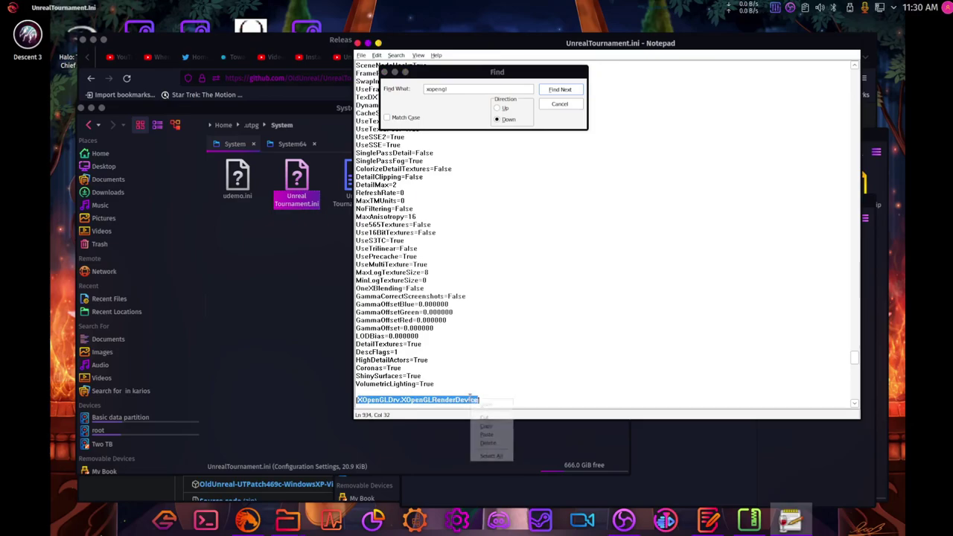
{"action": "left_click", "coordinate": [500, 429]}
{"action": "left_click", "coordinate": [485, 400]}
- Set UseHWClipping to True in the XOpenGLDrv.XOpenGLRenderDevice section
{"action": "scroll", "coordinate": [484, 400], "scroll_direction": "down", "scroll_amount": 1}
{"action": "scroll", "coordinate": [485, 399], "scroll_direction": "down", "scroll_amount": 5}
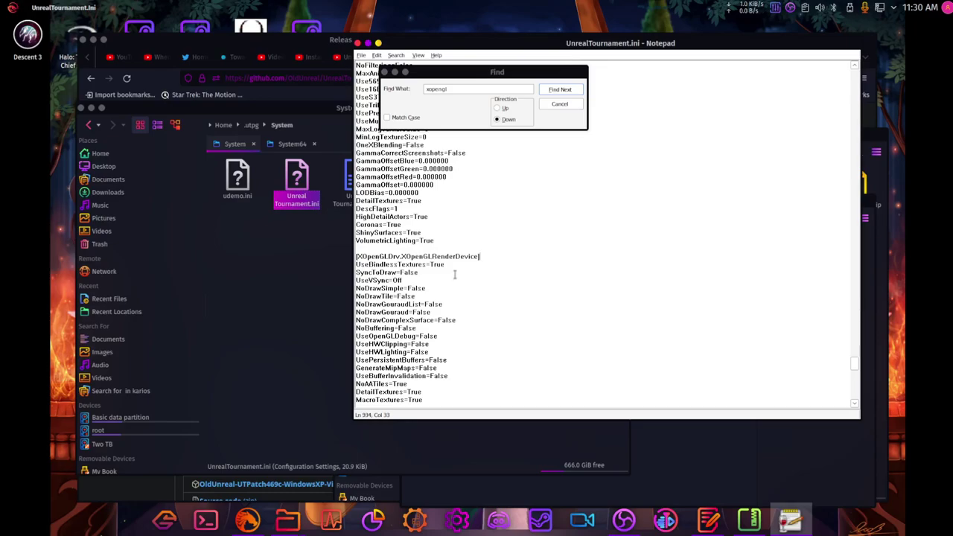
{"action": "left_click", "coordinate": [450, 265]}
{"action": "key", "text": "Down"}
{"action": "key", "text": "Down"}
{"action": "key", "text": "Down"}
{"action": "key", "text": "Down"}
{"action": "key", "text": "Down"}
{"action": "key", "text": "Down"}
{"action": "key", "text": "Right"}
{"action": "key", "text": "BackSpace"}
{"action": "key", "text": "BackSpace"}
{"action": "key", "text": "BackSpace"}
{"action": "key", "text": "BackSpace"}
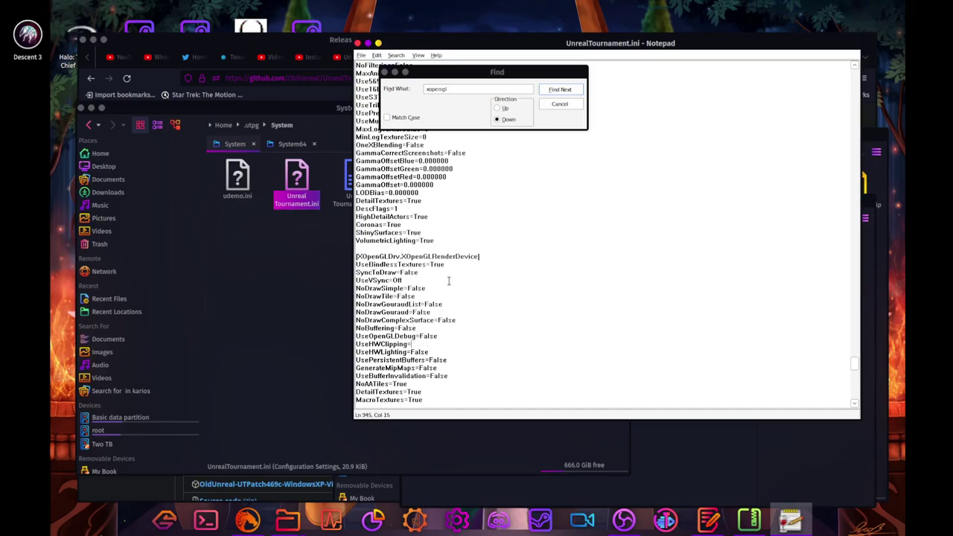
{"action": "type", "text": "True"}
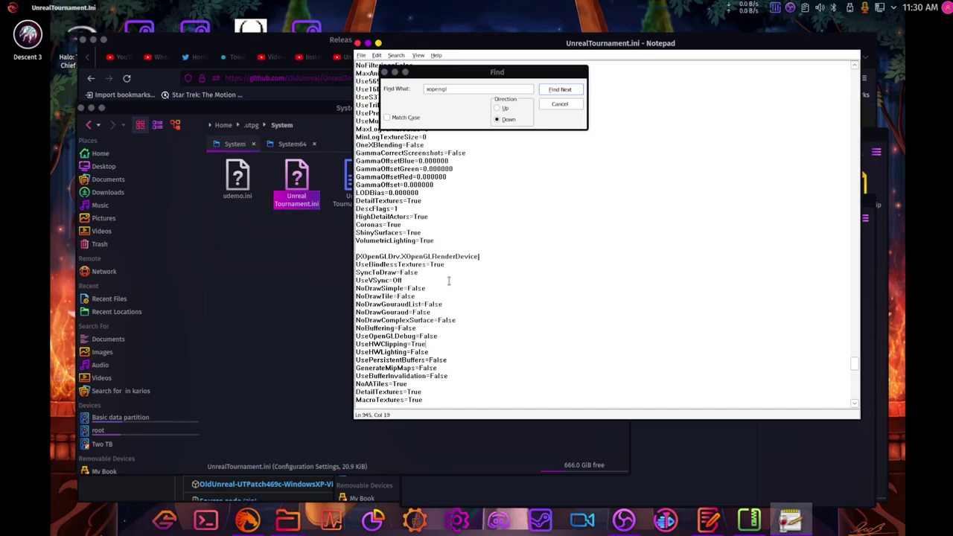
- Set UseHWLighting and UsePersistentBuffers to True in the XOpenGLDrv.XOpenGLRenderDevice section
{"action": "key", "text": "BackSpace"}
{"action": "key", "text": "BackSpace"}
{"action": "key", "text": "BackSpace"}
{"action": "key", "text": "BackSpace"}
{"action": "key", "text": "BackSpace"}
{"action": "type", "text": "True"}
{"action": "key", "text": "Right"}
{"action": "key", "text": "BackSpace"}
{"action": "key", "text": "BackSpace"}
{"action": "key", "text": "BackSpace"}
{"action": "key", "text": "BackSpace"}
{"action": "key", "text": "BackSpace"}
{"action": "type", "text": "True"}
- Enable anti-aliasing by setting UseAA to True in the XOpenGLDrv.XOpenGLRenderDevice section
{"action": "key", "text": "Down"}
{"action": "key", "text": "Down"}
{"action": "key", "text": "Down"}
{"action": "key", "text": "Down"}
{"action": "key", "text": "Down"}
{"action": "key", "text": "Down"}
{"action": "key", "text": "Down"}
{"action": "key", "text": "Down"}
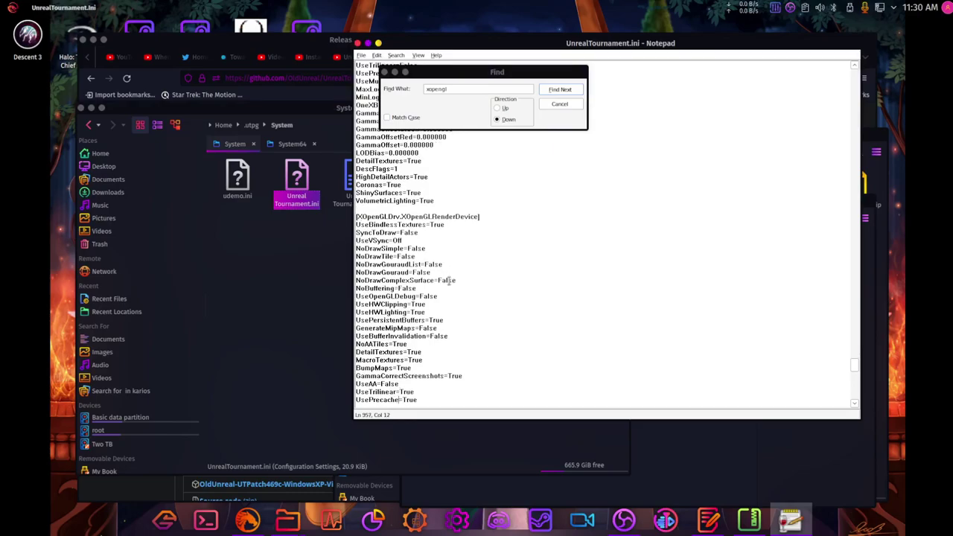
{"action": "key", "text": "Up"}
{"action": "key", "text": "Up"}
{"action": "key", "text": "BackSpace"}
{"action": "key", "text": "BackSpace"}
{"action": "key", "text": "BackSpace"}
{"action": "key", "text": "BackSpace"}
{"action": "key", "text": "BackSpace"}
{"action": "type", "text": "True"}
- Set MaxAnisotropy to 16.000000 in the XOpenGLDrv.XOpenGLRenderDevice section
{"action": "key", "text": "Down"}
{"action": "key", "text": "Down"}
{"action": "key", "text": "Down"}
{"action": "key", "text": "Down"}
{"action": "key", "text": "Down"}
{"action": "key", "text": "Down"}
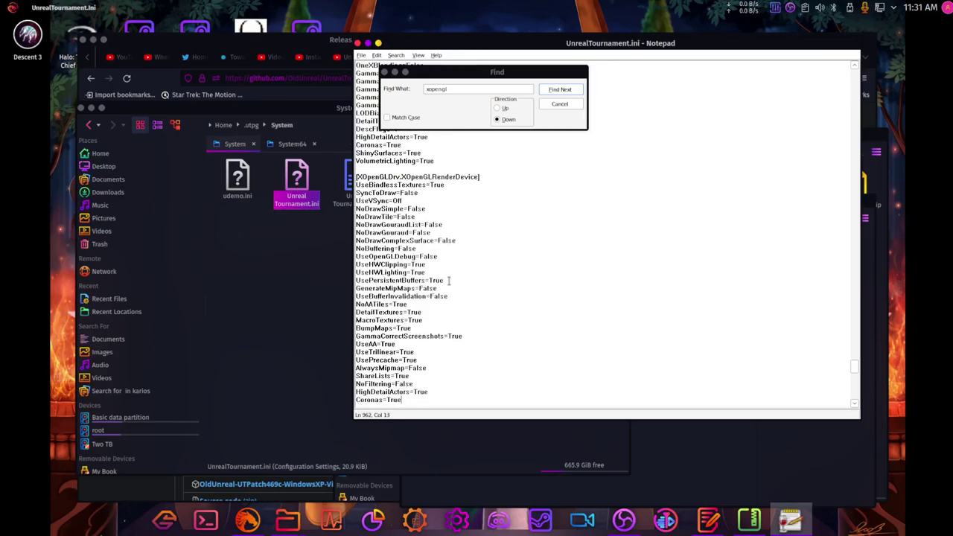
{"action": "key", "text": "Down"}
{"action": "key", "text": "Down"}
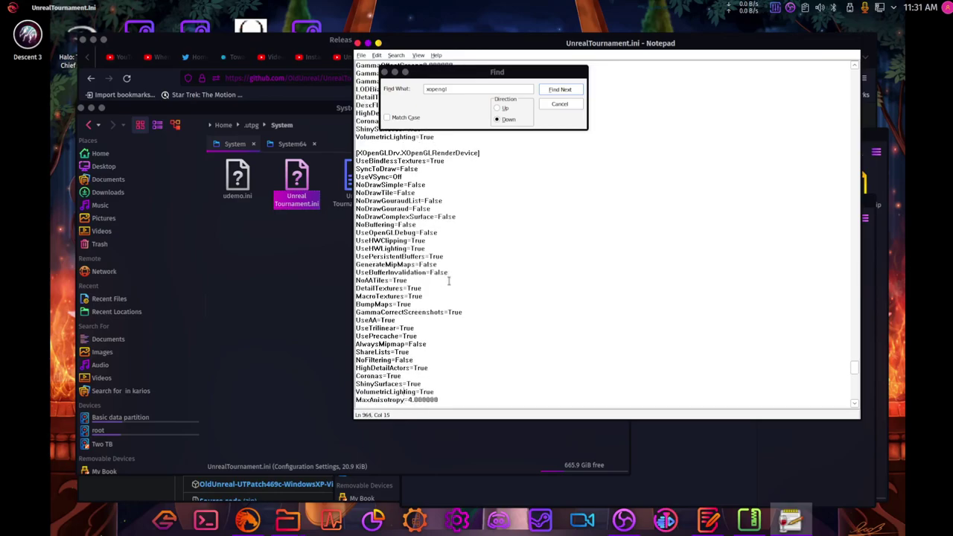
{"action": "key", "text": "Down"}
{"action": "key", "text": "Down"}
{"action": "key", "text": "Right"}
{"action": "key", "text": "BackSpace"}
{"action": "type", "text": "16"}
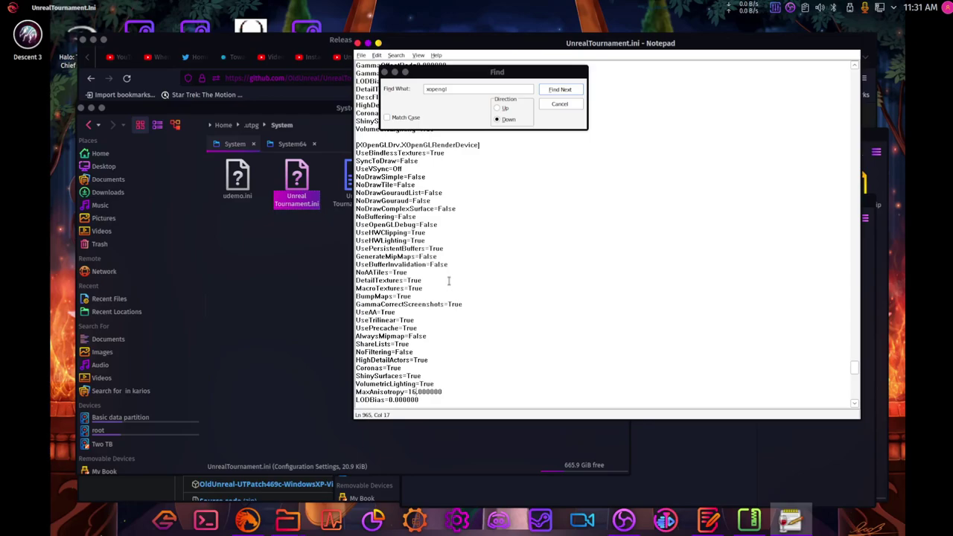
- Set NumAASamples to 8 in the XOpenGLDrv.XOpenGLRenderDevice section
{"action": "key", "text": "Down"}
{"action": "key", "text": "Down"}
{"action": "key", "text": "Down"}
{"action": "key", "text": "Down"}
{"action": "key", "text": "Up"}
{"action": "key", "text": "BackSpace"}
{"action": "type", "text": "8"}
- Review the edited settings of the XOpenGLDrv.XOpenGLRenderDevice section and save UnrealTournament.ini
{"action": "key", "text": "Down"}
{"action": "key", "text": "Down"}
{"action": "key", "text": "Down"}
{"action": "key", "text": "Down"}
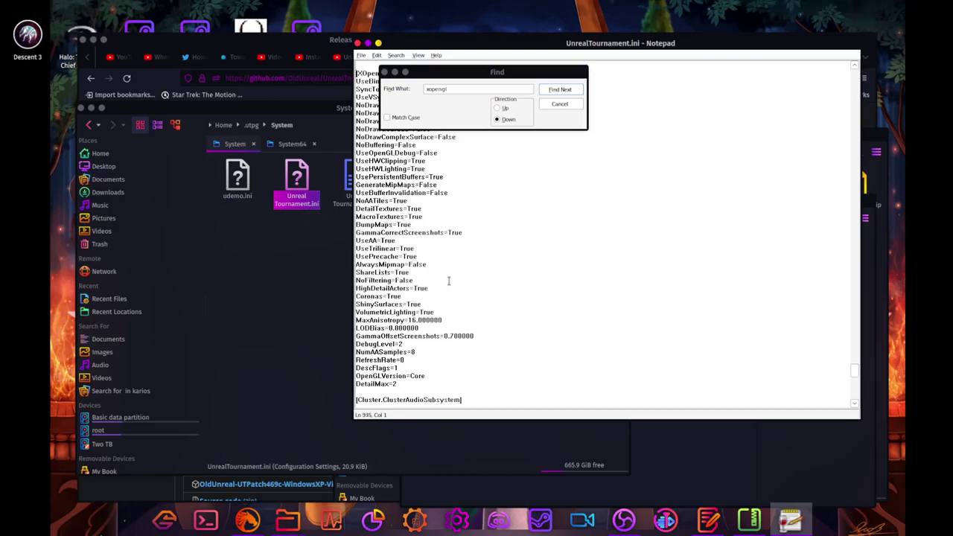
{"action": "key", "text": "Up"}
{"action": "key", "text": "Up"}
{"action": "key", "text": "Up"}
{"action": "key", "text": "Up"}
{"action": "key", "text": "Up"}
{"action": "key", "text": "Up"}
{"action": "key", "text": "Up"}
{"action": "key", "text": "Up"}
{"action": "key", "text": "Up"}
{"action": "key", "text": "Up"}
{"action": "key", "text": "Up"}
{"action": "key", "text": "Up"}
{"action": "key", "text": "Up"}
{"action": "key", "text": "Up"}
{"action": "key", "text": "Up"}
{"action": "key", "text": "Up"}
{"action": "key", "text": "Up"}
{"action": "key", "text": "Up"}
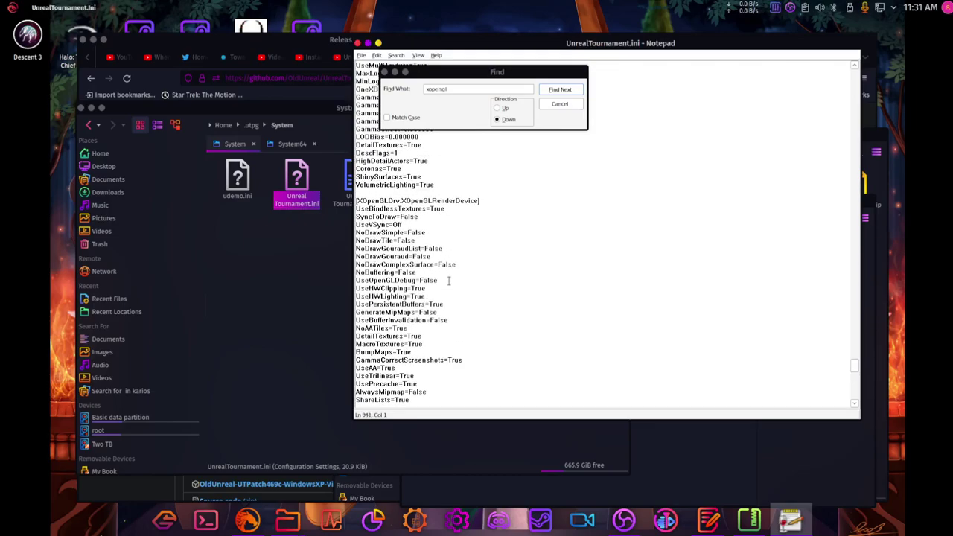
{"action": "left_click", "coordinate": [361, 56]}
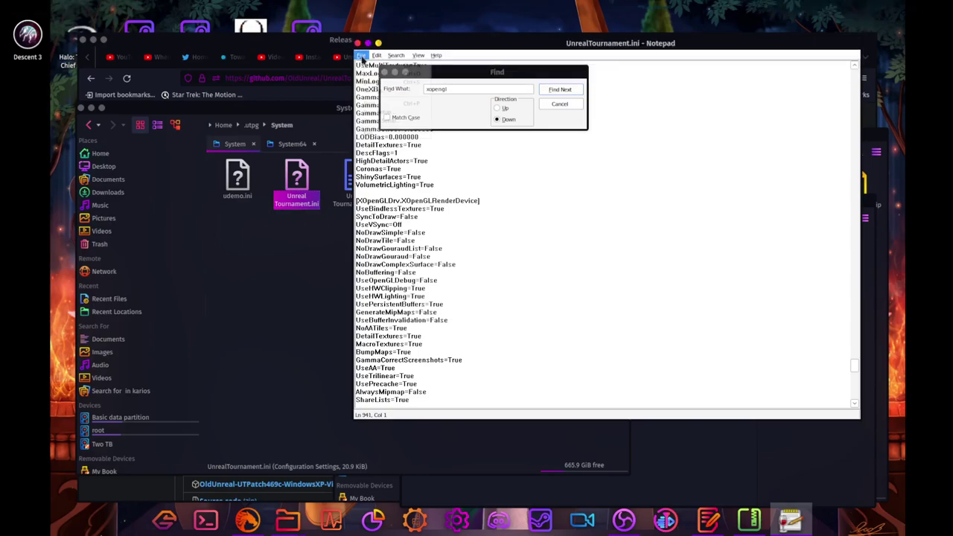
{"action": "left_click", "coordinate": [489, 208]}
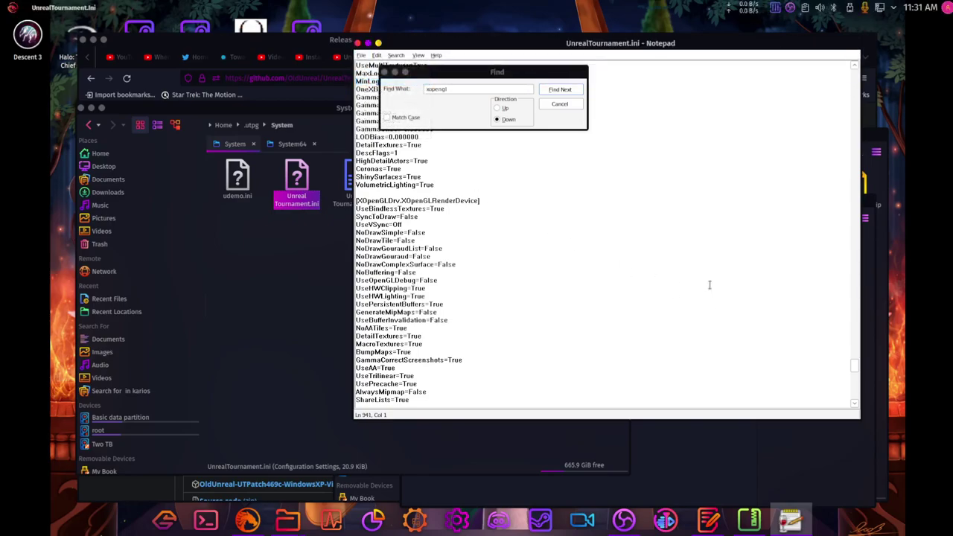
- Look through the sections that precede XOpenGLDrv.XOpenGLRenderDevice in UnrealTournament.ini
{"action": "scroll", "coordinate": [710, 276], "scroll_direction": "up", "scroll_amount": 10}
{"action": "scroll", "coordinate": [713, 255], "scroll_direction": "up", "scroll_amount": 5}
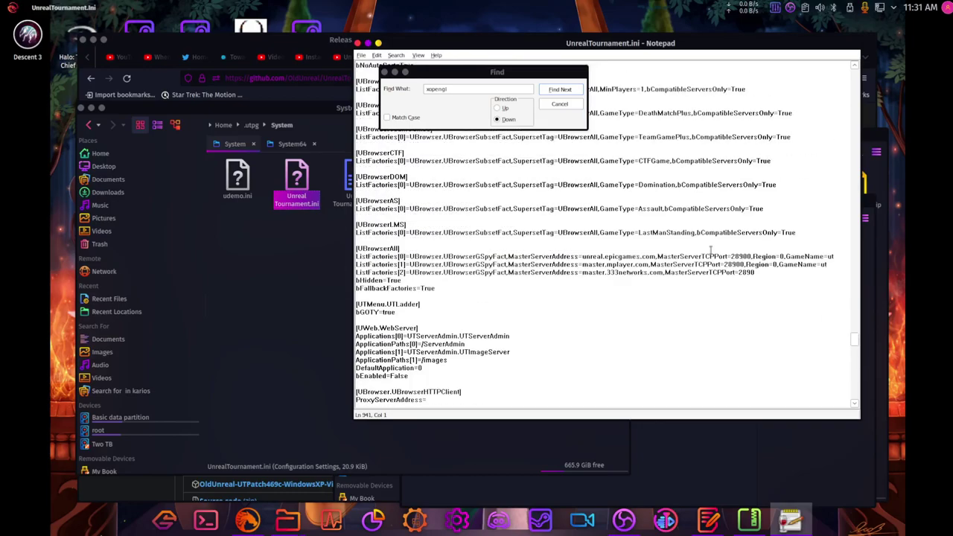
{"action": "scroll", "coordinate": [711, 249], "scroll_direction": "down", "scroll_amount": 3}
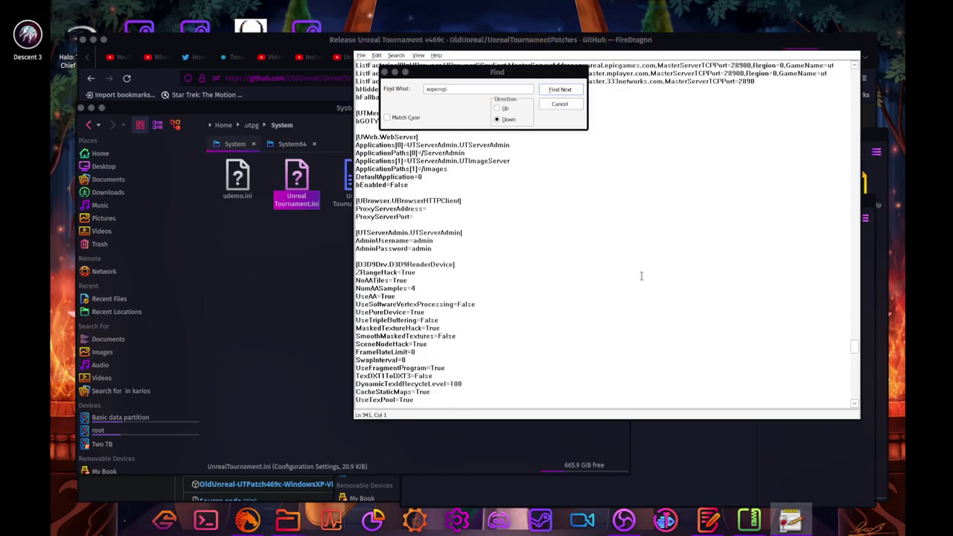
{"action": "scroll", "coordinate": [488, 313], "scroll_direction": "down", "scroll_amount": 7}
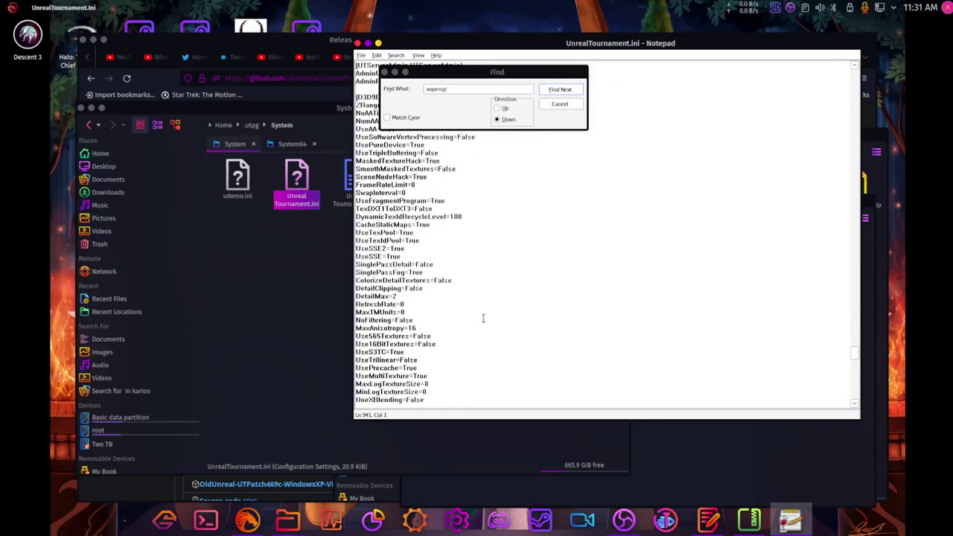
{"action": "scroll", "coordinate": [483, 318], "scroll_direction": "down", "scroll_amount": 12}
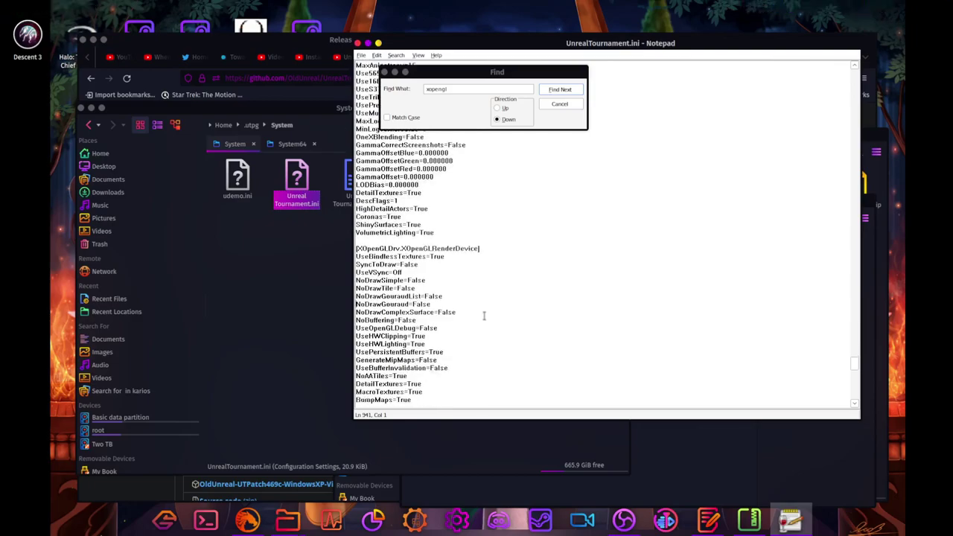
- In the Engine.Engine section of UnrealTournament.ini, set GameRenderDevice to XOpenGLDrv.XOpenGLRenderDevice
{"action": "scroll", "coordinate": [484, 316], "scroll_direction": "down", "scroll_amount": 12}
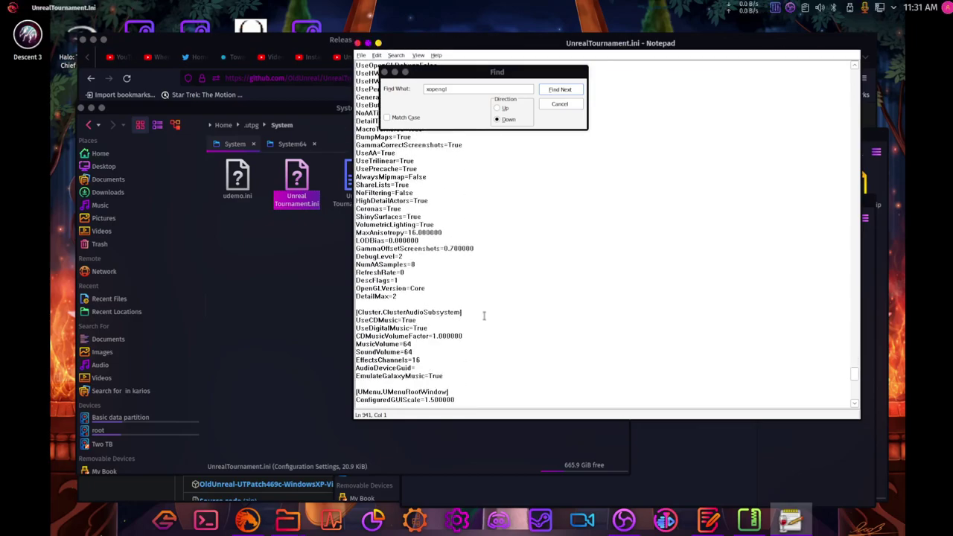
{"action": "scroll", "coordinate": [484, 316], "scroll_direction": "up", "scroll_amount": 20}
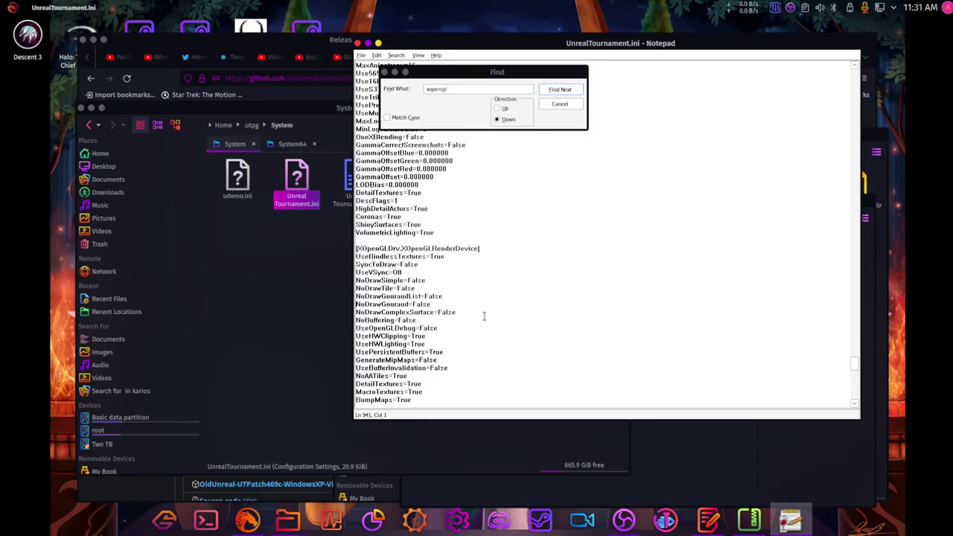
{"action": "scroll", "coordinate": [484, 316], "scroll_direction": "up", "scroll_amount": 15}
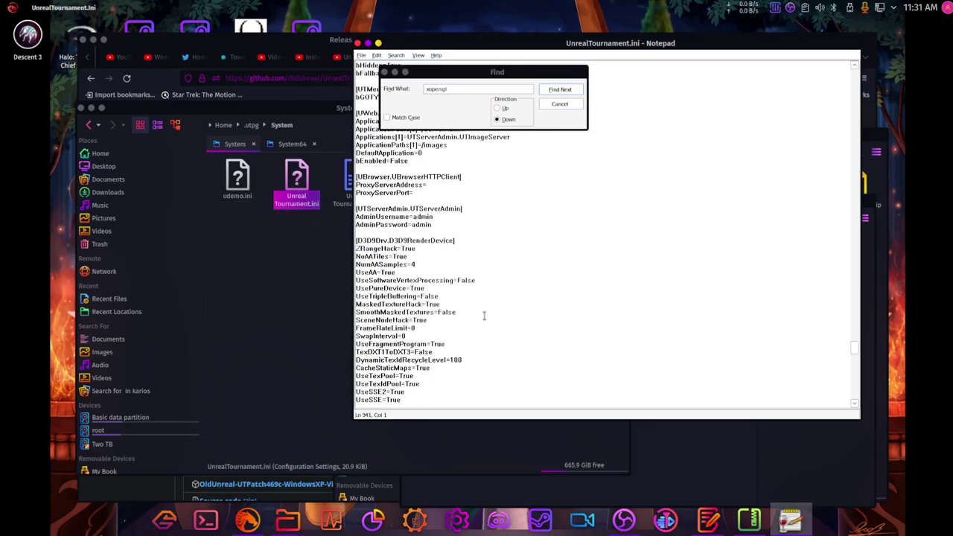
{"action": "scroll", "coordinate": [484, 316], "scroll_direction": "up", "scroll_amount": 15}
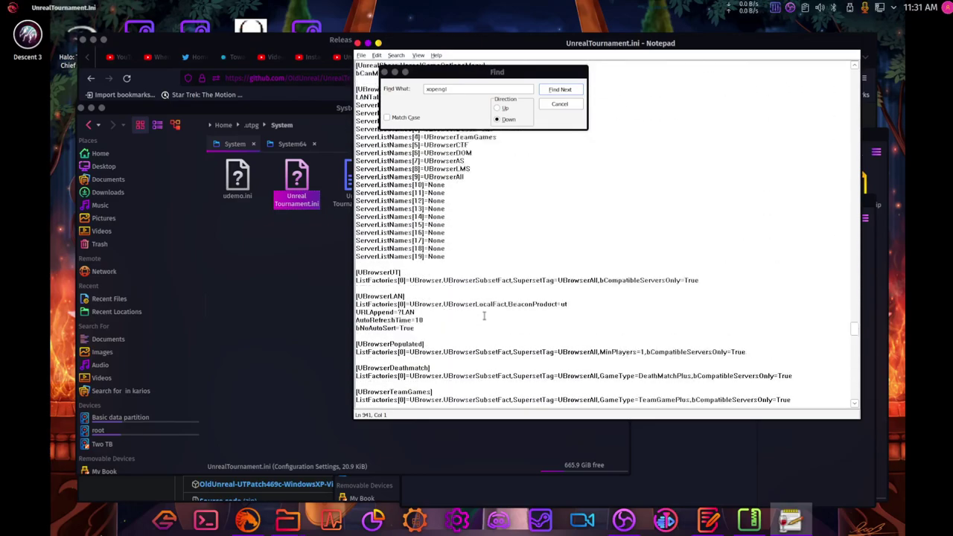
{"action": "scroll", "coordinate": [484, 316], "scroll_direction": "up", "scroll_amount": 15}
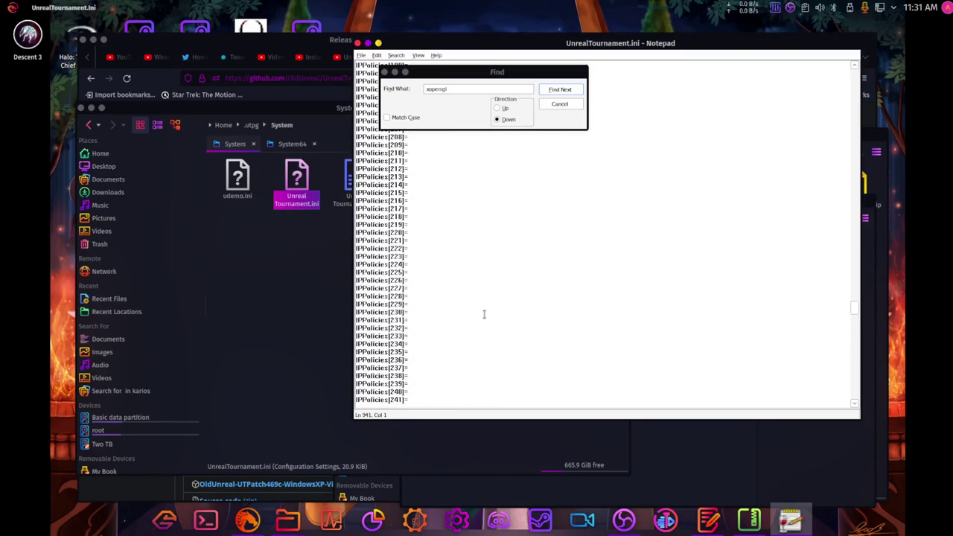
{"action": "left_click_drag", "start_coordinate": [854, 311], "coordinate": [856, 80]}
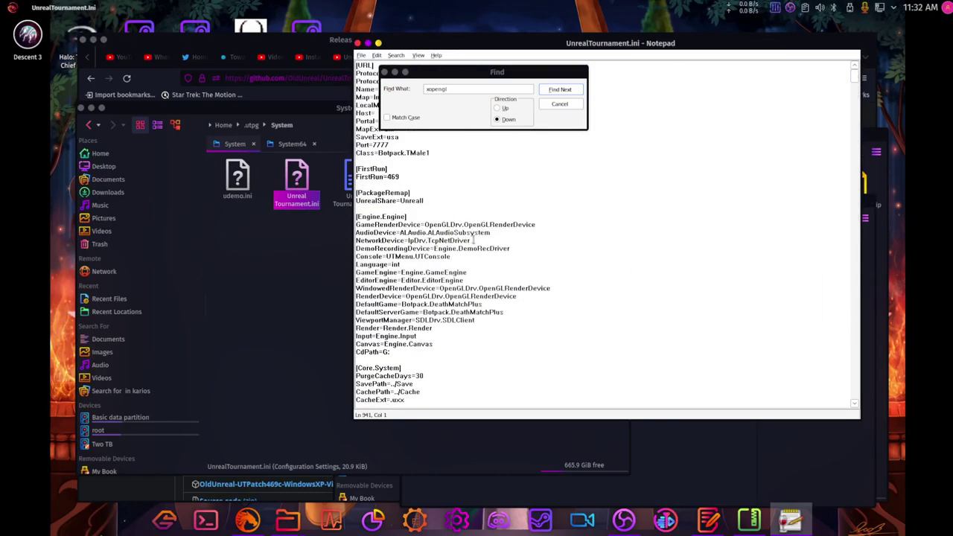
{"action": "left_click_drag", "start_coordinate": [428, 222], "coordinate": [541, 223]}
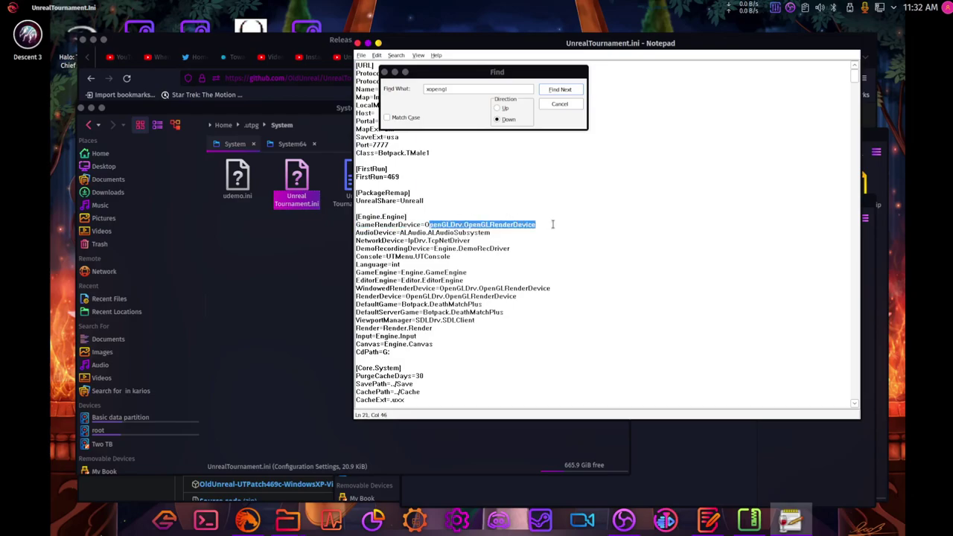
{"action": "key", "text": "BackSpace"}
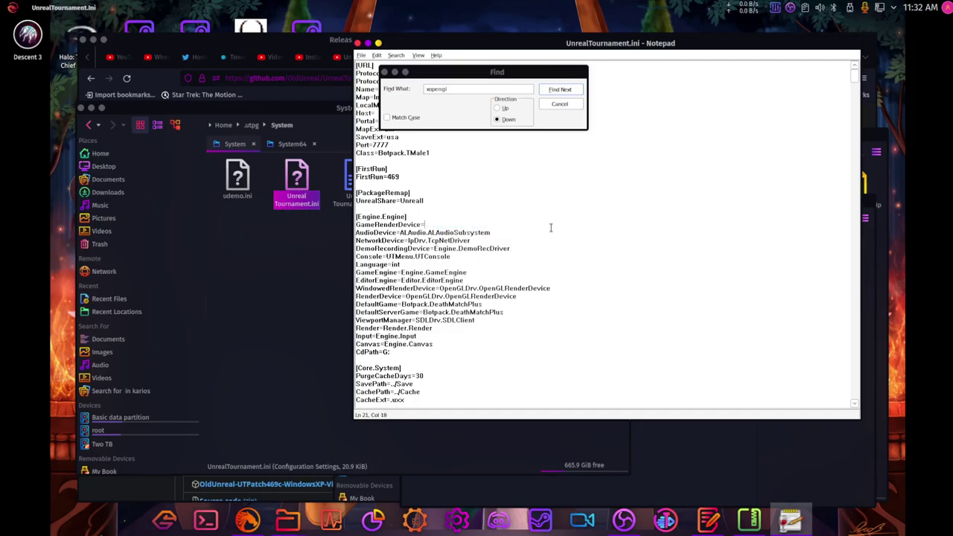
{"action": "type", "text": "XOpenGLDrv.XOpenGLRenderDevice"}
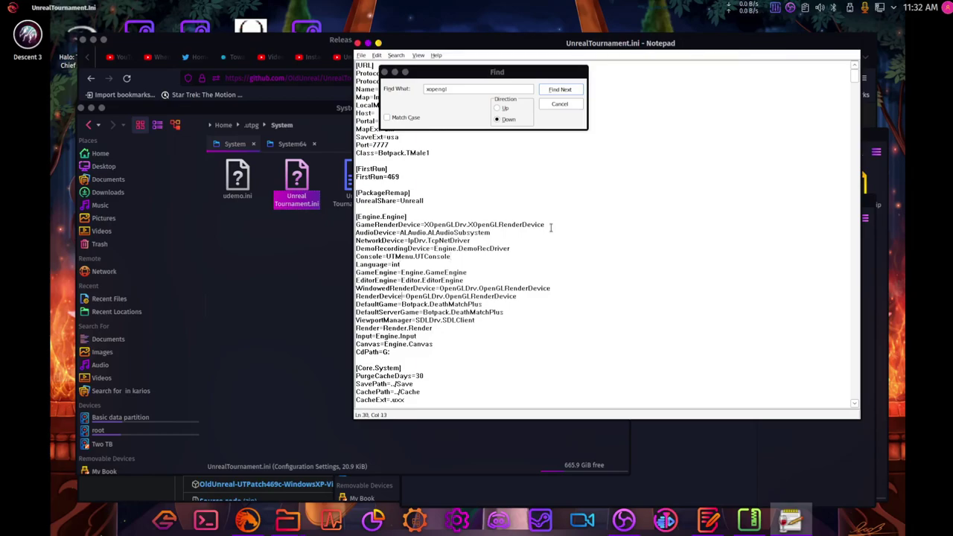
- Set WindowedRenderDevice to XOpenGLDrv.XOpenGLRenderDevice in the Engine.Engine section
{"action": "key", "text": "Right"}
{"action": "key", "text": "Right"}
{"action": "key", "text": "Right"}
{"action": "key", "text": "Right"}
{"action": "key", "text": "Right"}
{"action": "key", "text": "Right"}
{"action": "key", "text": "Right"}
{"action": "key", "text": "Right"}
{"action": "key", "text": "Right"}
{"action": "key", "text": "Right"}
{"action": "key", "text": "Right"}
{"action": "key", "text": "Right"}
{"action": "key", "text": "Right"}
{"action": "key", "text": "Right"}
{"action": "key", "text": "Right"}
{"action": "key", "text": "Right"}
{"action": "key", "text": "Right"}
{"action": "key", "text": "Right"}
{"action": "key", "text": "Right"}
{"action": "key", "text": "Right"}
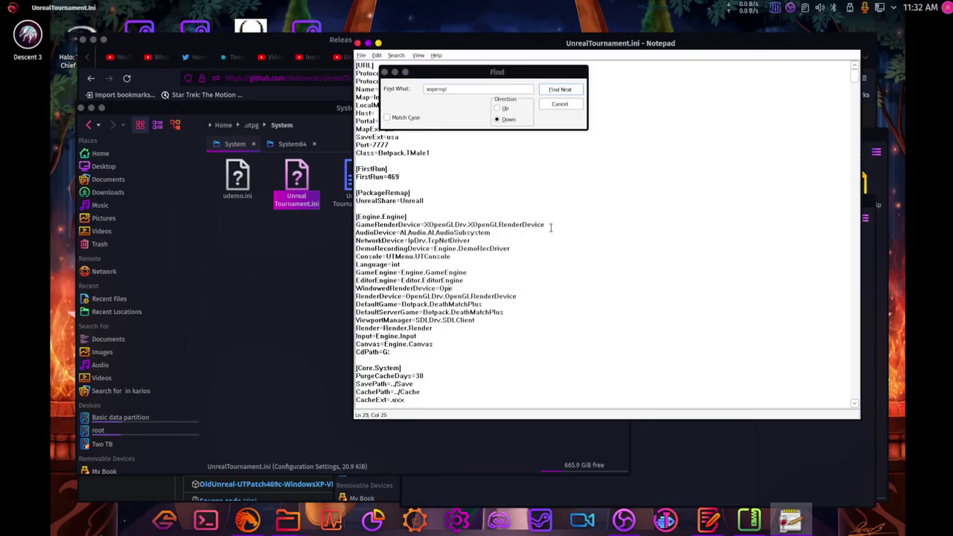
{"action": "type", "text": "XOpenGLDrv.XOpenGLRenderDevice"}
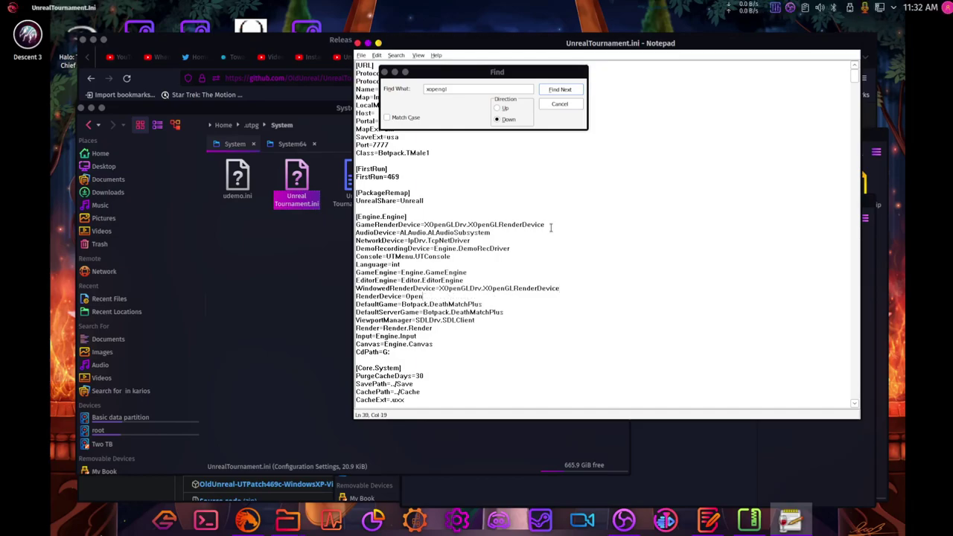
- Set RenderDevice to XOpenGLDrv.XOpenGLRenderDevice in the Engine.Engine section, and save and close UnrealTournament.ini
{"action": "key", "text": "BackSpace"}
{"action": "type", "text": "XOpenGLDrv.XOpenGLRenderDevice"}
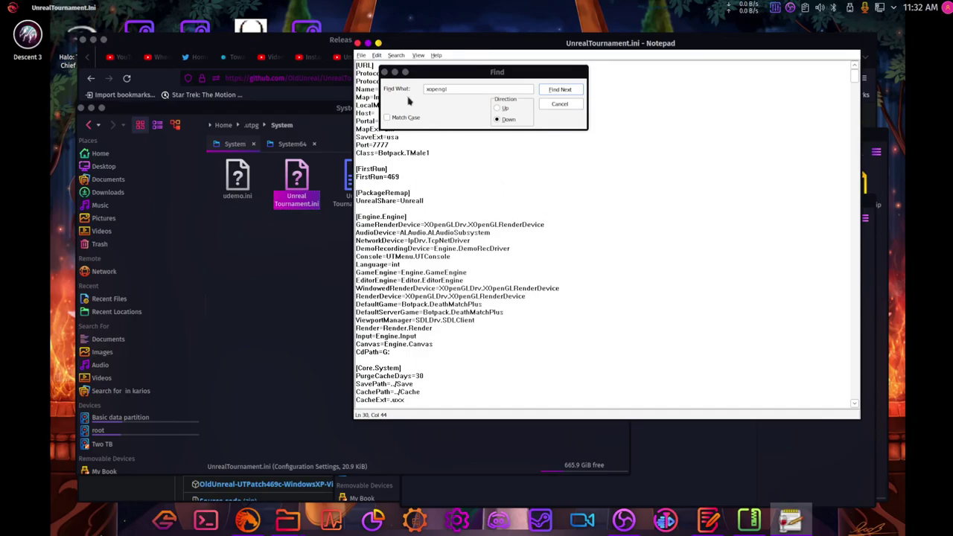
{"action": "left_click", "coordinate": [361, 55]}
{"action": "left_click", "coordinate": [373, 83]}
{"action": "left_click", "coordinate": [357, 43]}
- Execute ut-bin-amd64 from the System64 folder in Dolphin and skip the game's intro to reach its main menu
{"action": "left_click", "coordinate": [290, 145]}
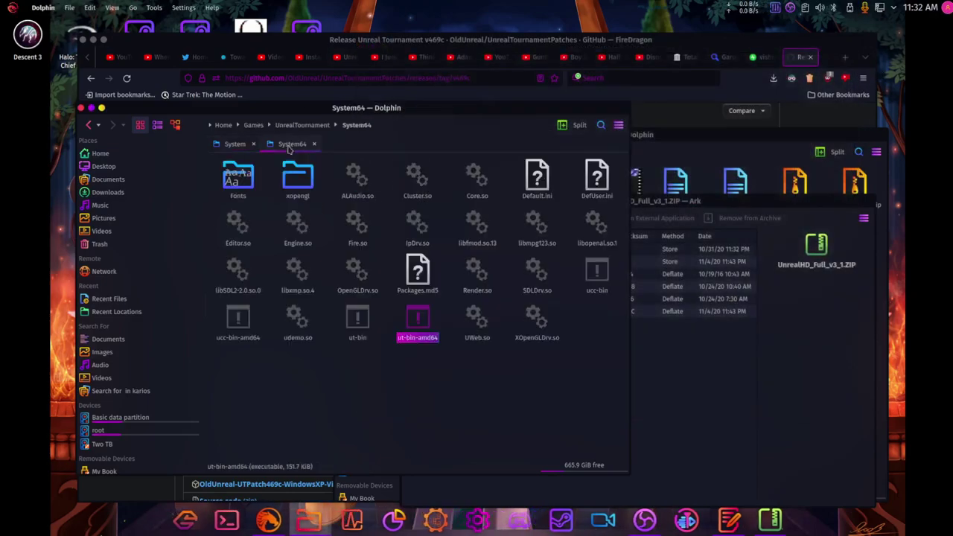
{"action": "double_click", "coordinate": [417, 320]}
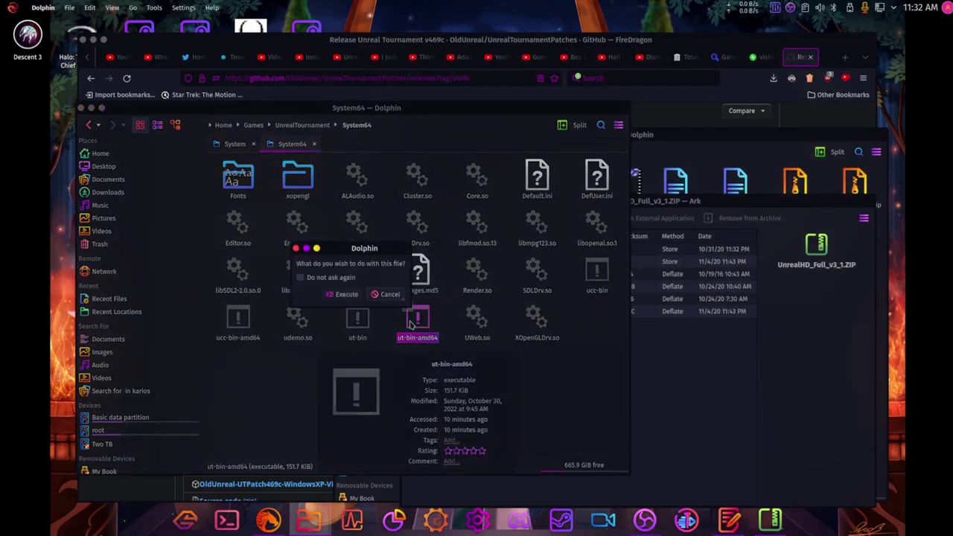
{"action": "left_click", "coordinate": [346, 295]}
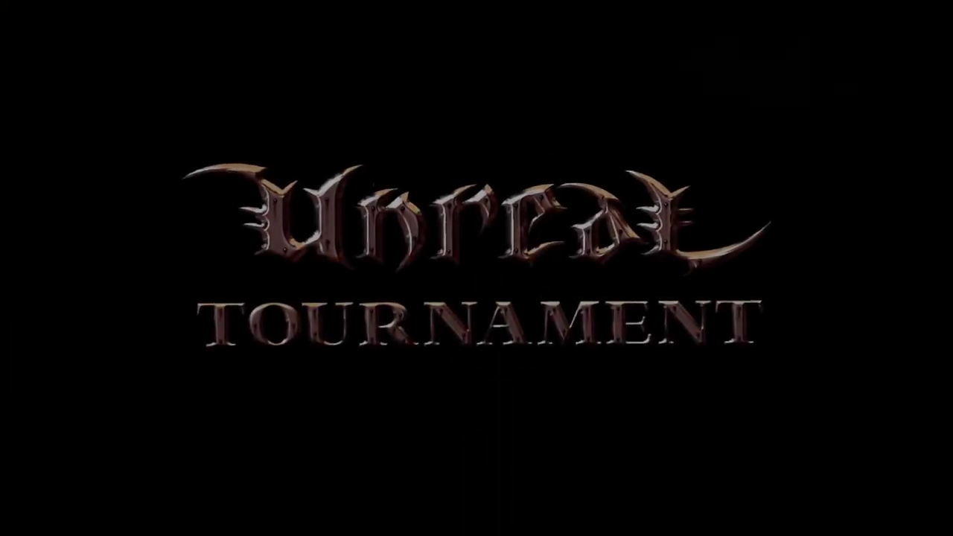
{"action": "key", "text": "Escape"}
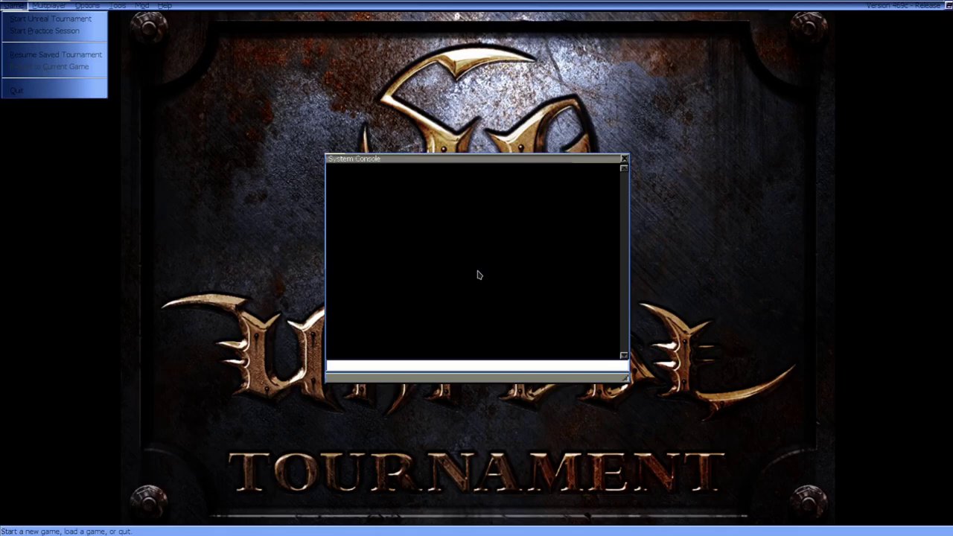
- Adjust the display brightness to about the middle of its range in the game's Video preferences
{"action": "left_click", "coordinate": [96, 17]}
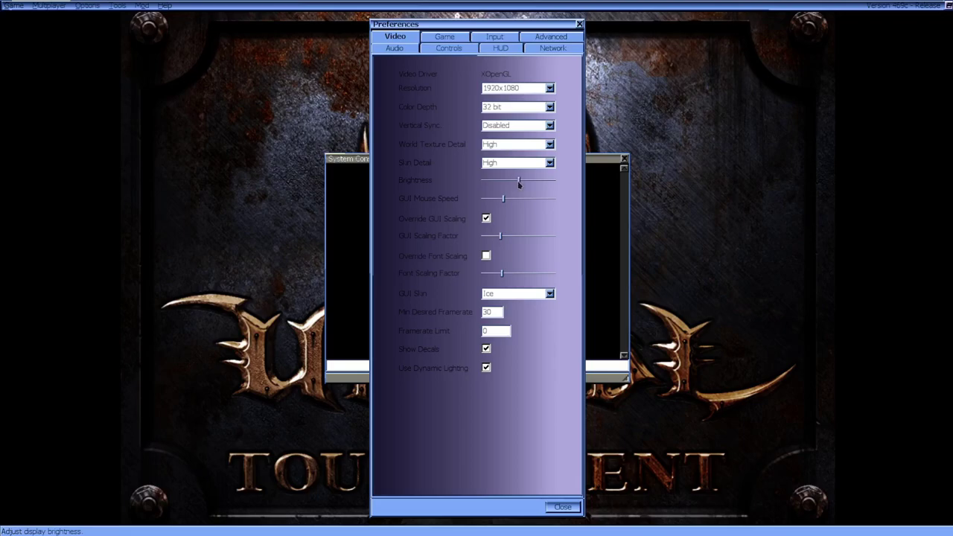
{"action": "left_click_drag", "start_coordinate": [520, 181], "coordinate": [522, 182]}
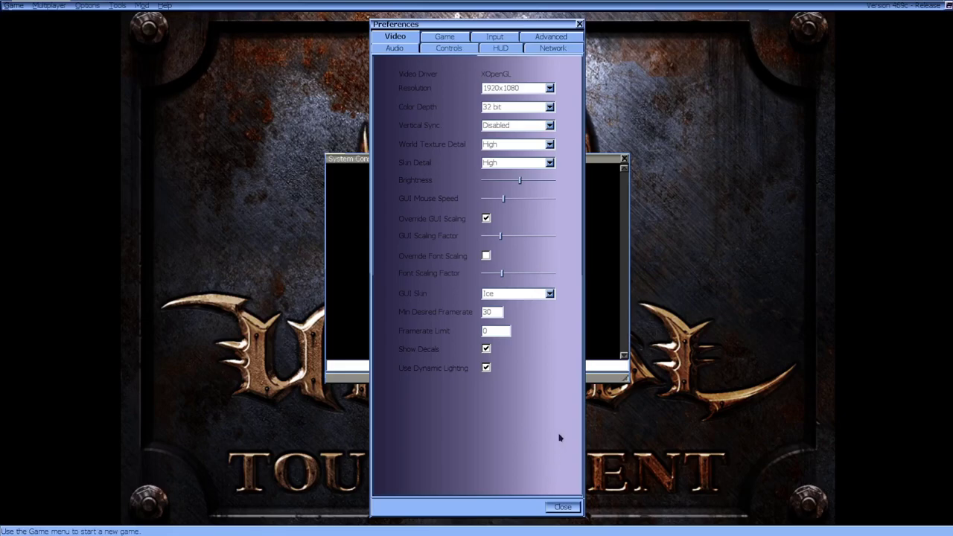
{"action": "left_click", "coordinate": [563, 507]}
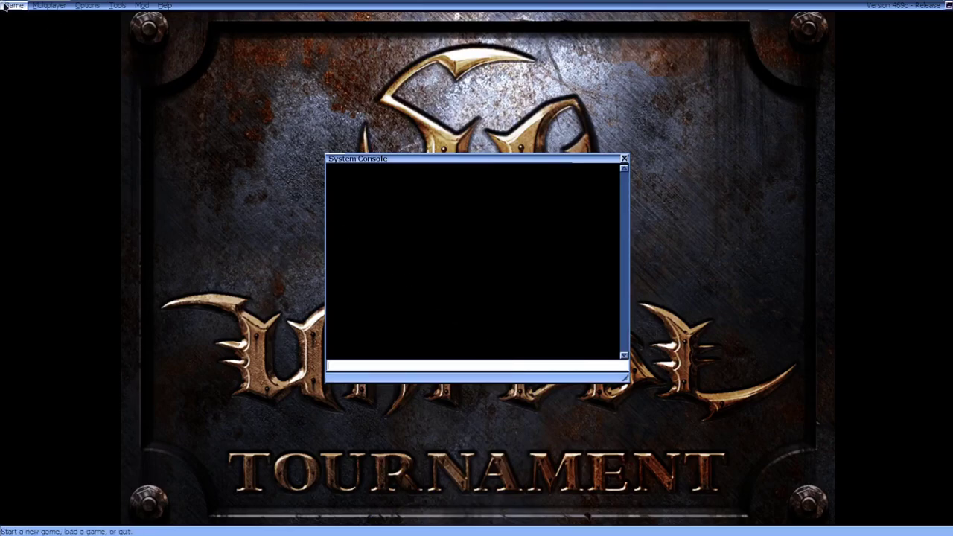
- Reopen the game's Preferences to check the video driver and the other video settings
{"action": "left_click", "coordinate": [86, 6]}
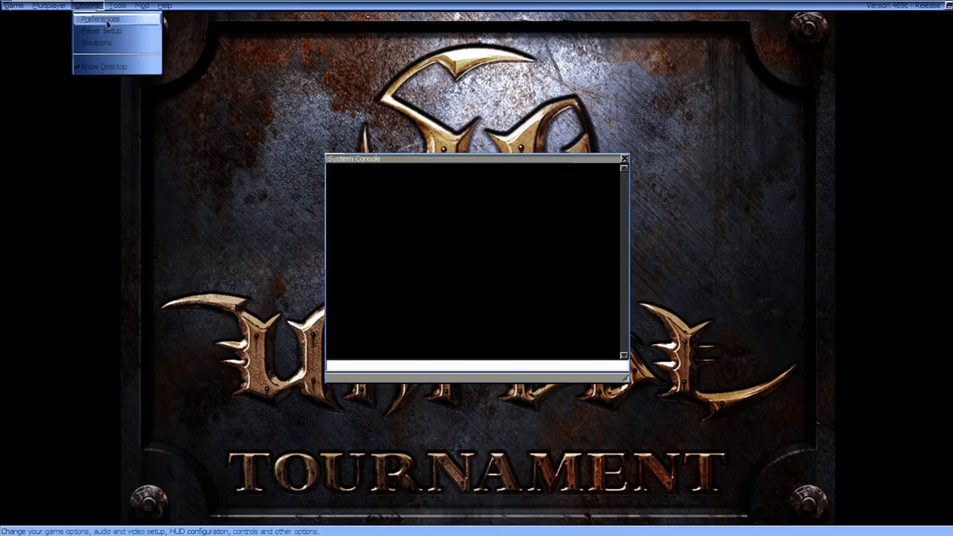
{"action": "left_click", "coordinate": [105, 19]}
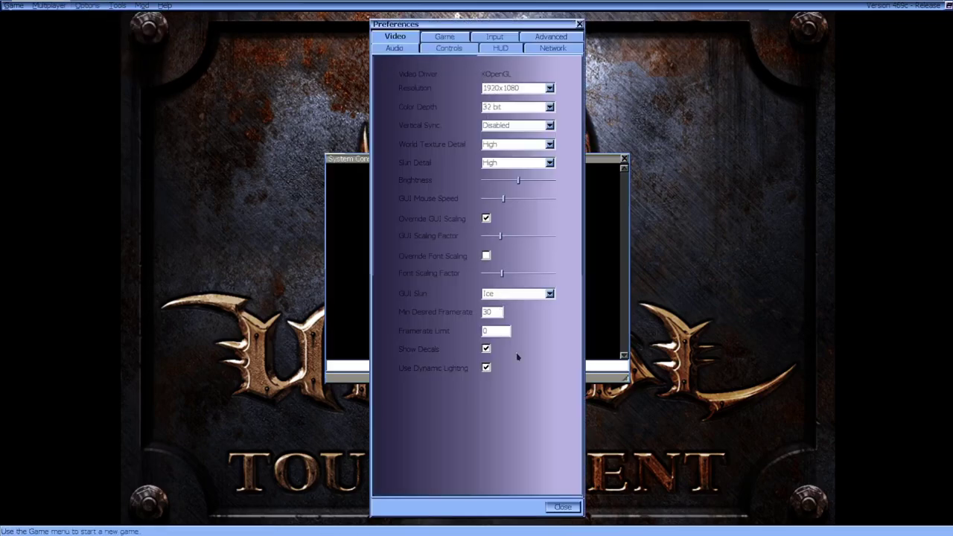
{"action": "left_click", "coordinate": [562, 507]}
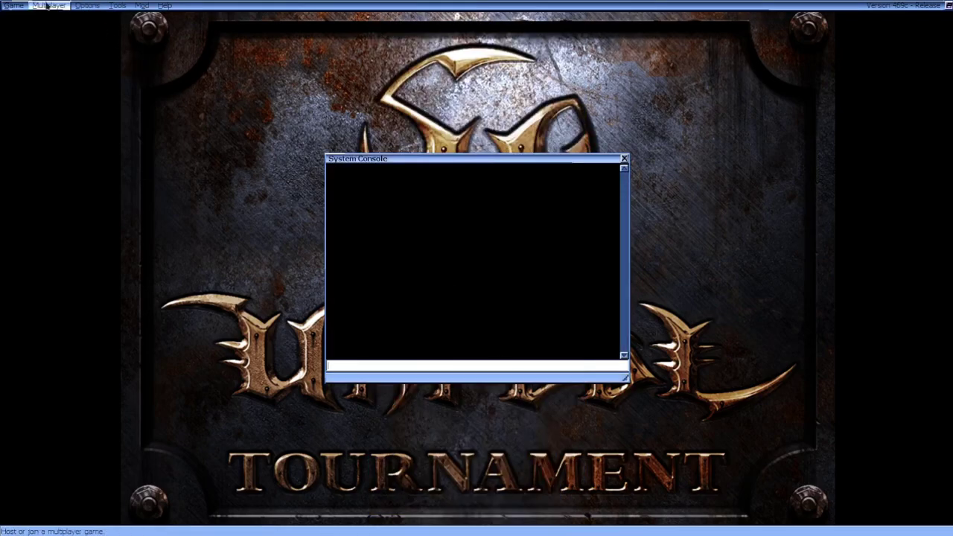
{"action": "left_click", "coordinate": [18, 7]}
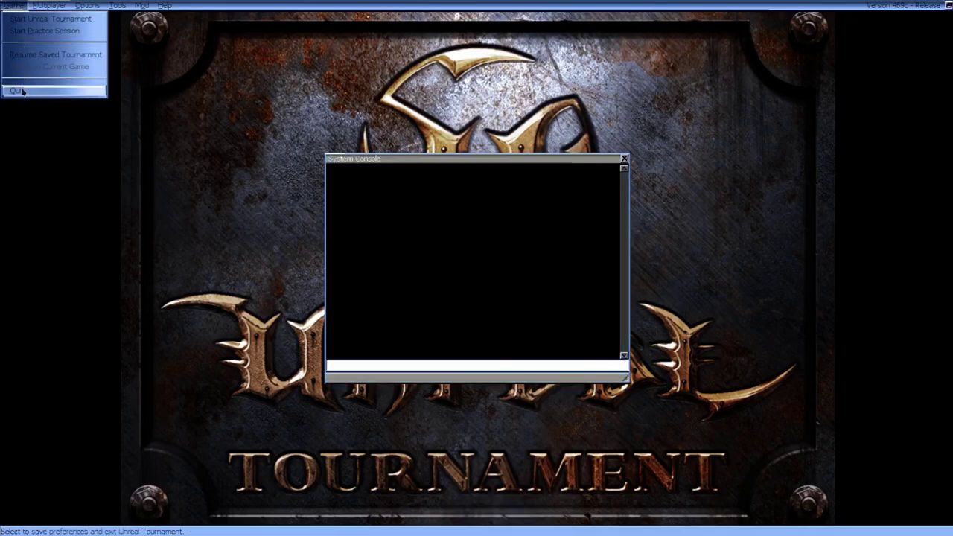
{"action": "left_click", "coordinate": [23, 90]}
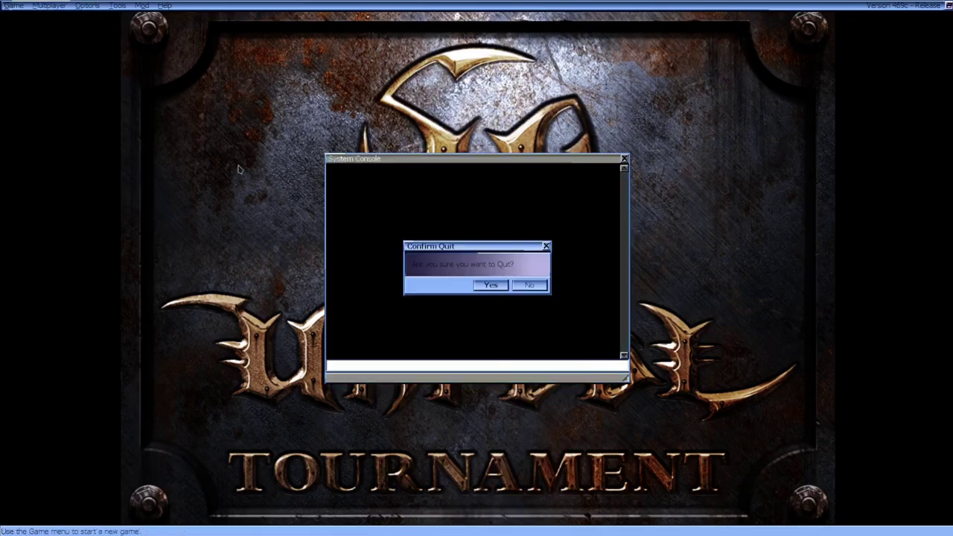
{"action": "left_click", "coordinate": [529, 287]}
- Dismiss the System Console window and quit Unreal Tournament, confirming the exit
{"action": "left_click", "coordinate": [625, 159]}
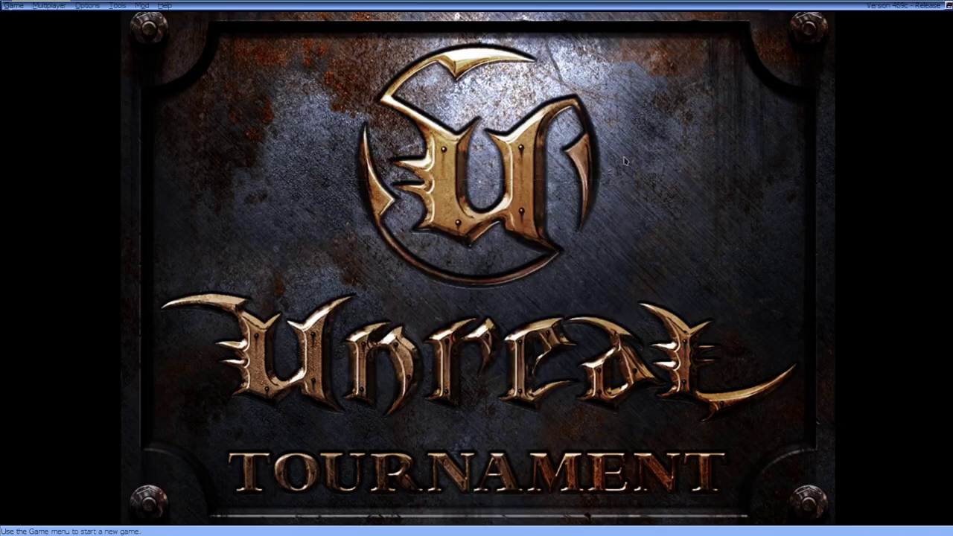
{"action": "left_click", "coordinate": [3, 6]}
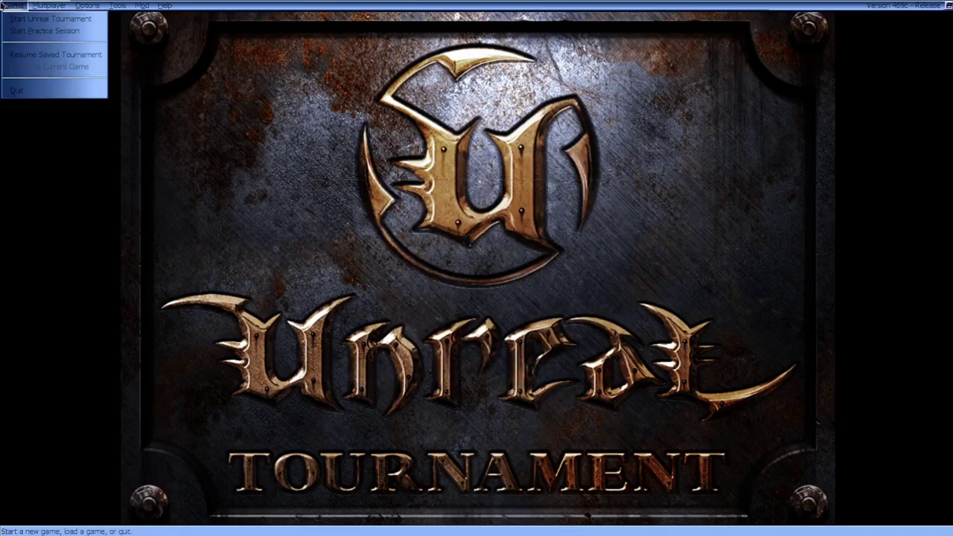
{"action": "left_click", "coordinate": [34, 91]}
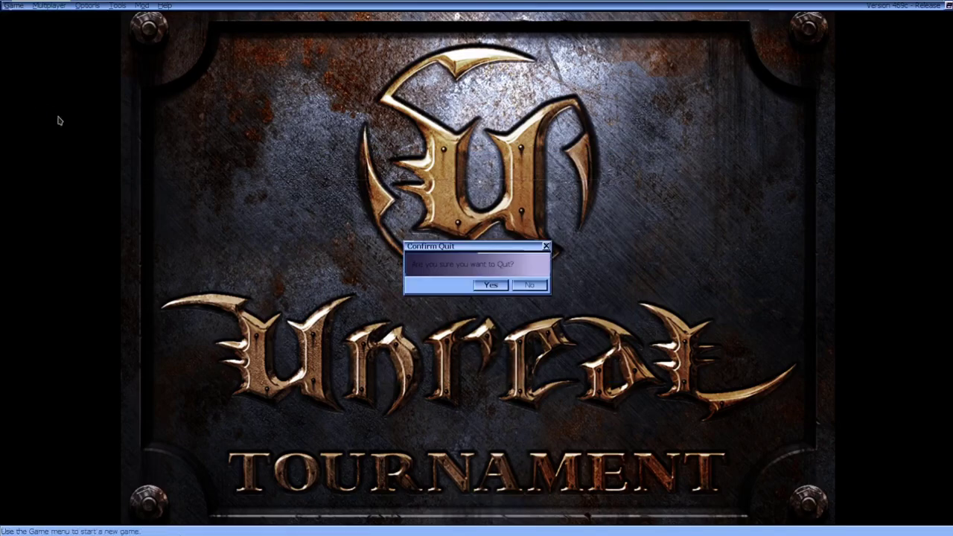
{"action": "left_click", "coordinate": [489, 286]}
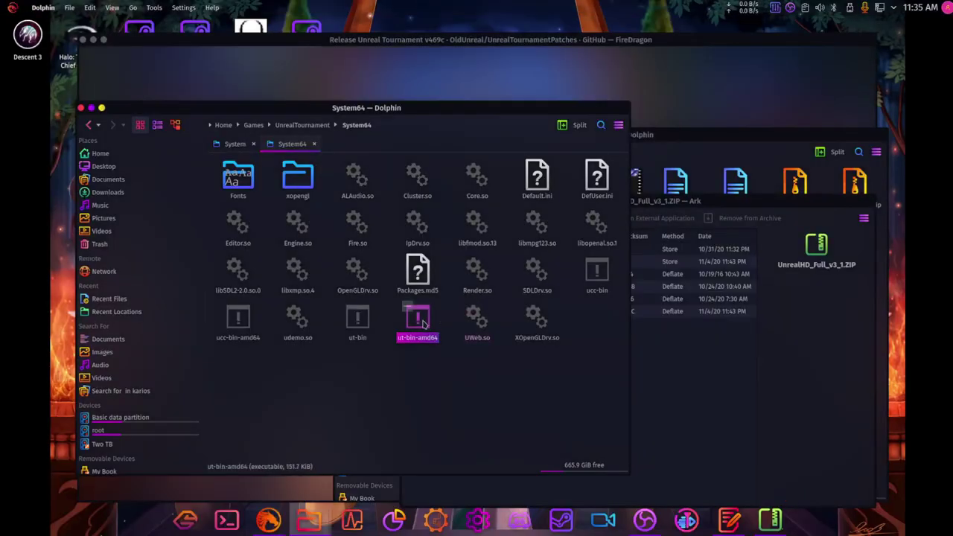
- Relaunch the game by executing ut-bin-amd64 and bring up its main menu over the intro
{"action": "double_click", "coordinate": [419, 321]}
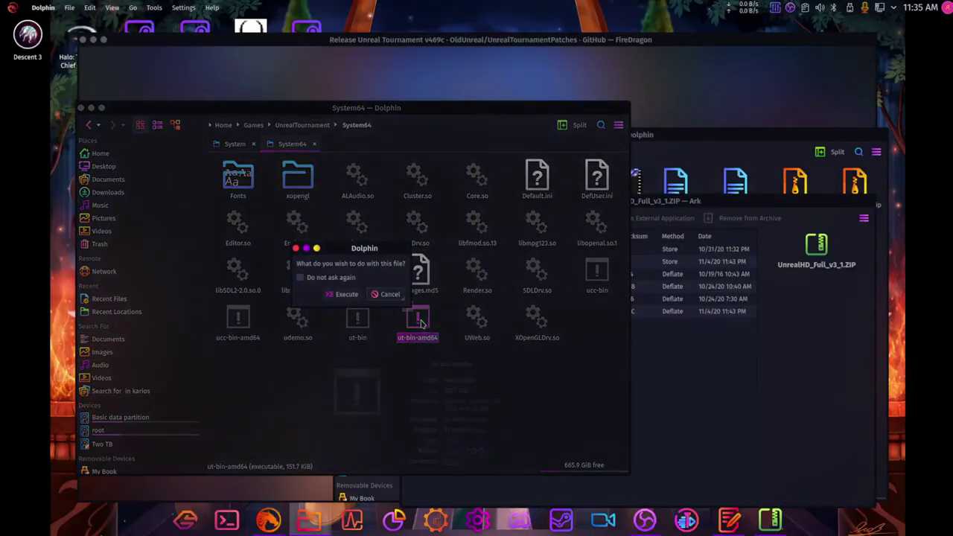
{"action": "left_click", "coordinate": [347, 295]}
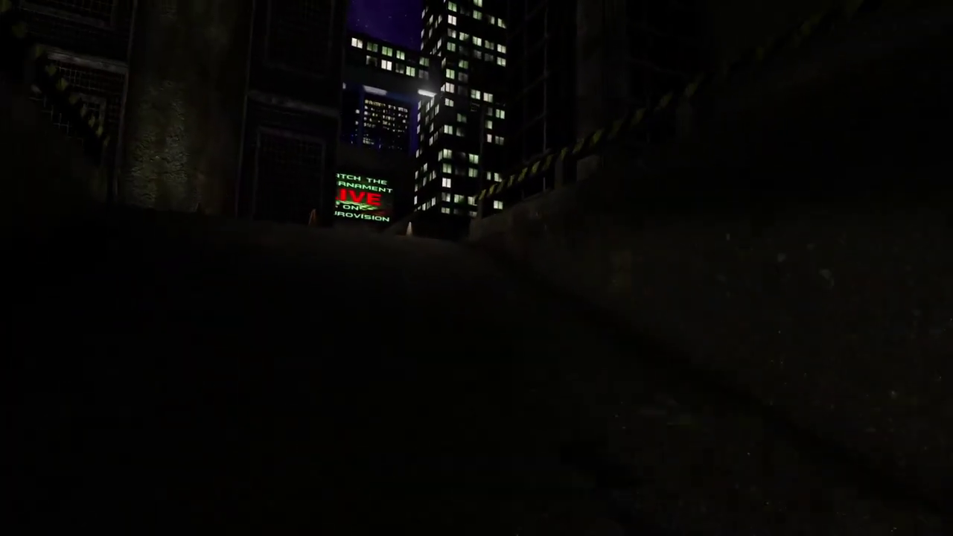
{"action": "key", "text": "Escape"}
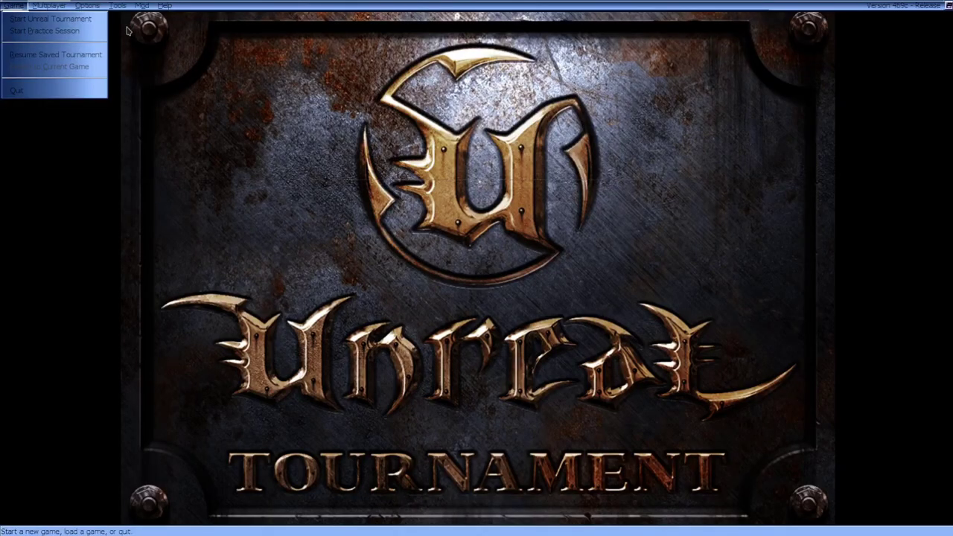
- In the Video preferences, set Min Desired Framerate to 60 and Brightness slightly above the middle of its range
{"action": "left_click", "coordinate": [95, 21]}
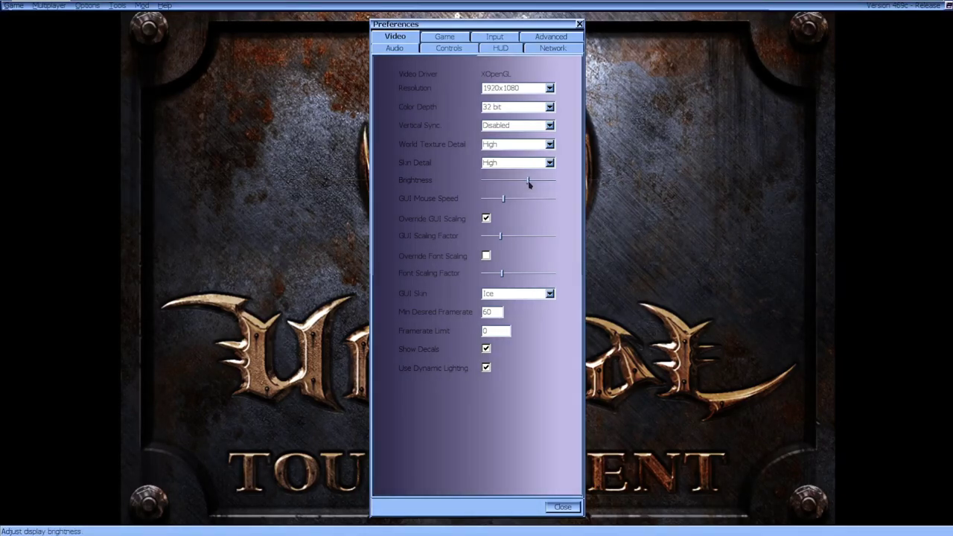
{"action": "left_click_drag", "start_coordinate": [528, 184], "coordinate": [527, 186]}
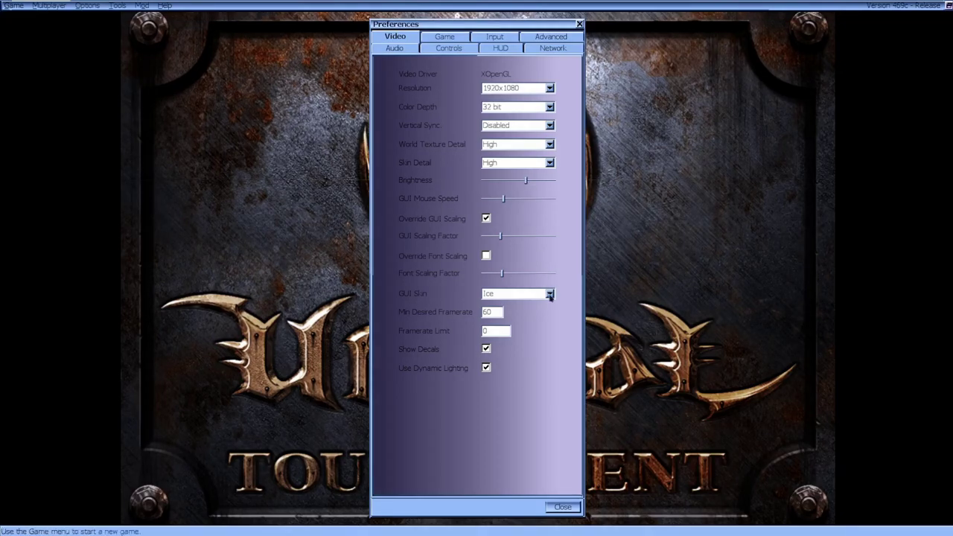
{"action": "left_click", "coordinate": [563, 508]}
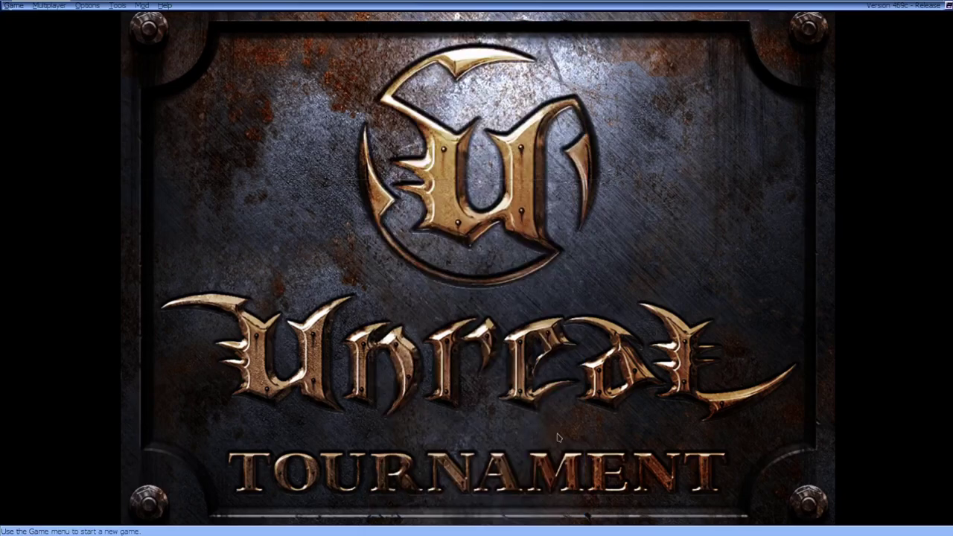
- Quit the game with the updated video preferences and return to the System64 folder
{"action": "left_click", "coordinate": [17, 13]}
{"action": "left_click", "coordinate": [67, 94]}
{"action": "left_click", "coordinate": [489, 285]}
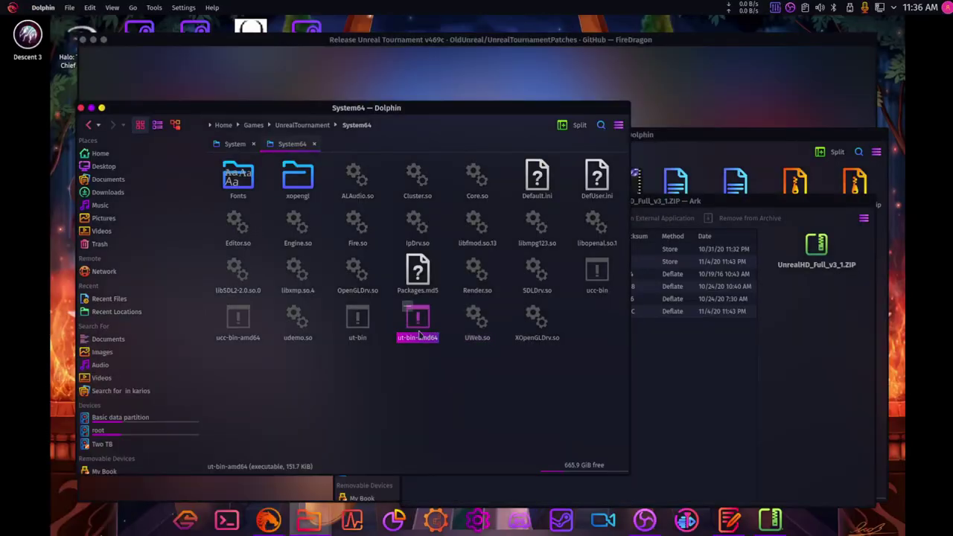
- Relaunch the game by executing ut-bin-amd64 and bring up its main menu over the intro
{"action": "double_click", "coordinate": [420, 335]}
{"action": "left_click", "coordinate": [339, 293]}
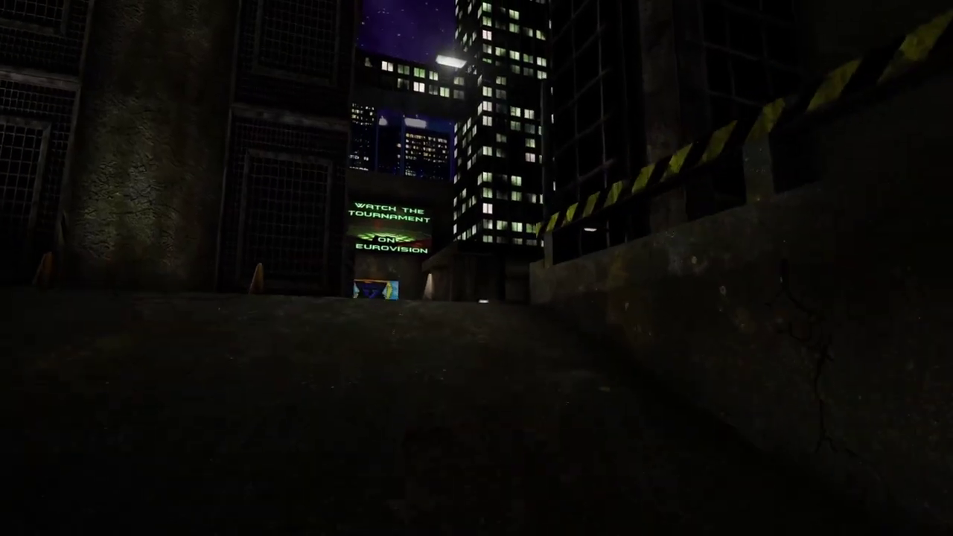
{"action": "key", "text": "Escape"}
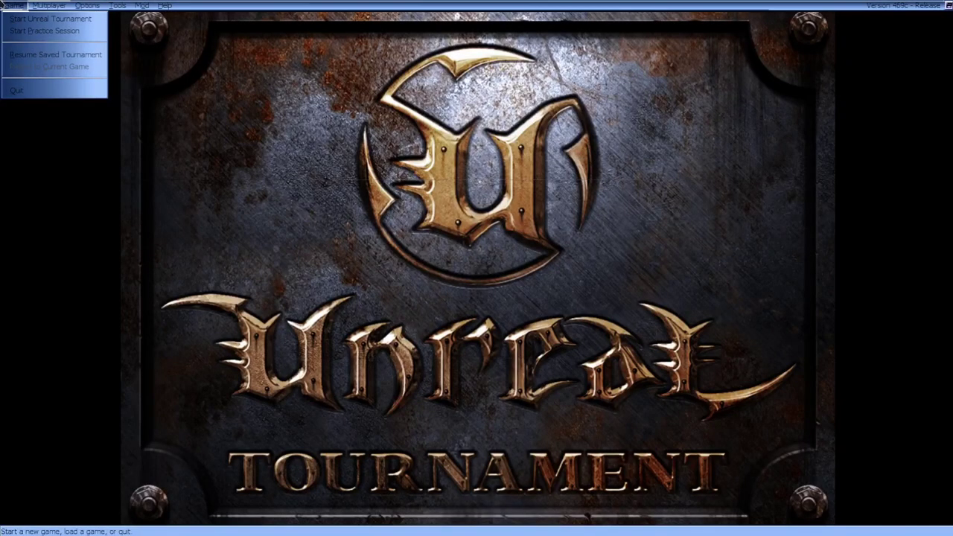
- Raise Brightness in the Video preferences to about two-thirds of its range, close the preferences and quit the game
{"action": "left_click", "coordinate": [91, 19]}
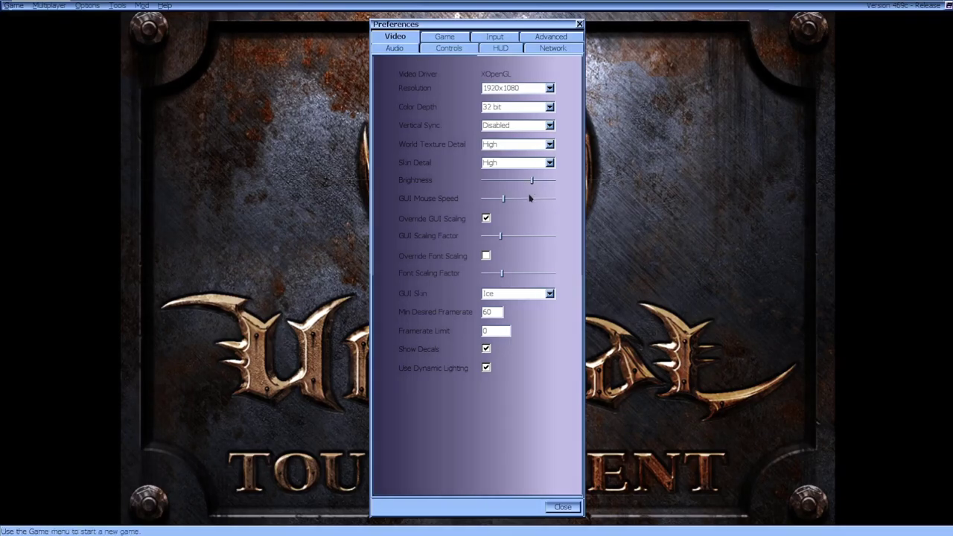
{"action": "left_click", "coordinate": [564, 507]}
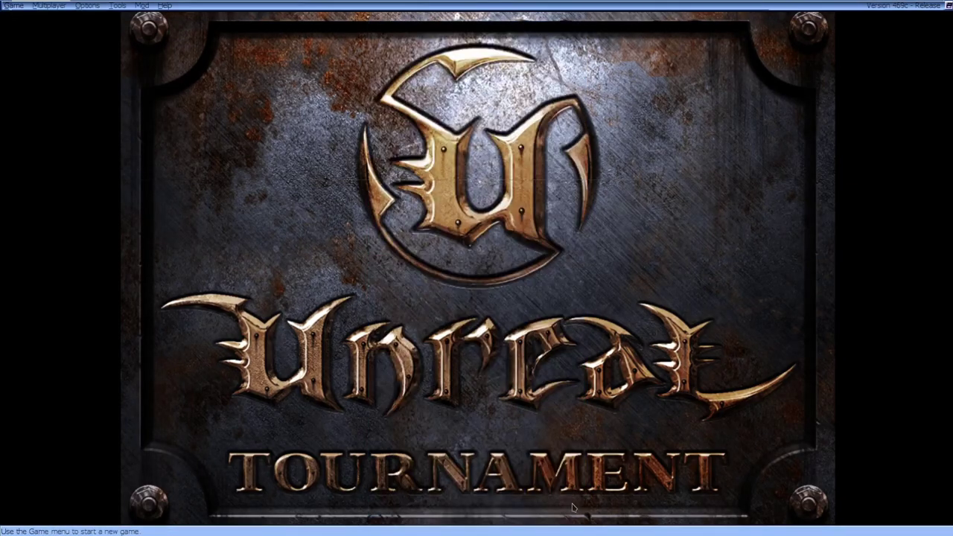
{"action": "left_click", "coordinate": [21, 8]}
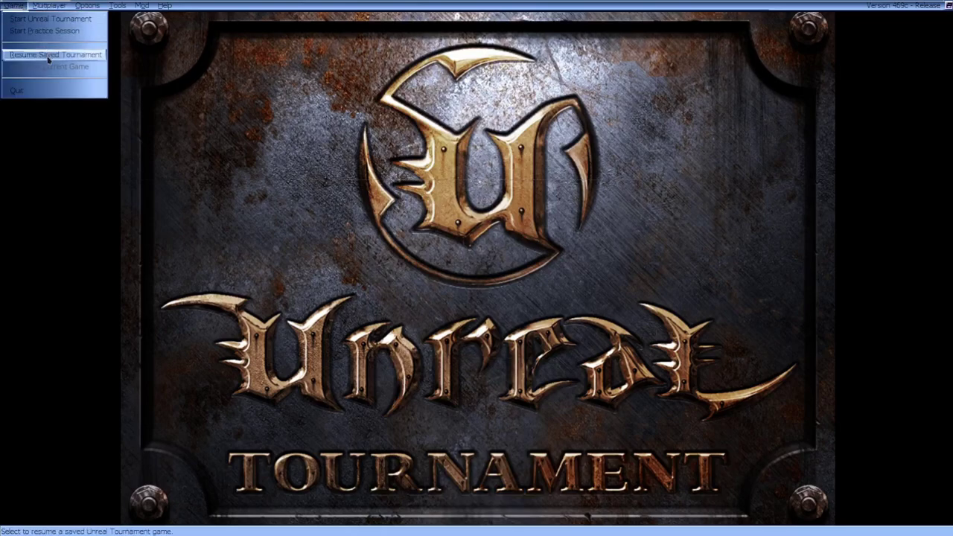
{"action": "left_click", "coordinate": [22, 93]}
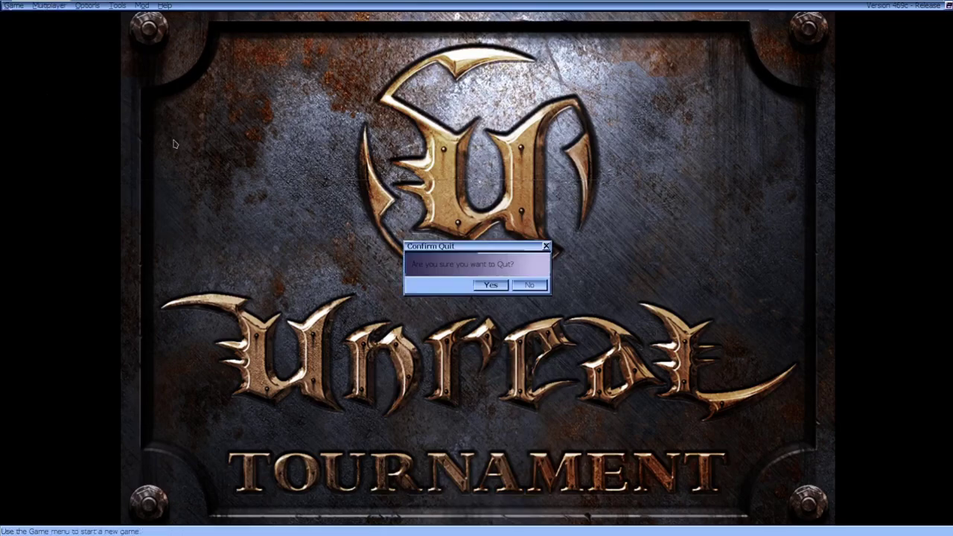
{"action": "left_click", "coordinate": [492, 286]}
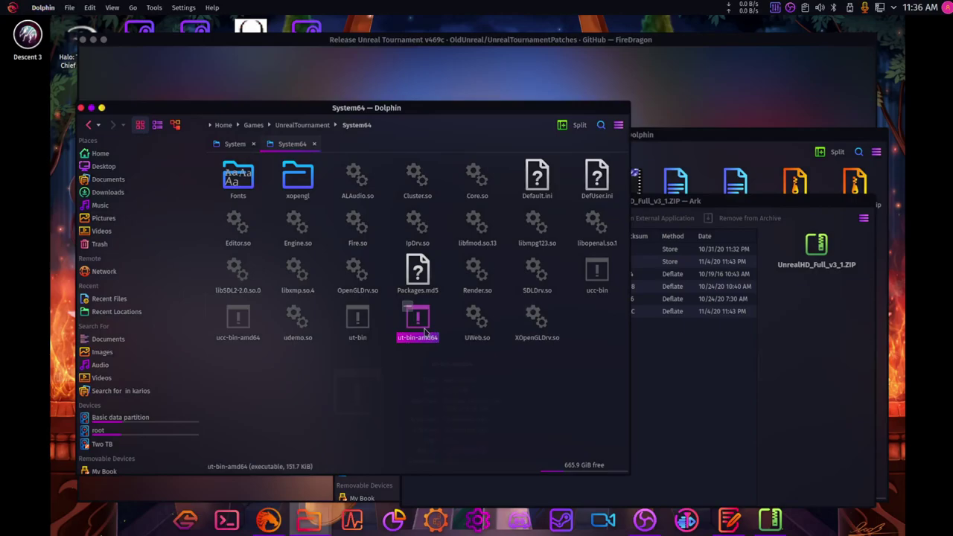
- Start ut-bin-amd64 again from the System64 folder and bring up the main menu over the intro
{"action": "mouse_move", "coordinate": [424, 331]}
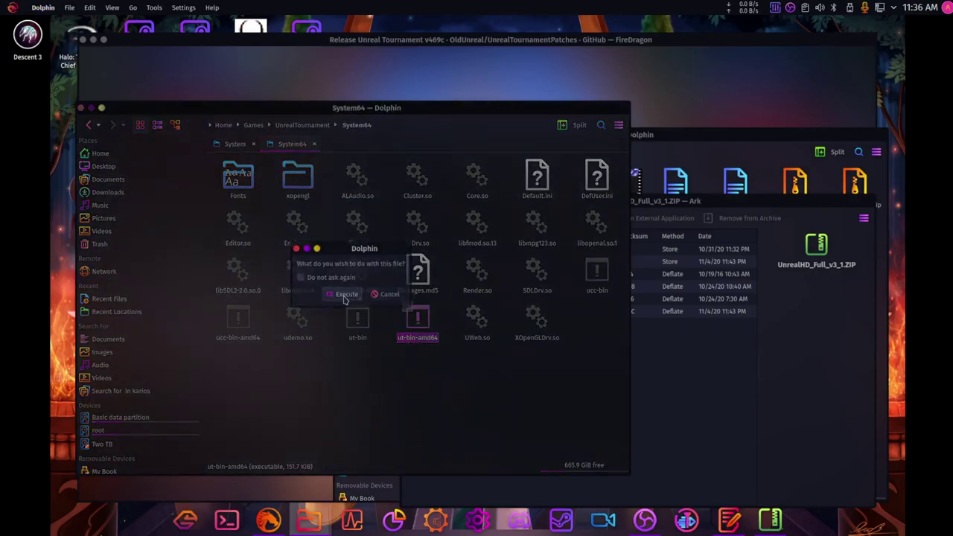
{"action": "left_click", "coordinate": [344, 295]}
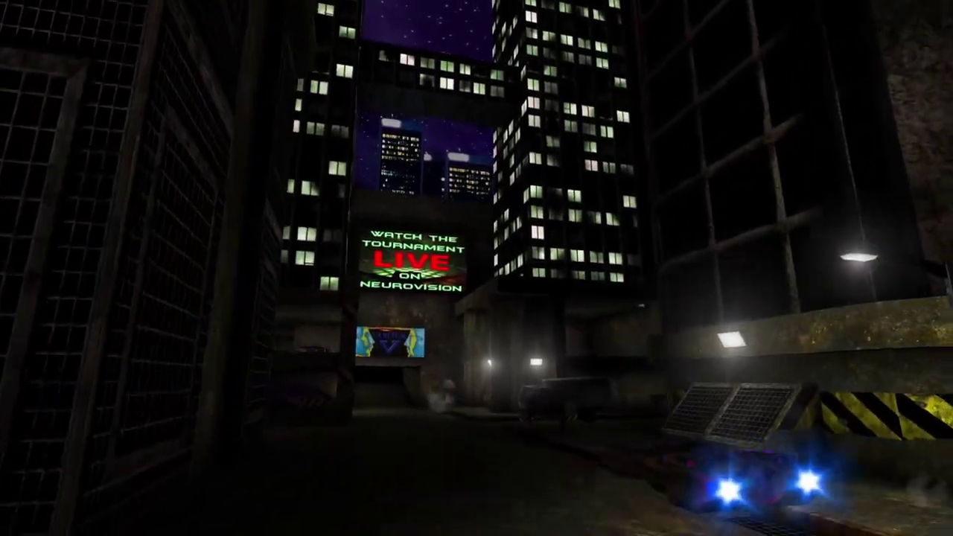
{"action": "key", "text": "Escape"}
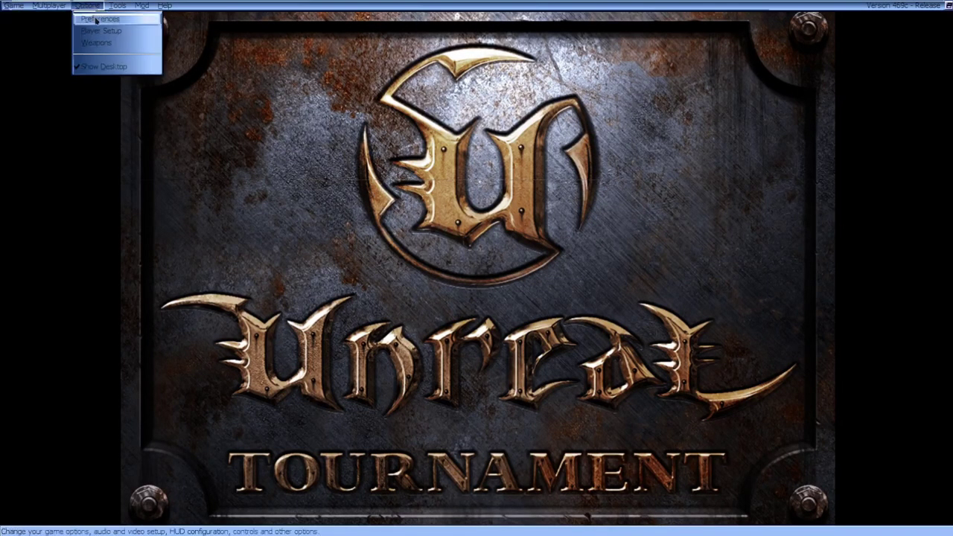
- Raise Brightness in the Video preferences to about three-quarters of its range, close the preferences and quit the game
{"action": "left_click", "coordinate": [95, 20]}
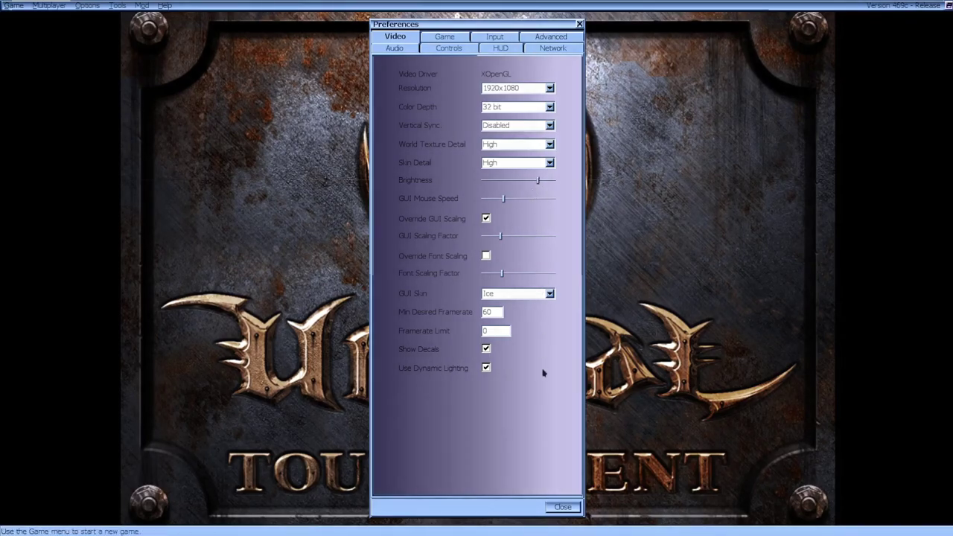
{"action": "left_click", "coordinate": [562, 507]}
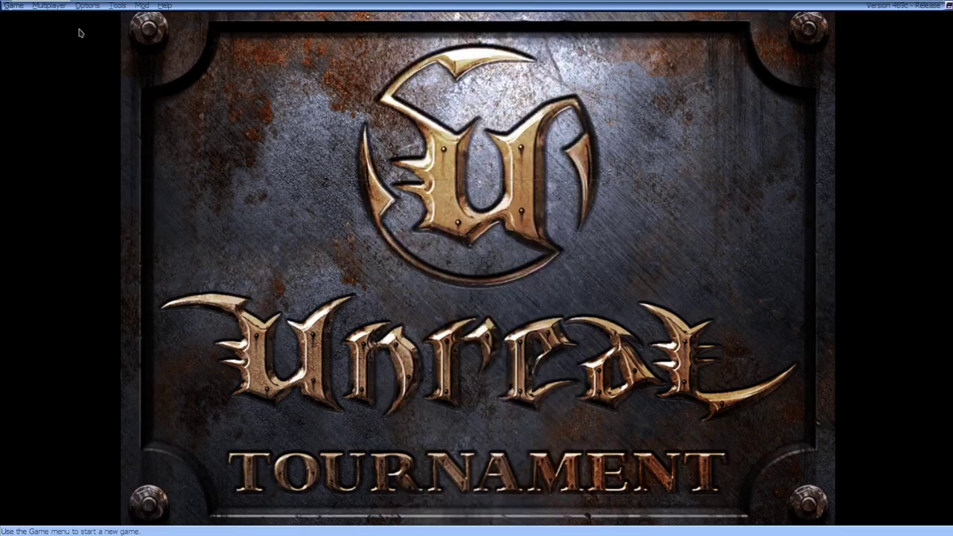
{"action": "left_click", "coordinate": [20, 9]}
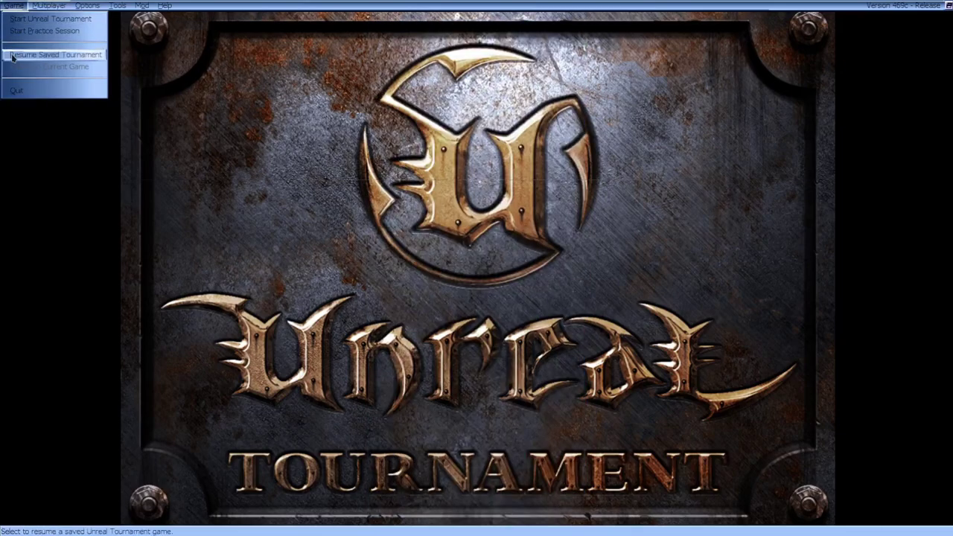
{"action": "left_click", "coordinate": [27, 94]}
{"action": "left_click", "coordinate": [481, 287]}
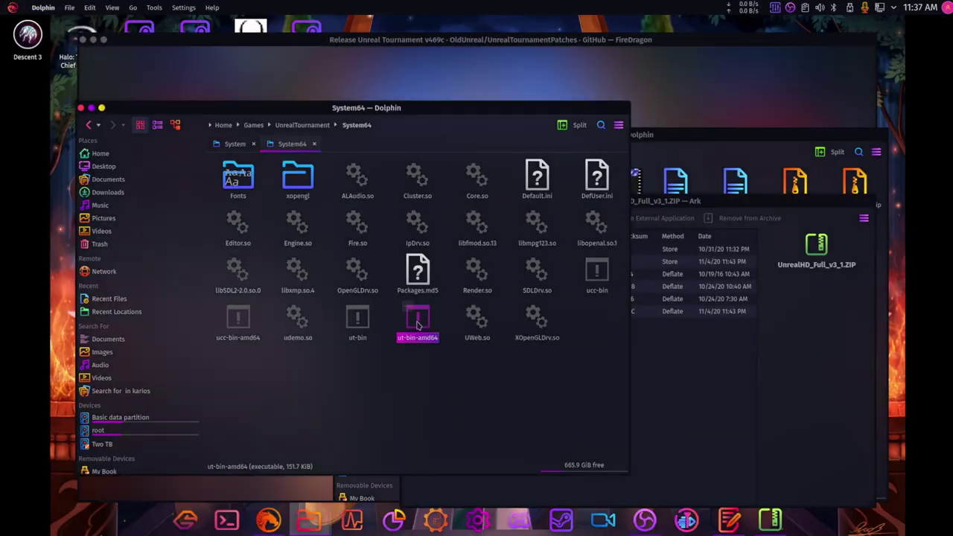
- Execute ut-bin-amd64 once more and bring up the main menu over the intro
{"action": "double_click", "coordinate": [417, 322]}
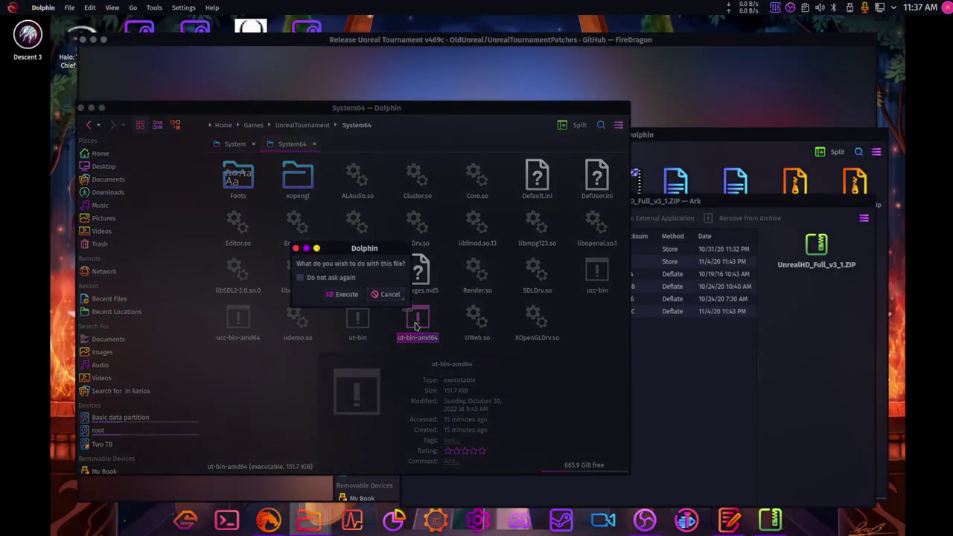
{"action": "left_click", "coordinate": [350, 297]}
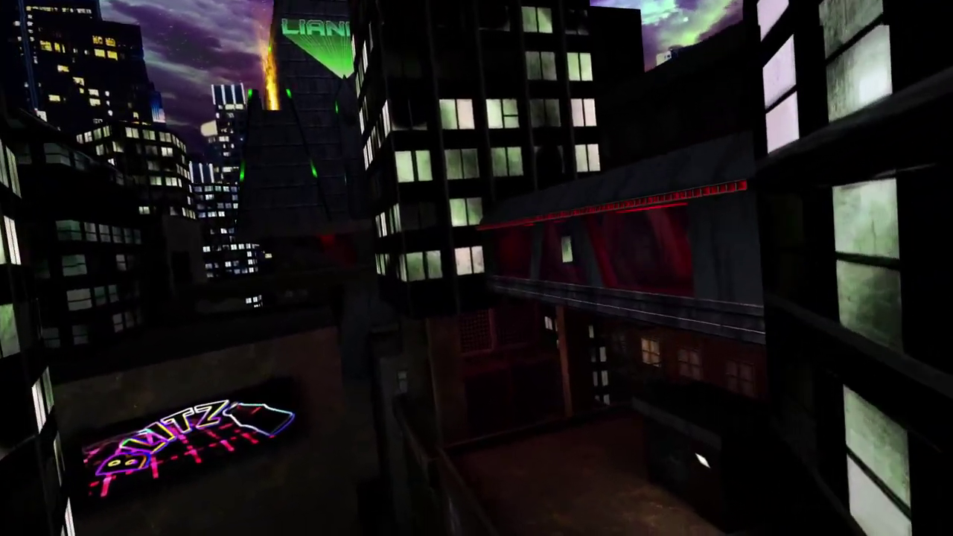
{"action": "key", "text": "Escape"}
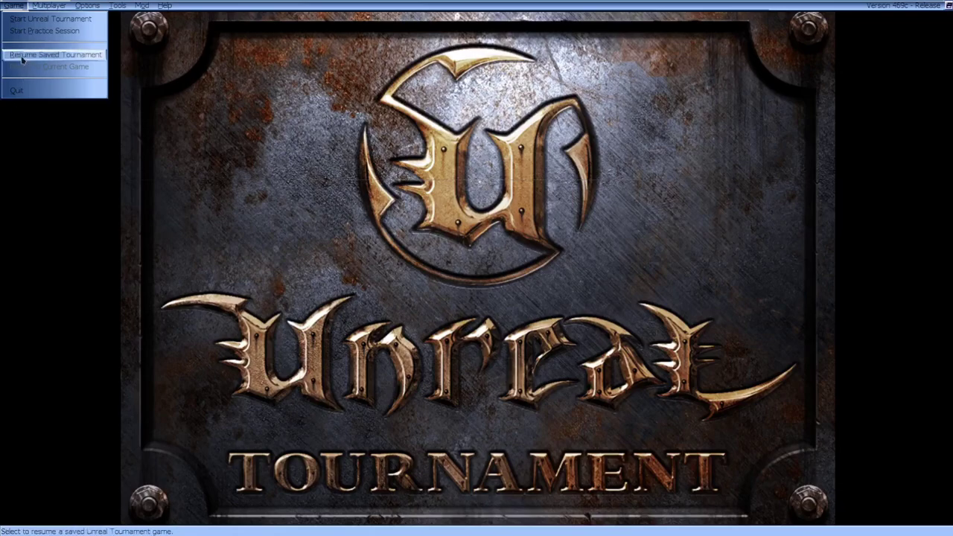
- Raise Brightness in the Video preferences almost to its maximum, close the preferences and quit the game
{"action": "left_click", "coordinate": [97, 18]}
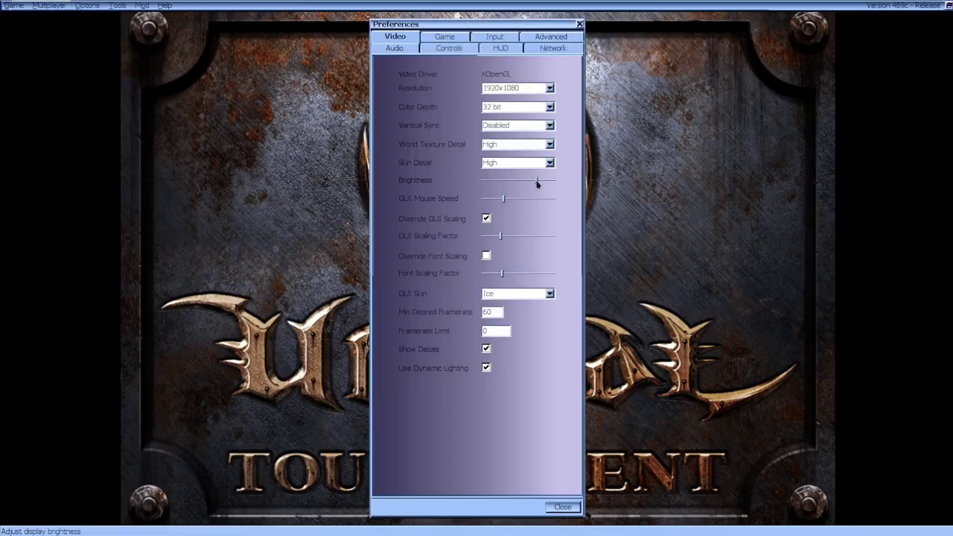
{"action": "left_click_drag", "start_coordinate": [541, 184], "coordinate": [553, 185]}
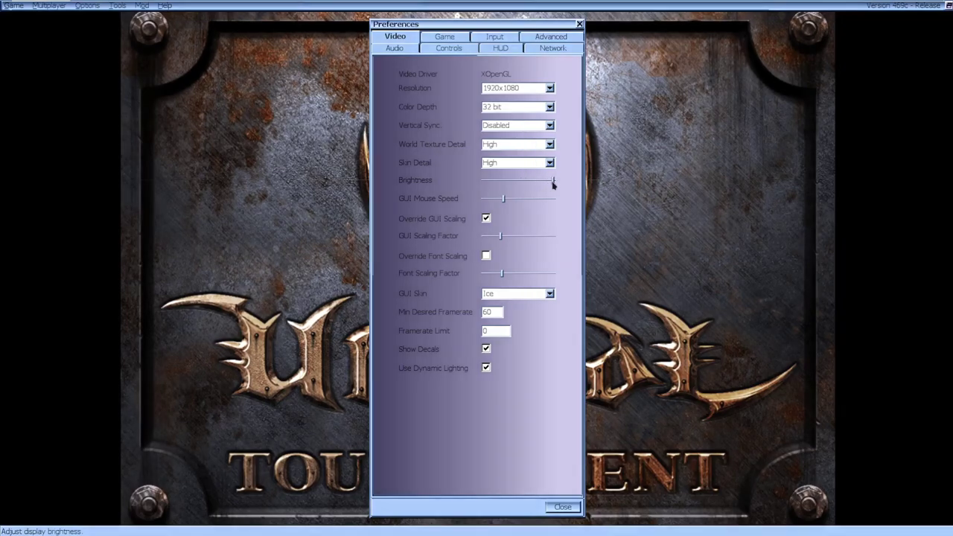
{"action": "left_click", "coordinate": [564, 508]}
{"action": "left_click", "coordinate": [13, 5]}
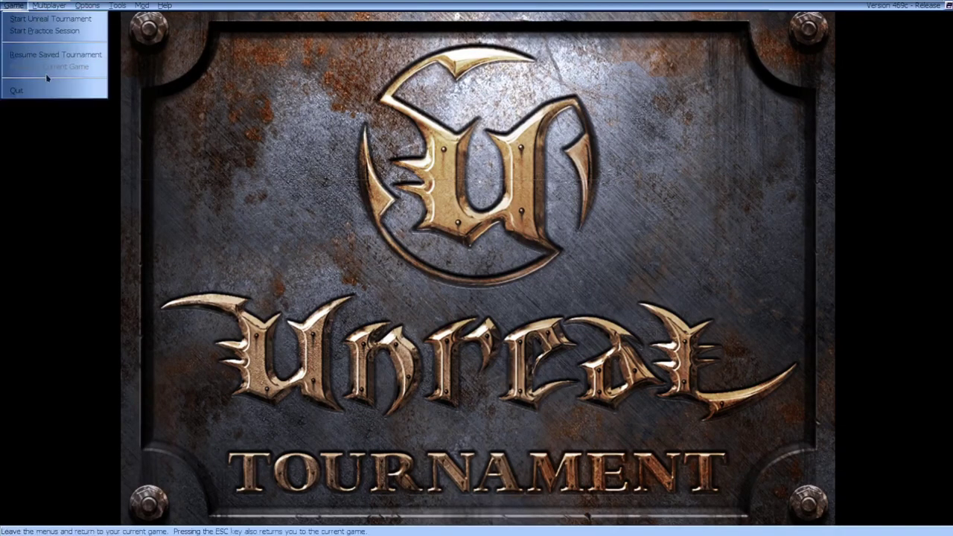
{"action": "left_click", "coordinate": [48, 90]}
{"action": "left_click", "coordinate": [488, 289]}
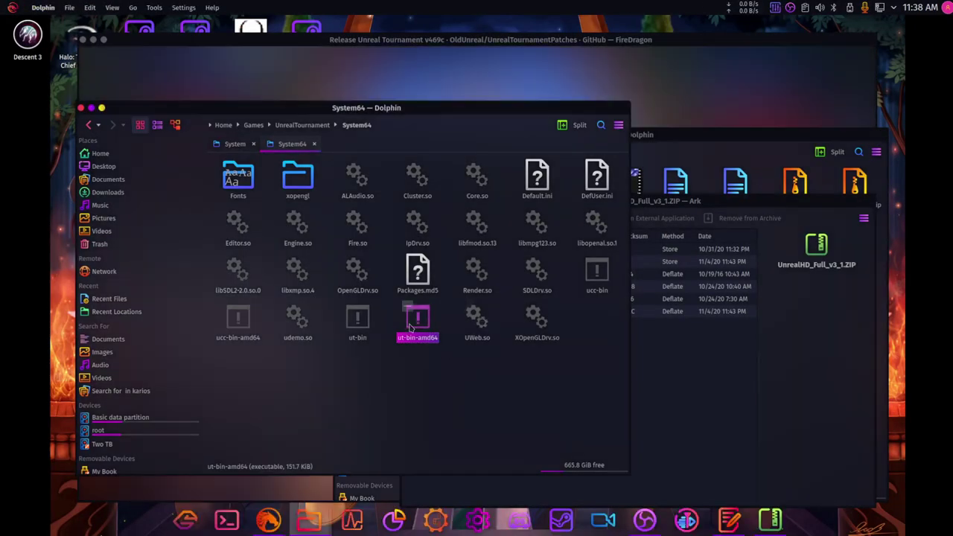
- Relaunch the game by executing ut-bin-amd64 and start finding Internet games
{"action": "double_click", "coordinate": [421, 327]}
{"action": "left_click", "coordinate": [345, 294]}
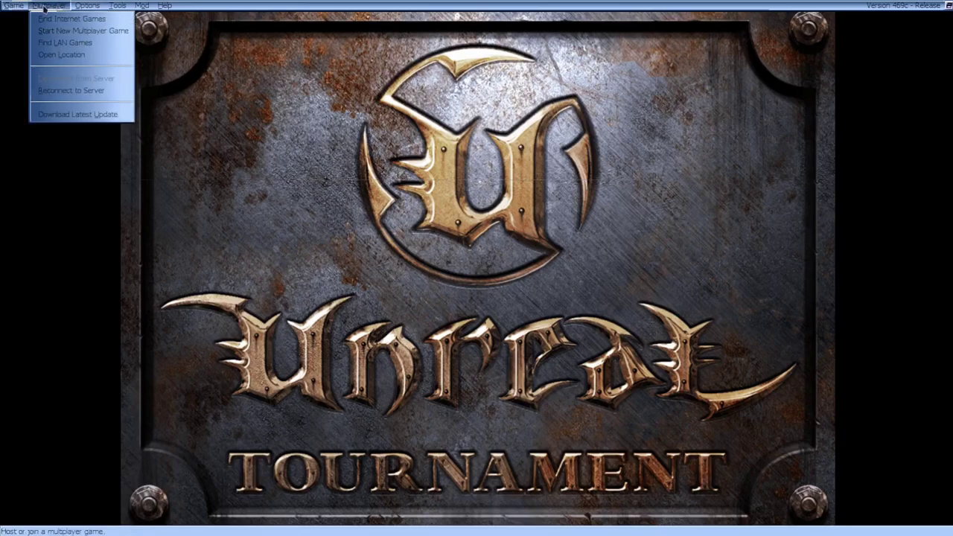
{"action": "left_click", "coordinate": [56, 19]}
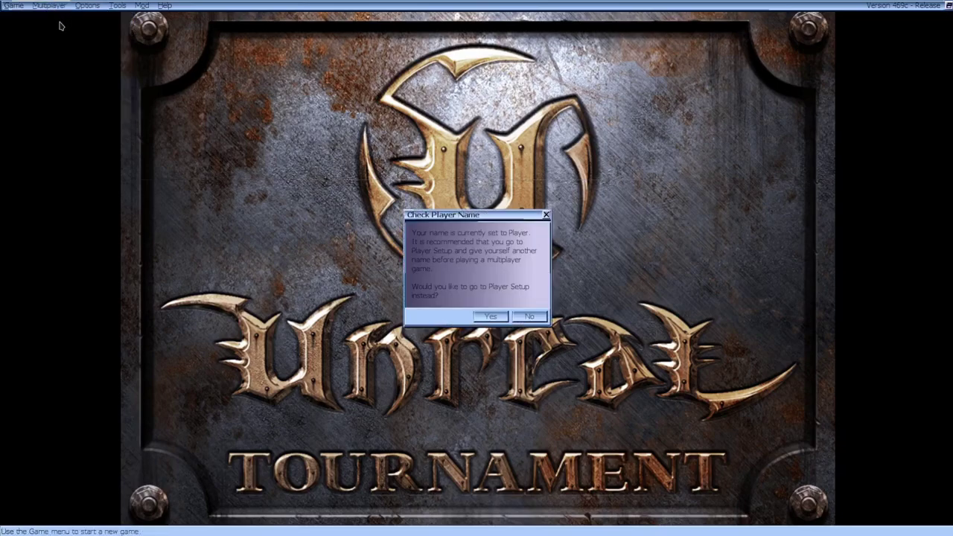
- Accept the suggestion to go to Player Setup and enter the player's name
{"action": "left_click", "coordinate": [490, 317]}
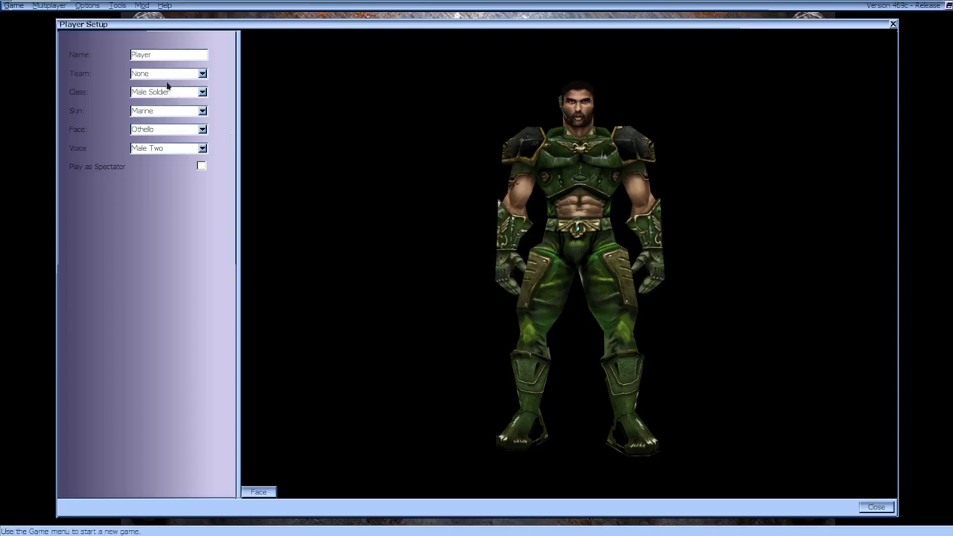
{"action": "left_click", "coordinate": [161, 56]}
{"action": "type", "text": "Karlos"}
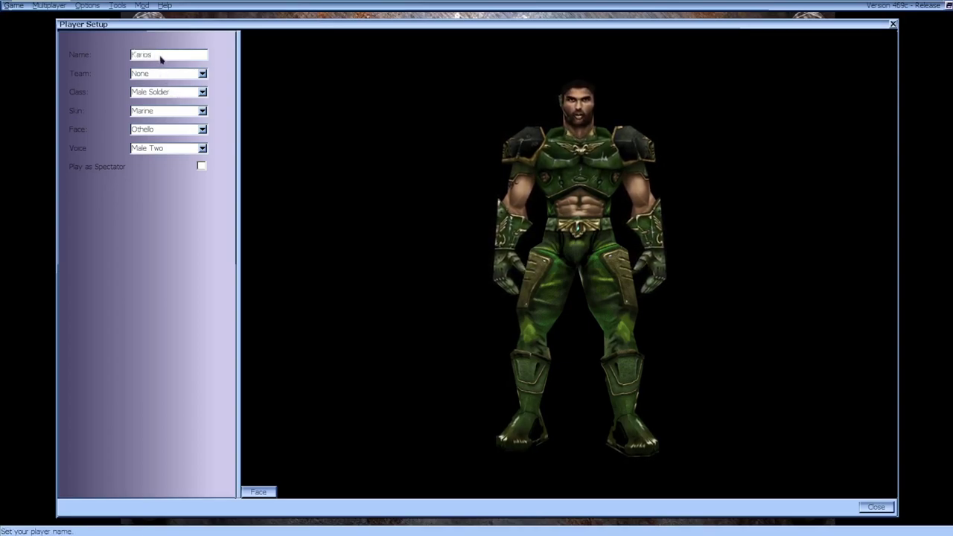
- Try the Female Soldier, Male Commando and Female Commando classes on the player model
{"action": "left_click", "coordinate": [158, 93]}
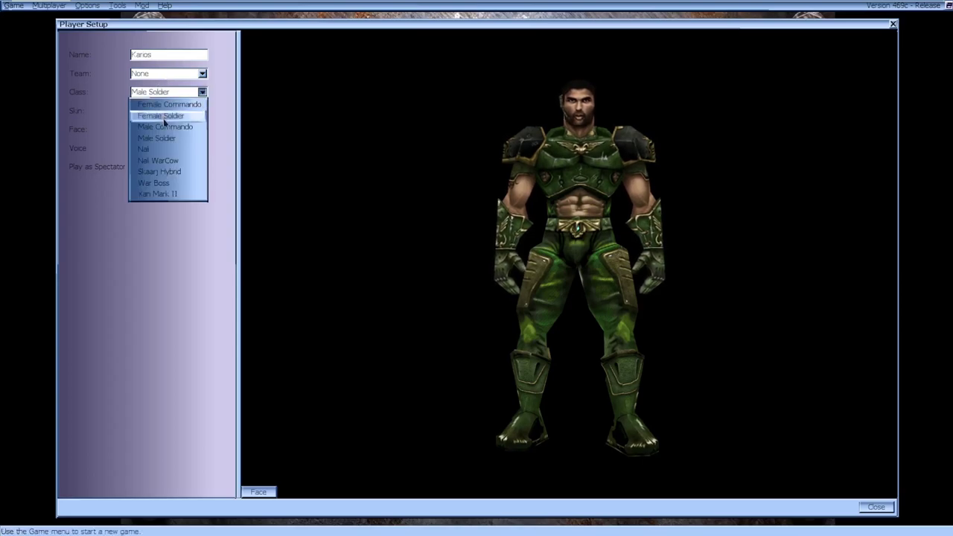
{"action": "left_click", "coordinate": [163, 117]}
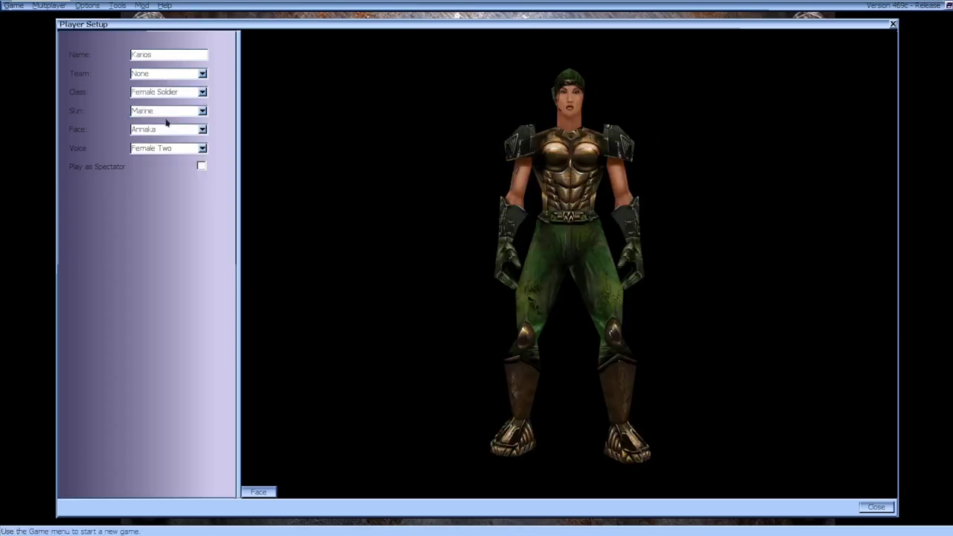
{"action": "left_click", "coordinate": [158, 97]}
{"action": "left_click", "coordinate": [164, 128]}
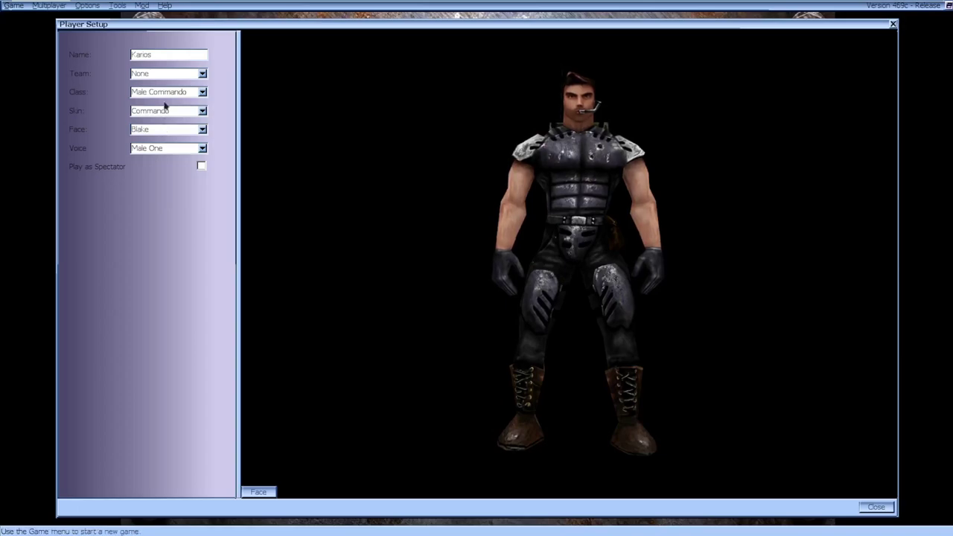
{"action": "left_click", "coordinate": [162, 92]}
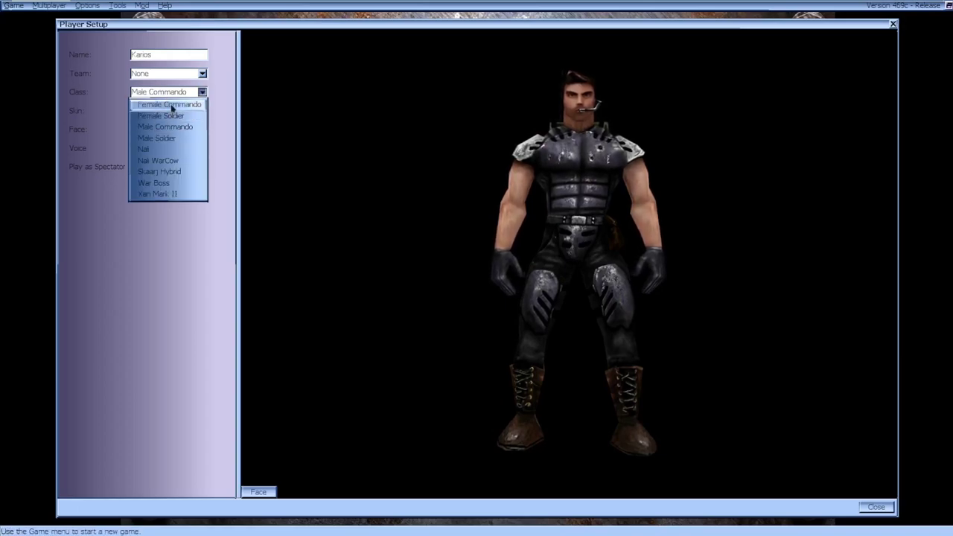
{"action": "left_click", "coordinate": [172, 107]}
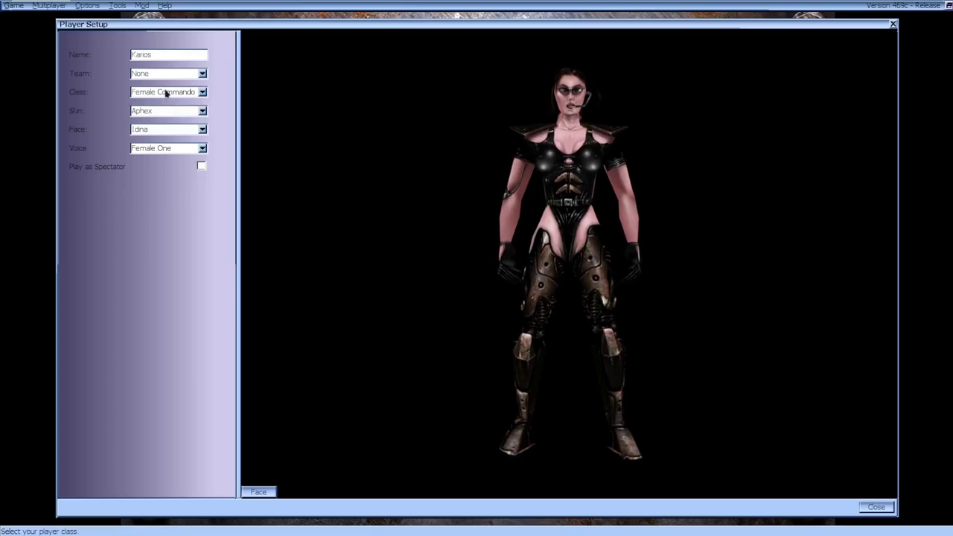
- Set the player class to Female Soldier with the Soldier skin and close Player Setup
{"action": "left_click", "coordinate": [166, 92]}
{"action": "left_click", "coordinate": [166, 117]}
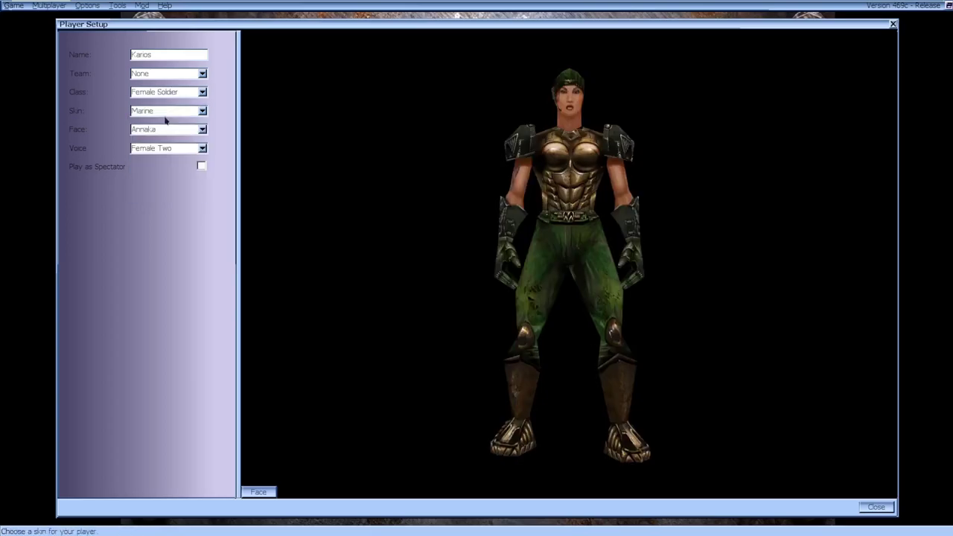
{"action": "left_click", "coordinate": [169, 112]}
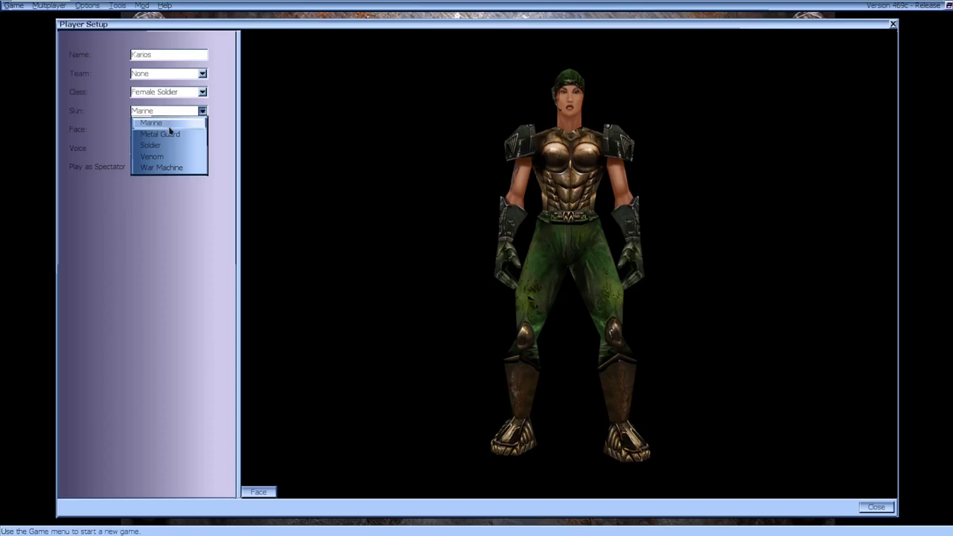
{"action": "left_click", "coordinate": [177, 146]}
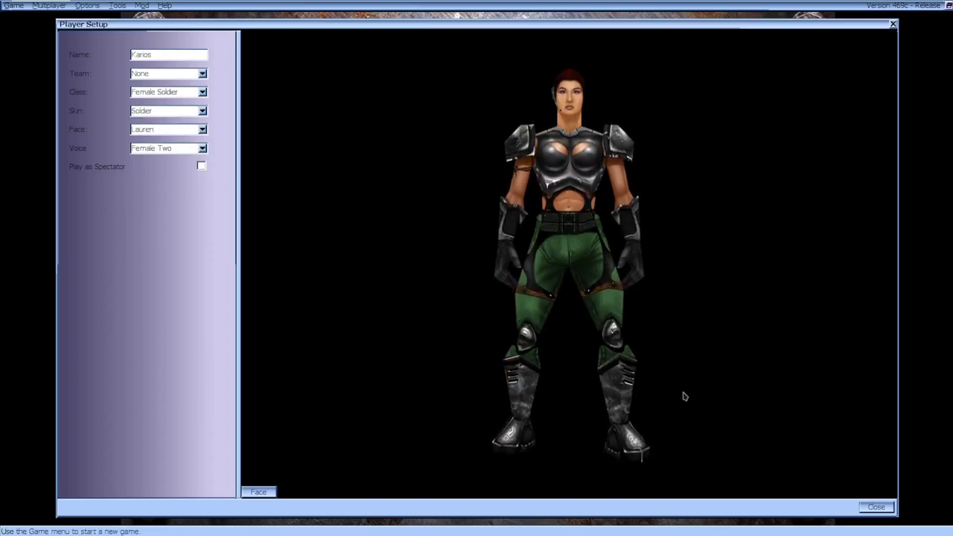
{"action": "left_click", "coordinate": [864, 509]}
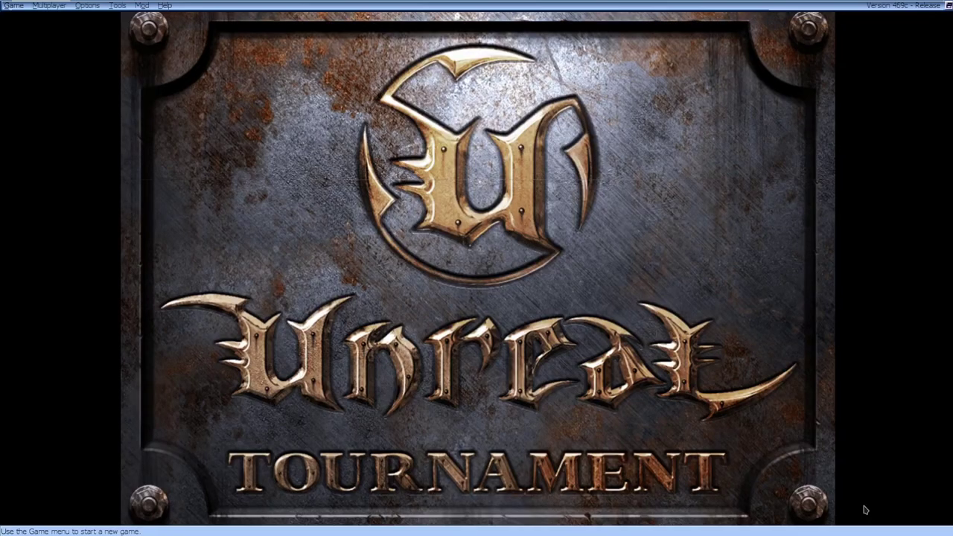
- Check the Internet Connection setting in the network preferences and close Preferences
{"action": "left_click", "coordinate": [83, 6]}
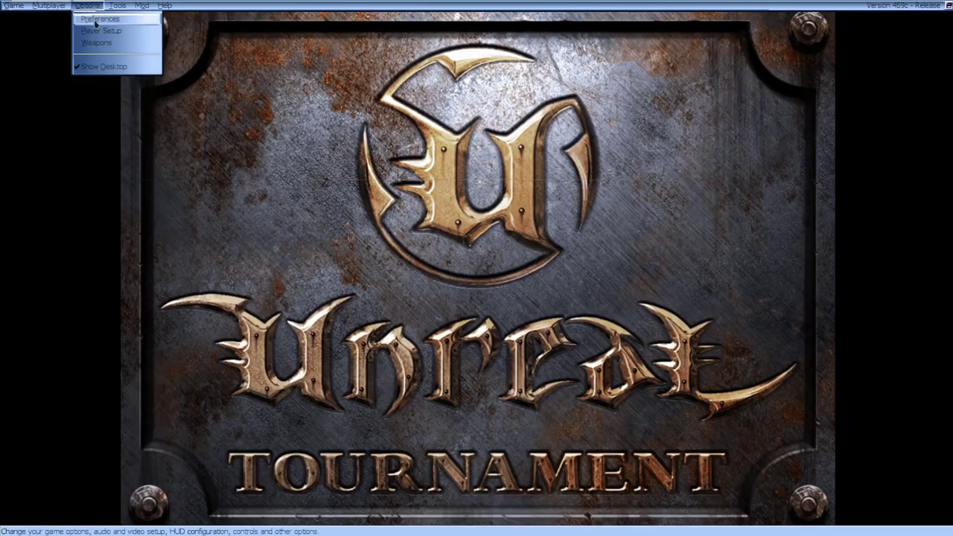
{"action": "left_click", "coordinate": [97, 22]}
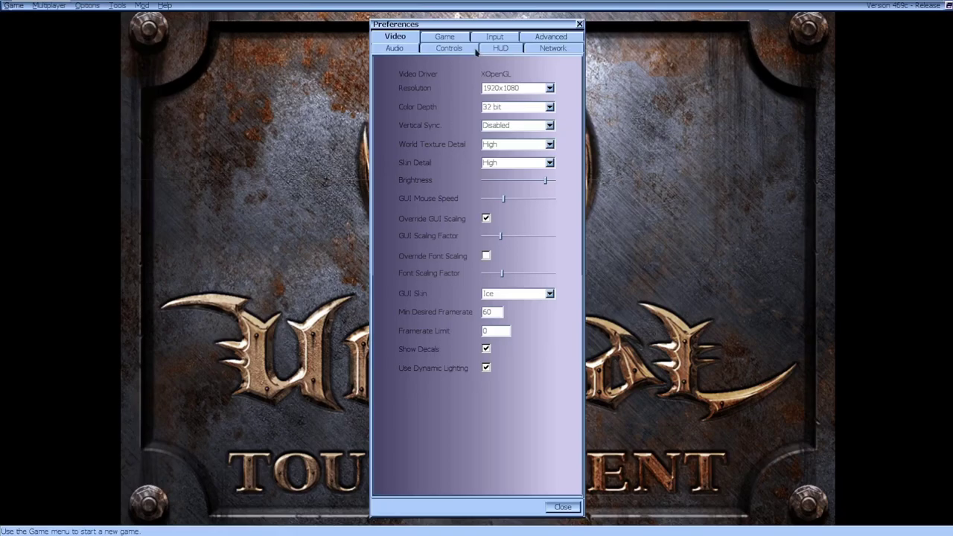
{"action": "left_click", "coordinate": [554, 55]}
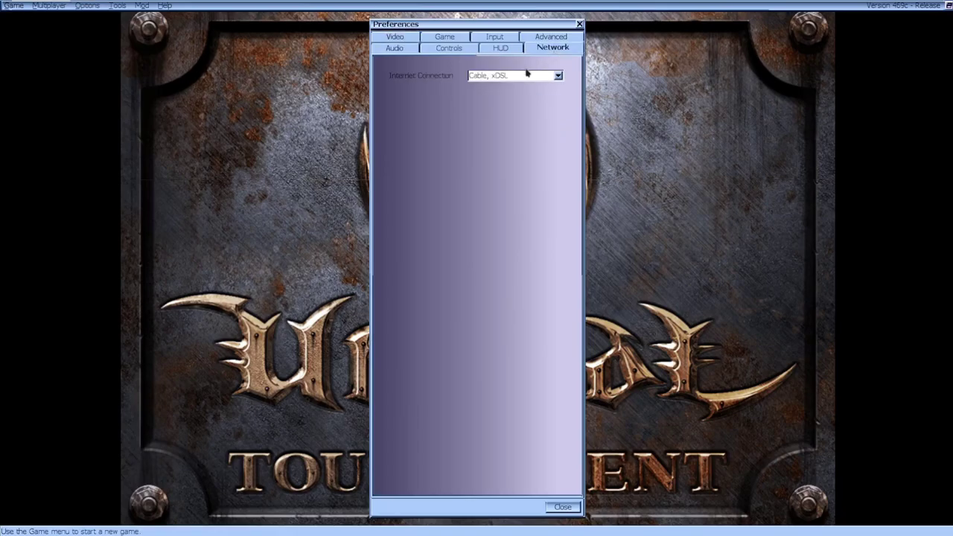
{"action": "left_click", "coordinate": [563, 508]}
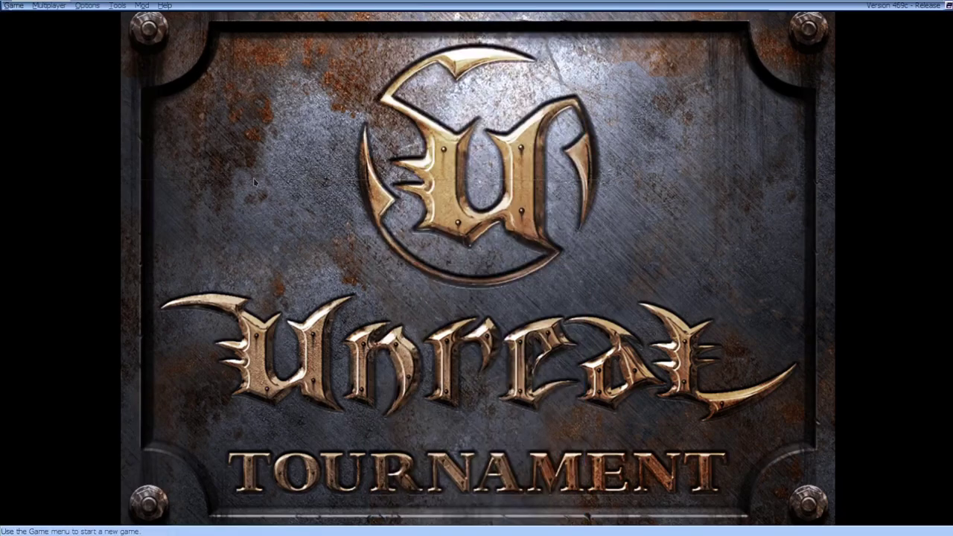
- Find Internet games and list the Deathmatch servers in the server browser
{"action": "left_click", "coordinate": [51, 6]}
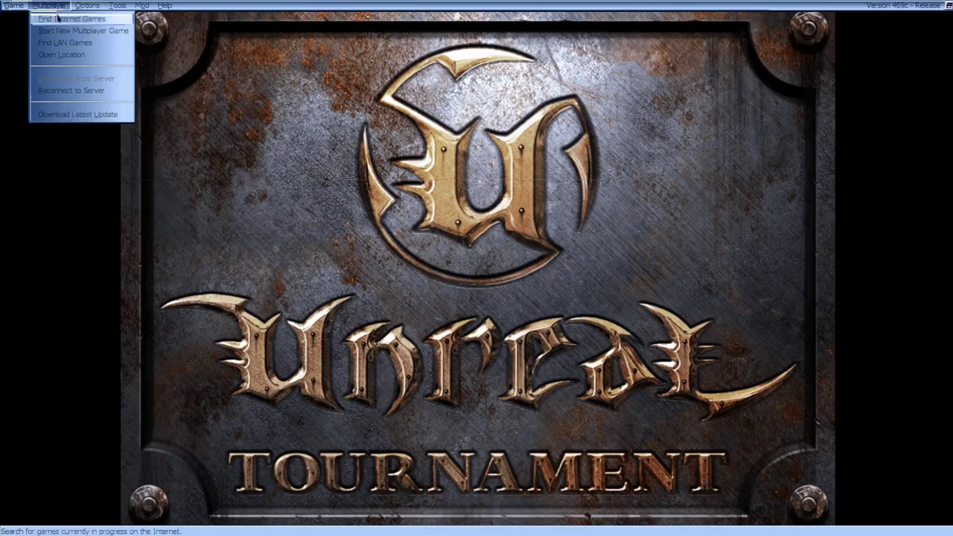
{"action": "left_click", "coordinate": [58, 18]}
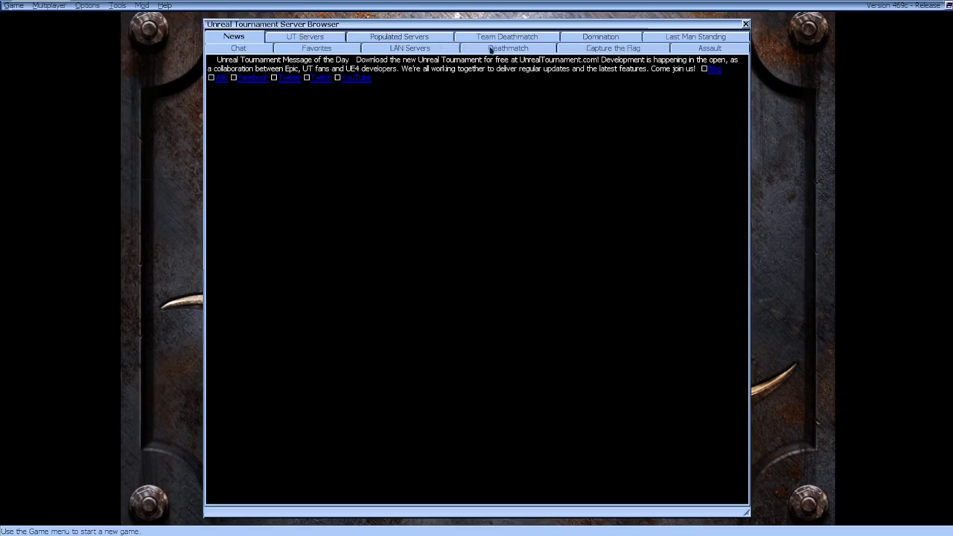
{"action": "left_click", "coordinate": [471, 49]}
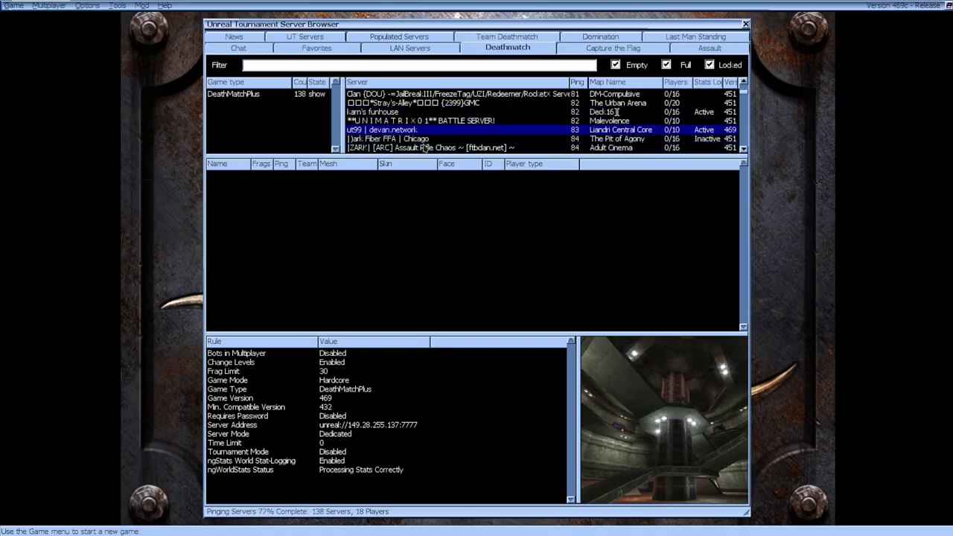
- Join the Dark Fiber FFA | Chicago deathmatch server and raise the system volume to 100%
{"action": "left_click", "coordinate": [428, 140]}
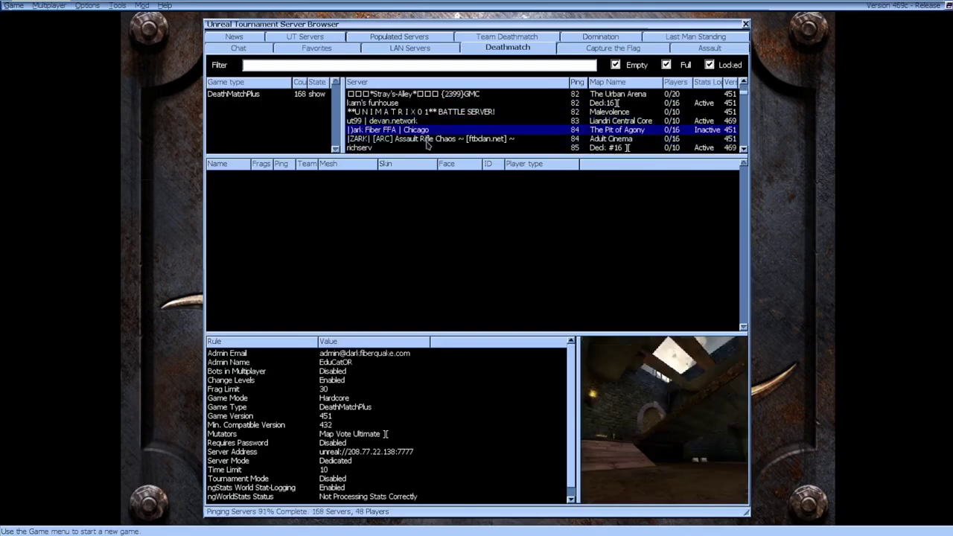
{"action": "scroll", "coordinate": [430, 138], "scroll_direction": "down", "scroll_amount": 2}
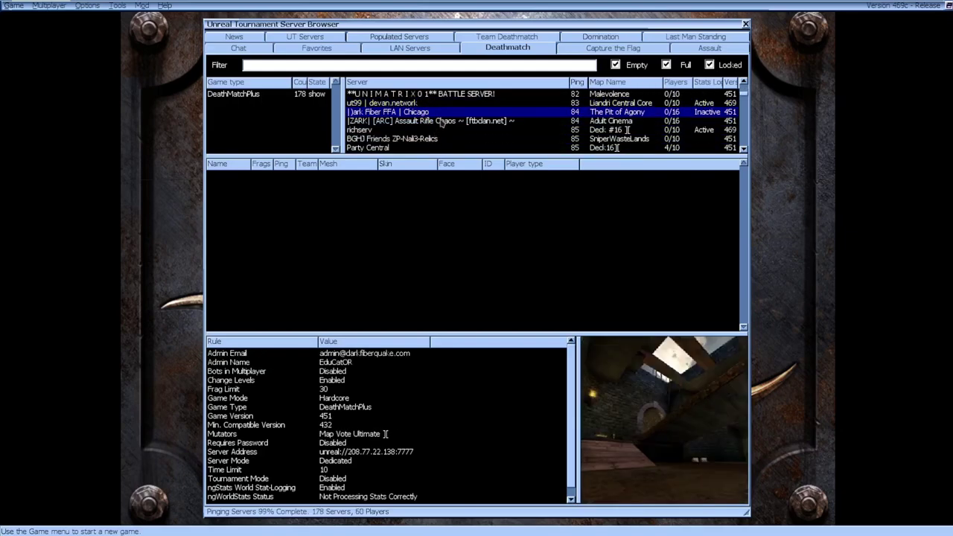
{"action": "double_click", "coordinate": [445, 114]}
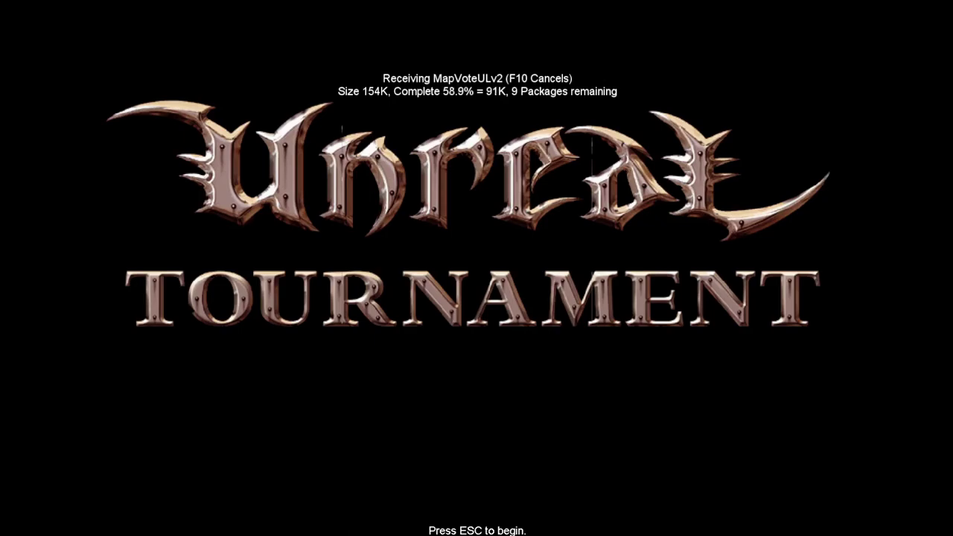
{"action": "key", "text": "XF86AudioRaiseVolume"}
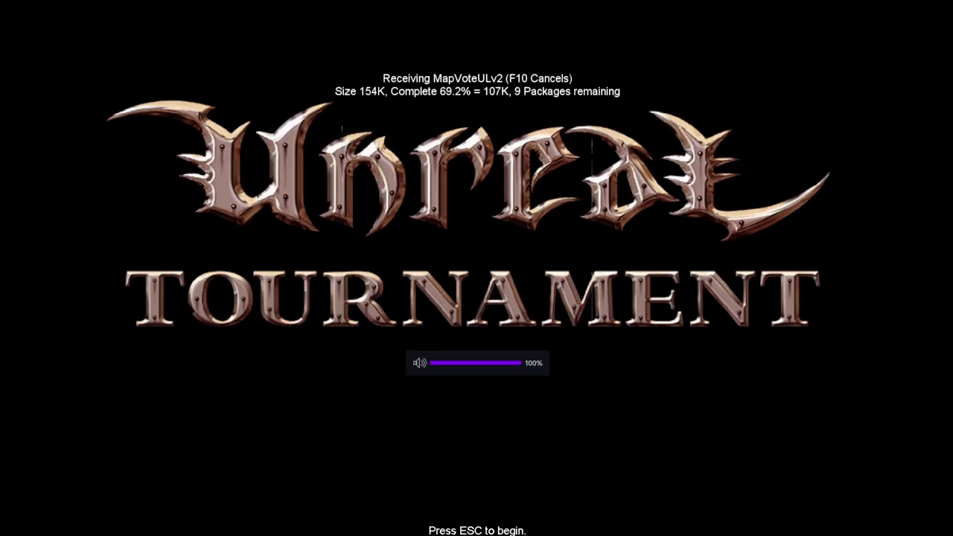